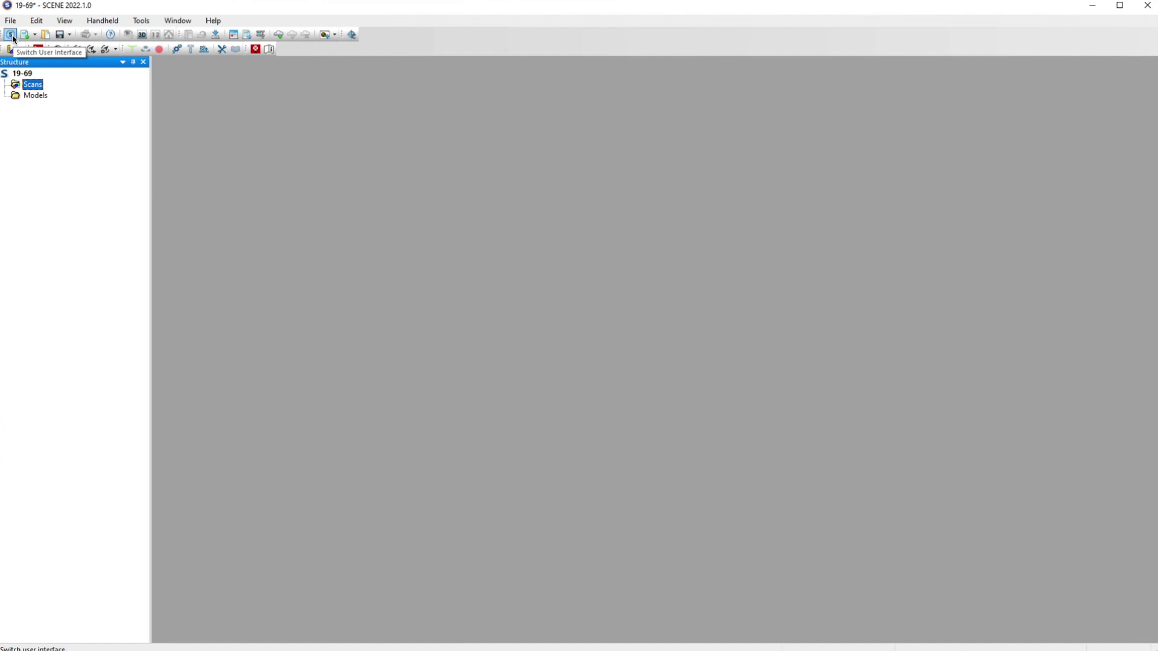
Switch to the project workflow interface, open its settings, and switch back to the classic user interface.
left_click(12, 35)
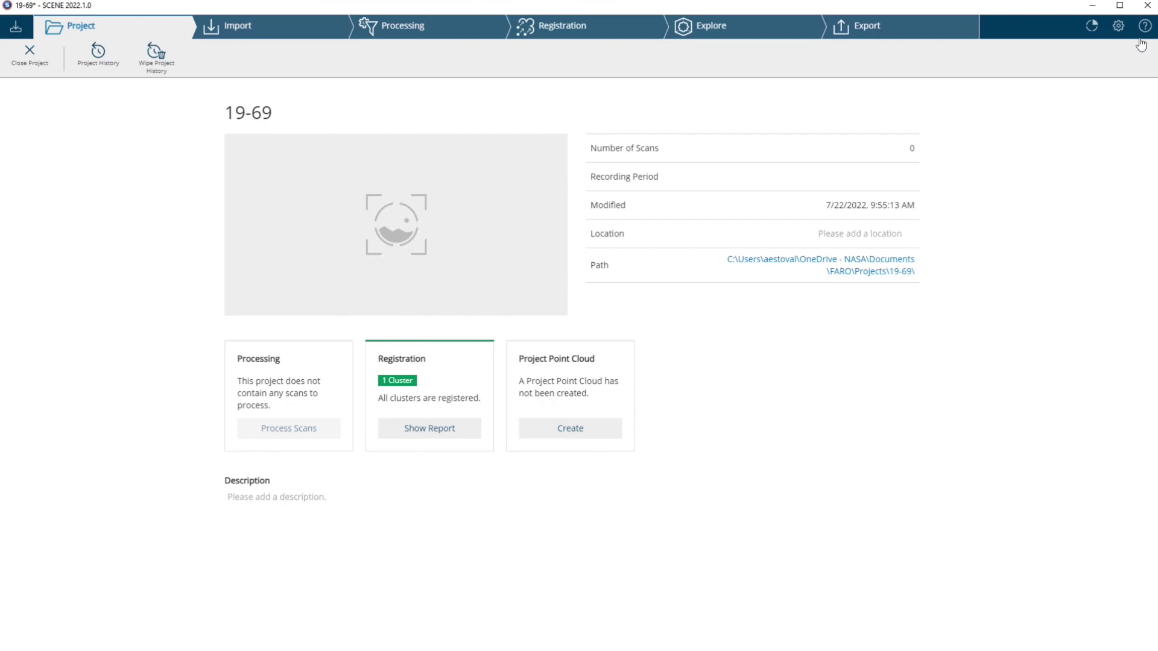
left_click(1119, 27)
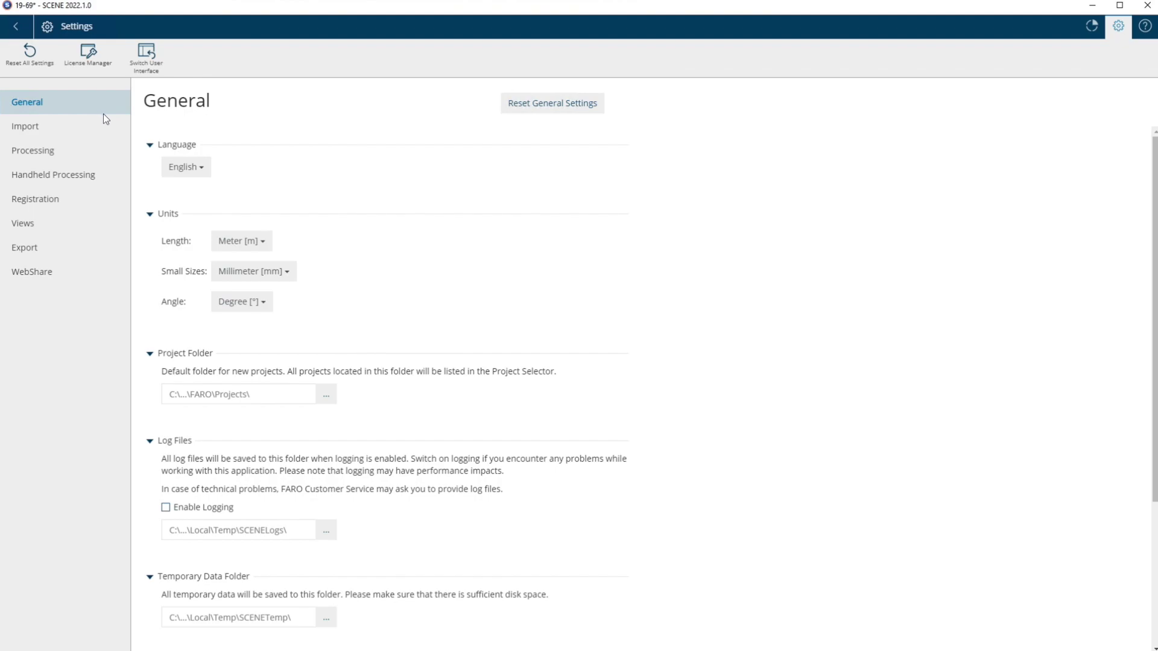
left_click(146, 60)
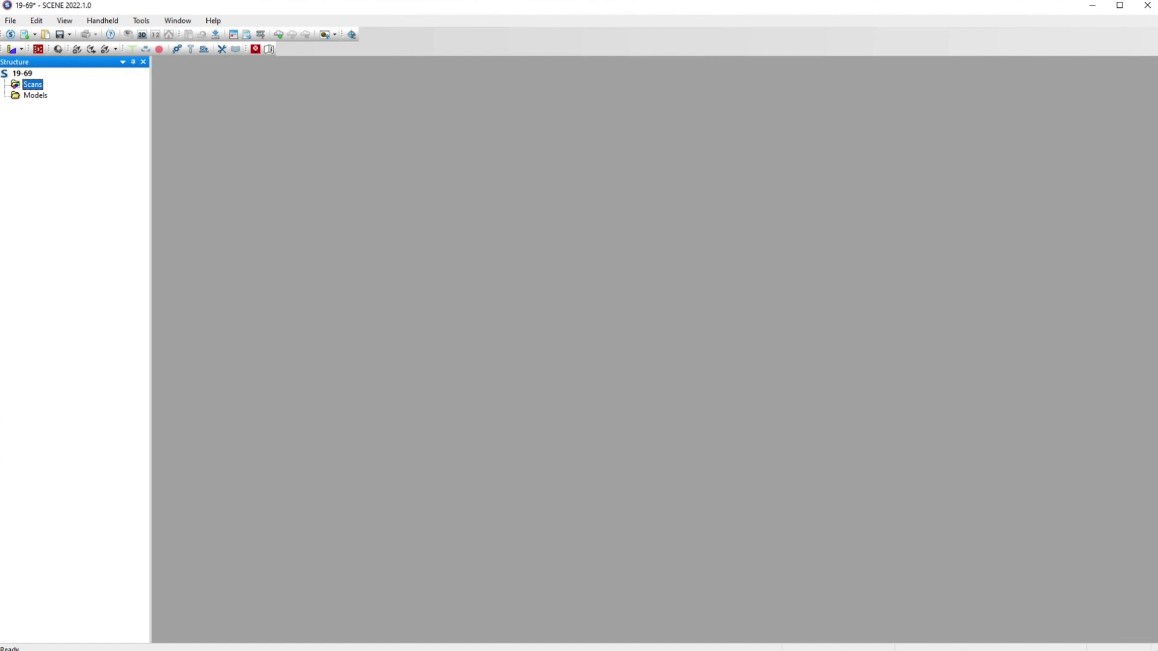
Add the five scan folders 19-69-1001.fls to 19-69-1005.fls from File Explorer to the project, and put the Explorer window away.
key("alt+Tab")
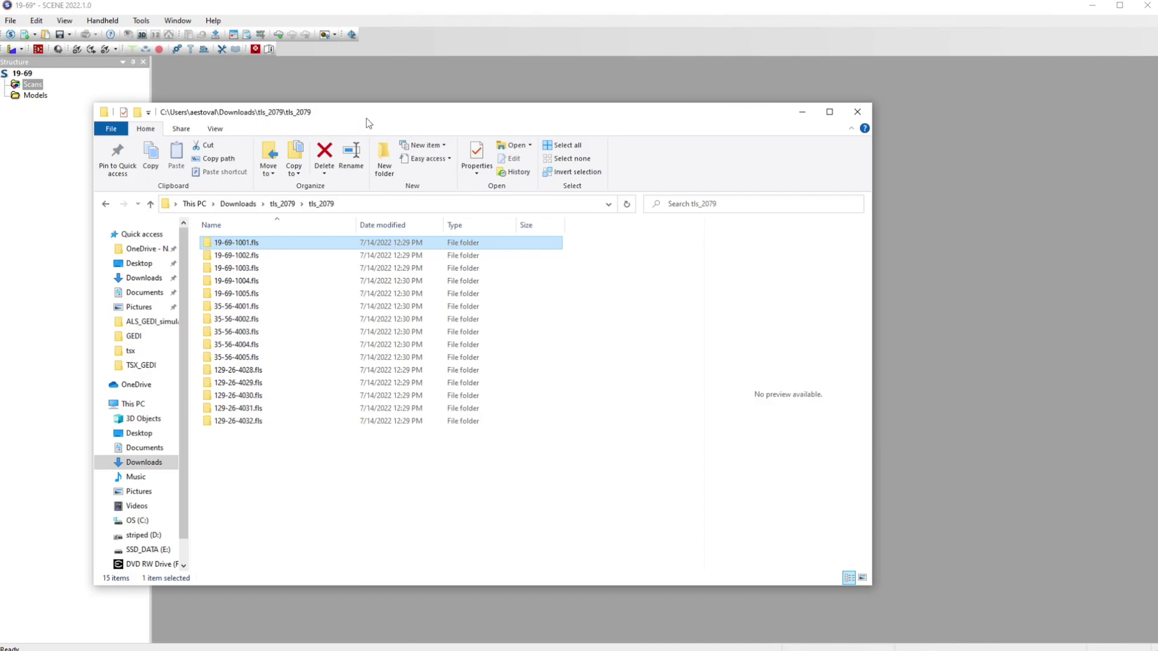
left_click_drag(755, 1, 732, 86)
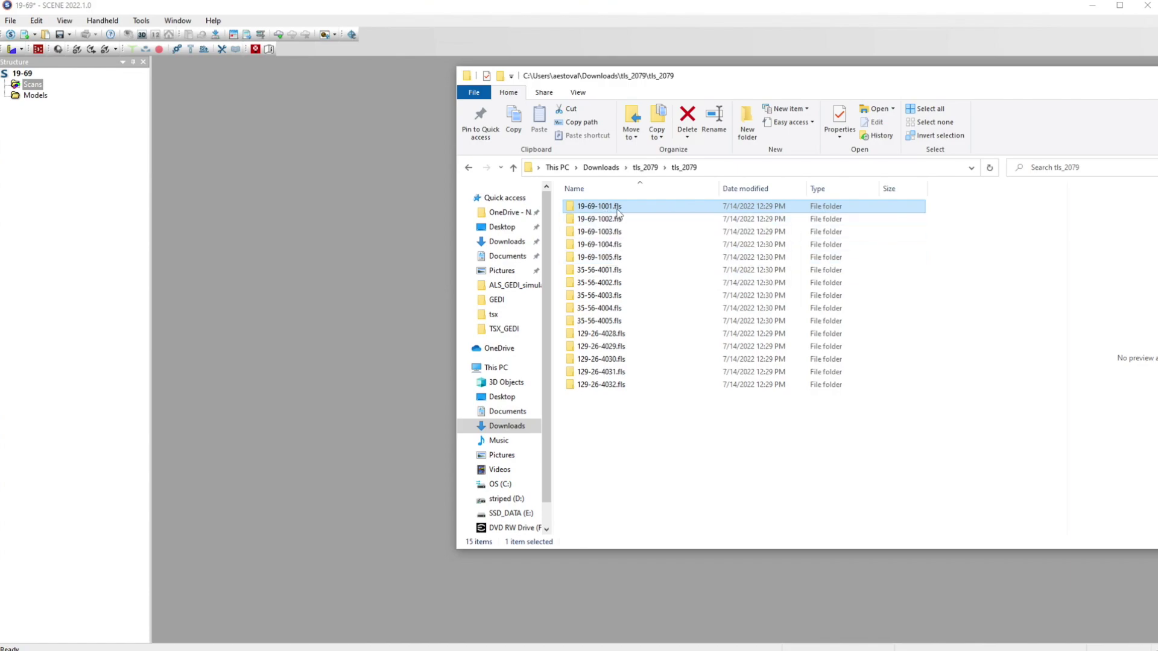
left_click(602, 260, "shift")
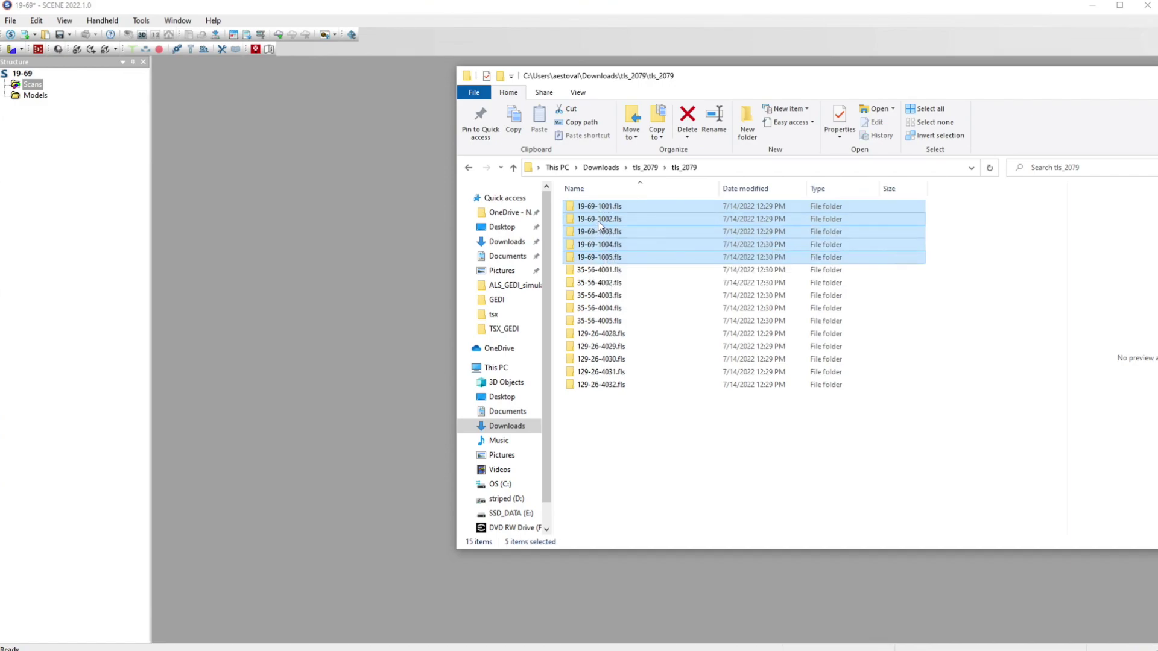
left_click_drag(599, 224, 119, 209)
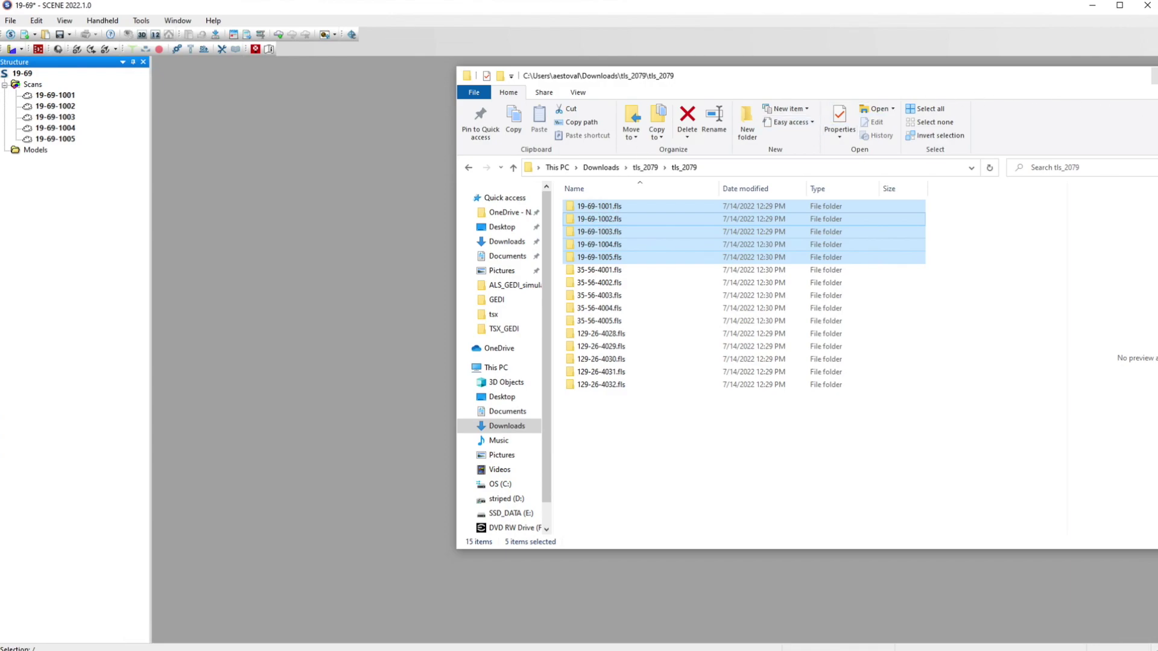
left_click(1156, 76)
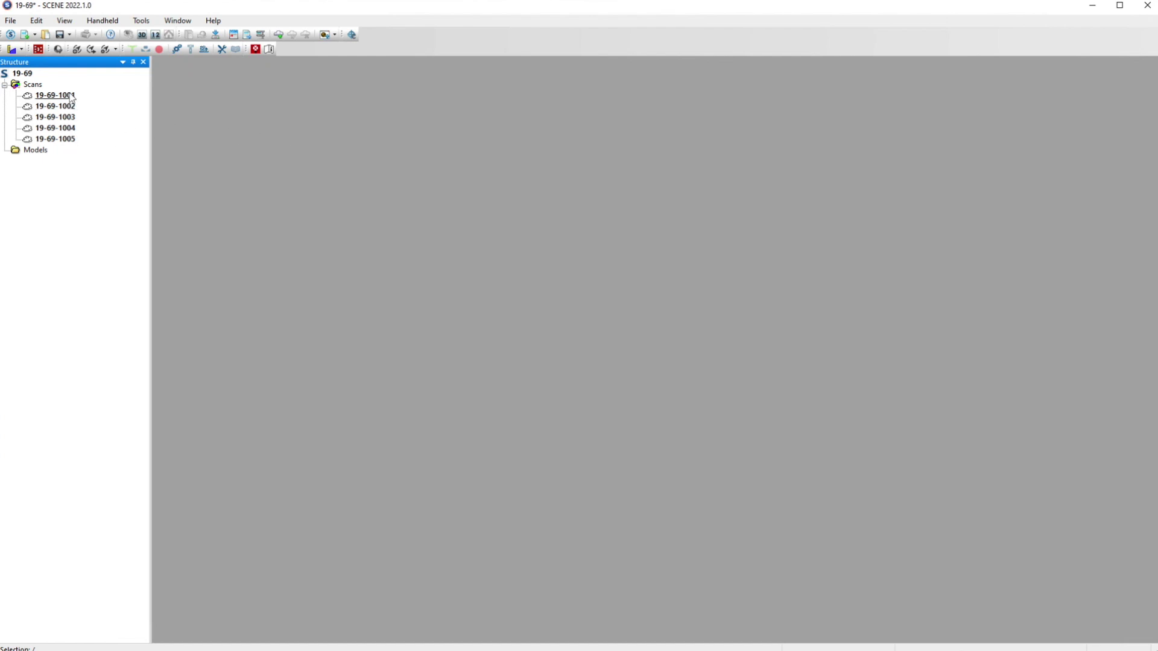
Review the Default Filter options, switching the default filter on first load on and off again.
left_click(146, 24)
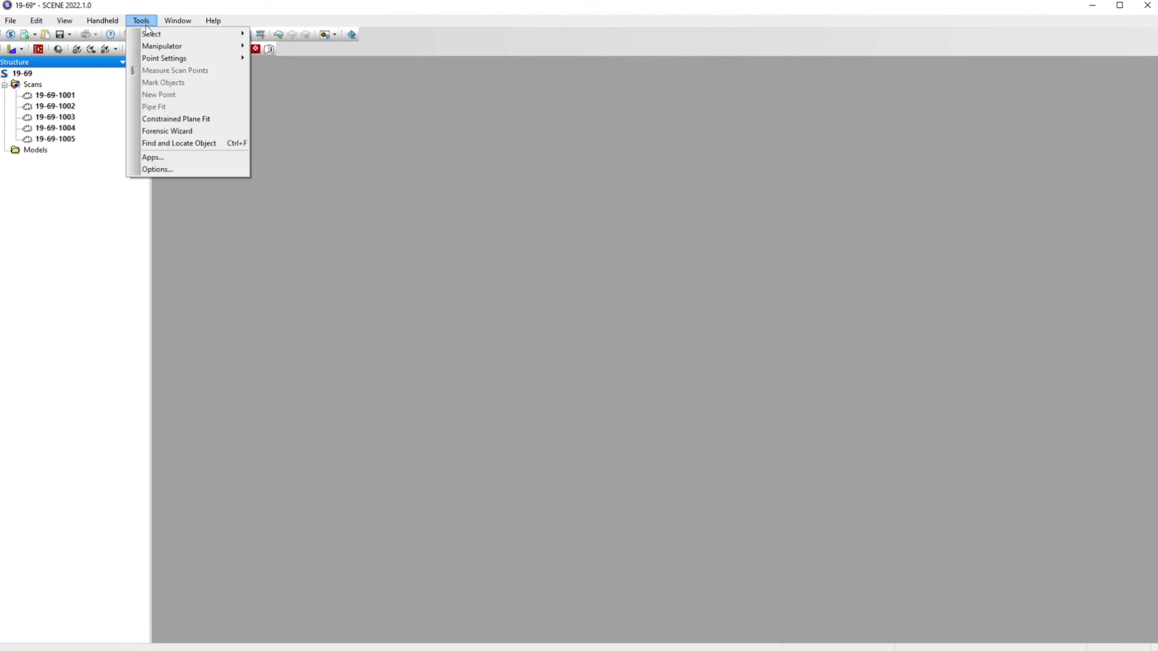
left_click(170, 168)
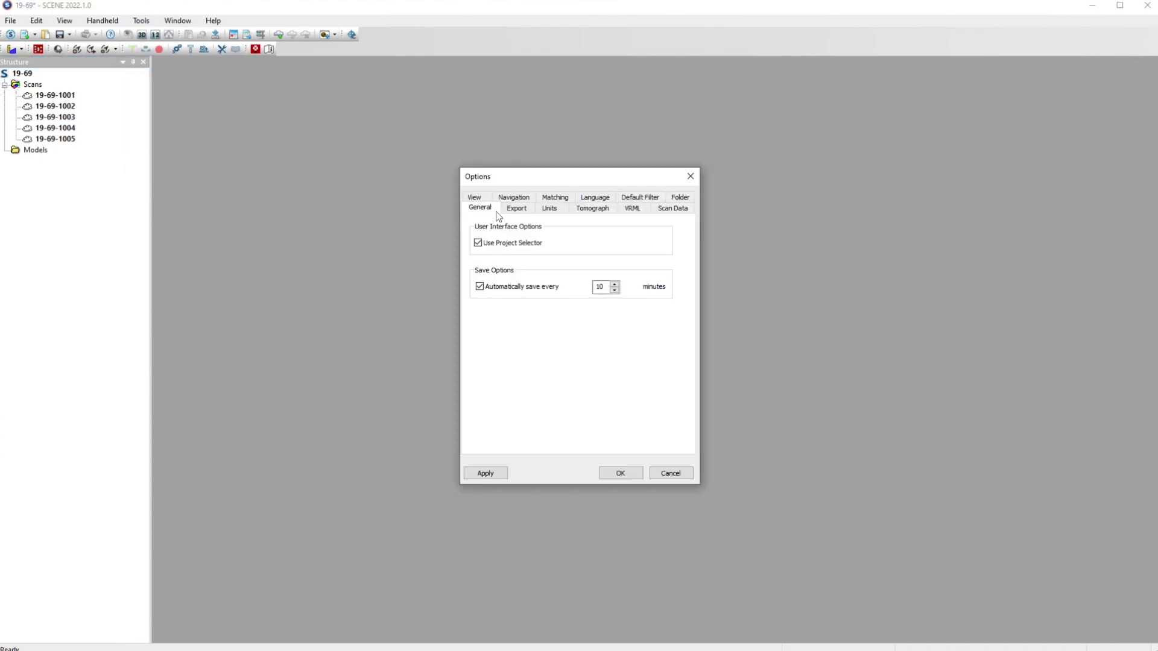
left_click(638, 201)
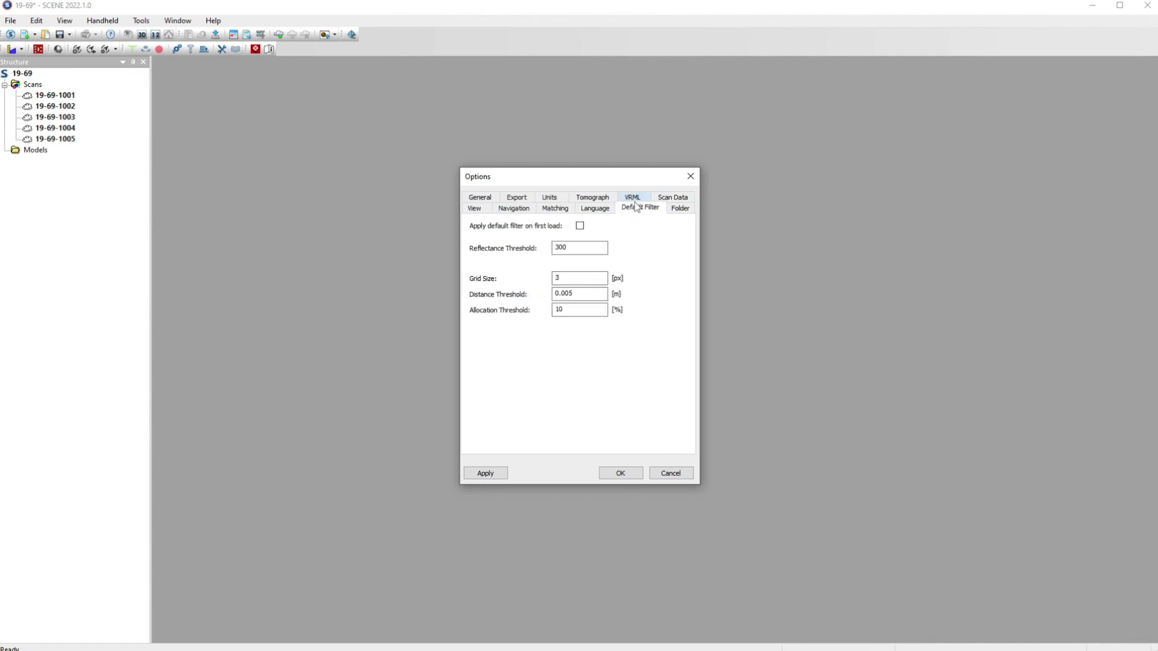
left_click(580, 225)
left_click(580, 226)
Check the sphere radii in the Match Sphere Settings without changing them, and apply and close the options.
left_click(555, 209)
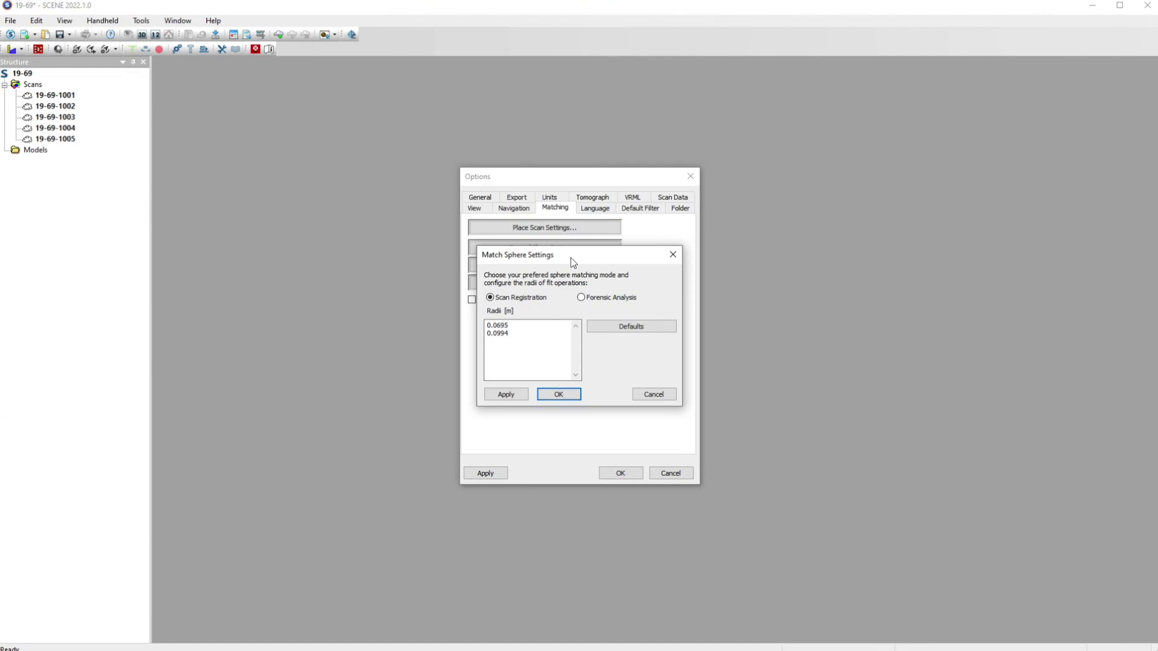
left_click(508, 326)
left_click(655, 396)
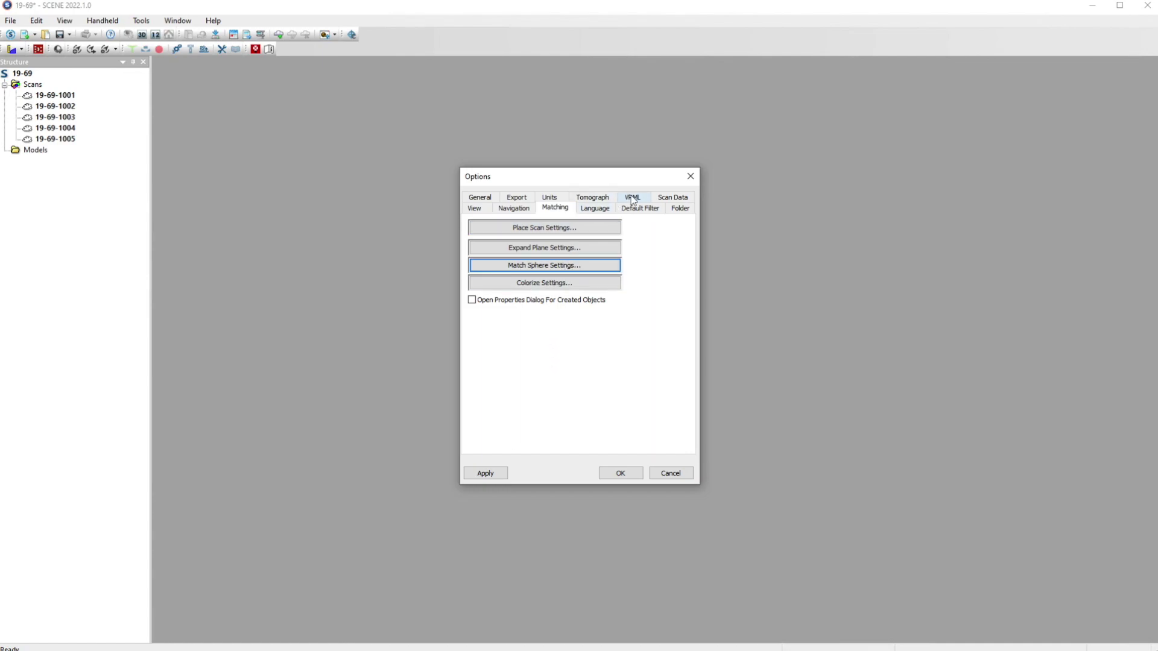
left_click(499, 476)
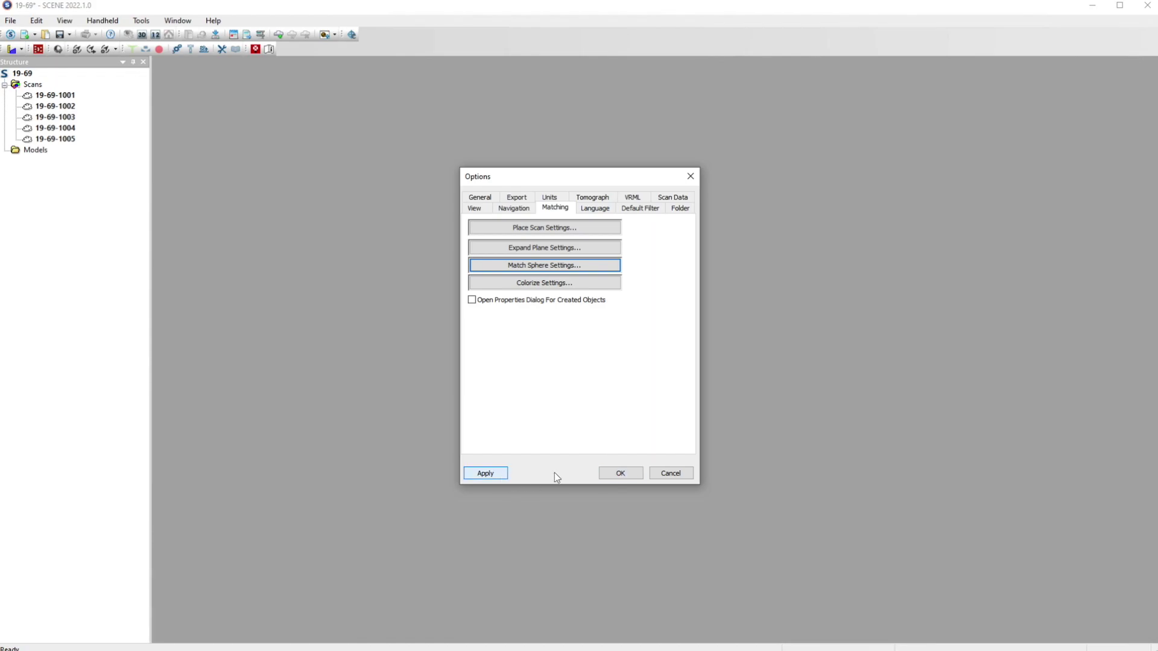
left_click(626, 475)
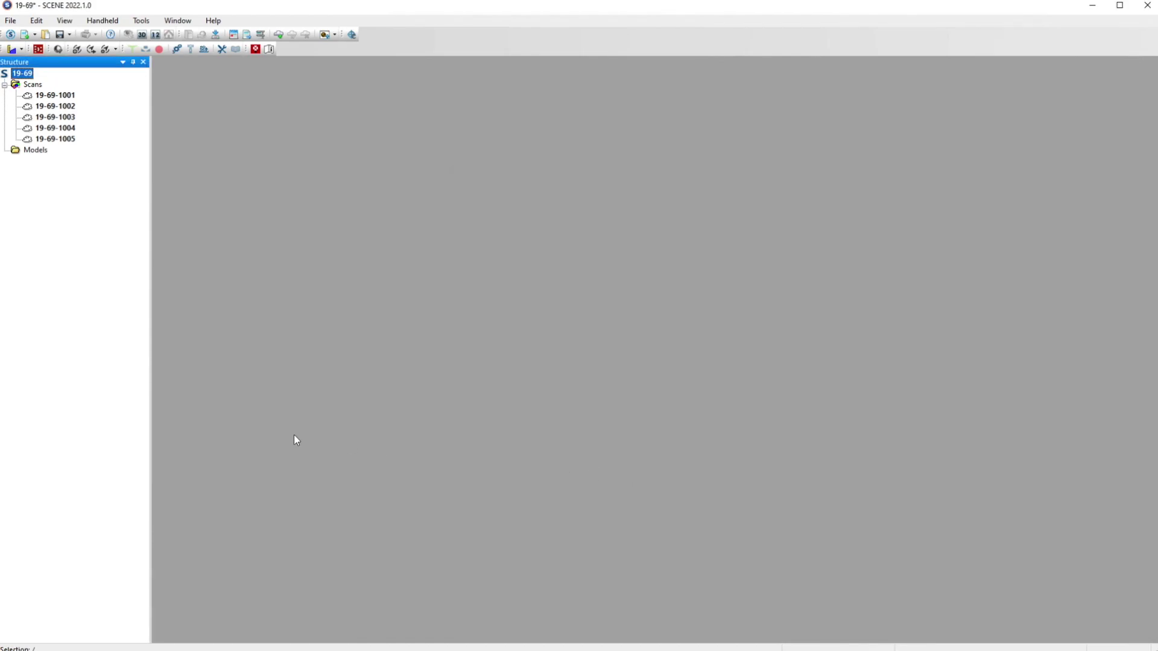
Open scan 19-69-1001 in the planar view, acknowledging the filter notice, and turn off its distance range marking.
left_click(51, 96)
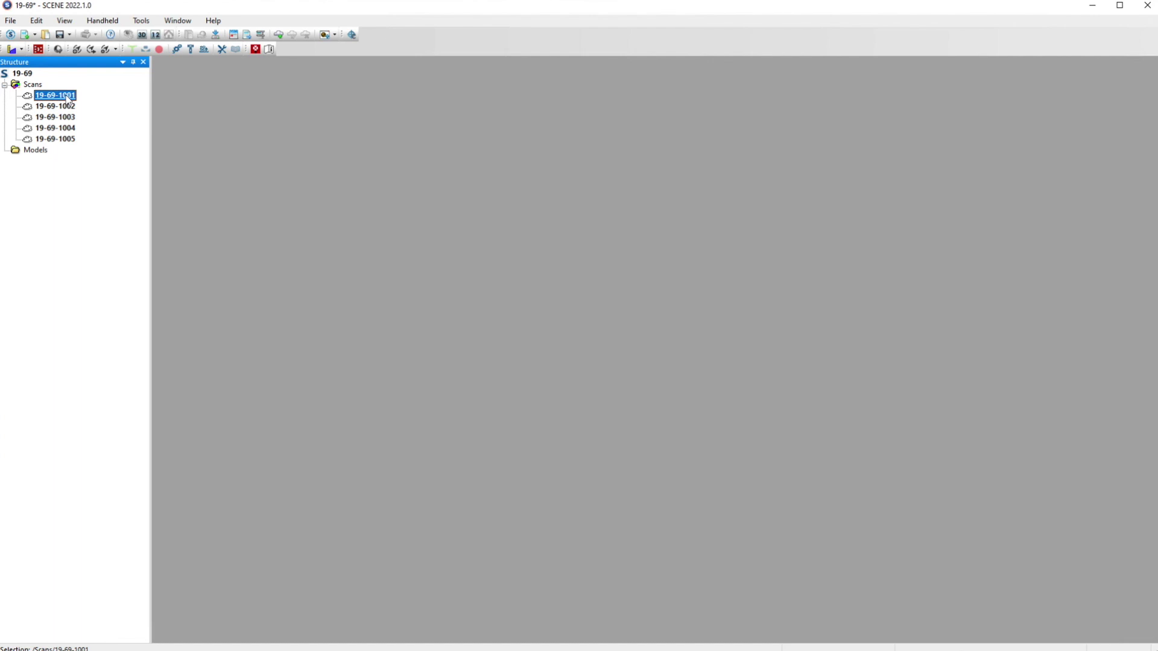
right_click(67, 99)
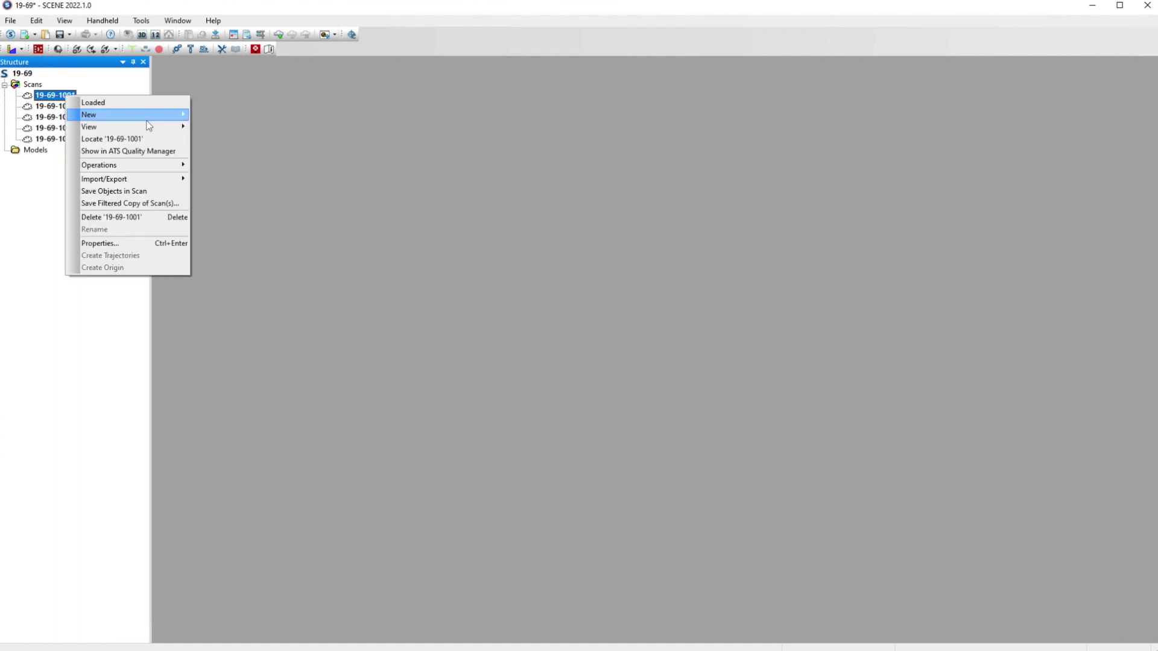
mouse_move(151, 119)
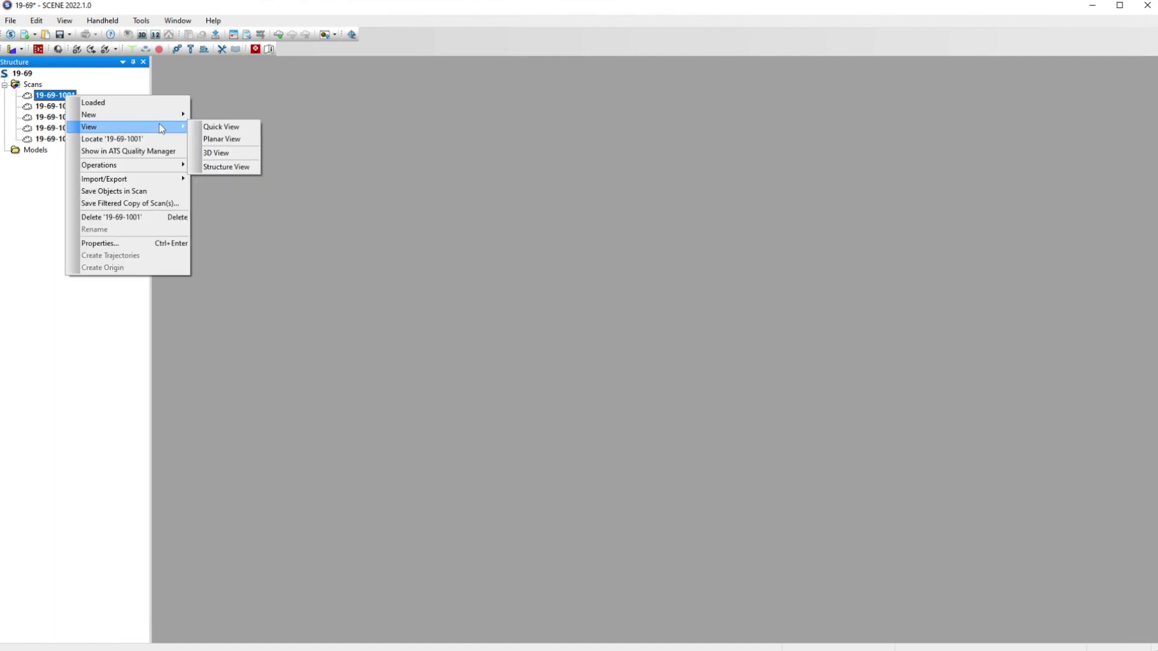
left_click(231, 140)
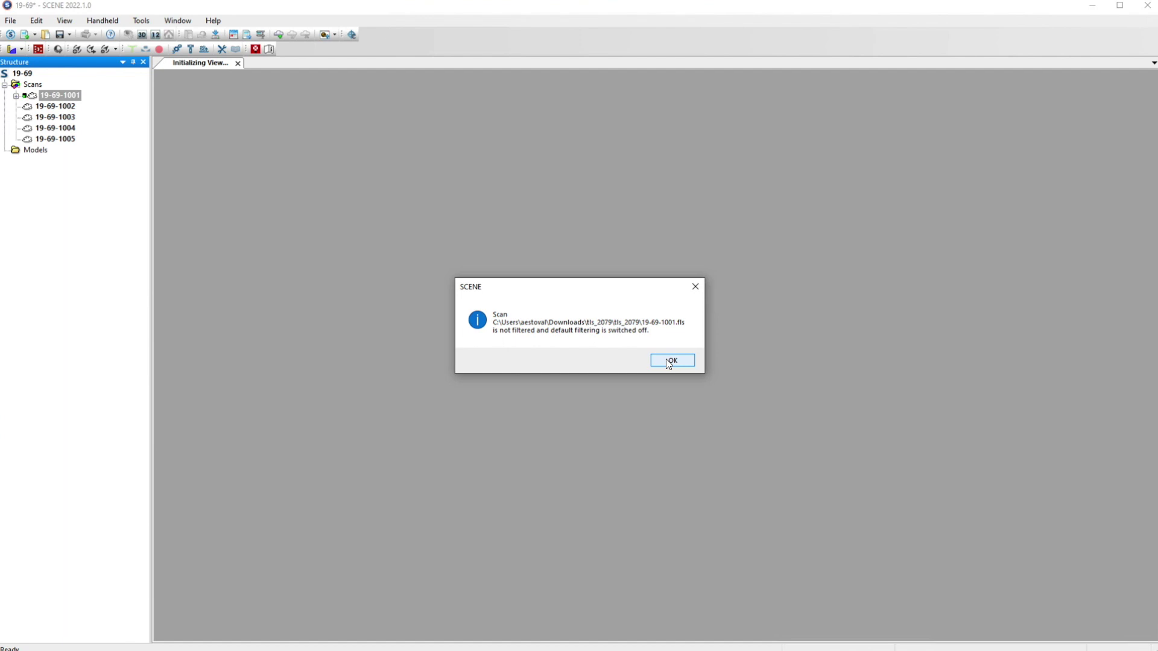
left_click(668, 362)
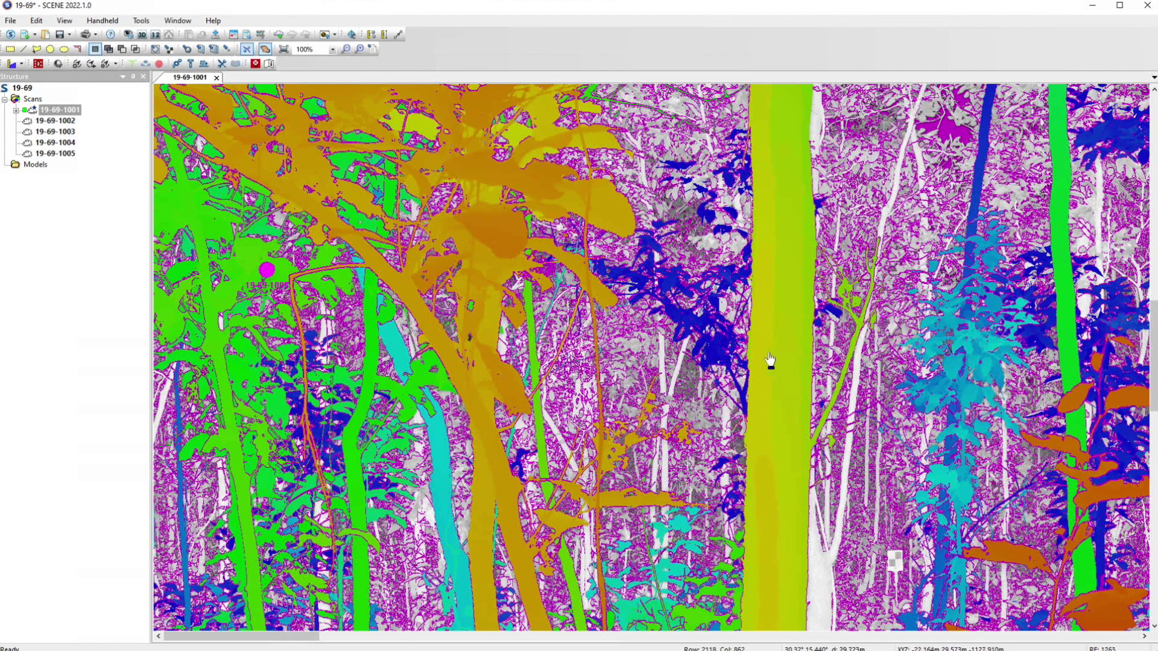
left_click_drag(850, 250, 765, 289)
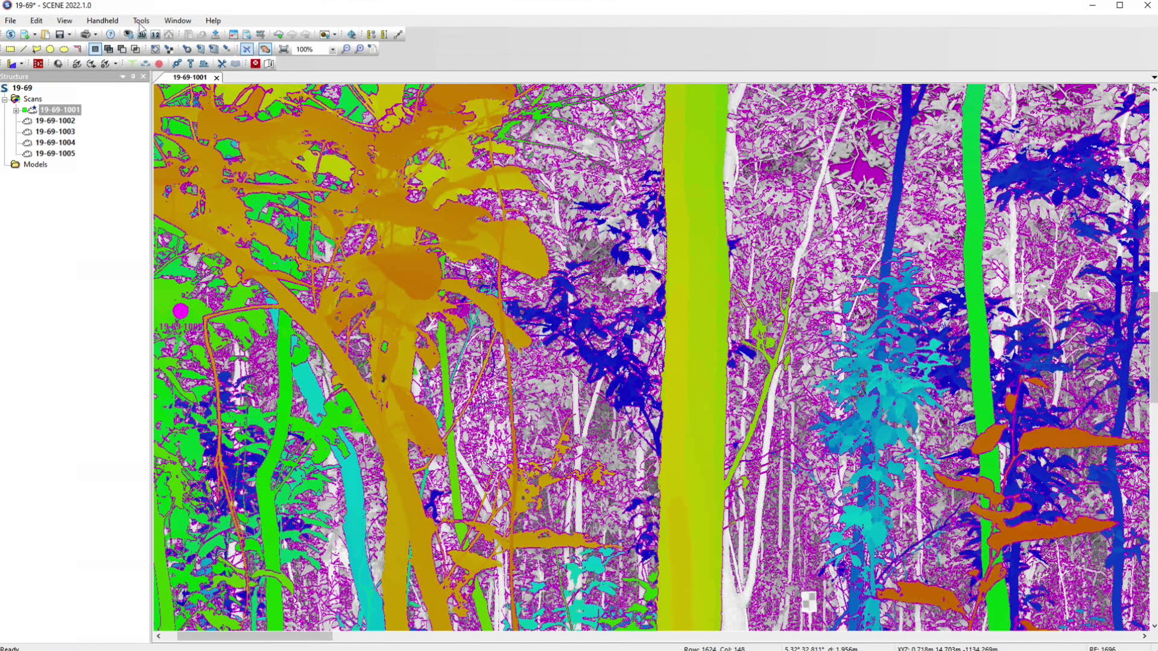
left_click(249, 48)
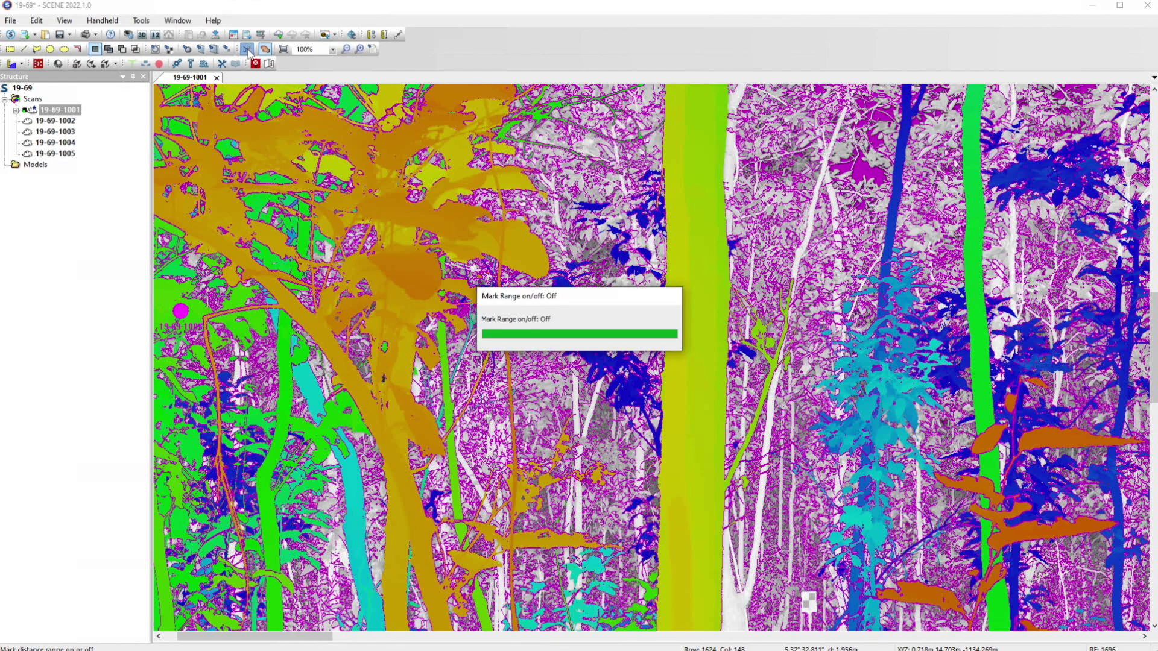
Set the maximum distance for the marked range to 60 m in the options and turn distance range marking on.
left_click(153, 23)
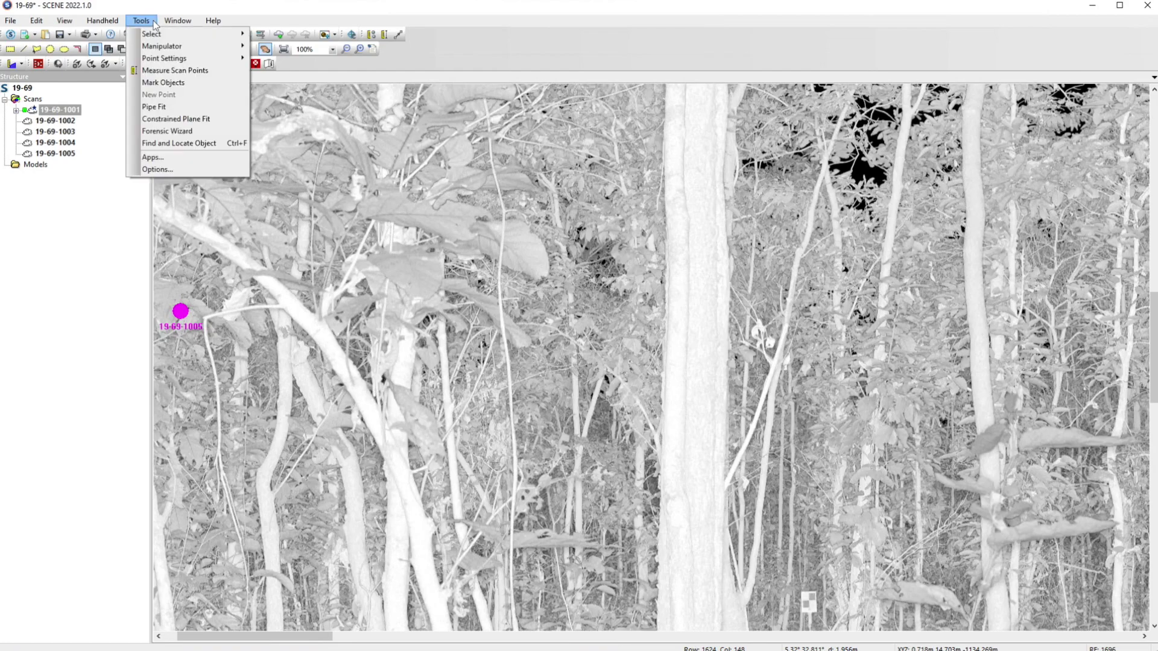
left_click(184, 172)
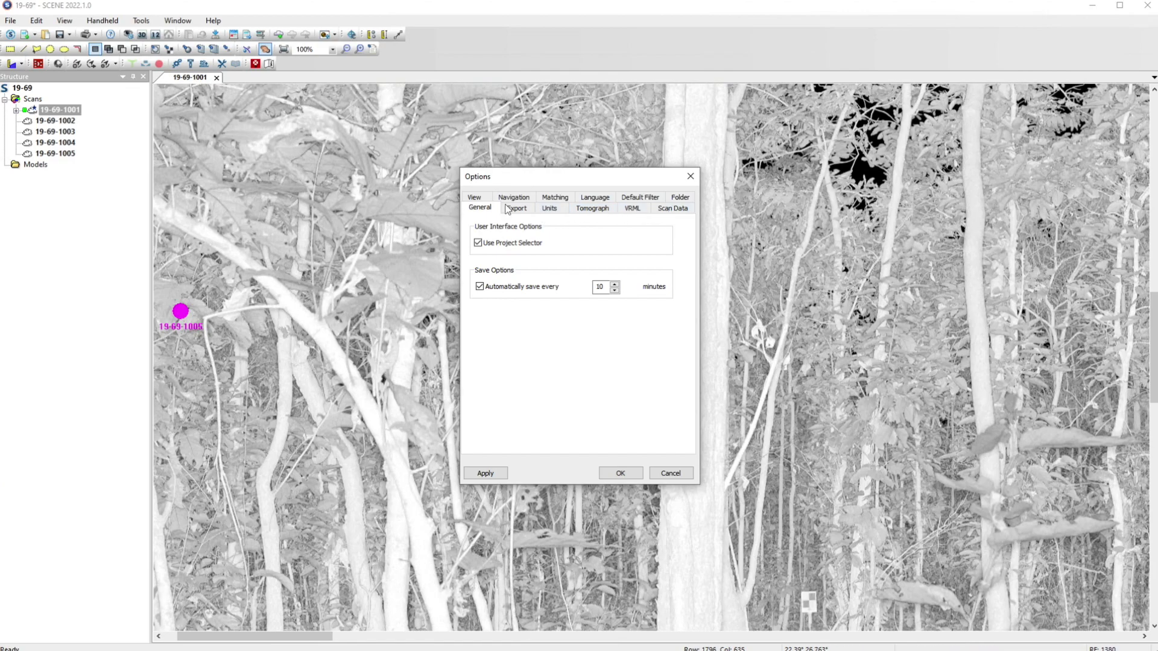
left_click(470, 198)
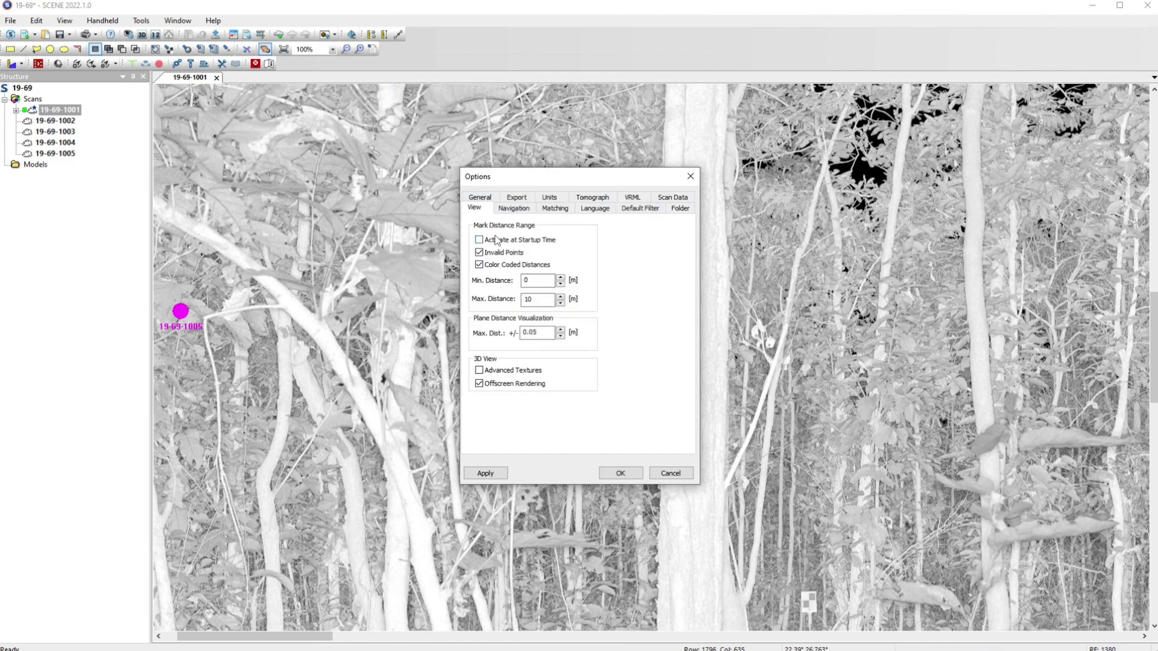
left_click(543, 300)
left_click_drag(542, 300, 519, 301)
type("60")
left_click(481, 475)
left_click(638, 474)
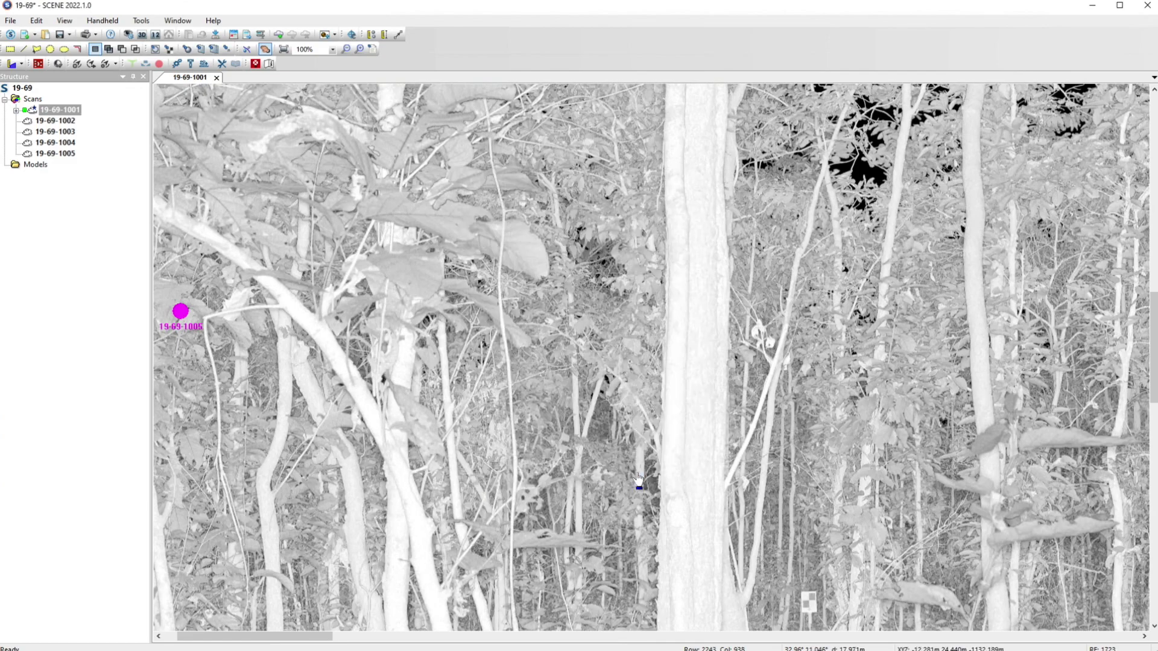
left_click(247, 49)
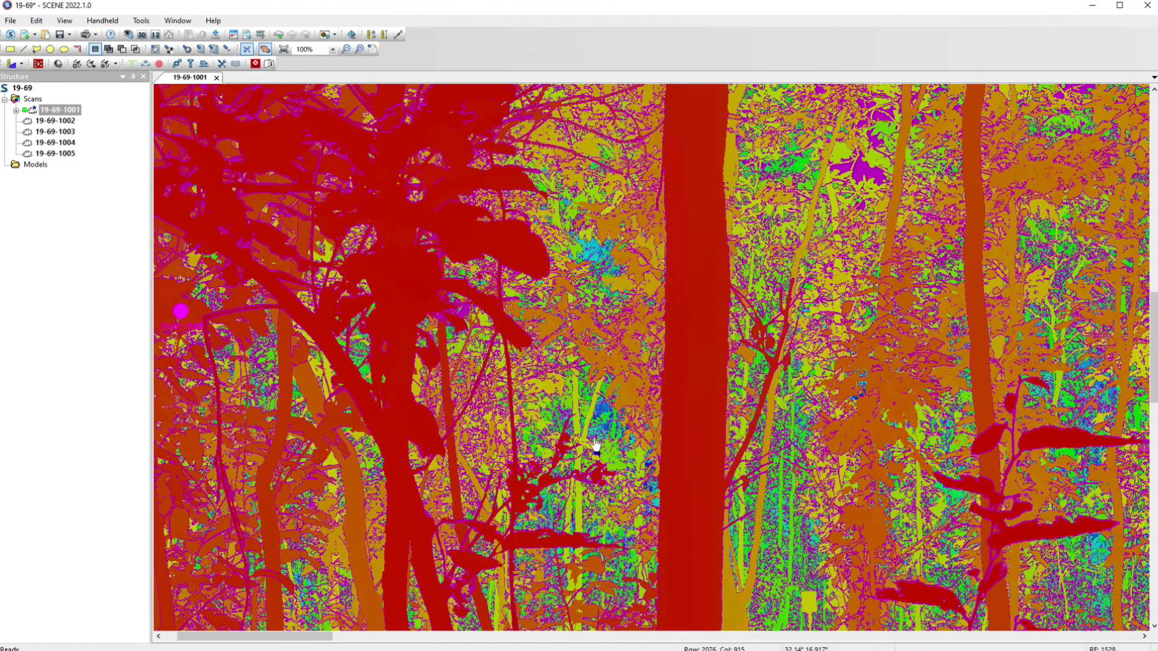
Examine the distance colours across the scan, from the close-up tree trunks to the overview of the whole plot.
left_click_drag(602, 473, 548, 377)
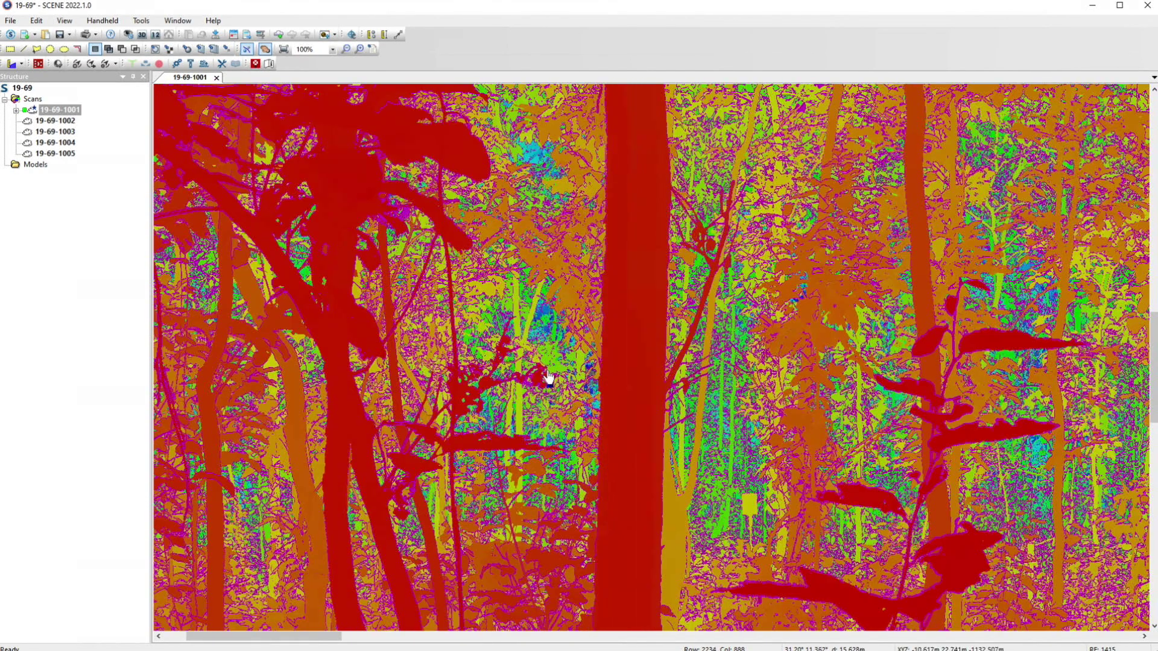
scroll(550, 378, "up", 2)
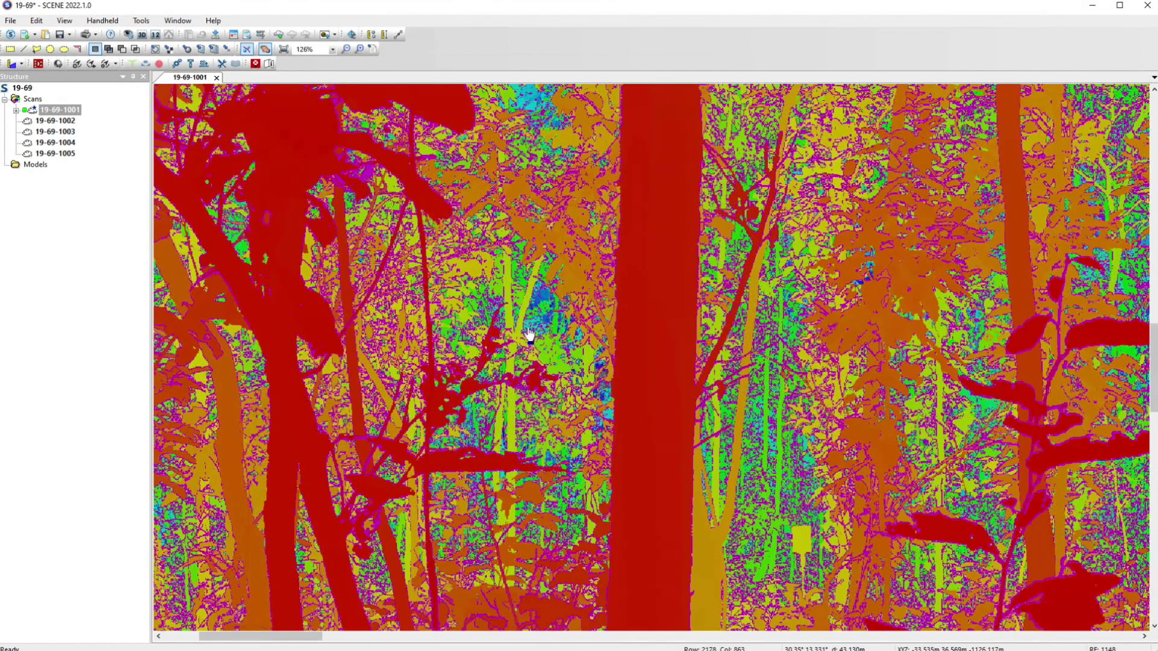
scroll(530, 333, "down", 3)
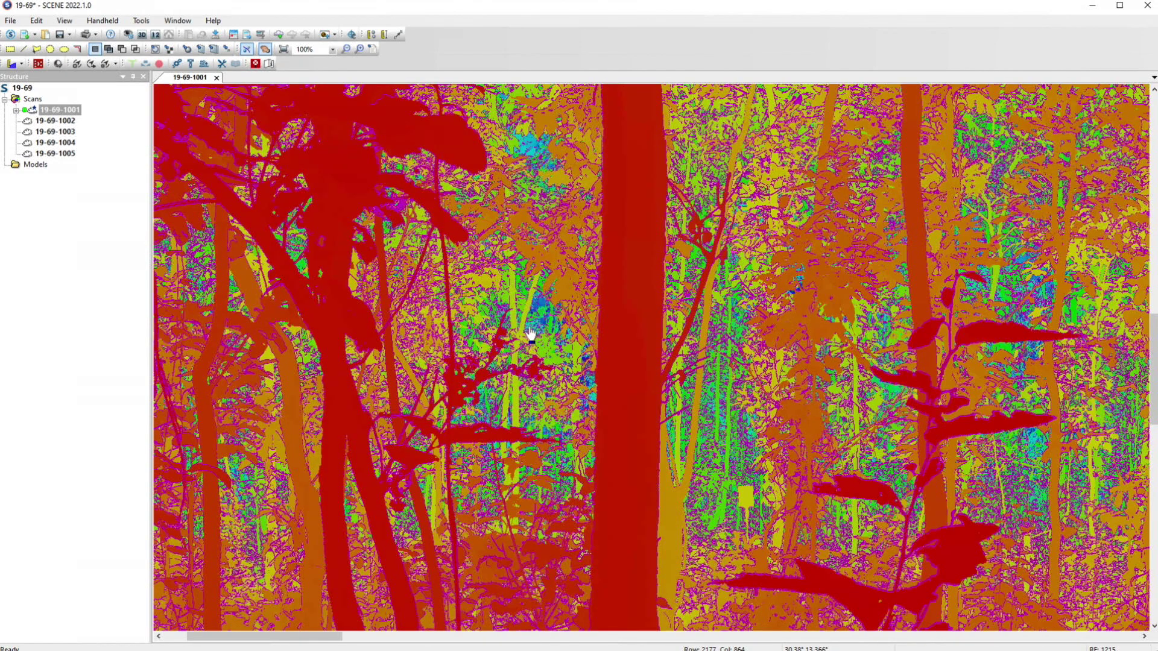
scroll(530, 333, "down", 1)
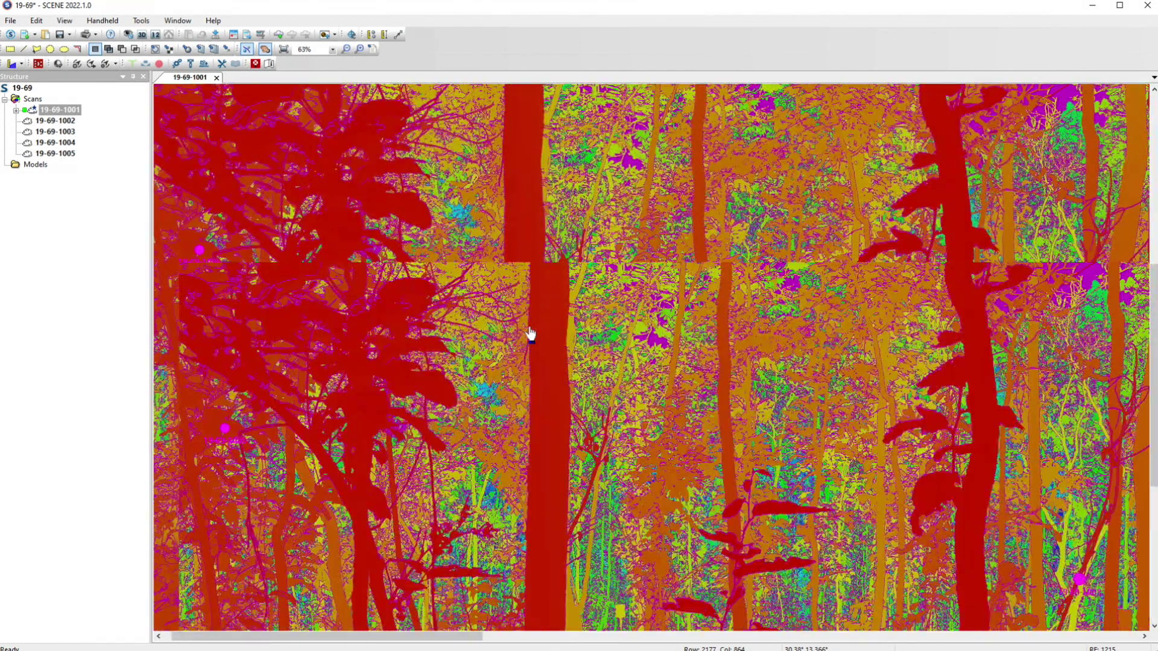
scroll(549, 336, "down", 2)
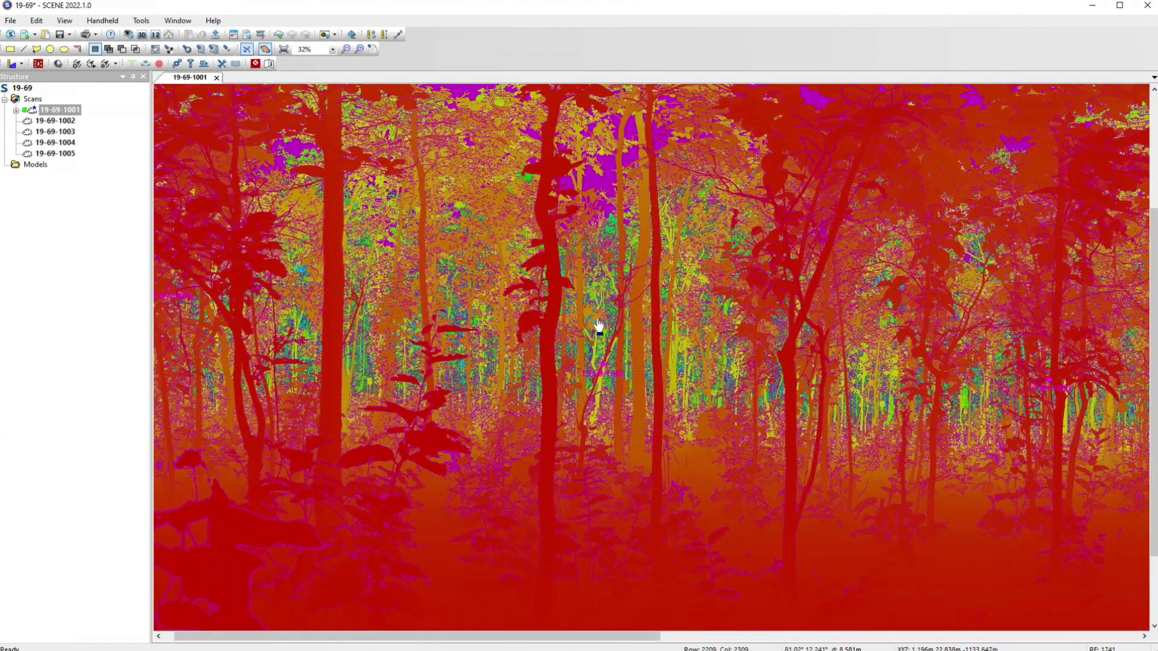
left_click_drag(592, 340, 594, 353)
scroll(595, 353, "down", 1)
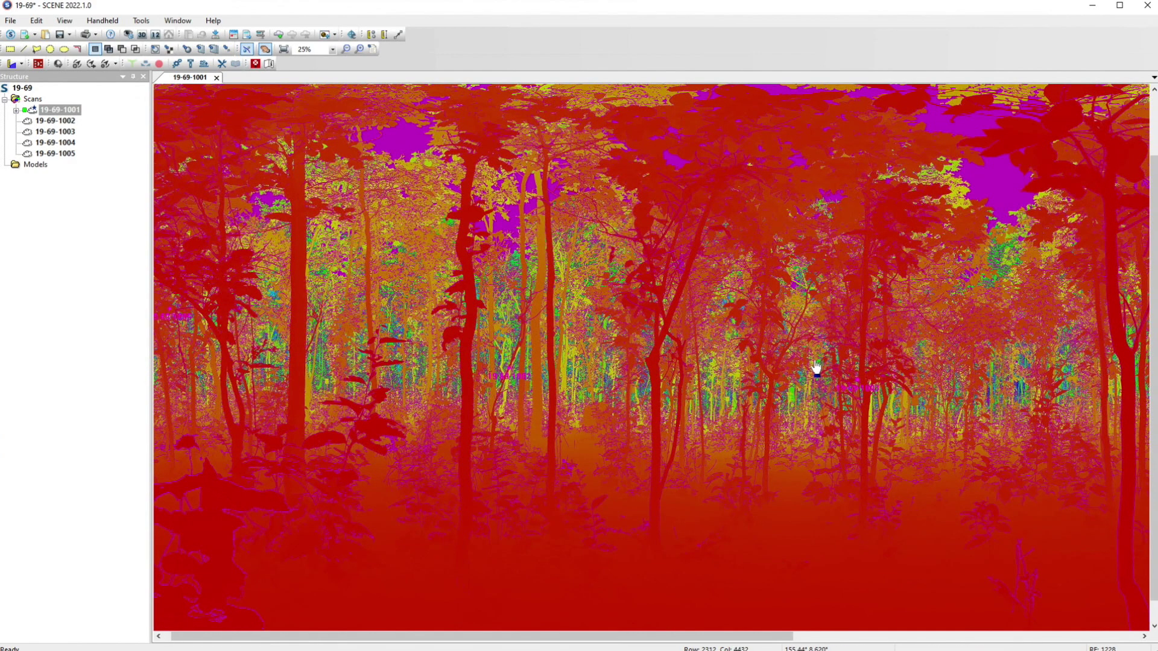
scroll(935, 364, "down", 1)
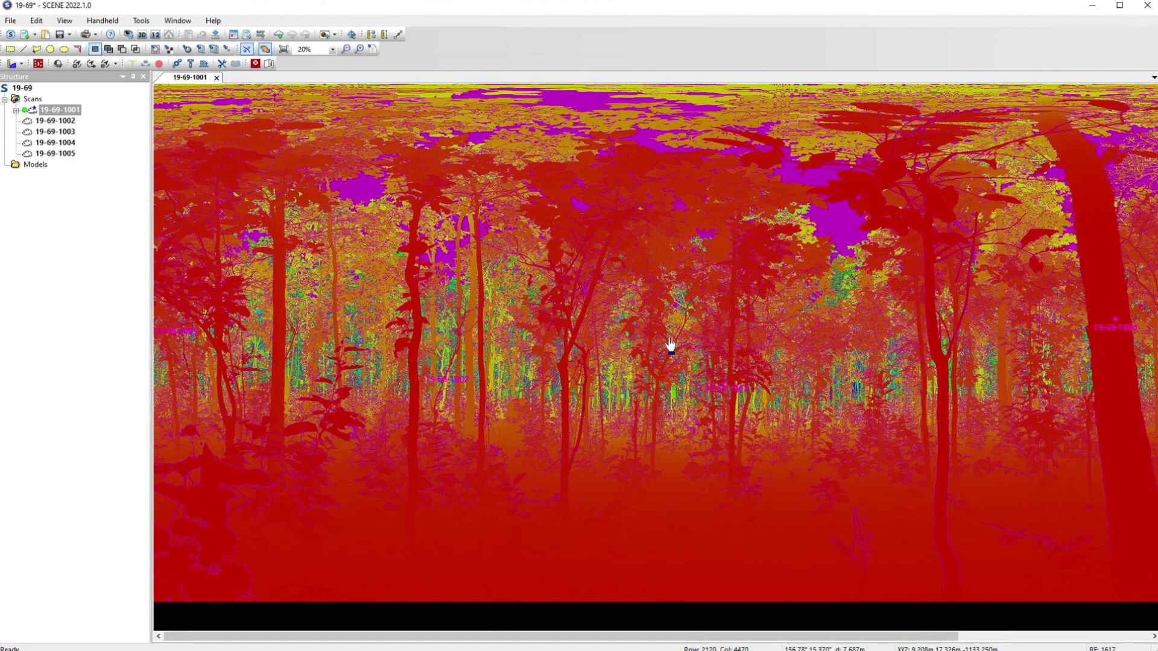
left_click(248, 50)
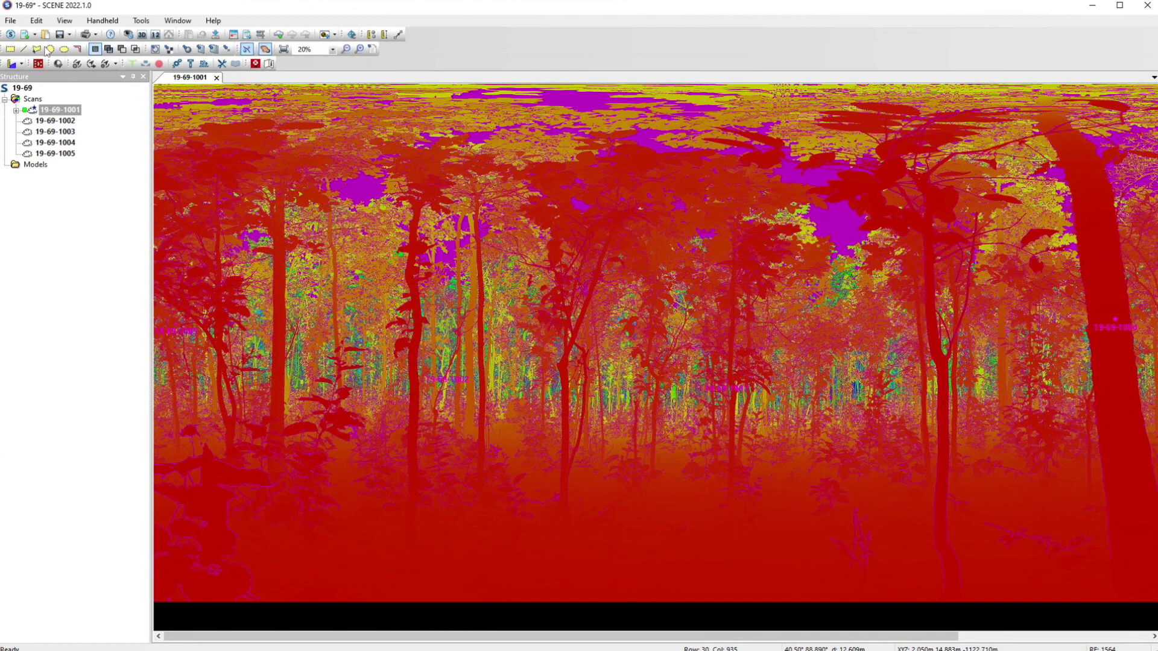
Turn off the distance range marking on scan 19-69-1001.
left_click(148, 23)
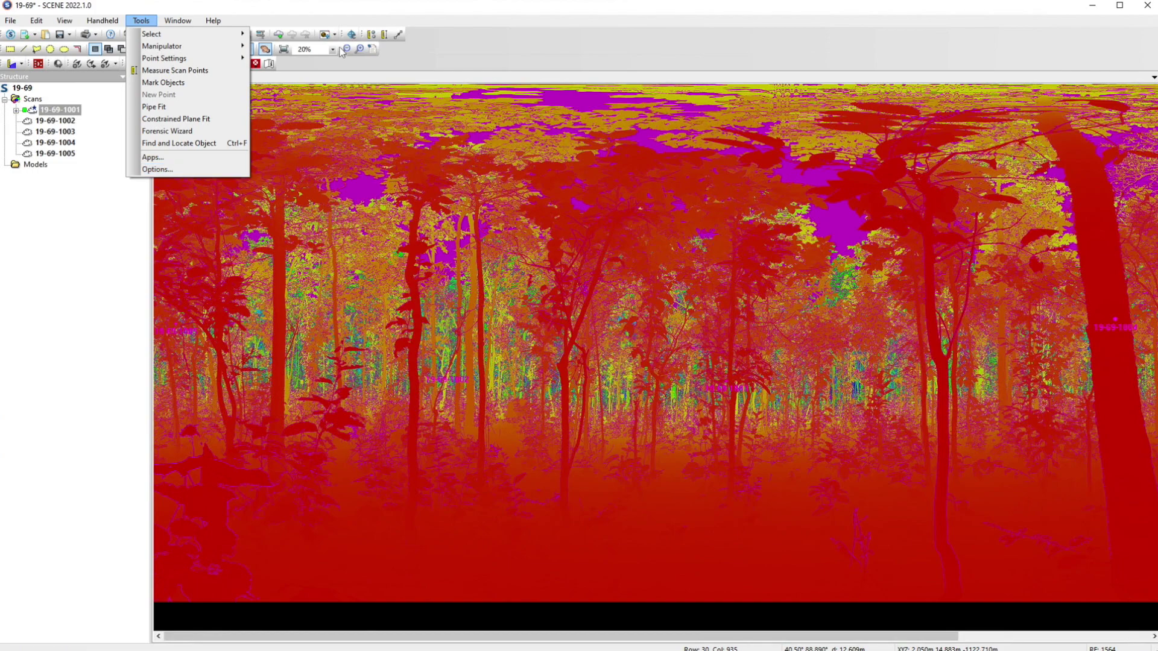
left_click(329, 65)
left_click(246, 50)
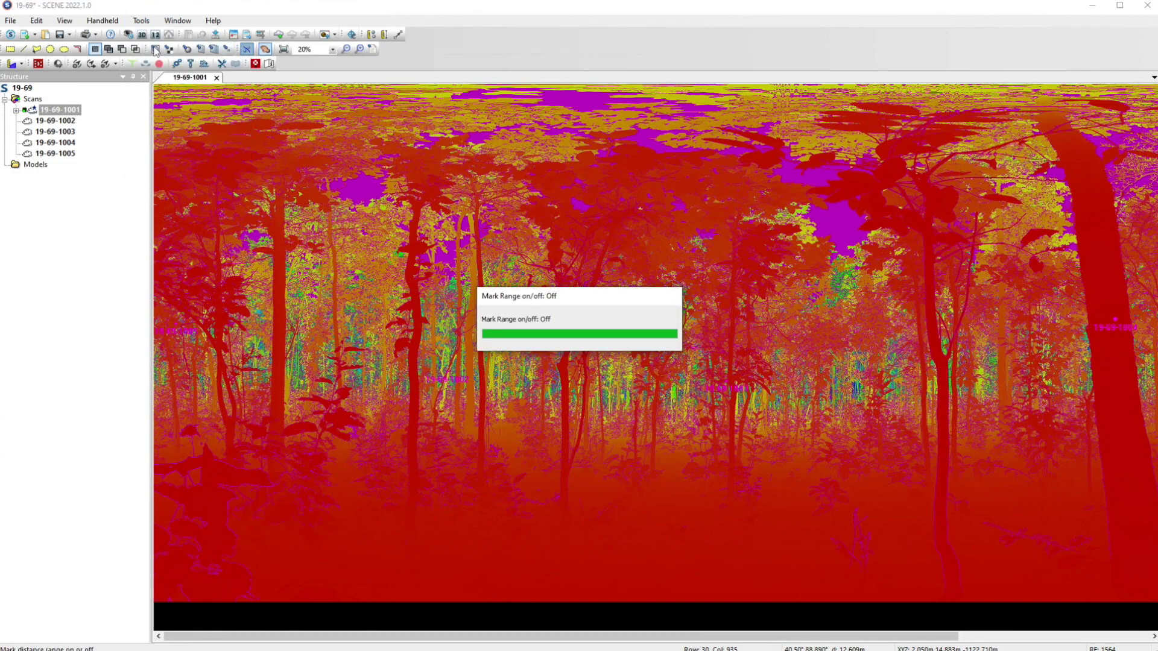
left_click(247, 50)
Check the Mark Distance Range settings in the view options and accept them.
left_click(143, 21)
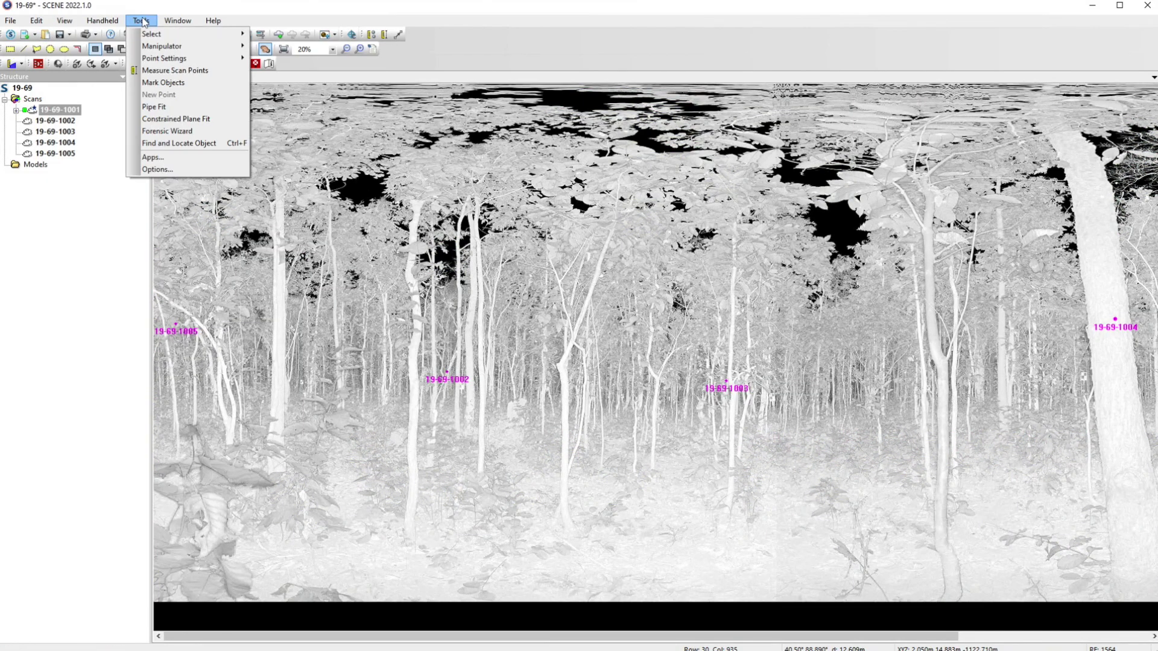
left_click(156, 170)
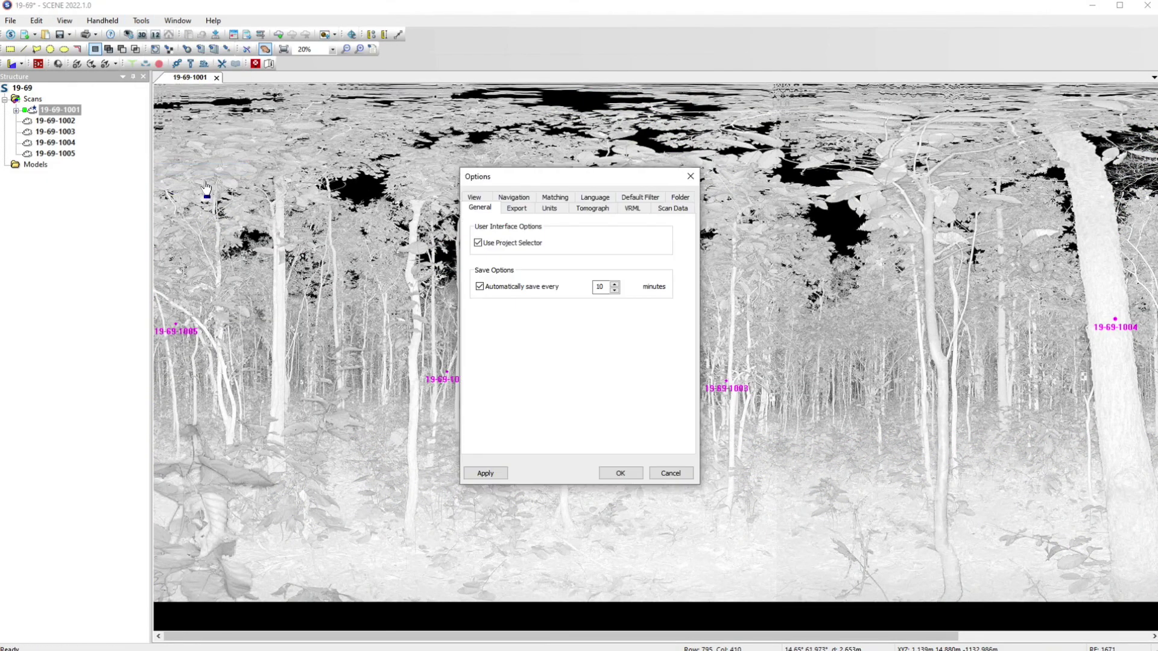
left_click(474, 198)
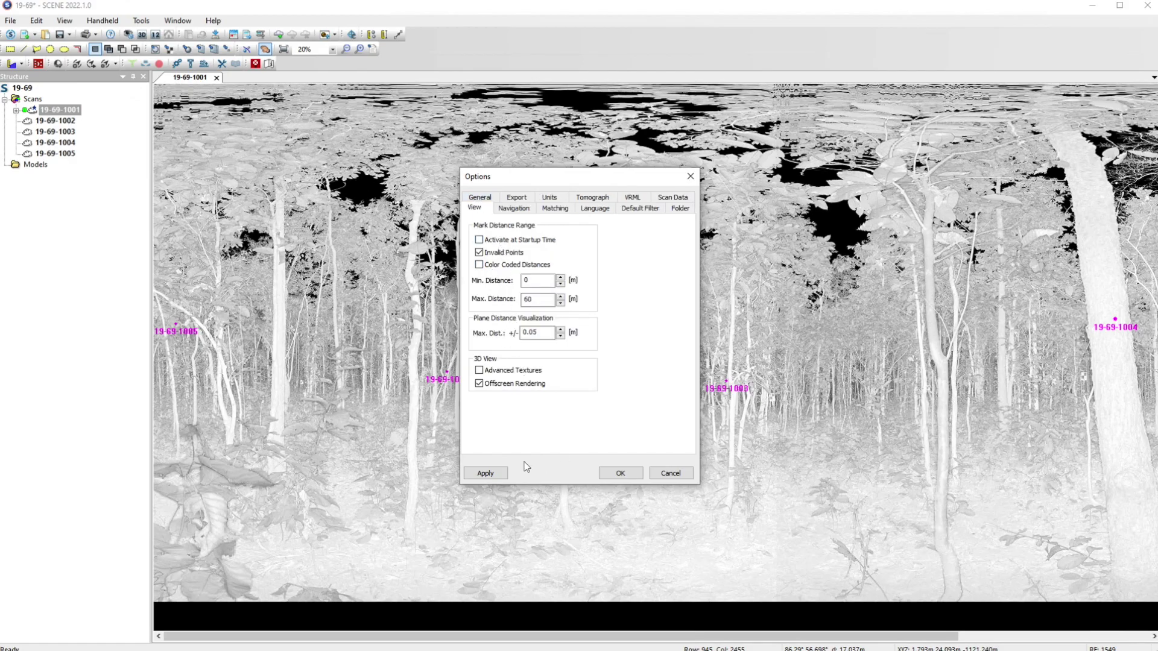
left_click(627, 473)
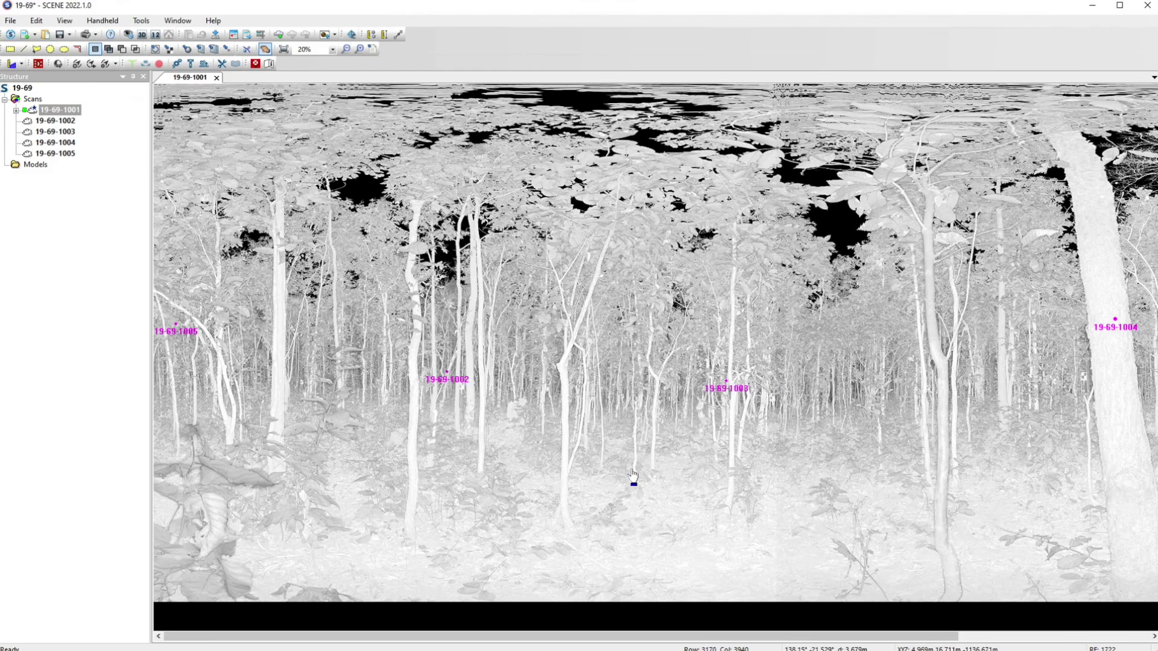
Switch distance range marking on and off to compare the colour-coded and greyscale displays of the scan.
left_click(247, 49)
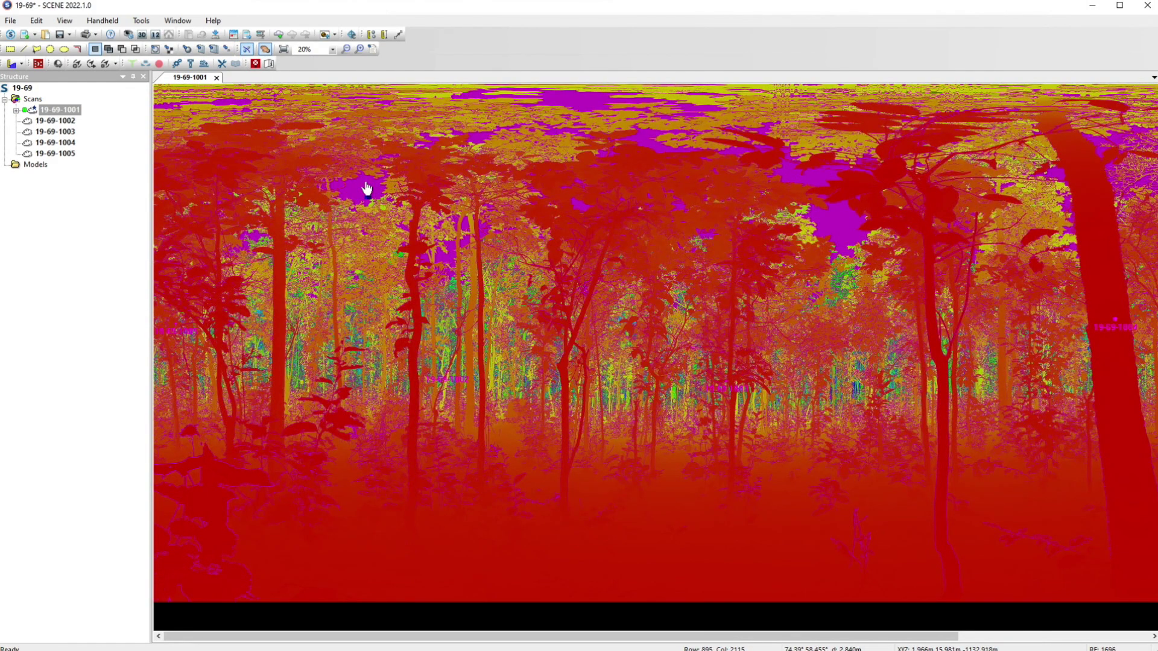
left_click(248, 49)
left_click(247, 50)
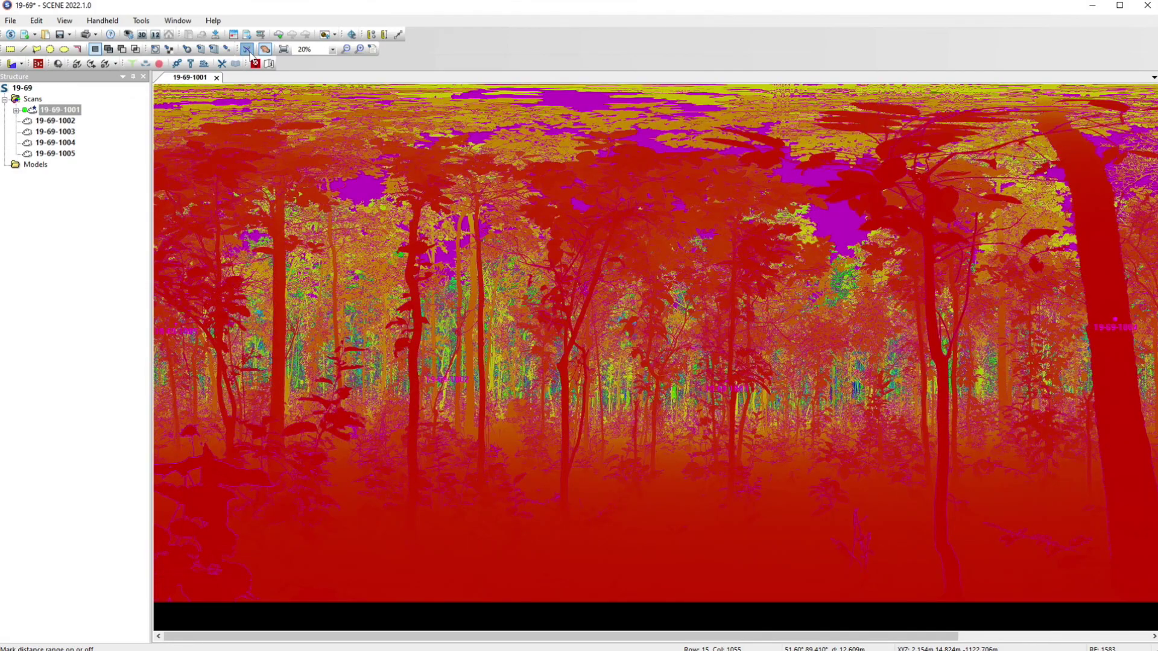
left_click(247, 50)
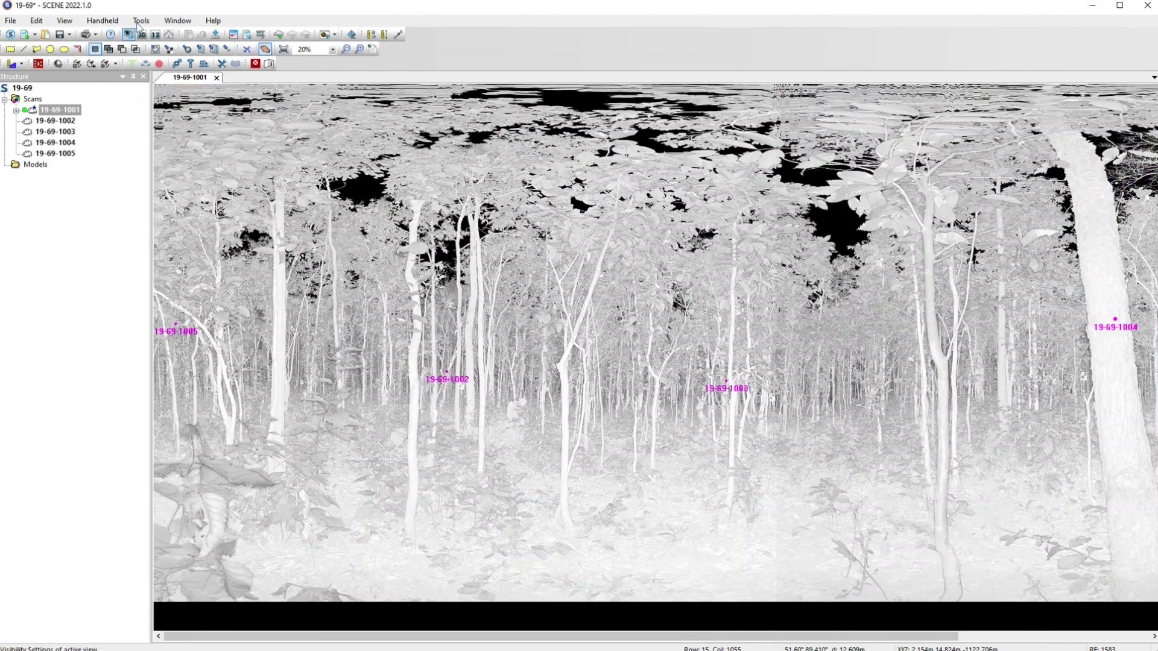
Recheck and apply the 0 to 60 m Mark Distance Range options, and turn distance range marking on.
left_click(141, 20)
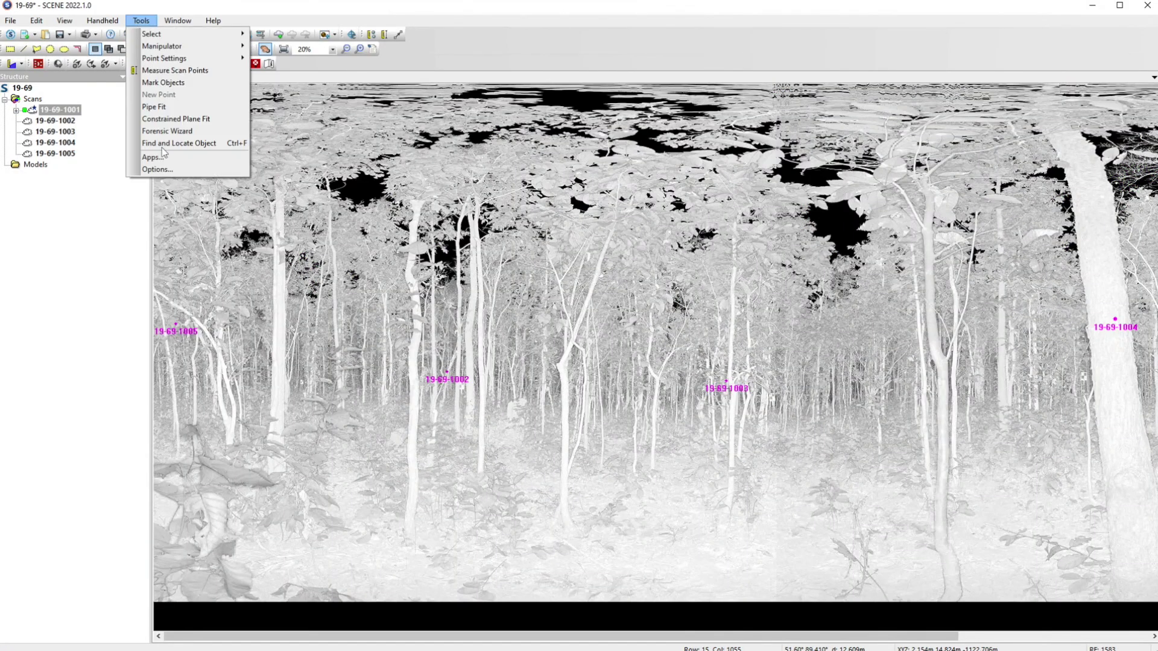
left_click(175, 167)
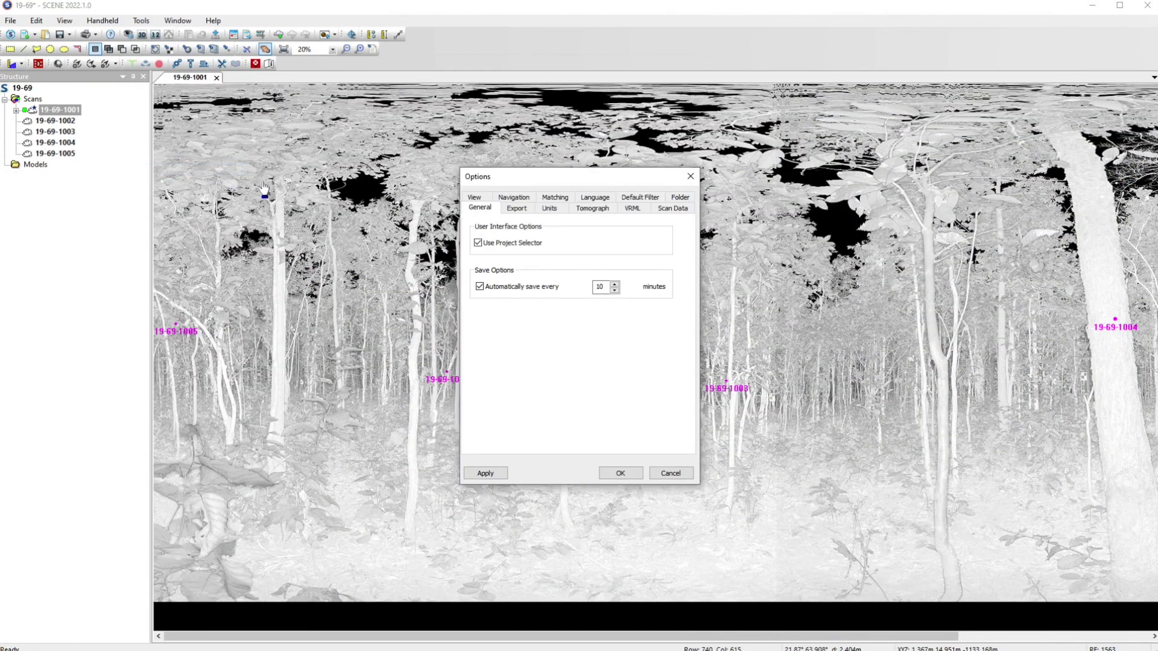
left_click(474, 198)
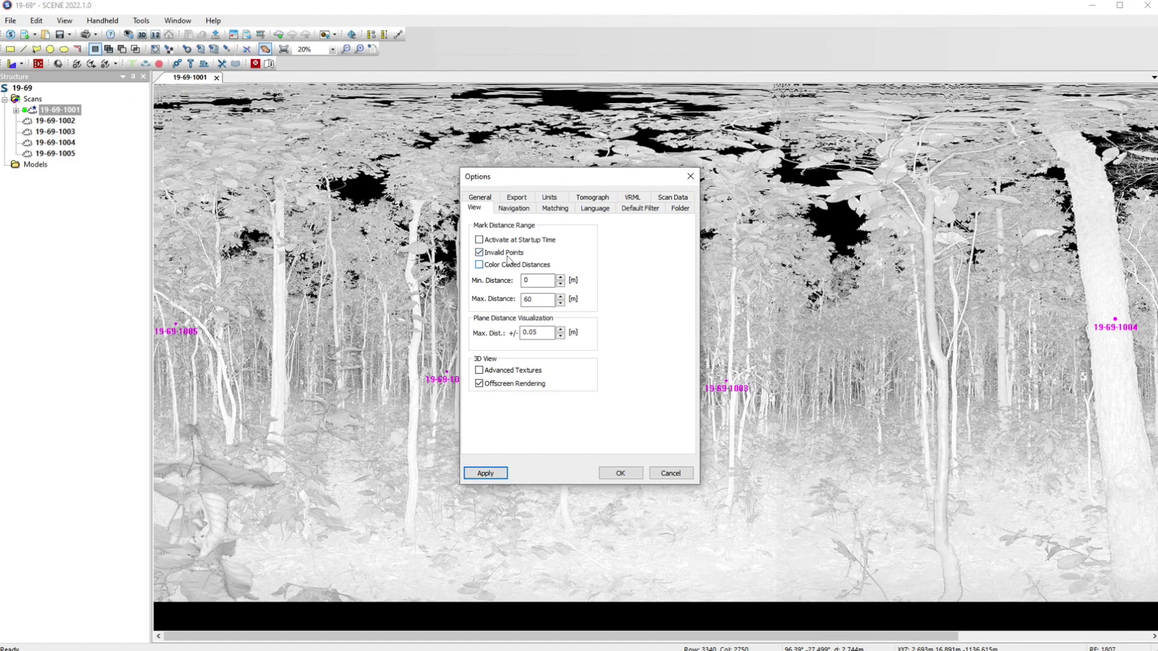
left_click(486, 474)
left_click(620, 473)
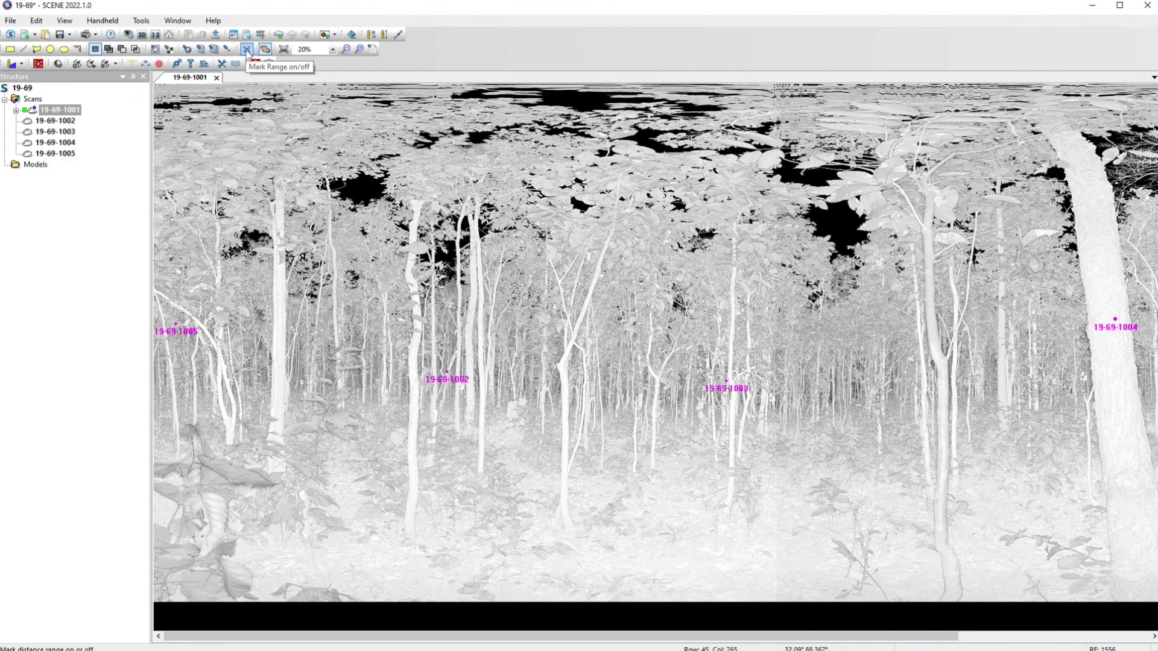
left_click(248, 50)
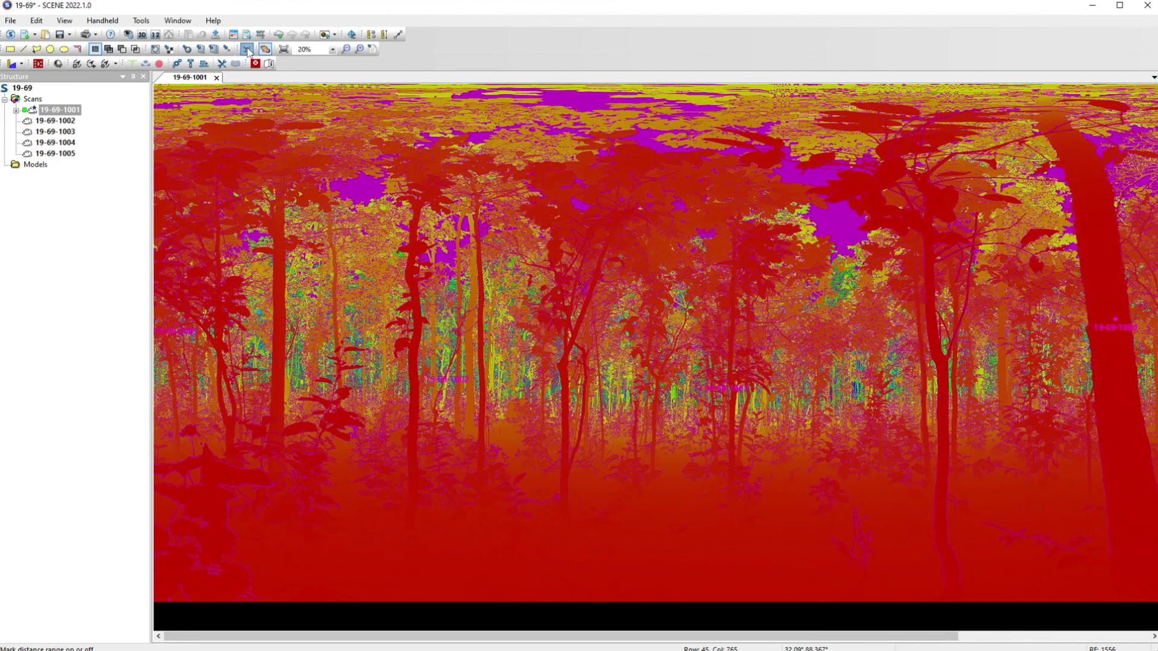
left_click(248, 50)
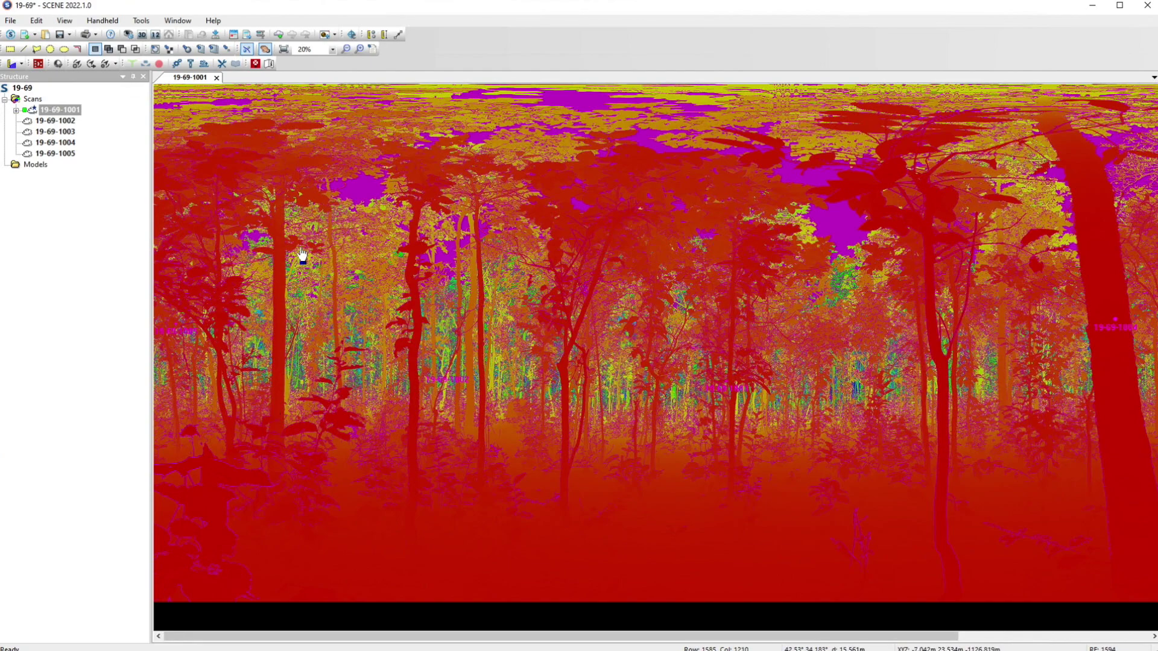
Set the maximum distance for the marked range to 0.5 m in the options and apply it.
left_click(142, 20)
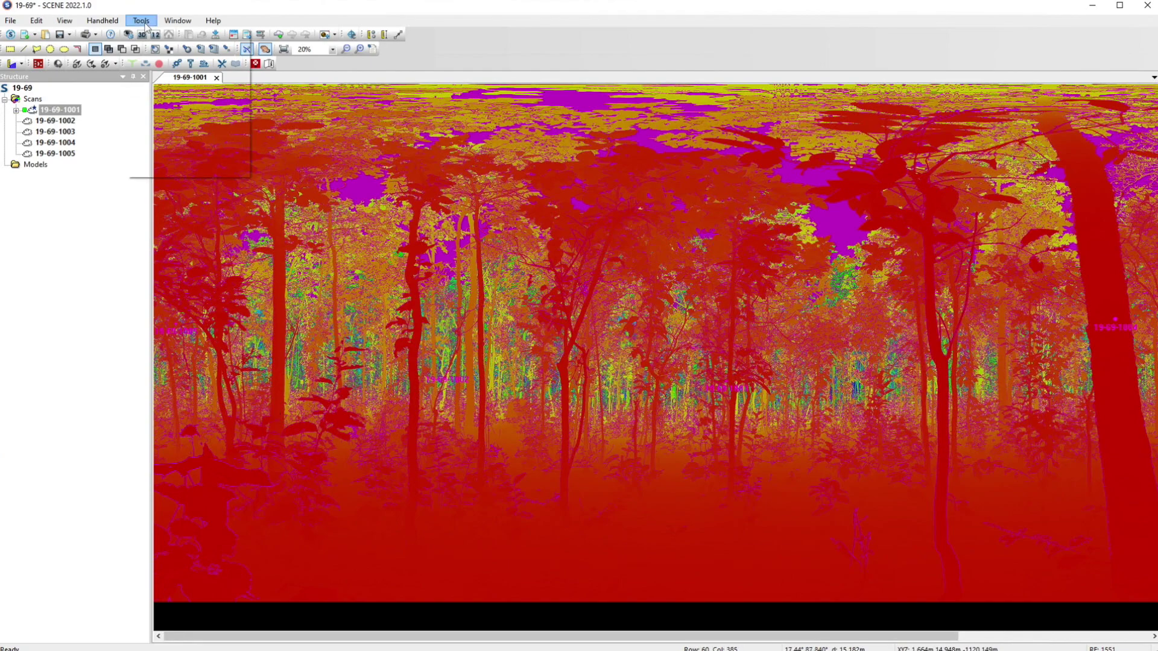
left_click(176, 171)
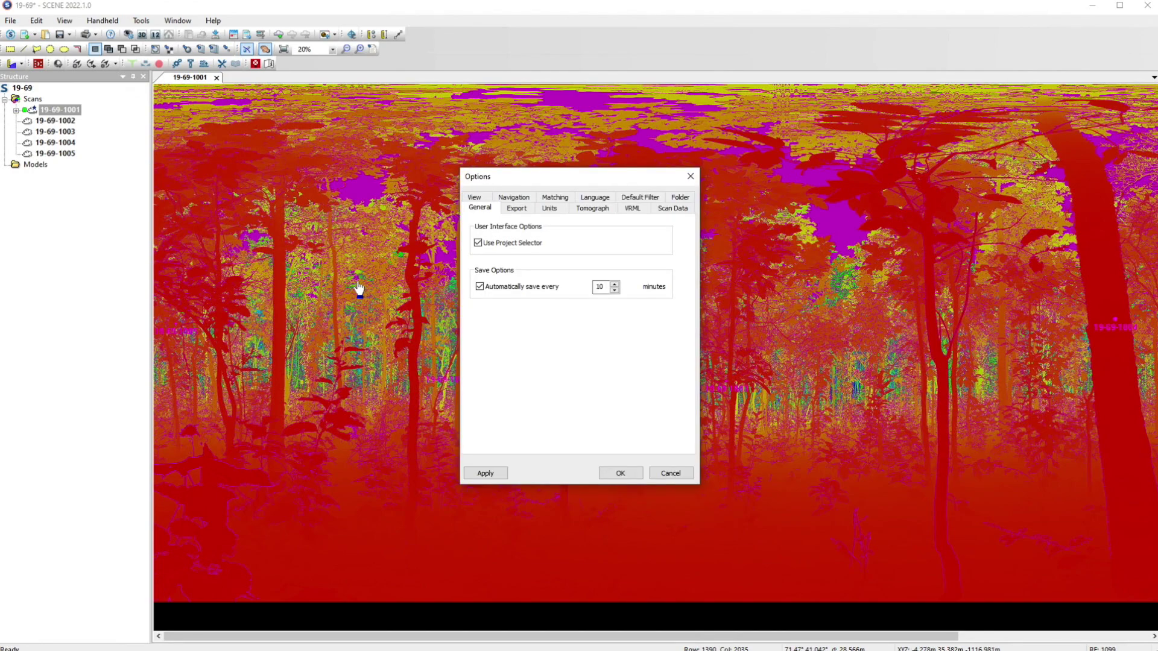
left_click(478, 199)
left_click_drag(538, 300, 491, 301)
key("BackSpace")
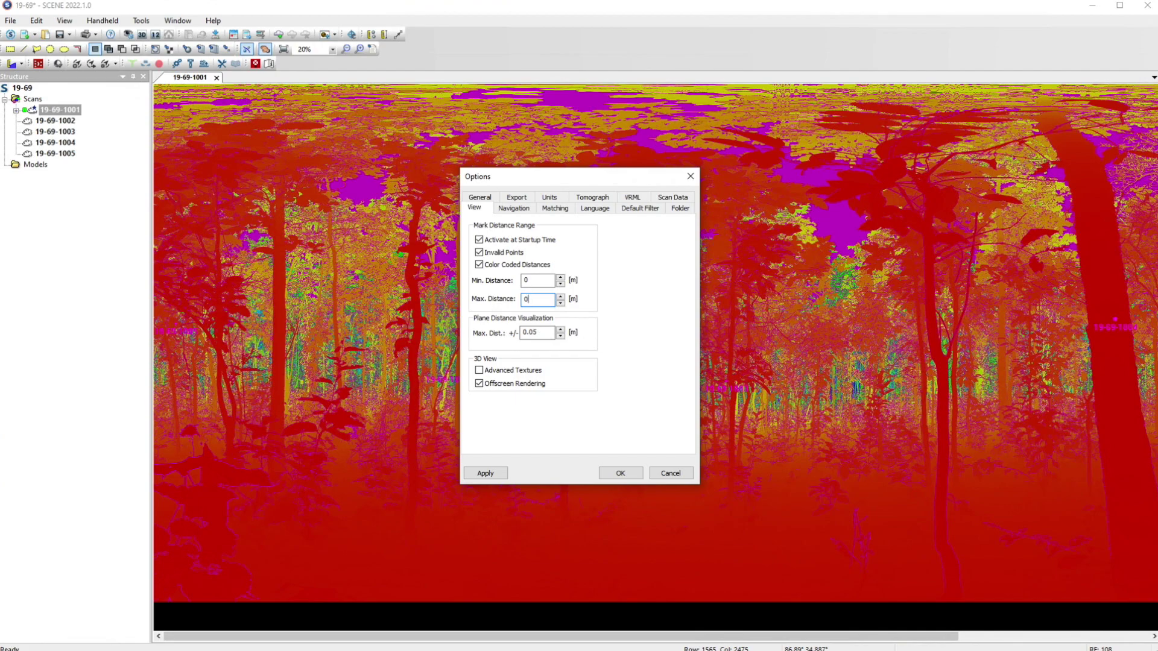
left_click(491, 471)
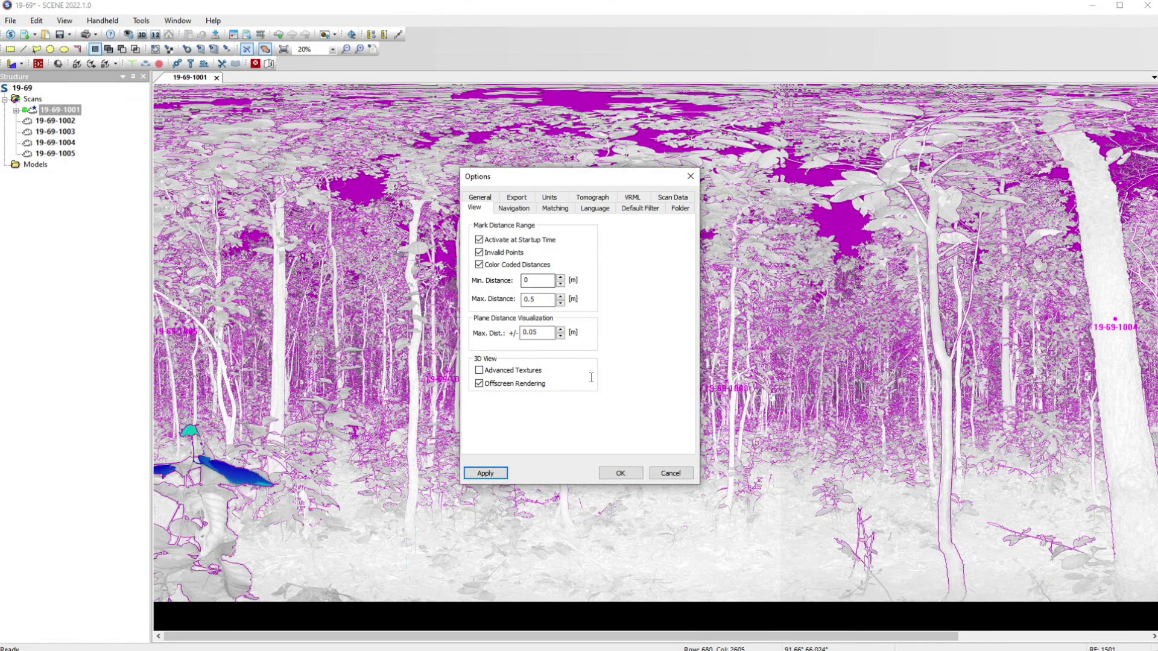
left_click(619, 474)
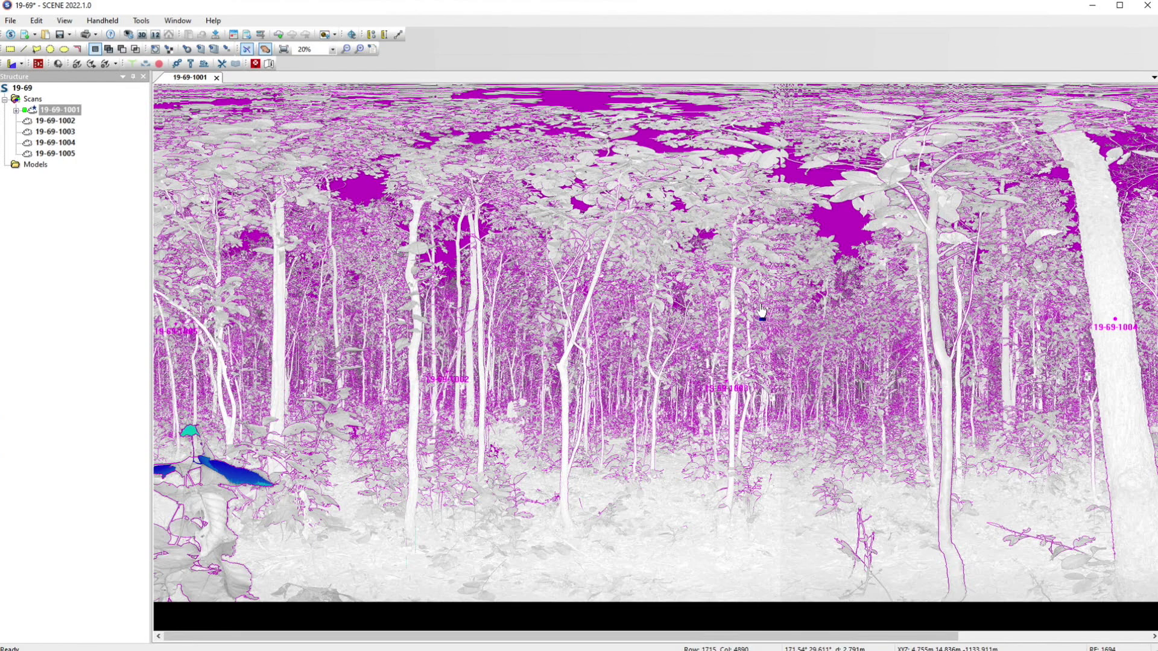
Examine the marked near-range and invalid points across the scan, both in overview and close up among the trunks.
left_click_drag(756, 315, 499, 364)
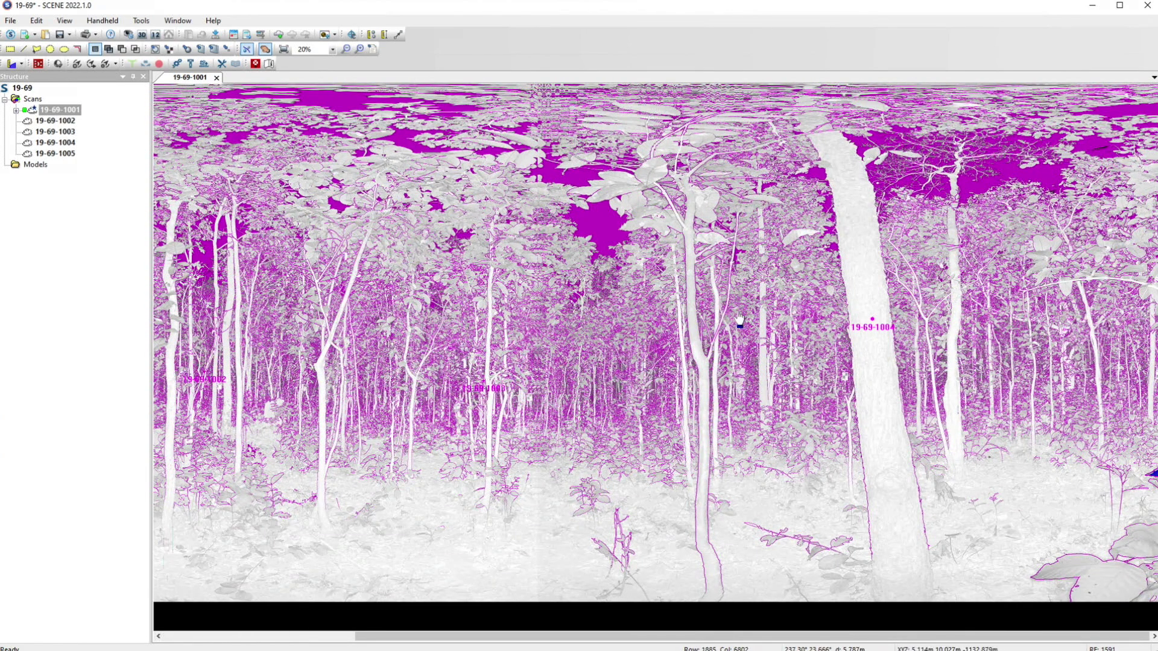
left_click_drag(854, 402, 742, 404)
left_click_drag(483, 375, 744, 364)
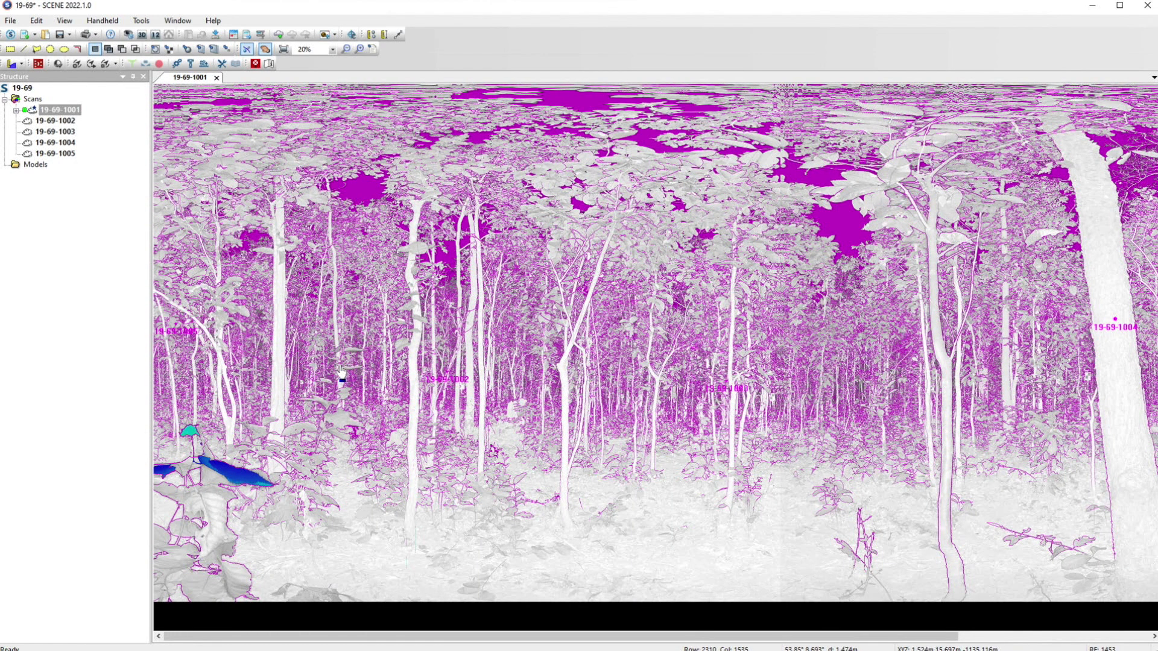
scroll(342, 374, "down", 1)
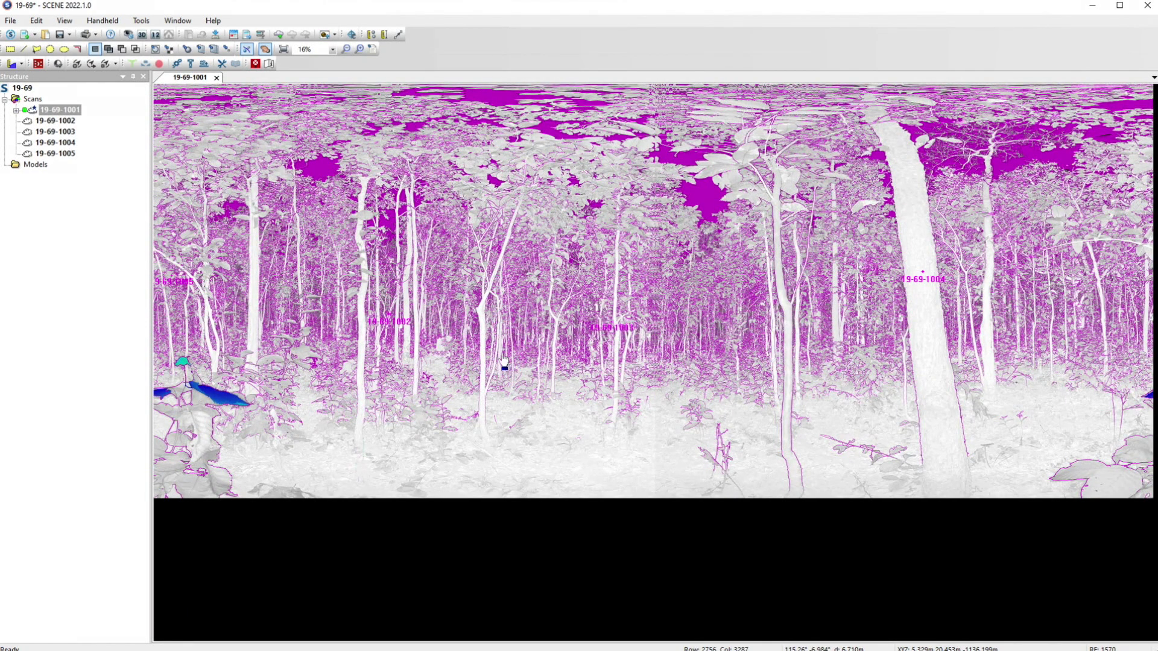
scroll(412, 284, "up", 2)
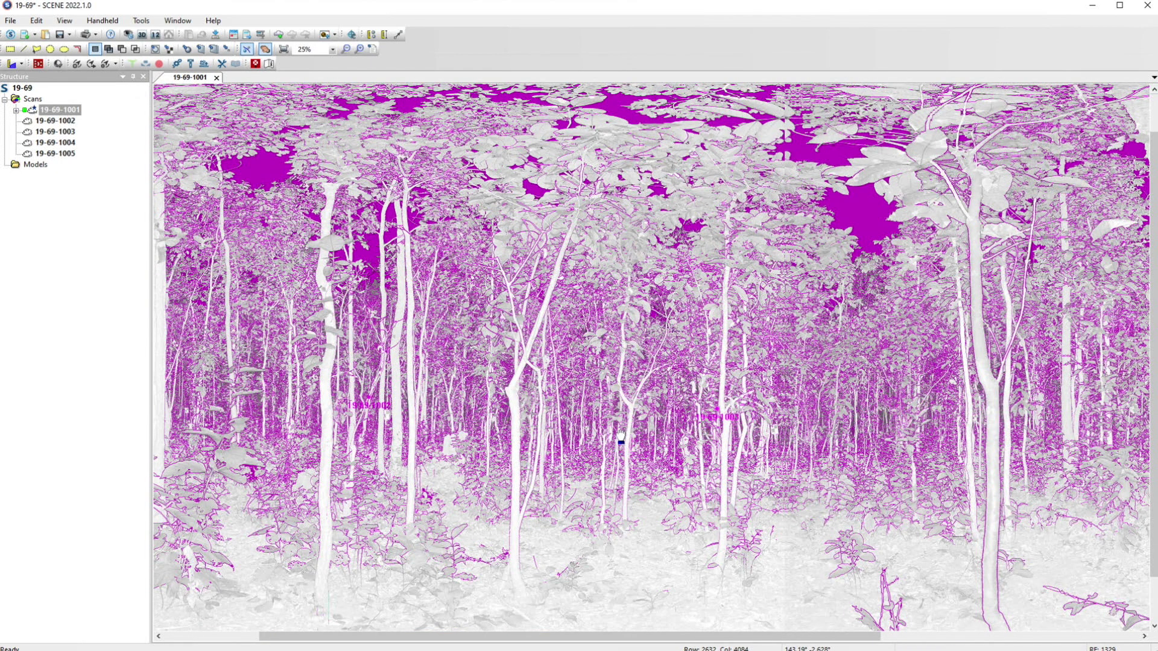
left_click_drag(620, 438, 618, 428)
scroll(619, 431, "up", 1)
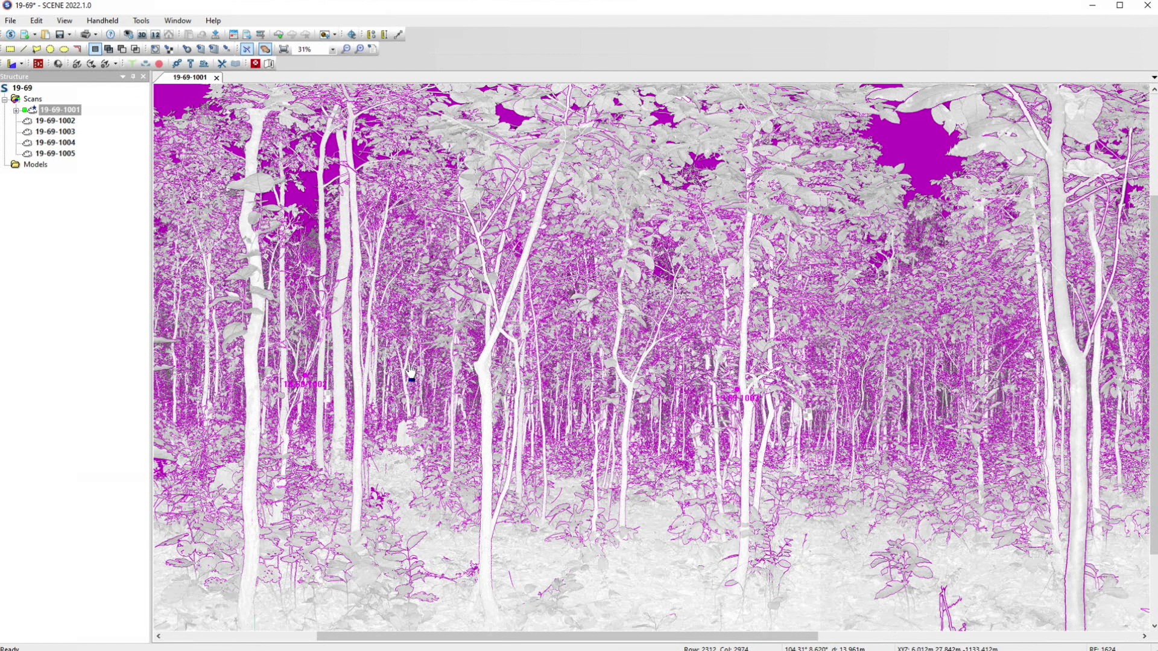
scroll(559, 383, "up", 1)
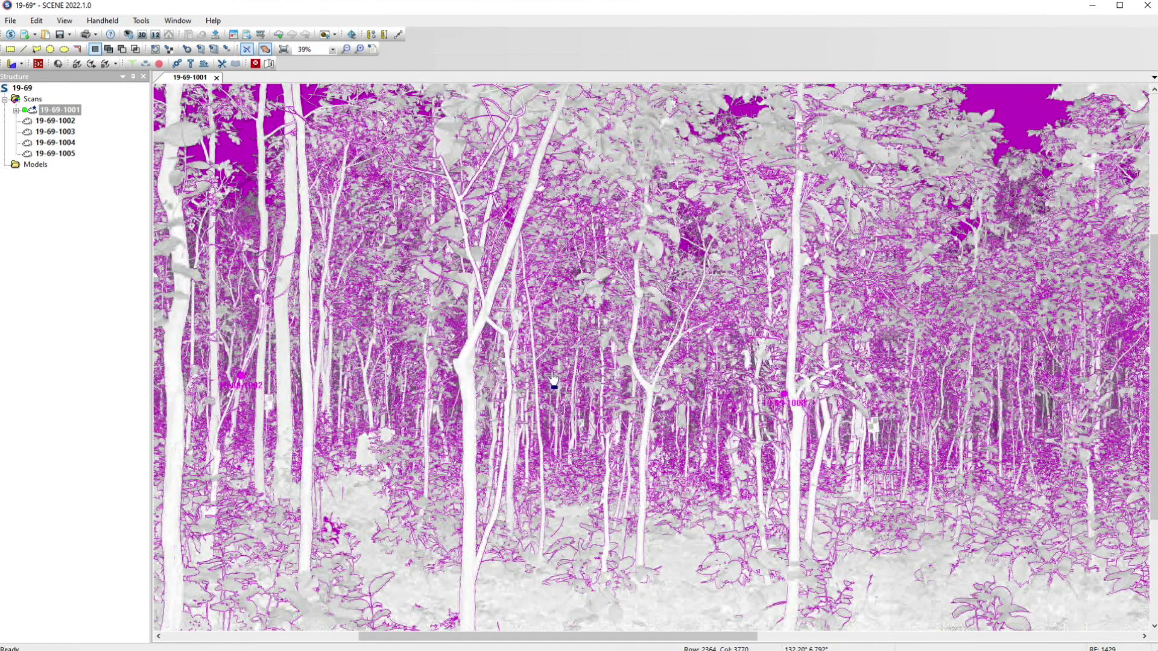
scroll(618, 386, "down", 1)
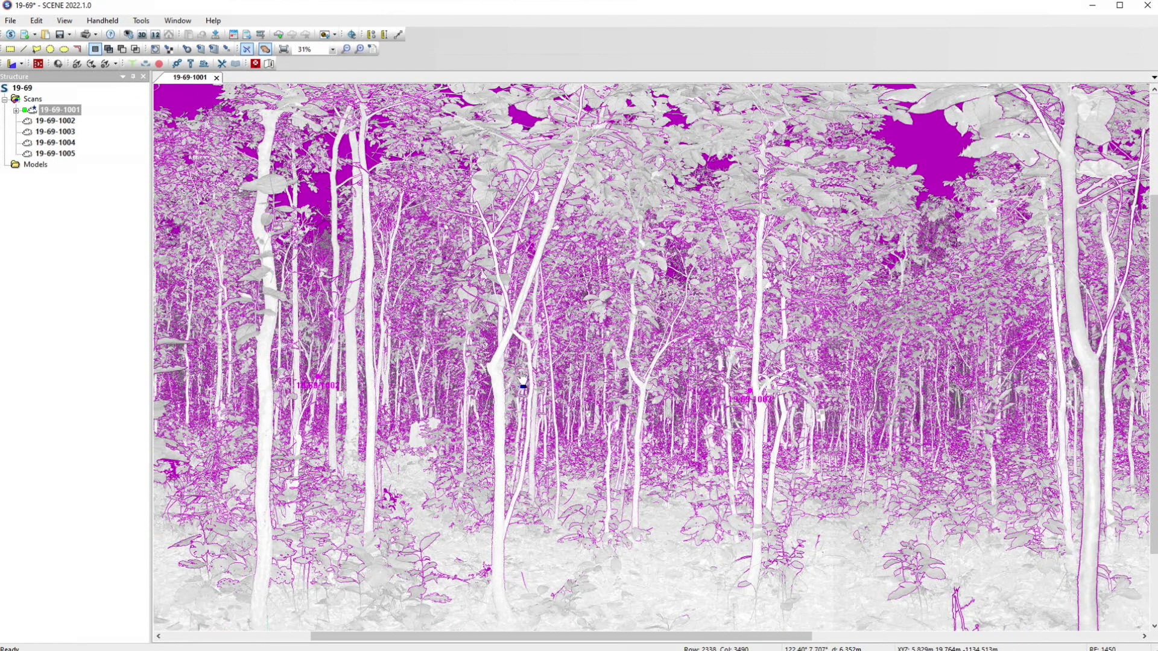
scroll(556, 378, "down", 1)
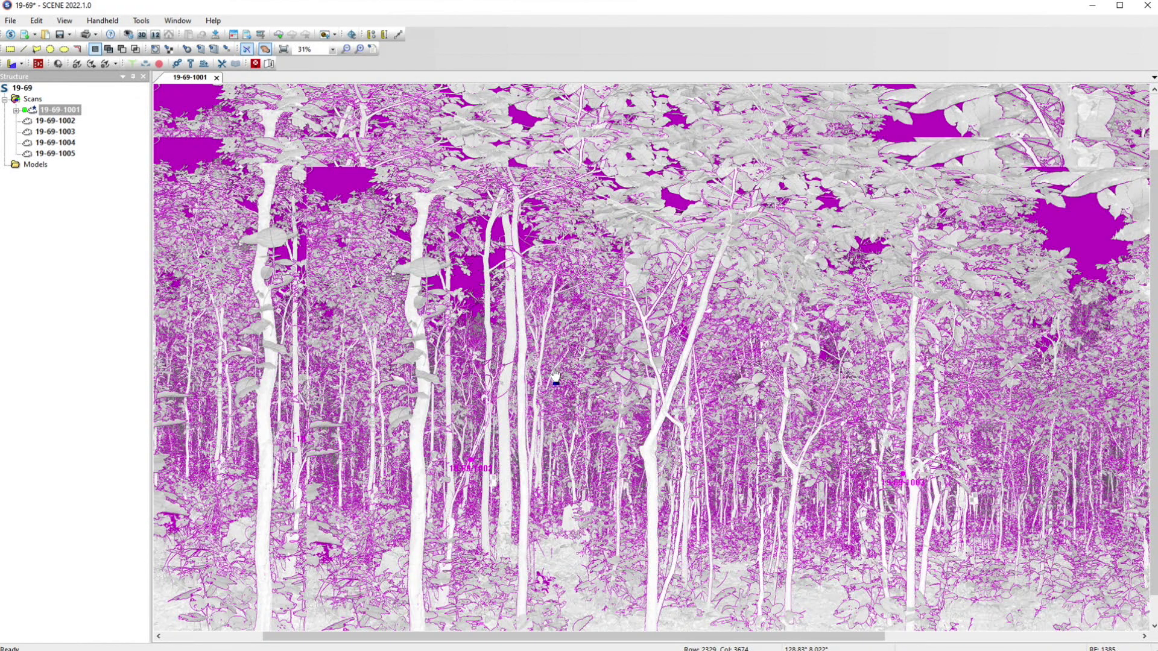
scroll(469, 351, "down", 1)
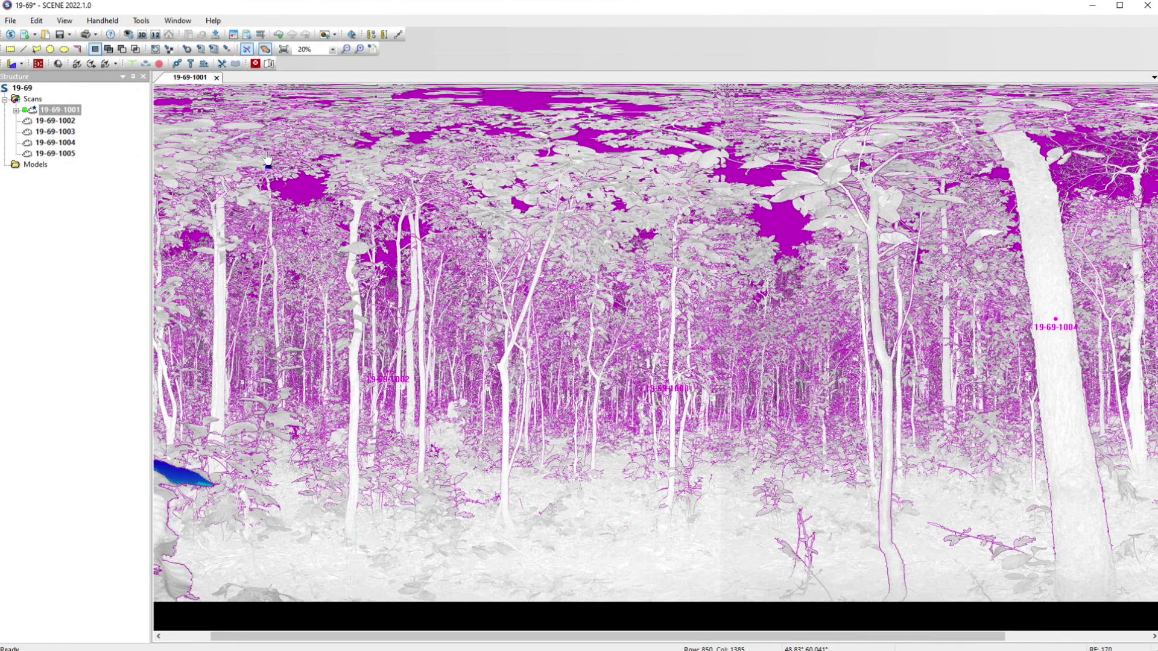
Turn off distance range marking and examine the greyscale scan around the markers of scans 19-69-1002, 19-69-1003 and 19-69-1005.
left_click(246, 49)
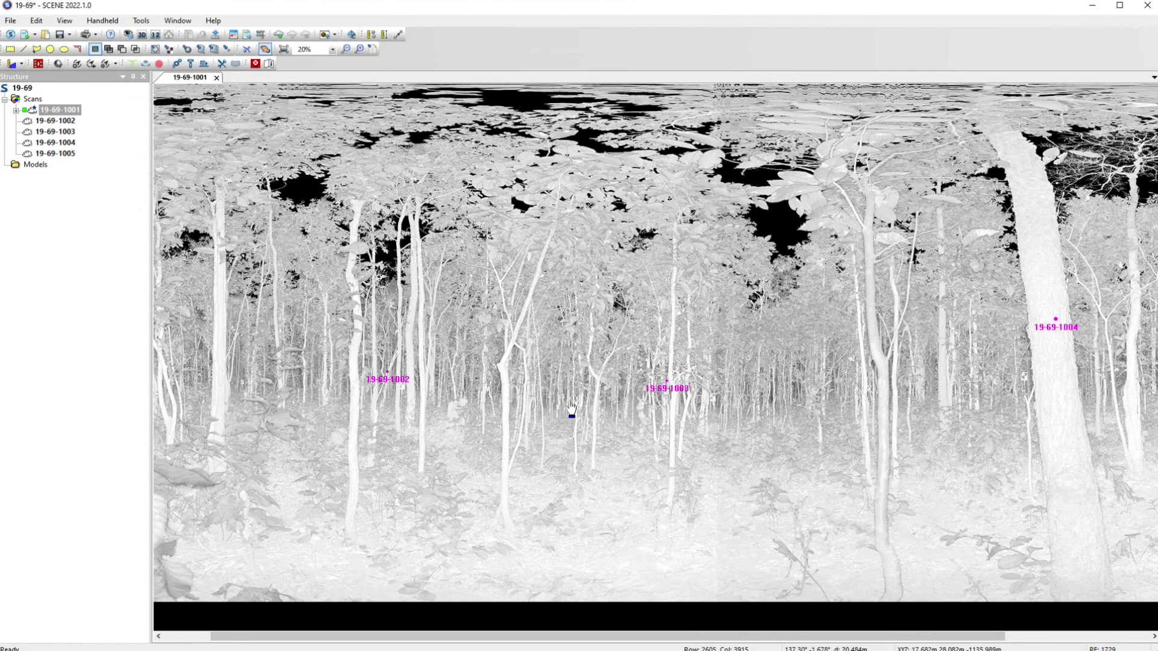
scroll(572, 410, "down", 1)
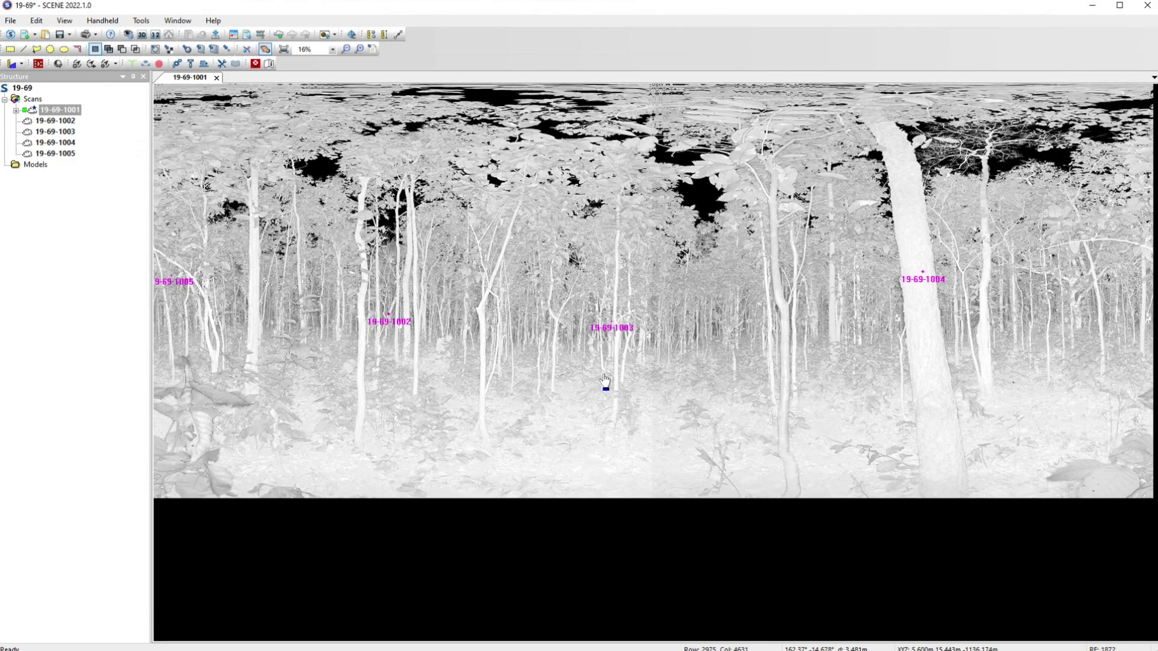
scroll(470, 375, "up", 1)
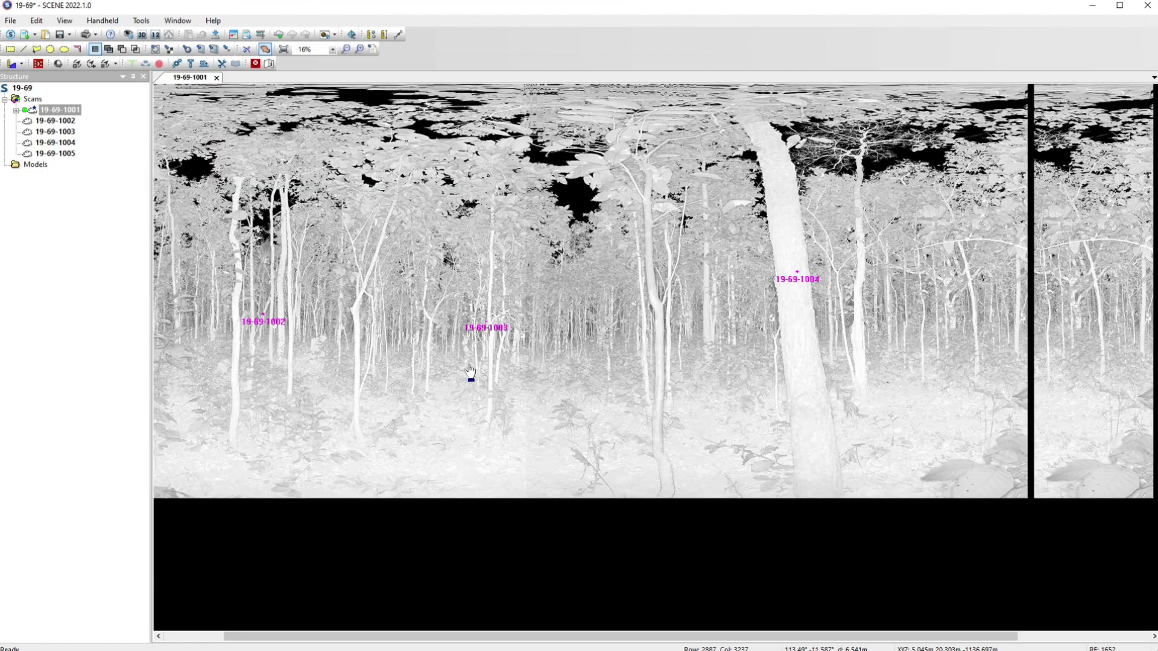
scroll(433, 364, "up", 2)
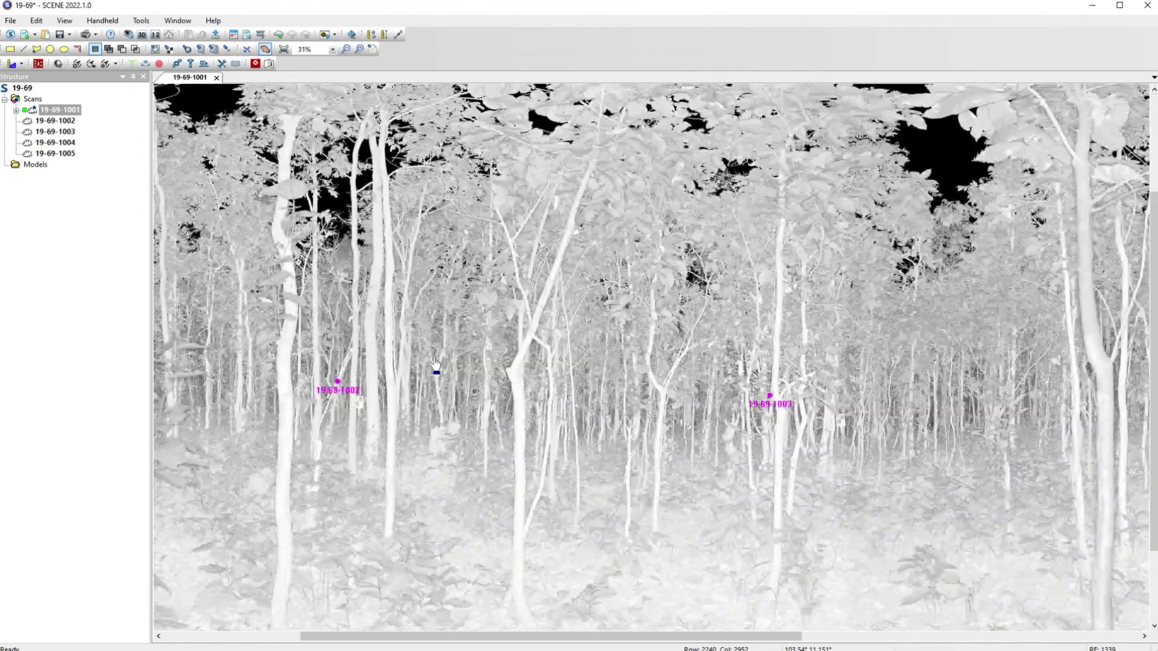
left_click_drag(454, 411, 506, 385)
left_click_drag(419, 398, 496, 387)
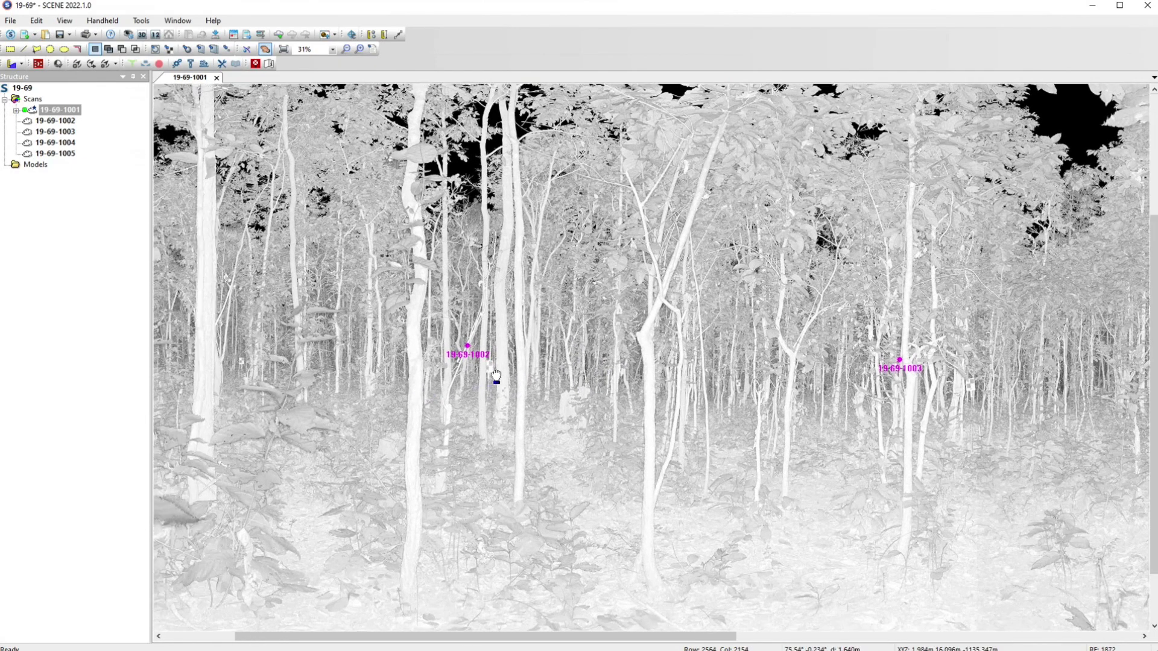
left_click_drag(360, 392, 483, 383)
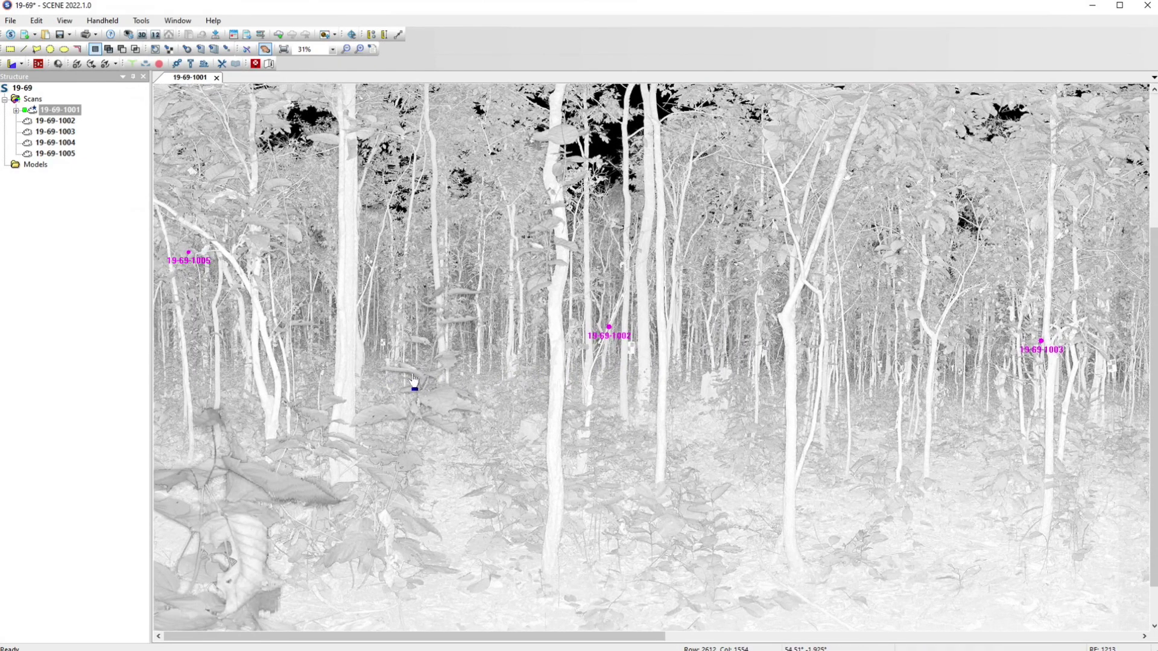
Mark the distant checkerboard target to the right of the thick trunk in scan 19-69-1001, using the checkerboard target marking tool.
scroll(402, 379, "up", 1)
scroll(364, 375, "up", 1)
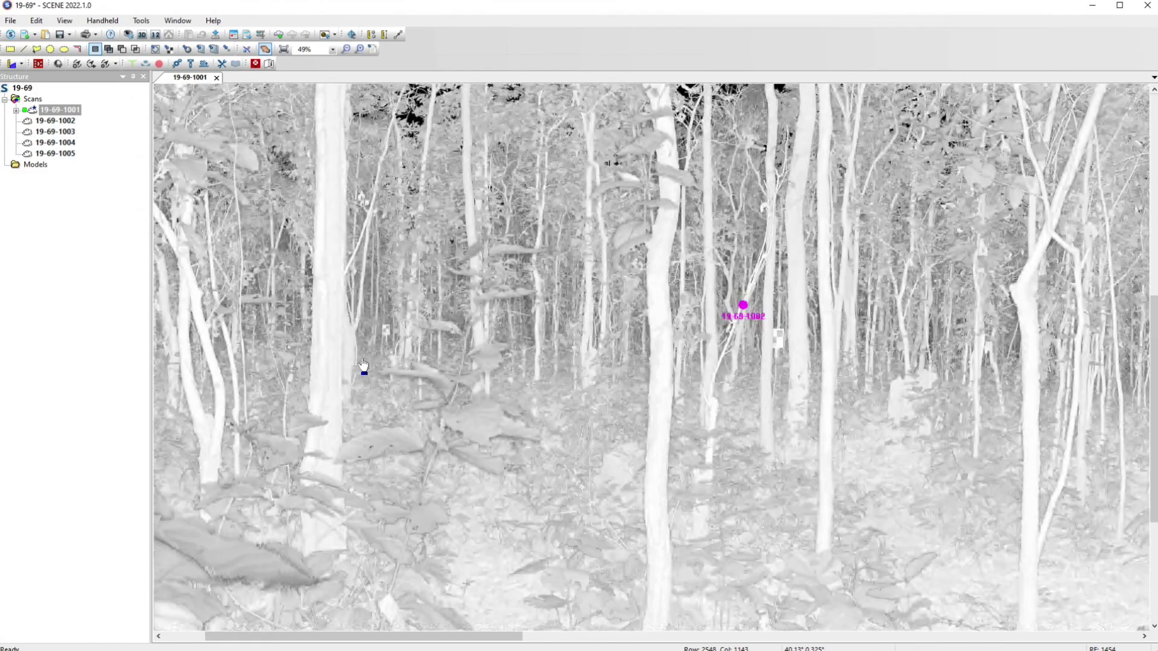
left_click_drag(362, 351, 400, 339)
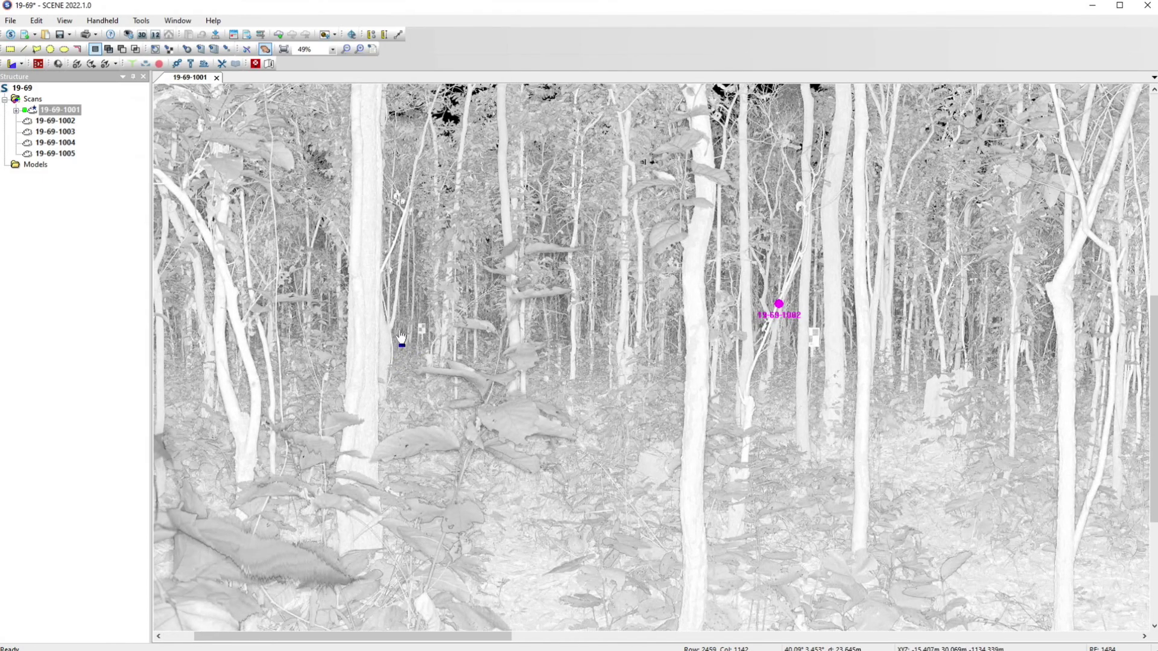
scroll(401, 336, "up", 1)
left_click_drag(400, 332, 505, 315)
scroll(441, 329, "up", 1)
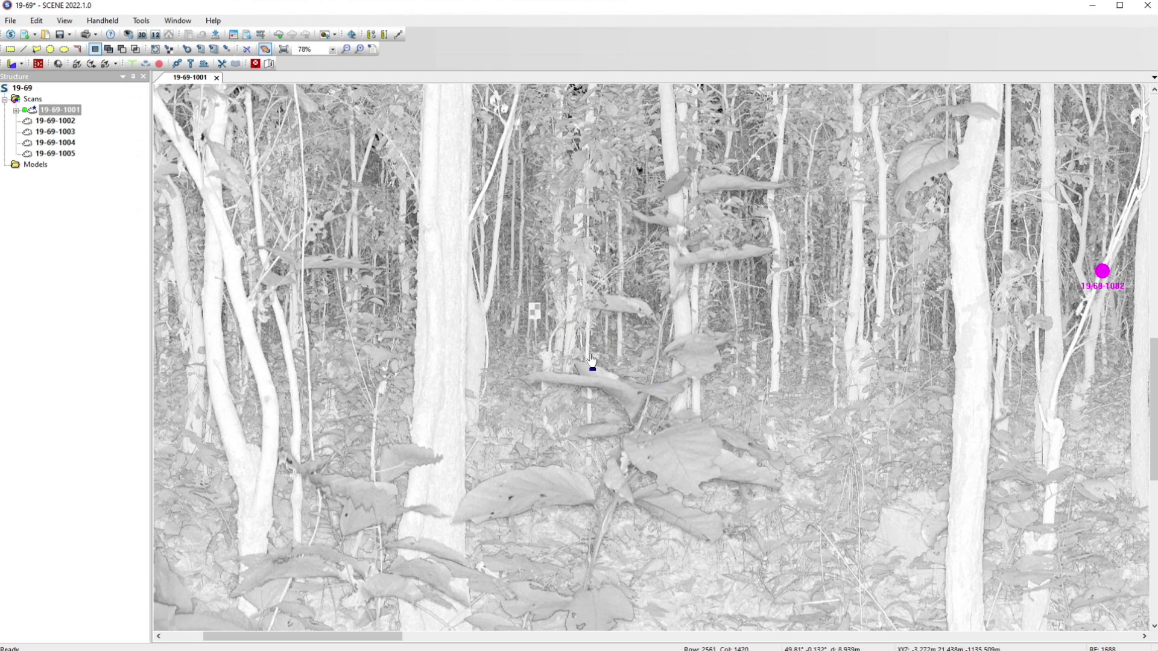
scroll(536, 316, "up", 1)
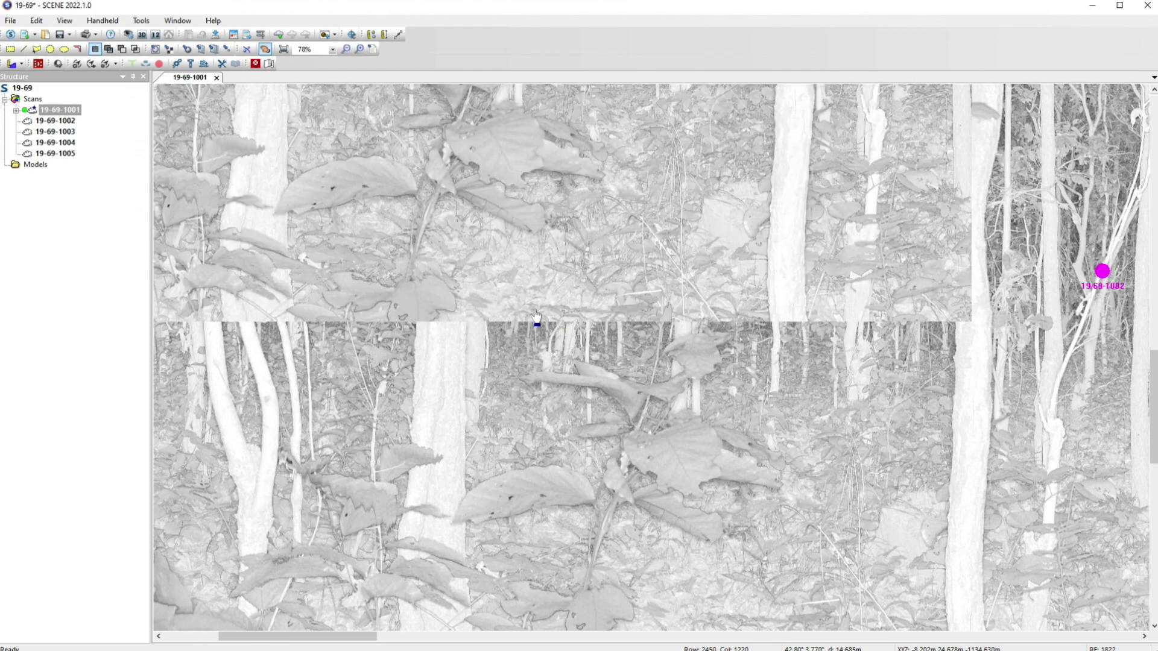
scroll(537, 315, "up", 2)
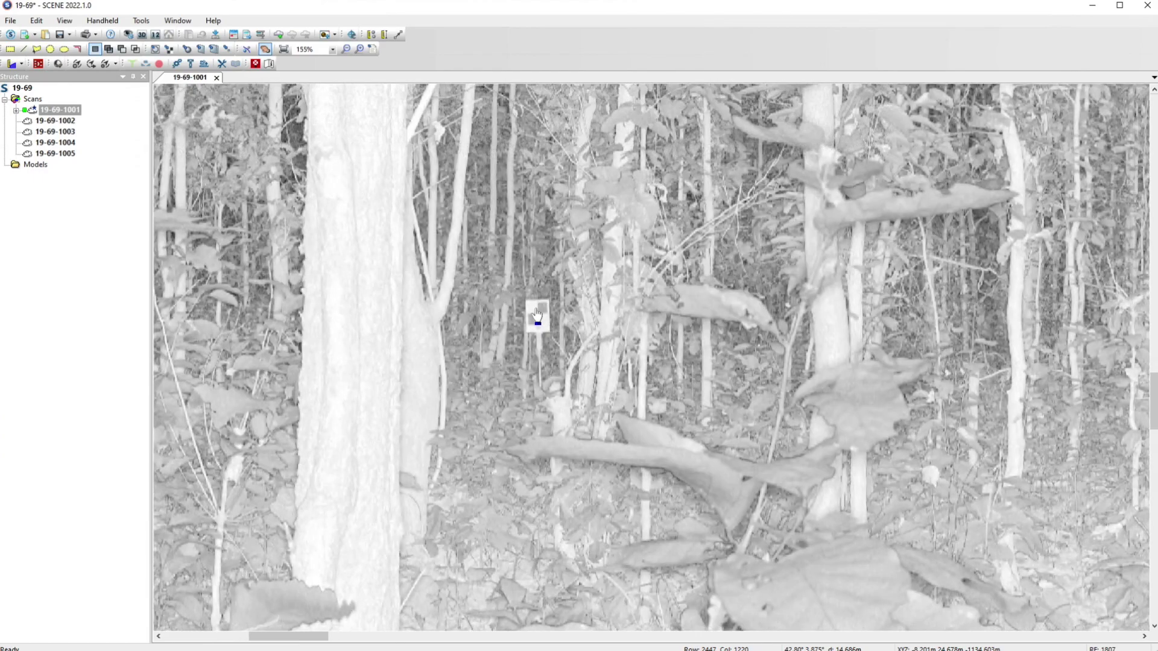
scroll(537, 315, "up", 1)
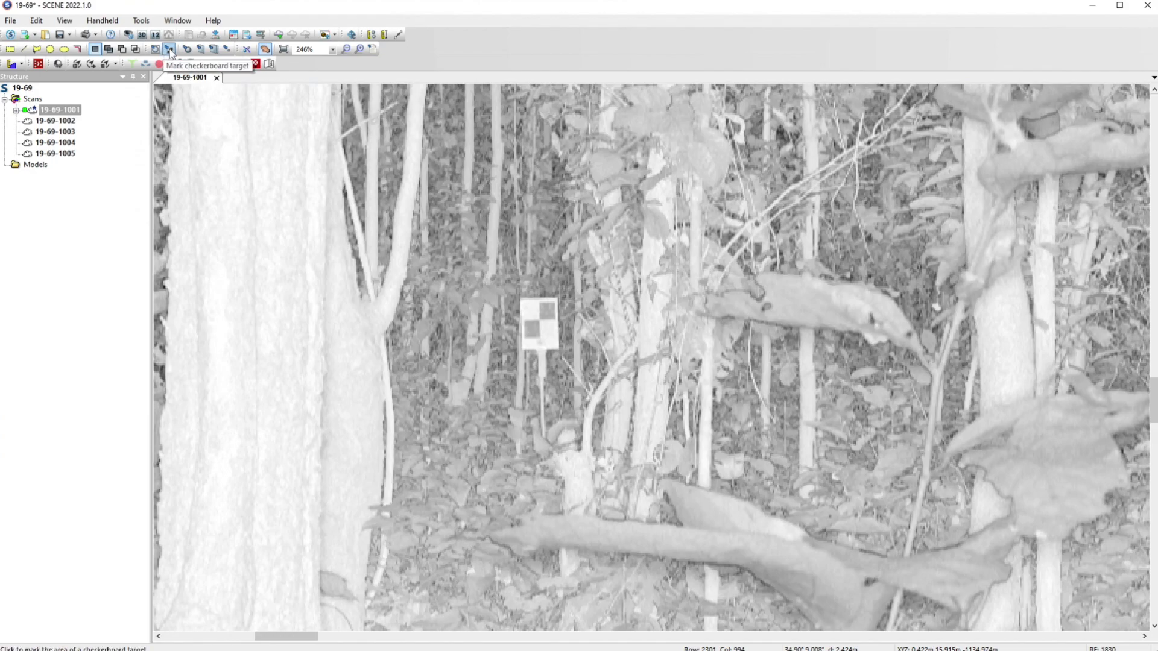
left_click(169, 51)
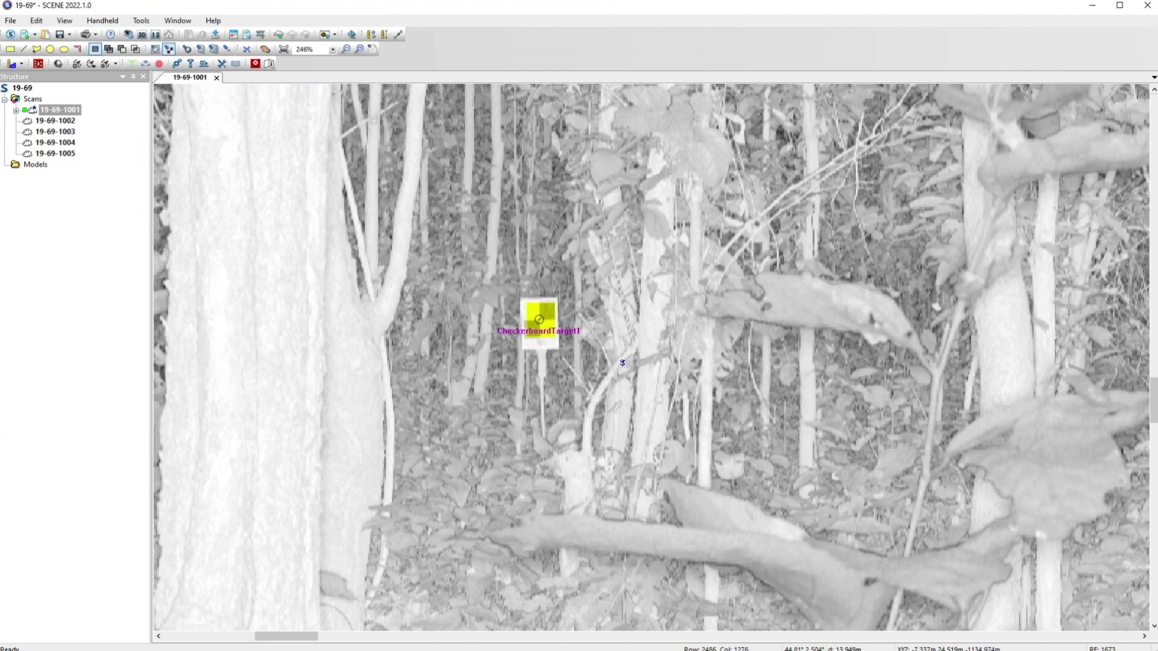
Mark the checkerboard target just to the right of the 19-69-1002 scan position marker in scan 19-69-1001.
left_click_drag(726, 357, 483, 385)
left_click_drag(701, 375, 303, 347)
left_click_drag(568, 362, 476, 350)
scroll(476, 350, "down", 1)
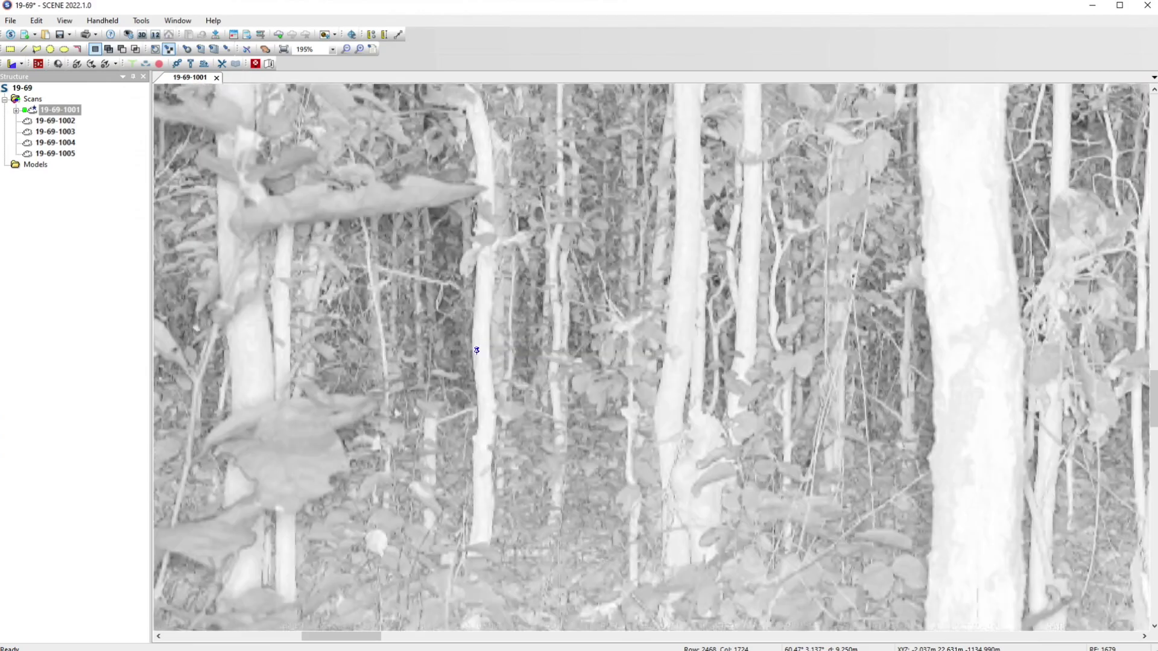
scroll(527, 361, "down", 2)
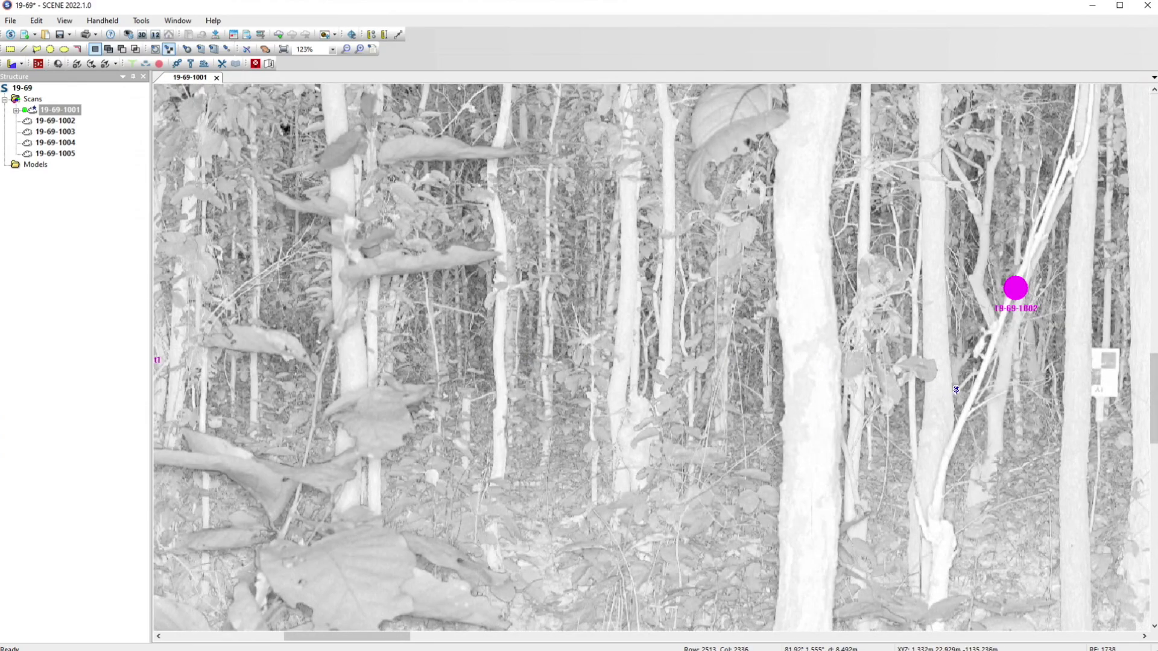
left_click_drag(894, 392, 591, 371)
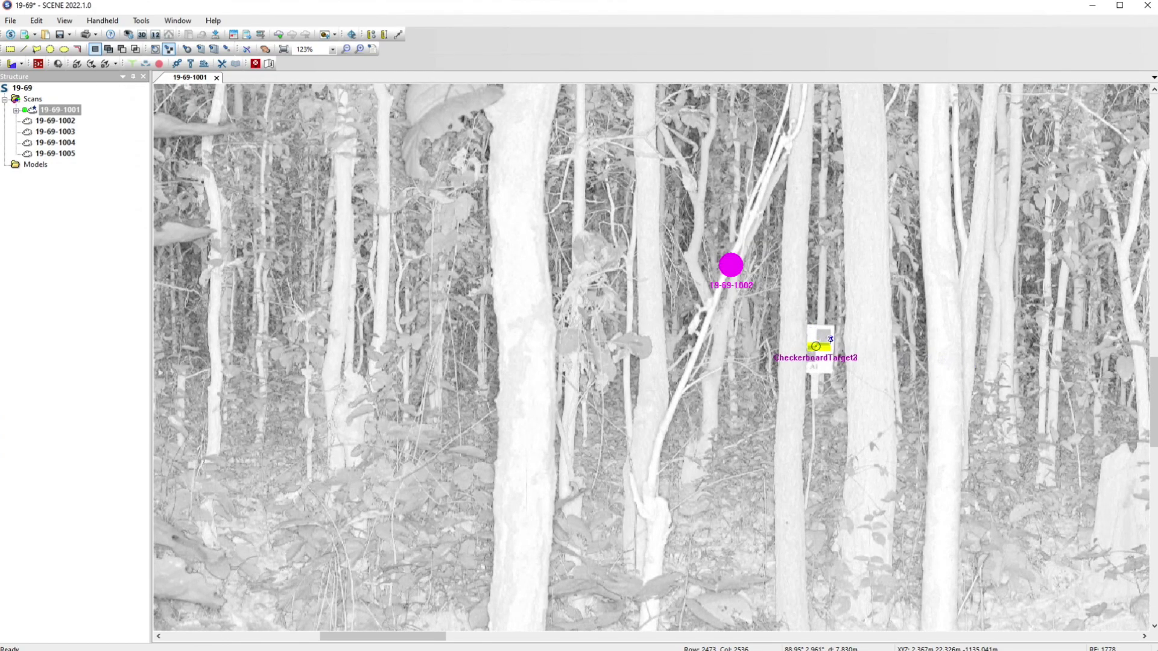
Mark the two distant checkerboard targets between the 19-69-1002 and 19-69-1003 scan position markers.
mouse_move(806, 357)
left_mouse_down()
mouse_move(660, 365)
mouse_move(581, 348)
left_mouse_up()
left_click_drag(770, 360, 467, 306)
left_click_drag(771, 350, 671, 356)
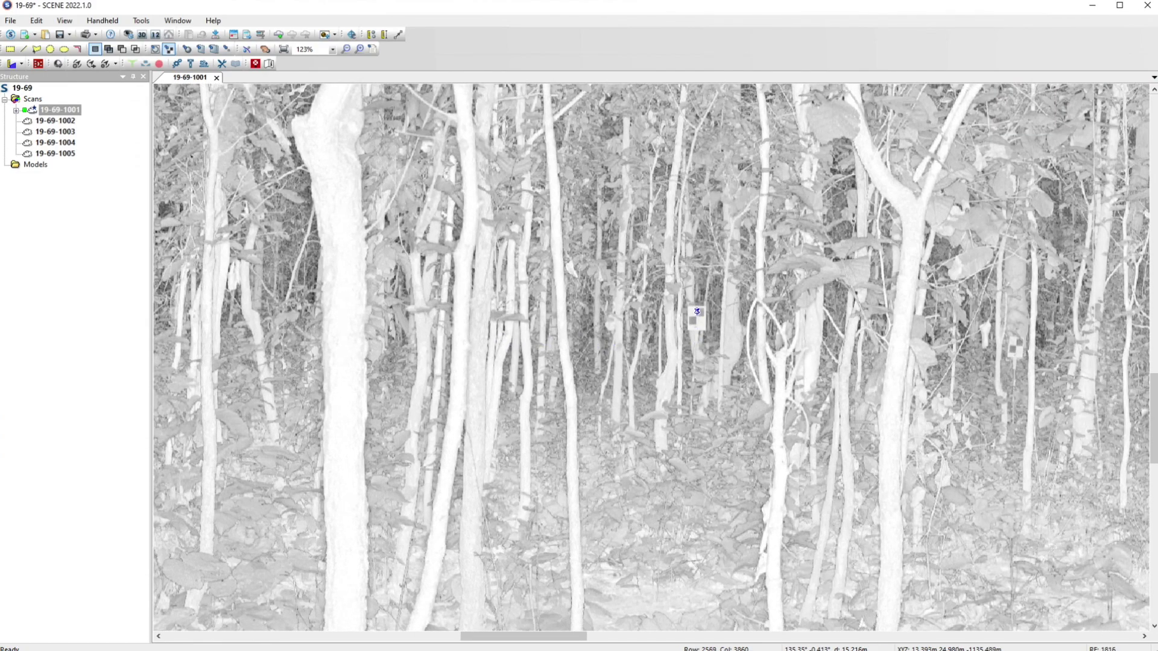
mouse_move(868, 354)
left_mouse_down()
mouse_move(618, 349)
mouse_move(567, 329)
left_mouse_up()
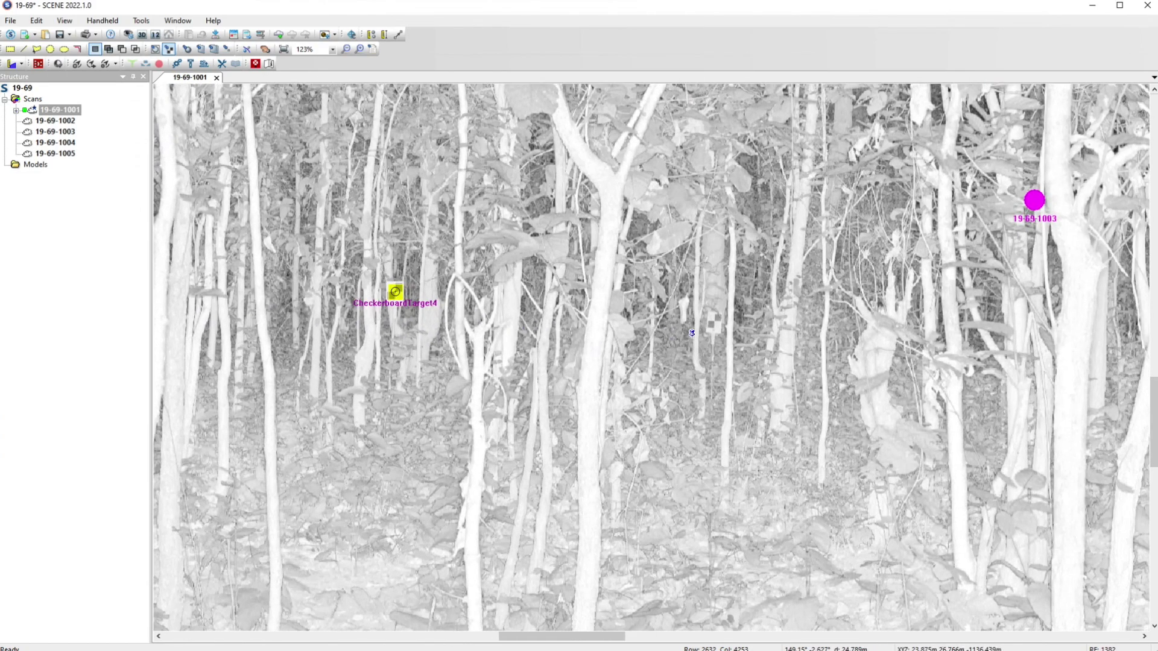
left_click(713, 315)
Mark checkerboard target B1 to the right of the 19-69-1003 marker, and the next distant target between the slender trunks further right.
mouse_move(772, 344)
left_mouse_down()
mouse_move(607, 328)
mouse_move(486, 335)
left_mouse_up()
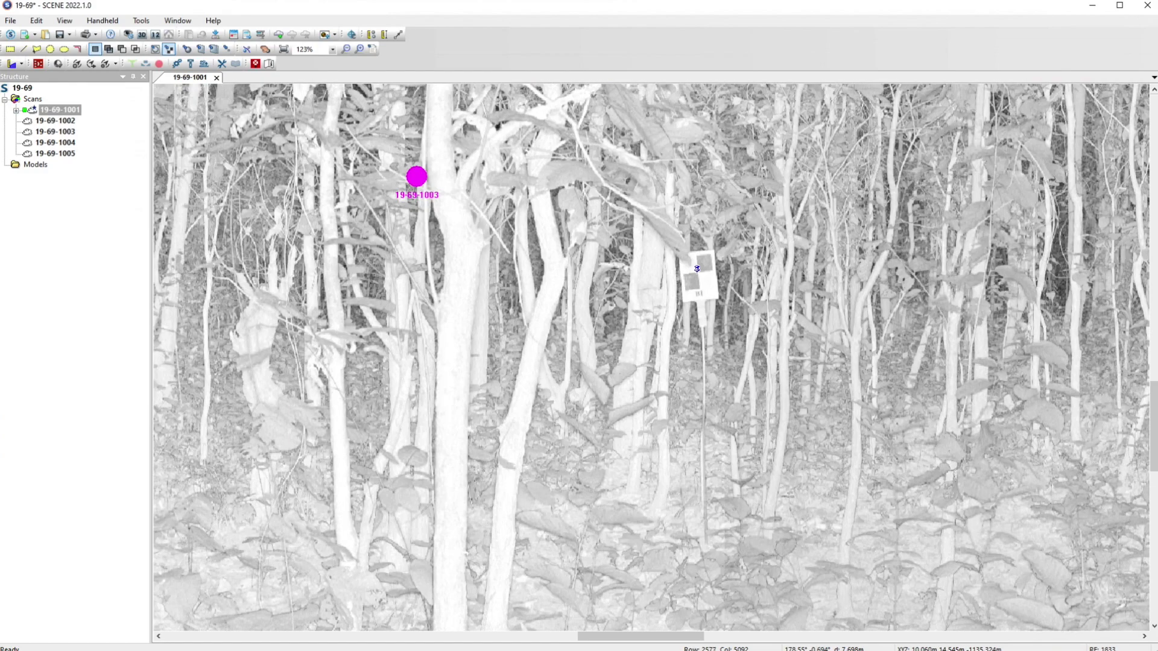
left_click(696, 272)
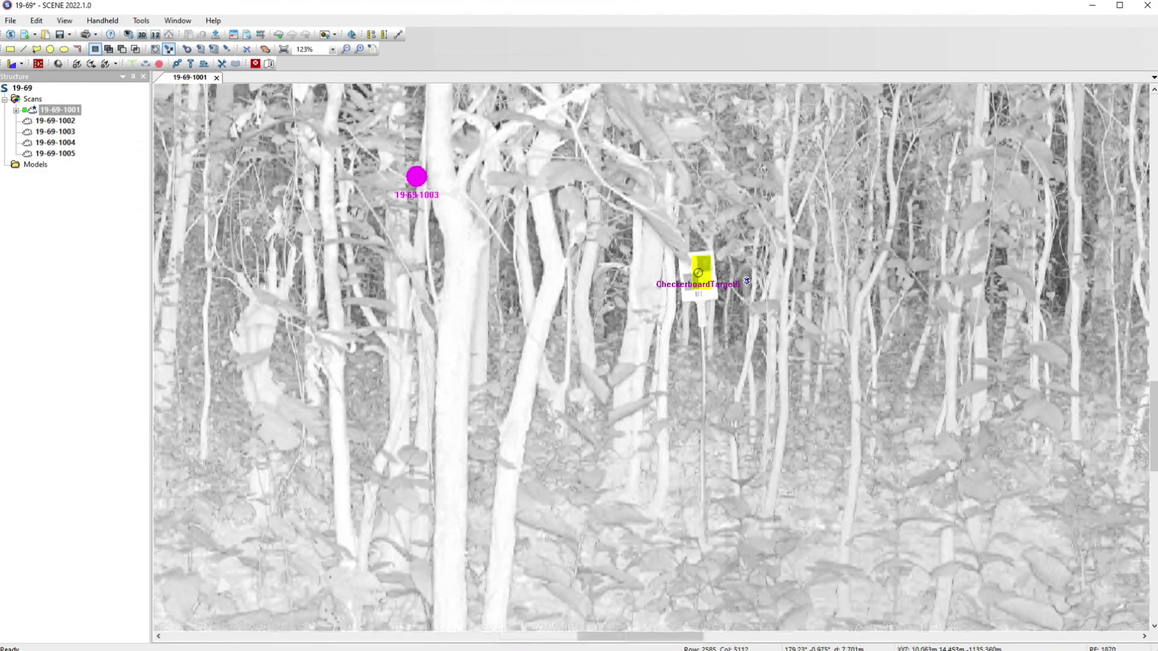
left_click_drag(821, 295, 539, 275)
left_click_drag(869, 294, 710, 287)
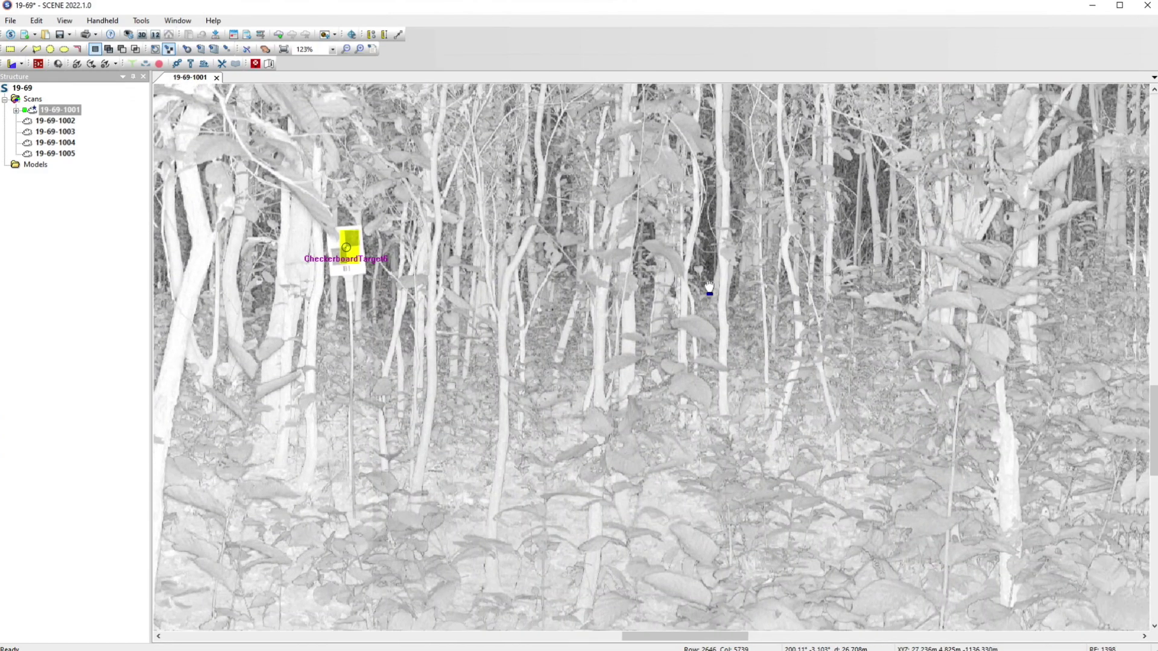
left_click_drag(936, 275, 515, 262)
left_click_drag(715, 279, 694, 296)
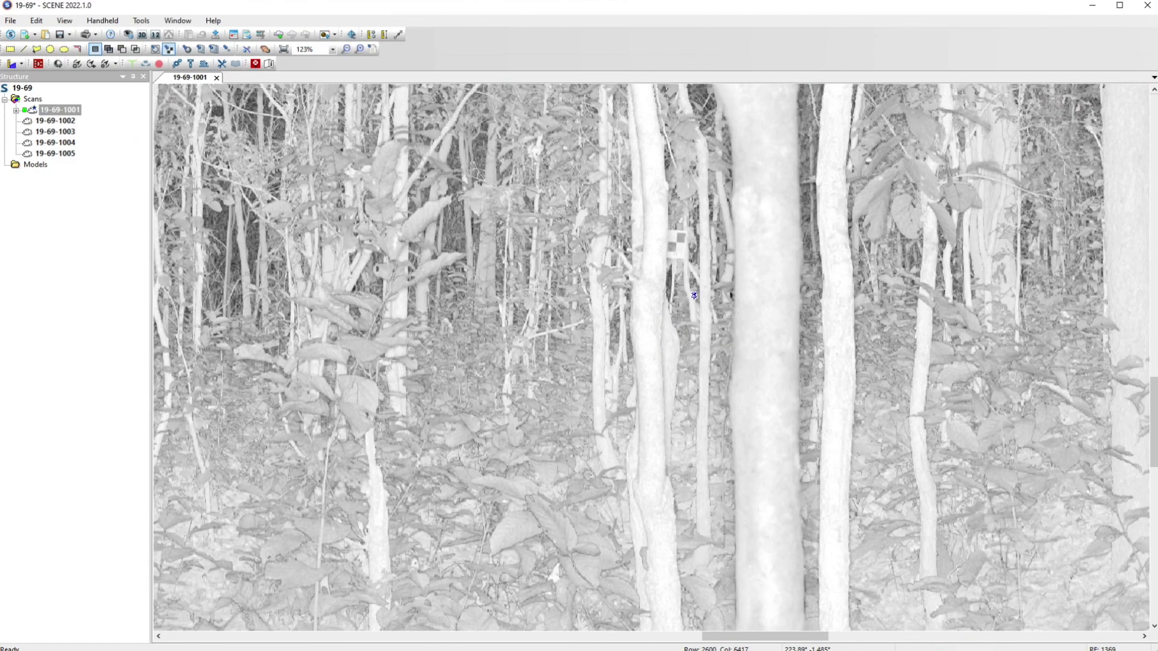
left_click(675, 242)
Mark checkerboard target C1 beside the large trunk, and the last target near the right end of scan 19-69-1001.
left_click_drag(810, 309, 549, 320)
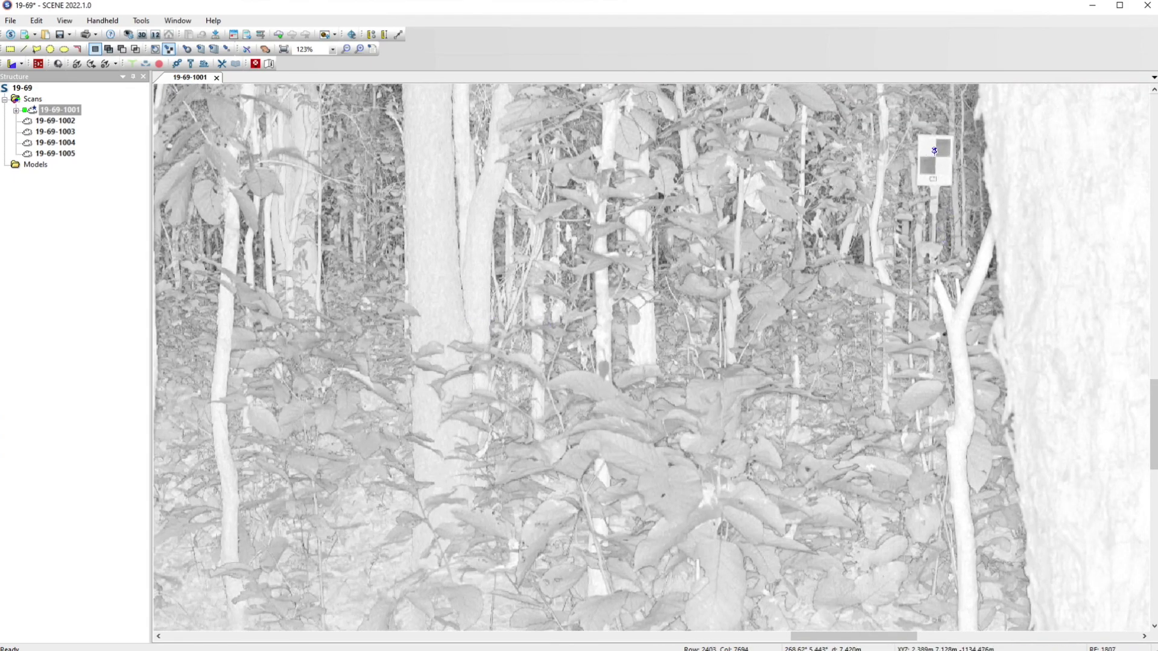
left_click(935, 150)
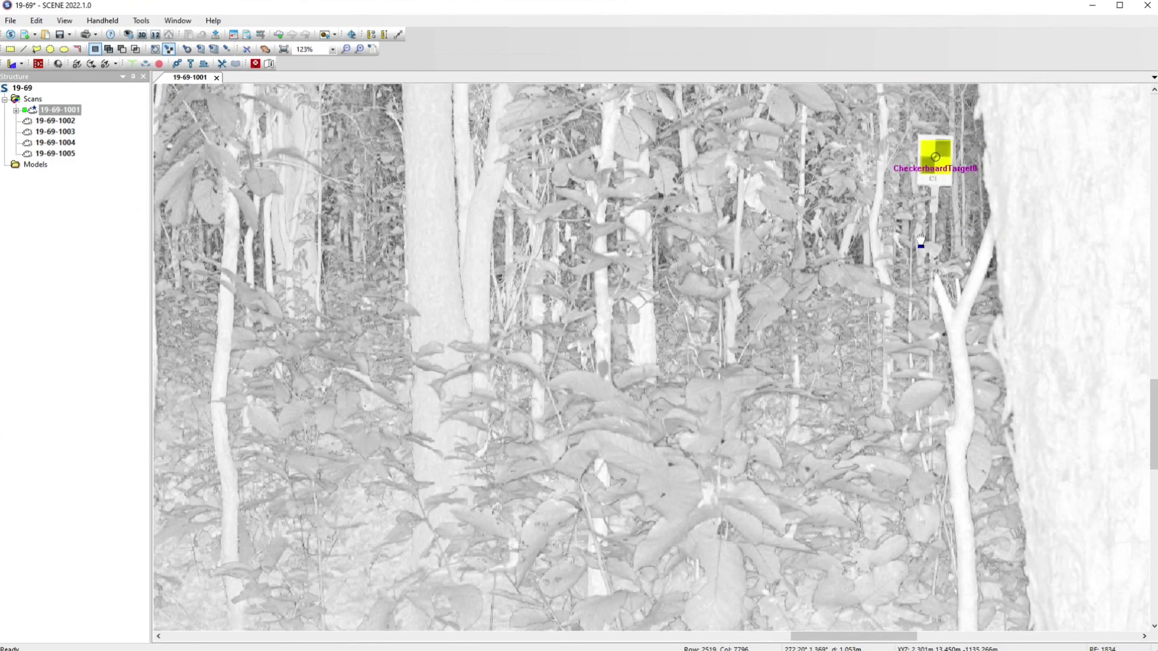
left_click_drag(921, 236, 992, 238)
left_click_drag(896, 235, 666, 257)
left_click_drag(938, 225, 218, 336)
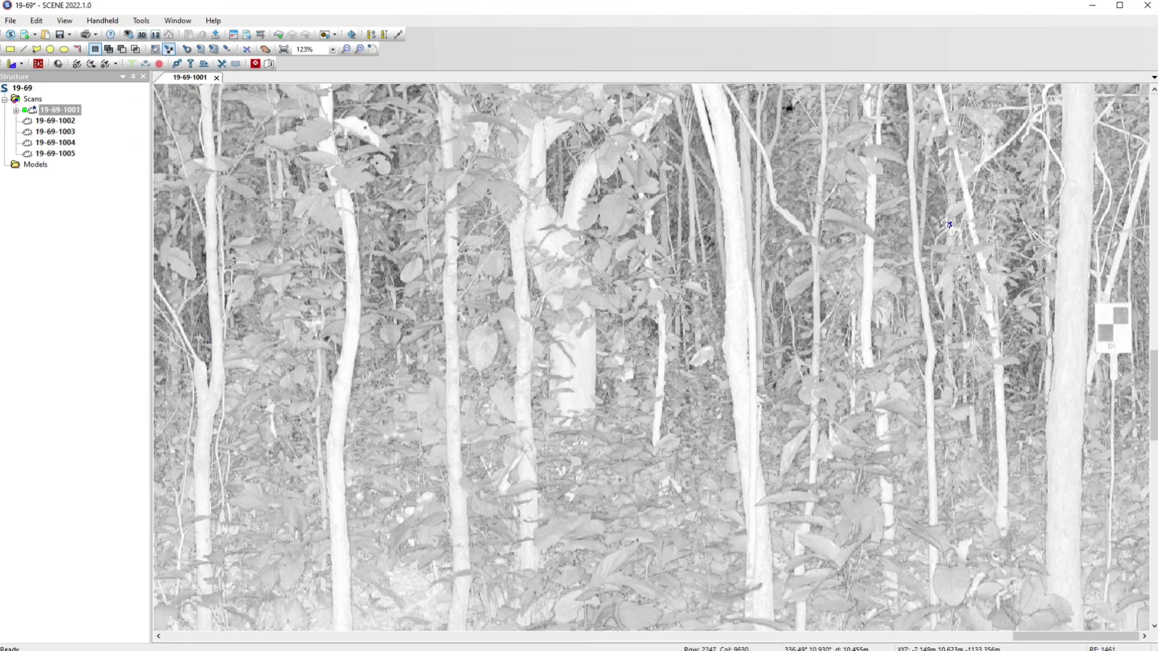
left_click(1112, 326)
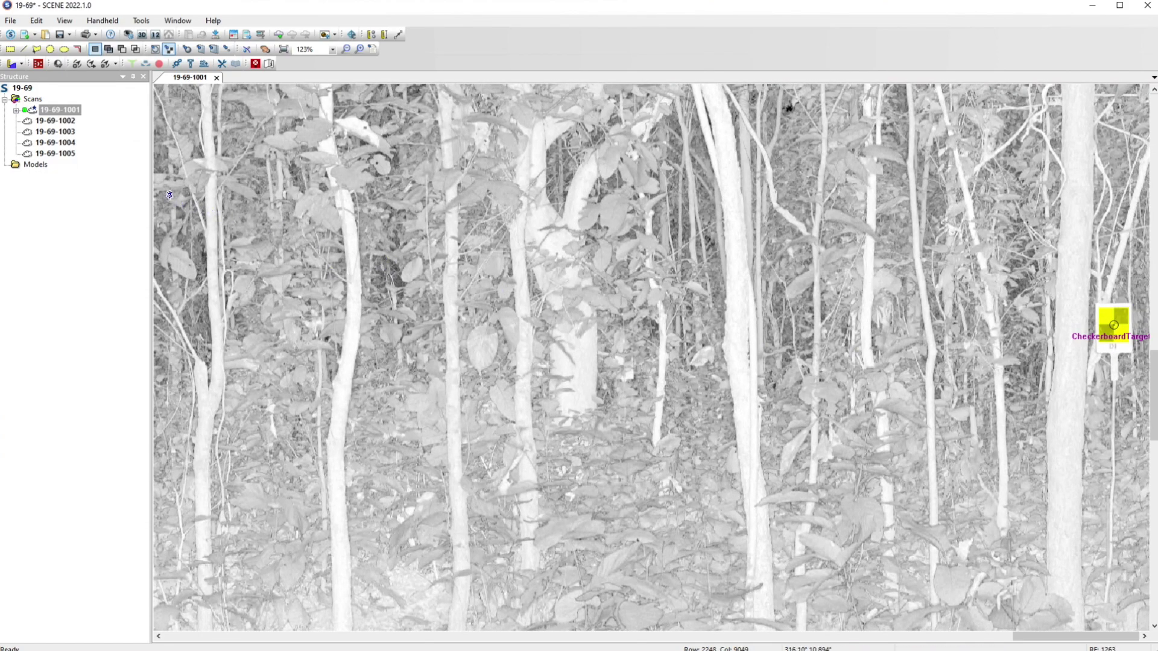
Open scan 19-69-1001 in the Correspondence Split View and load scan 19-69-1002 beside it without filtering.
scroll(301, 192, "down", 6)
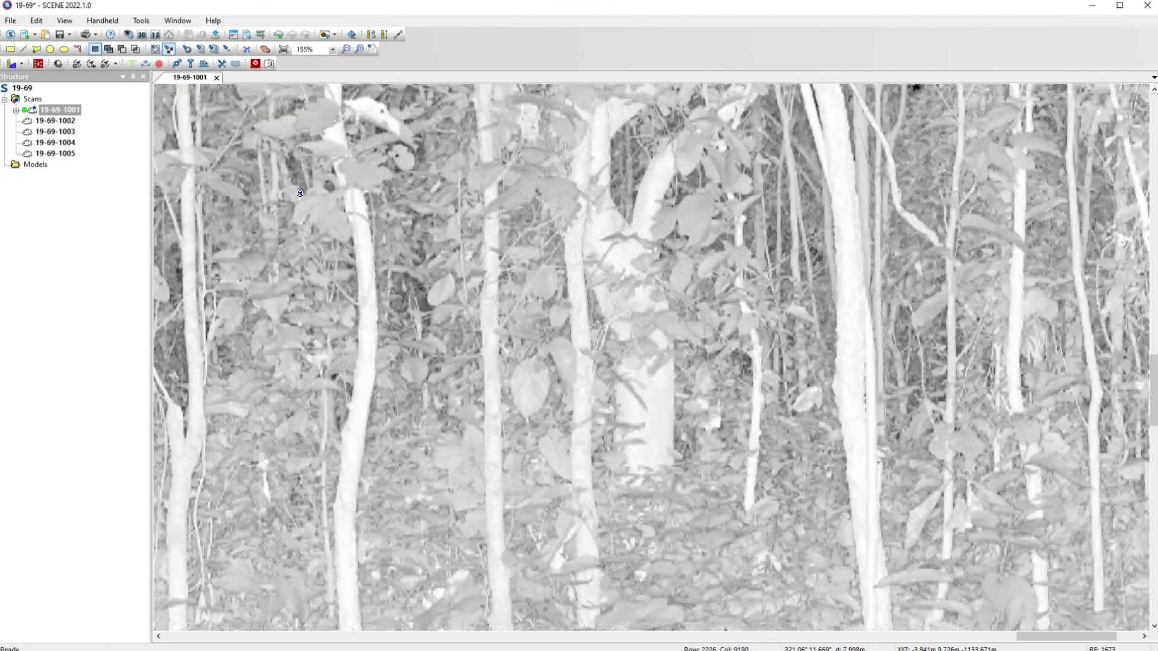
scroll(305, 217, "down", 3)
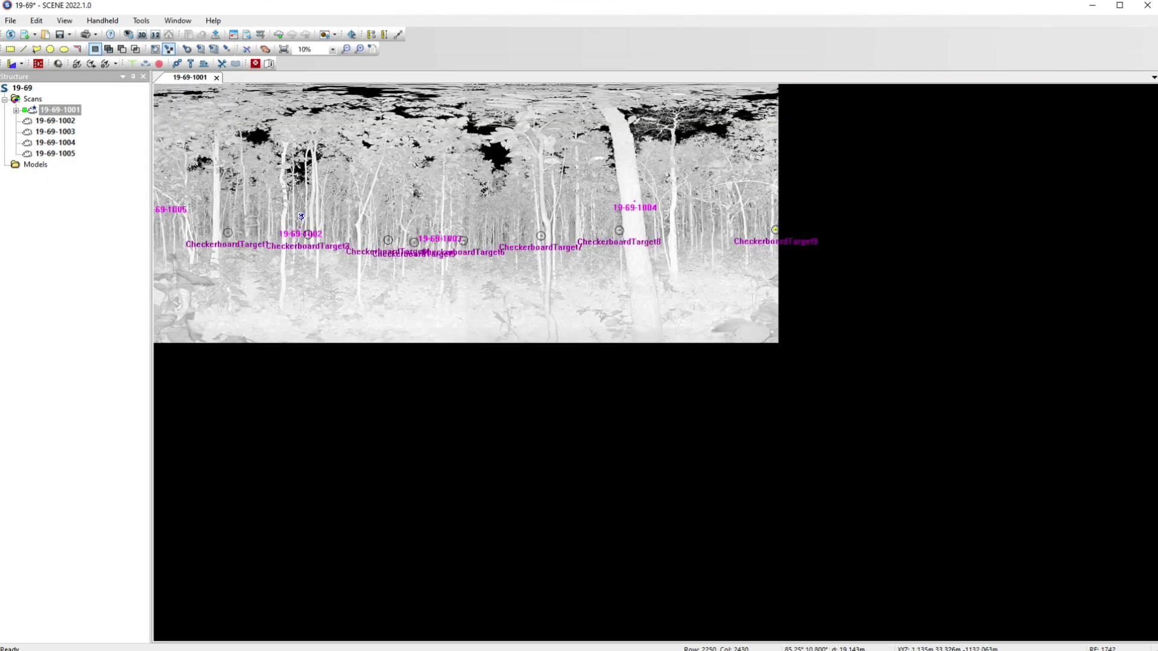
scroll(326, 220, "up", 1)
scroll(327, 220, "up", 3)
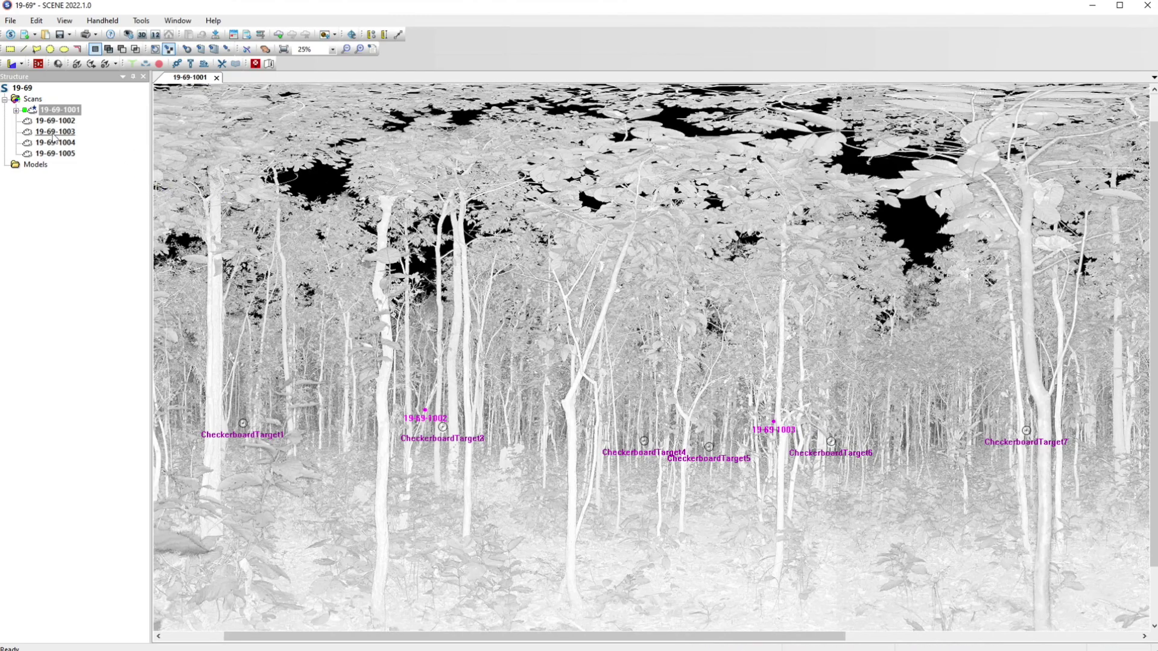
left_click(156, 35)
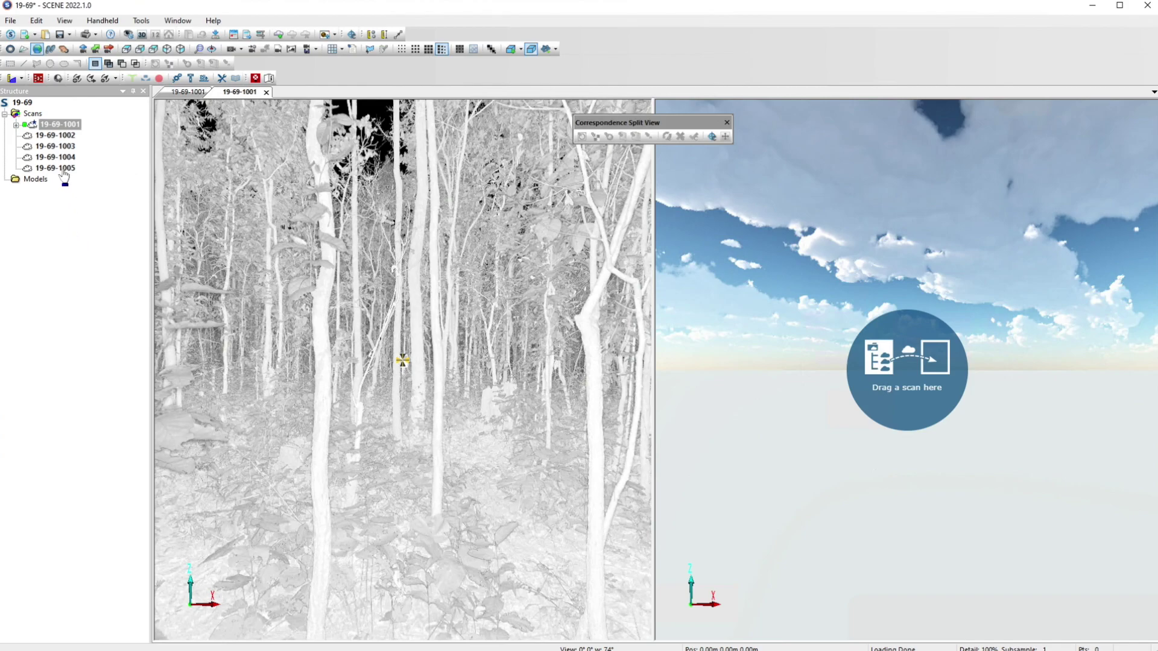
left_click(49, 136)
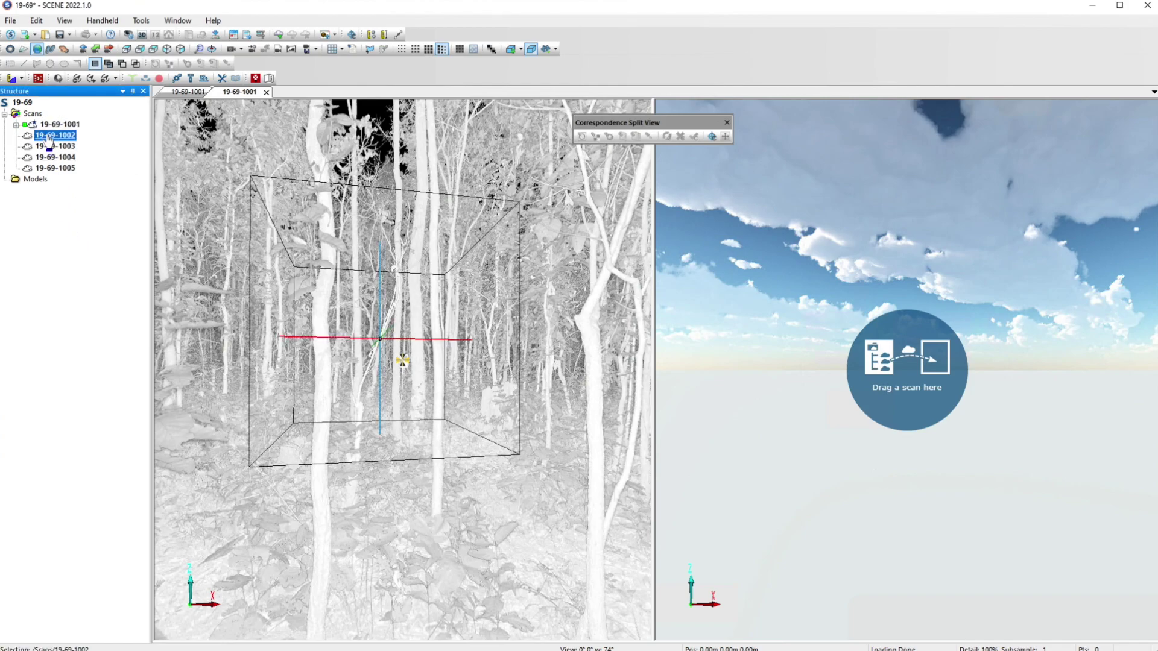
left_click_drag(267, 176, 765, 290)
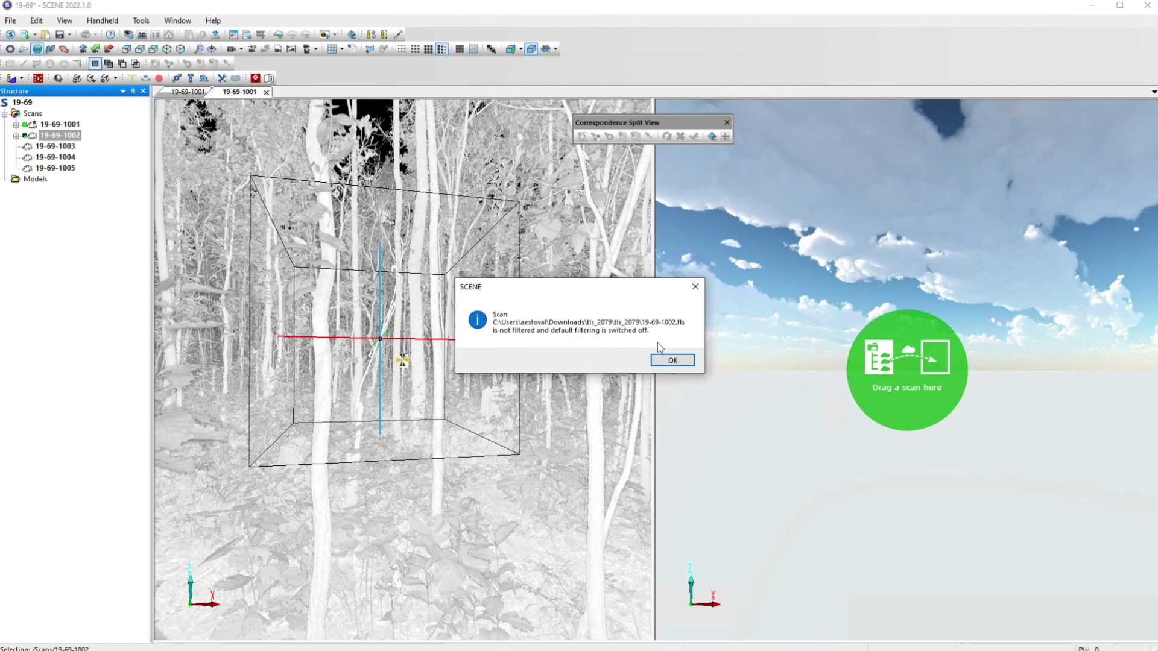
left_click(674, 360)
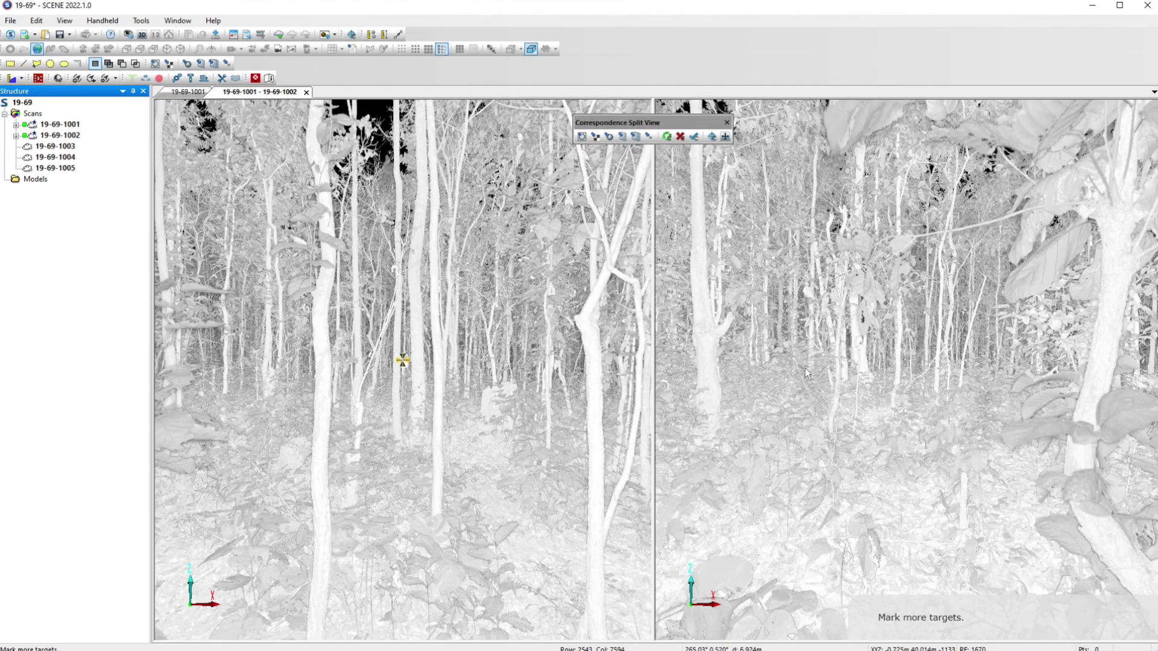
Locate the checkerboard target behind the thick trunk in scan 19-69-1002 and mark it in the split view.
mouse_move(774, 378)
left_mouse_down()
mouse_move(874, 385)
mouse_move(774, 378)
mouse_move(838, 372)
left_mouse_up()
mouse_move(810, 409)
left_mouse_down()
mouse_move(780, 393)
mouse_move(751, 399)
mouse_move(781, 393)
left_mouse_up()
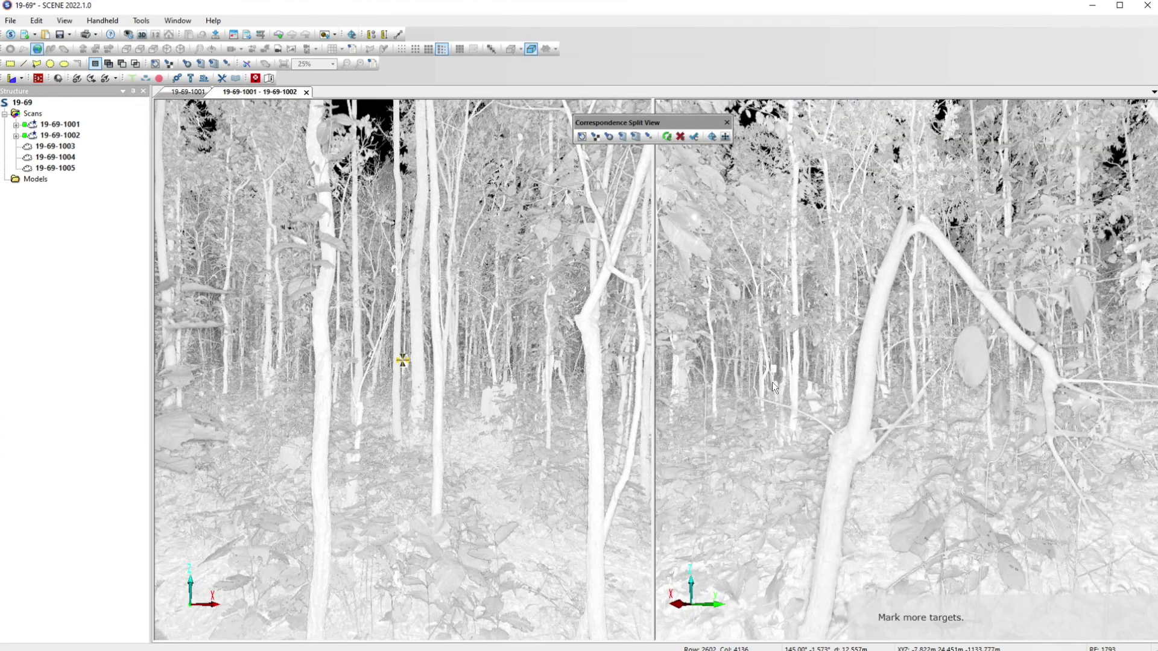
scroll(774, 386, "up", 2)
scroll(774, 386, "up", 2)
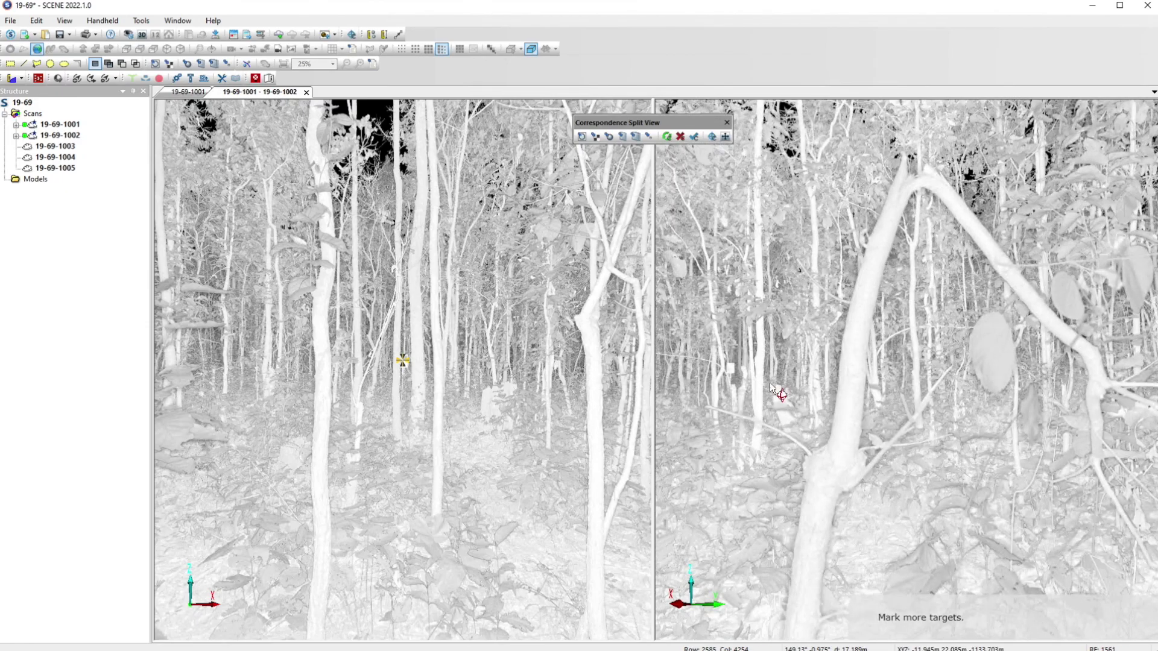
scroll(866, 393, "up", 3)
mouse_move(855, 389)
left_mouse_down()
mouse_move(844, 389)
mouse_move(911, 383)
mouse_move(901, 390)
left_mouse_up()
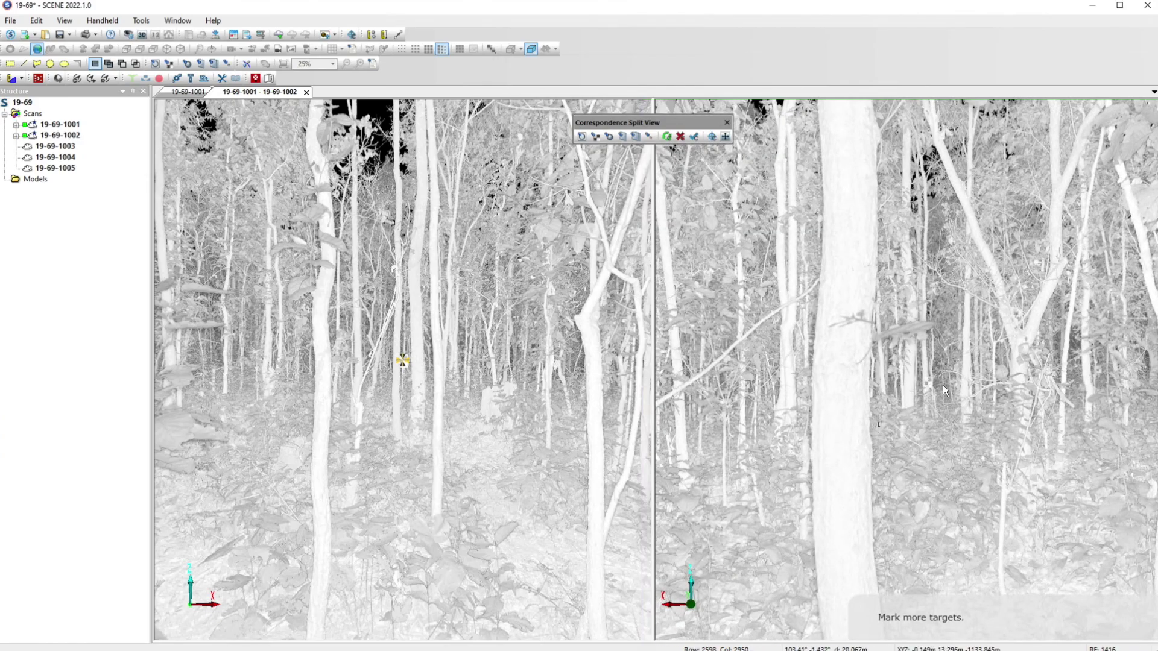
scroll(936, 386, "up", 4)
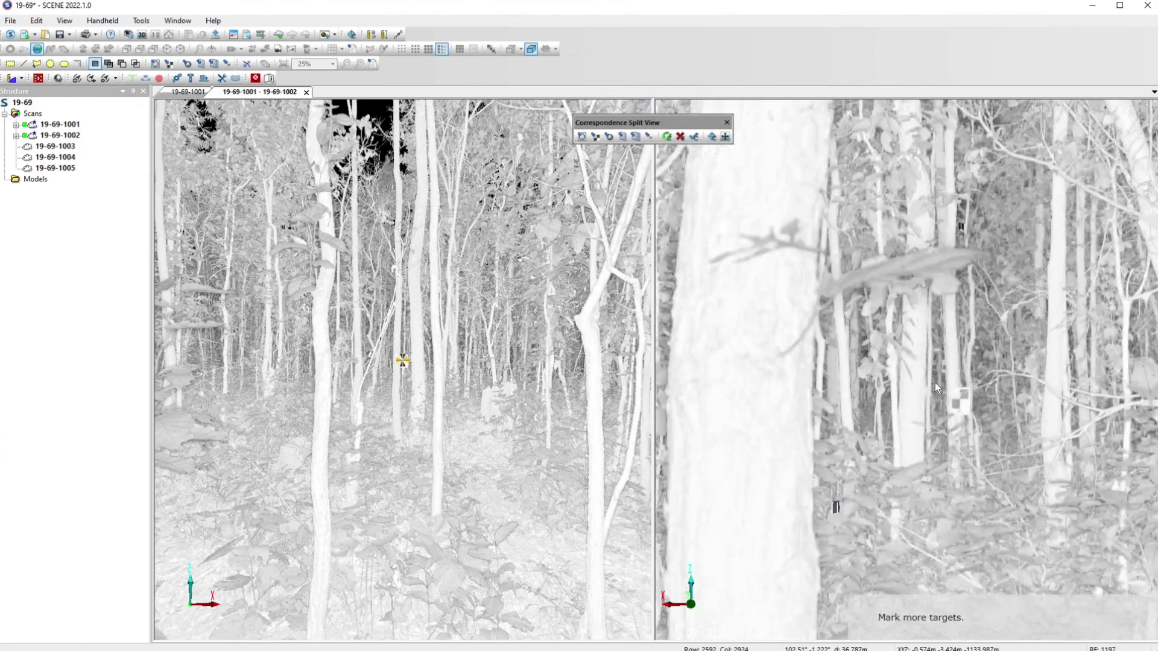
left_click_drag(952, 399, 906, 378)
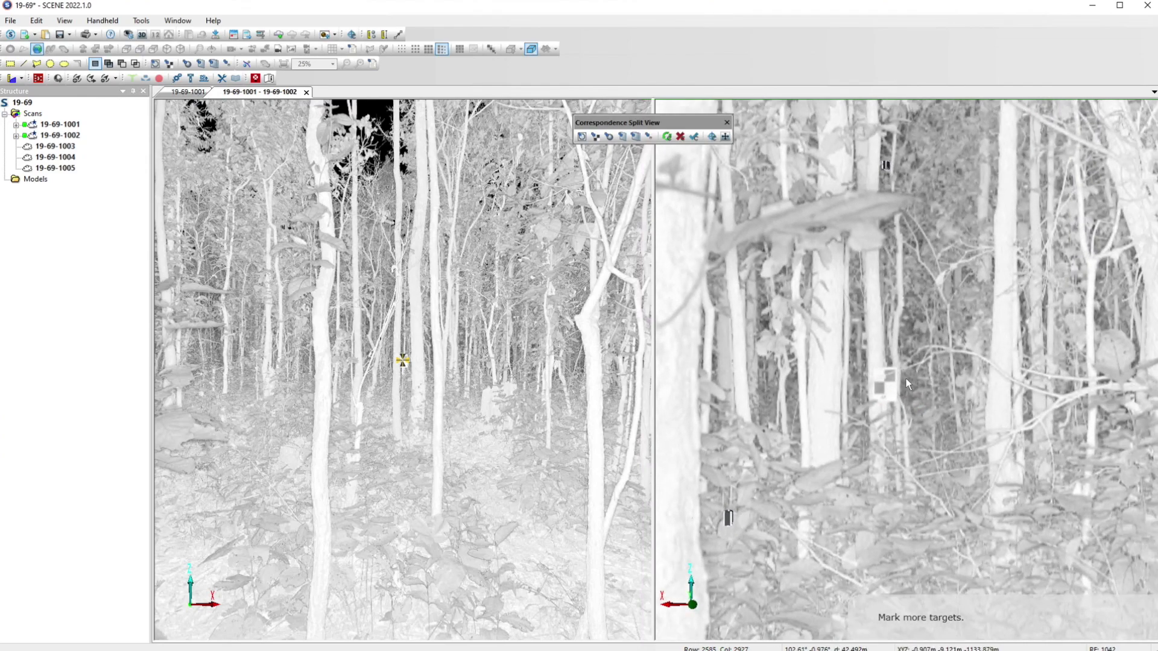
left_click(596, 136)
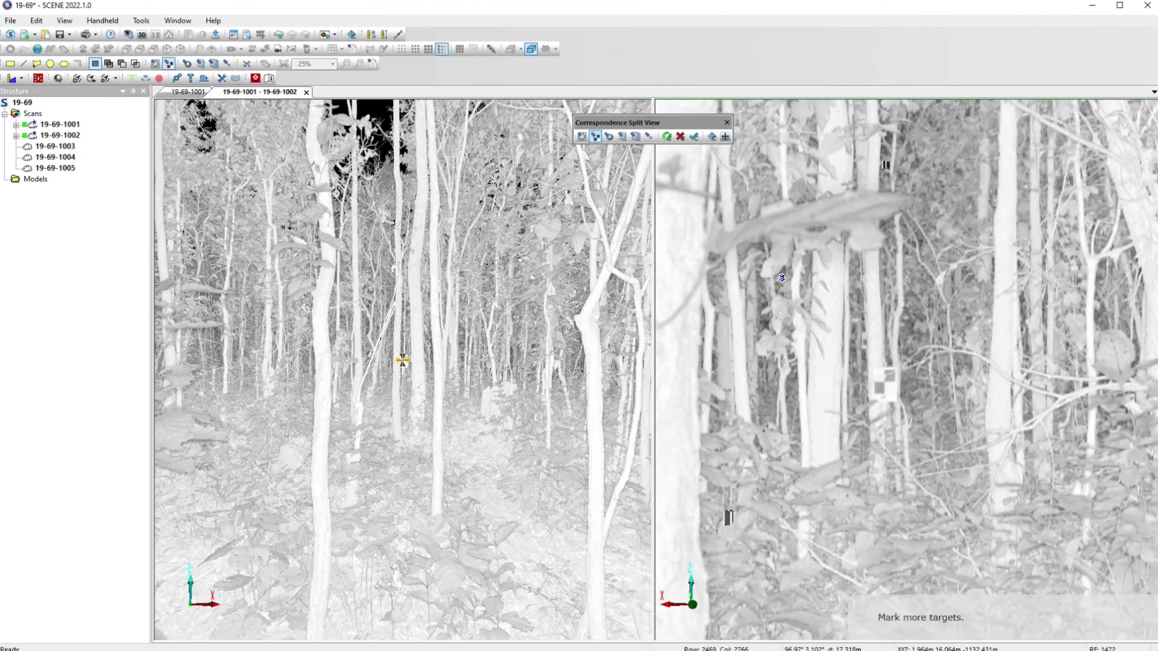
left_click(885, 380)
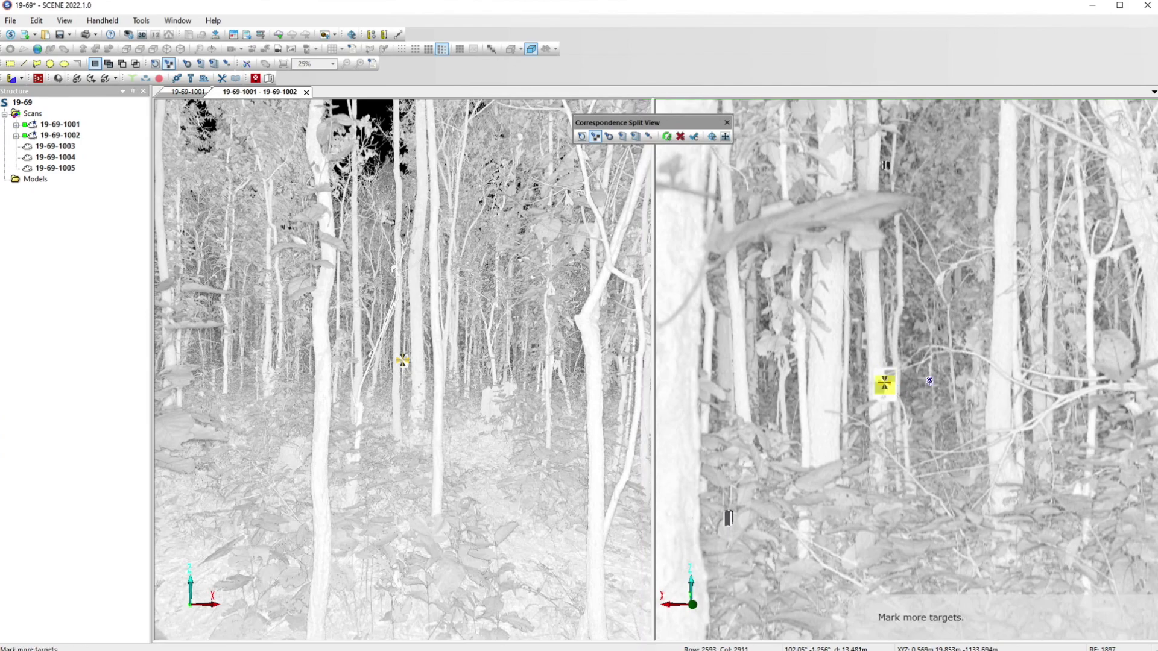
Try to mark the pale target board between the thin trunks in scan 19-69-1002.
left_click_drag(898, 385, 748, 372)
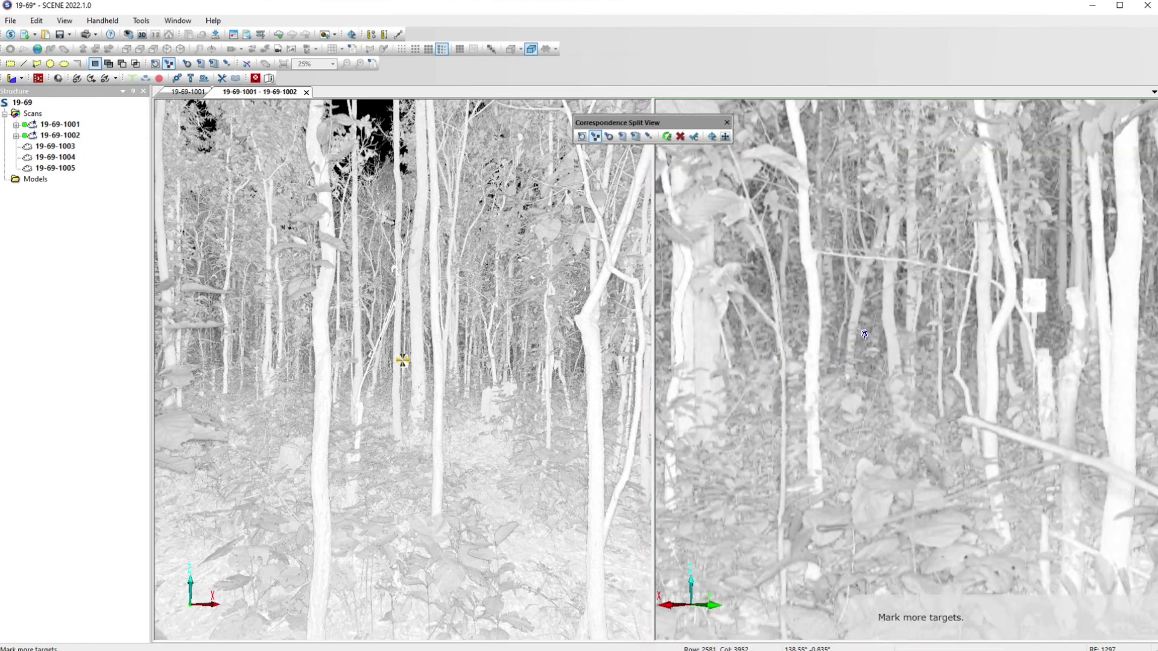
left_click_drag(1007, 329, 923, 365)
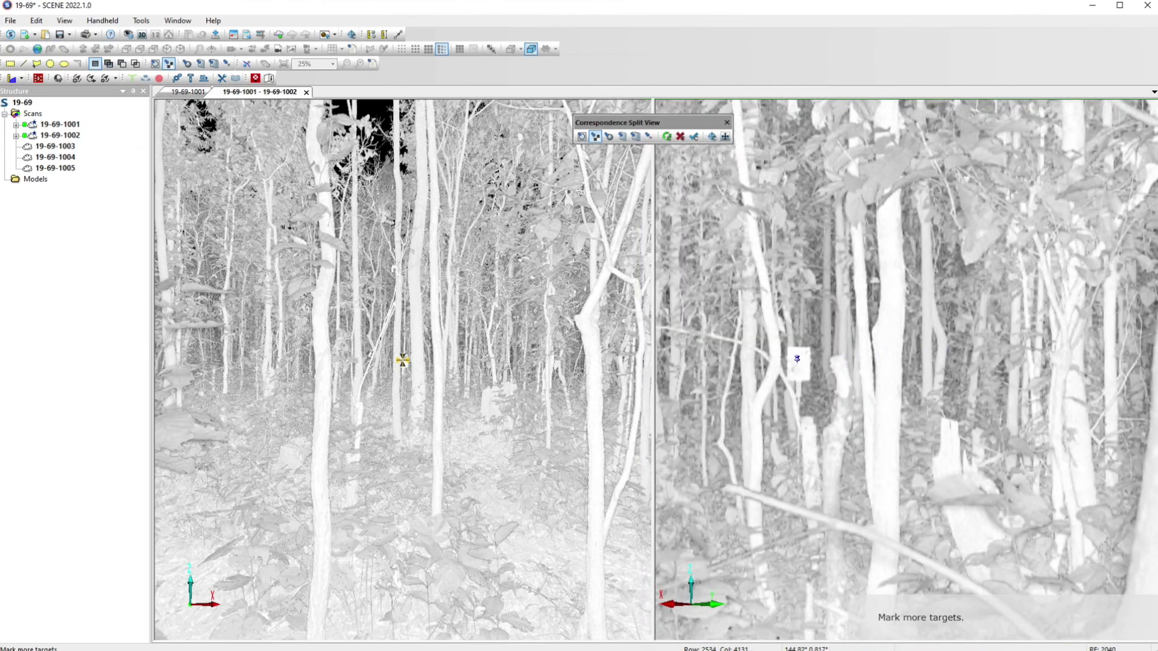
left_click(799, 363)
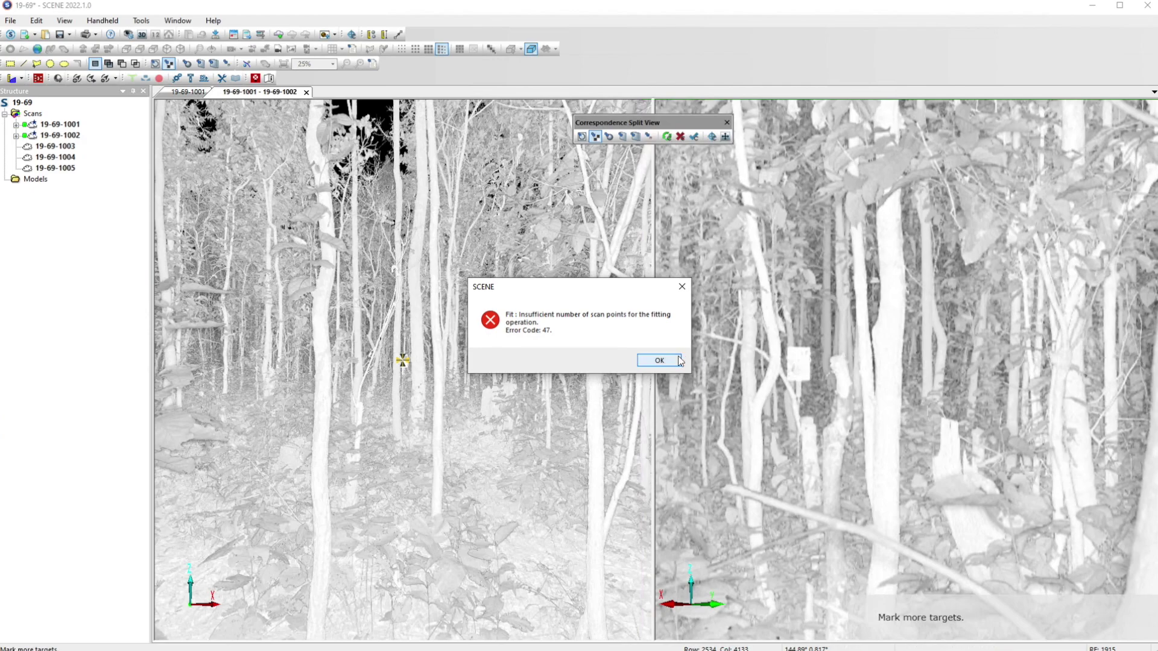
left_click(659, 360)
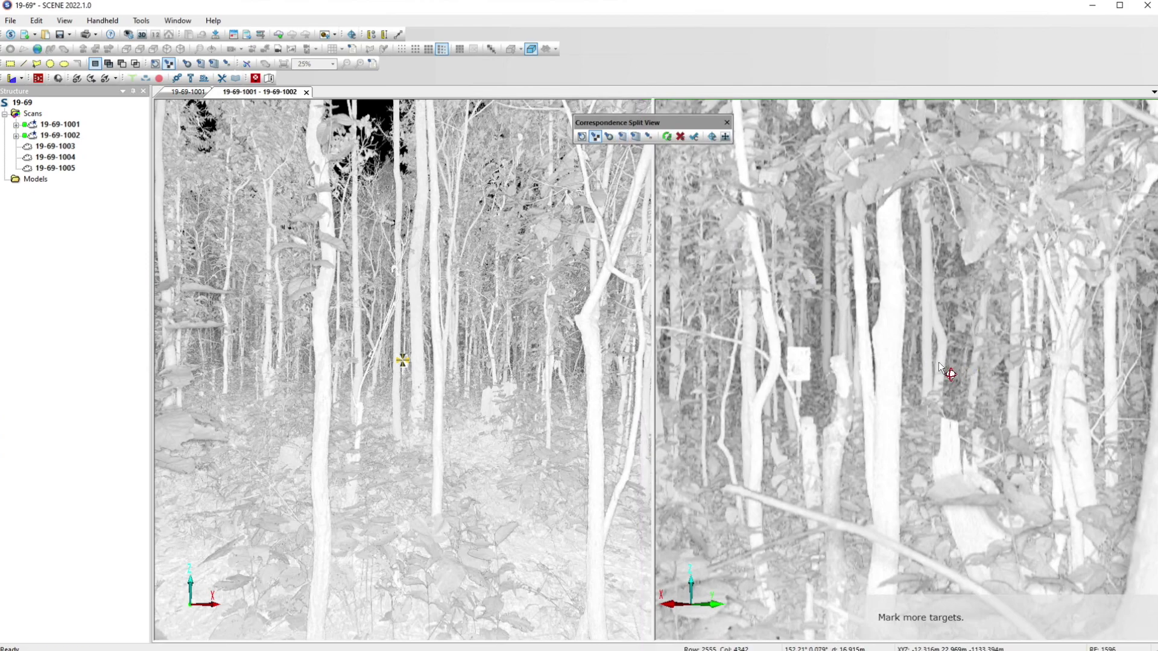
Locate the two neighbouring checkerboard targets on either side of the slender trunk cluster in scan 19-69-1002 and mark both.
scroll(783, 356, "up", 3)
scroll(783, 356, "up", 3)
scroll(908, 385, "up", 3)
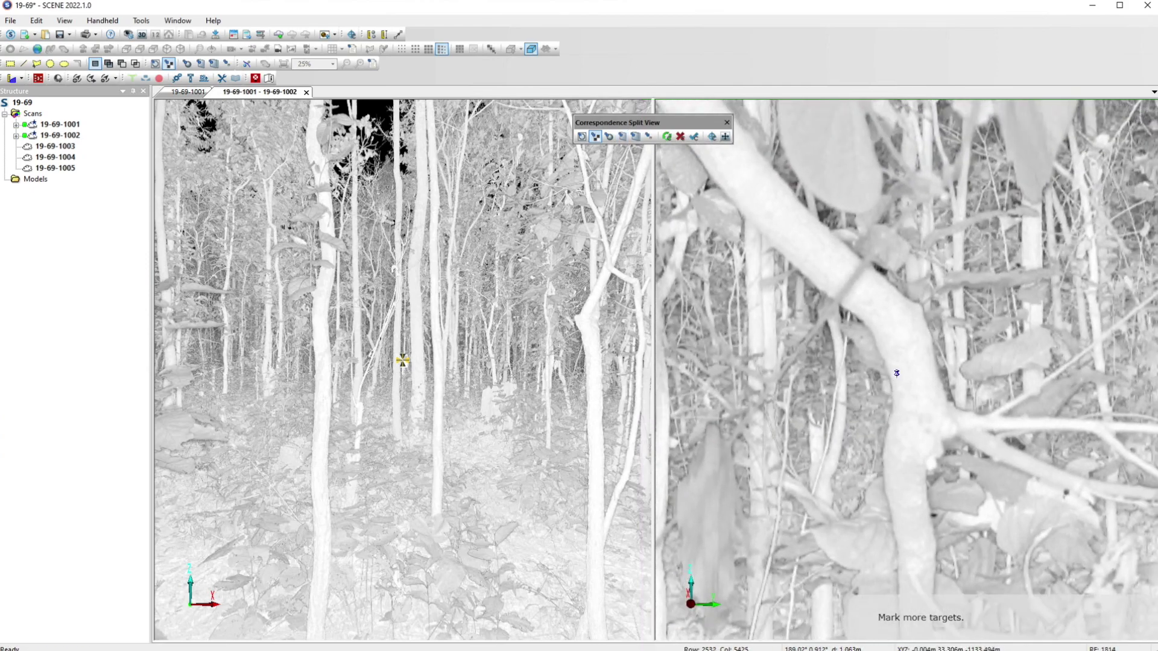
scroll(896, 373, "down", 5)
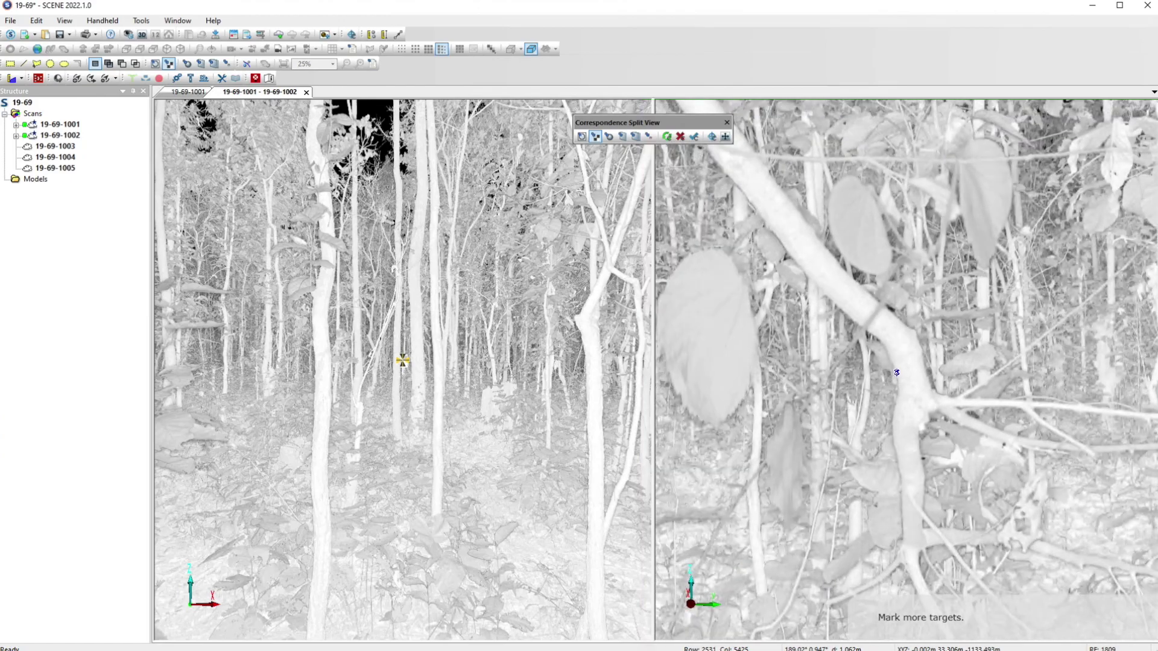
scroll(896, 373, "down", 1)
scroll(811, 377, "down", 3)
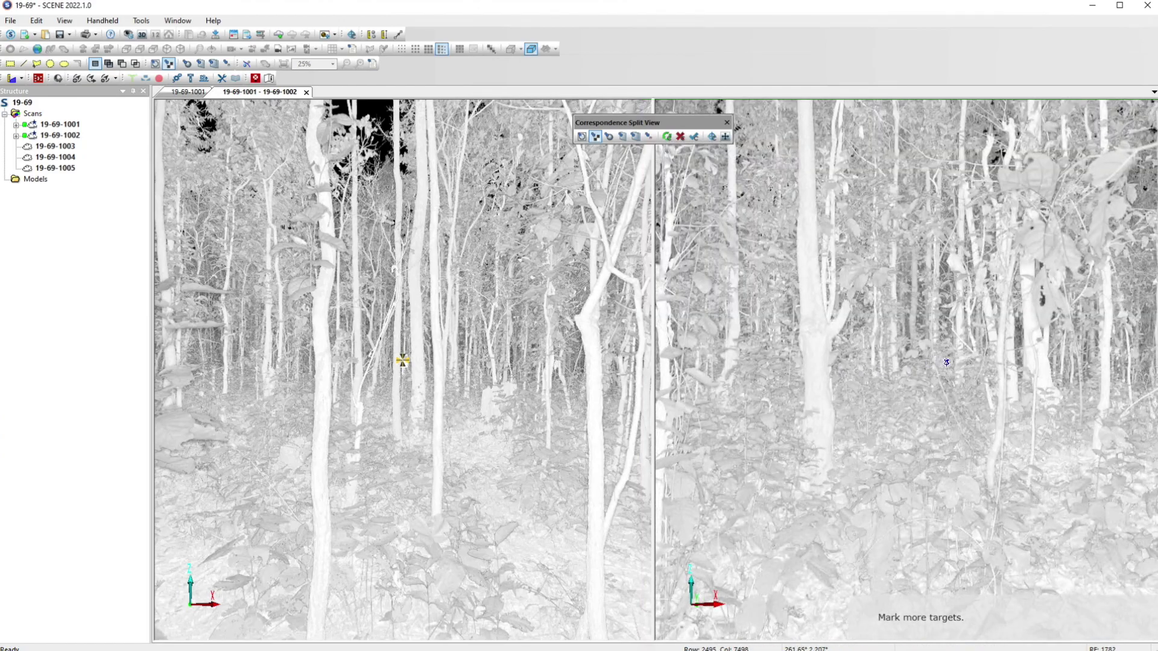
scroll(796, 374, "up", 5)
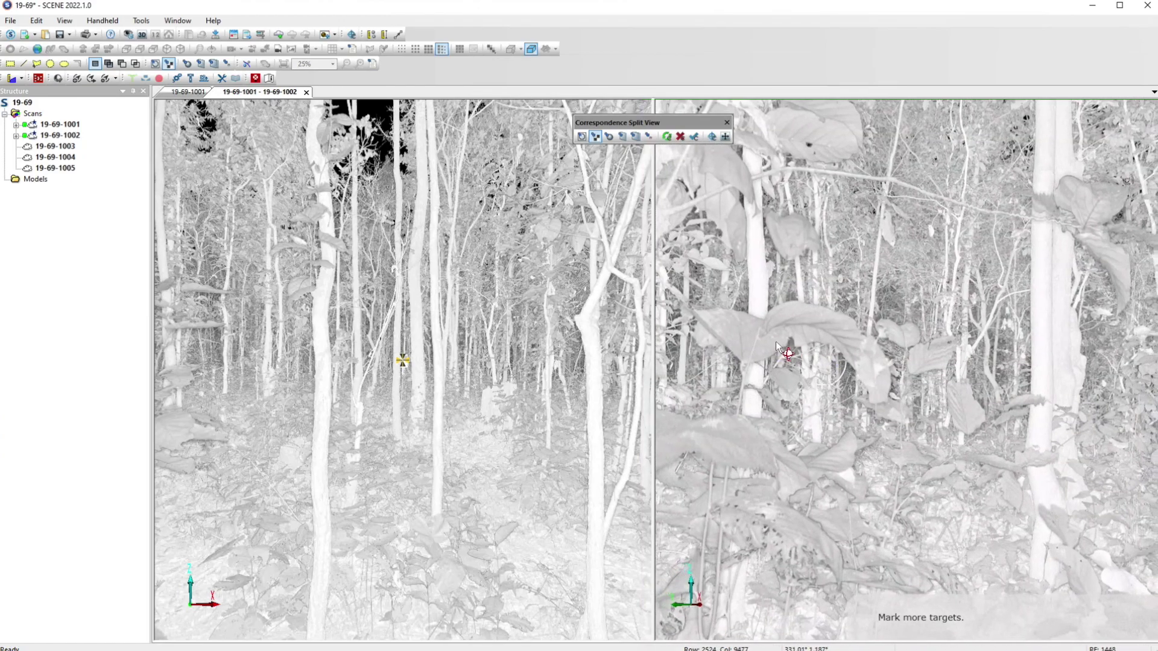
scroll(746, 340, "down", 5)
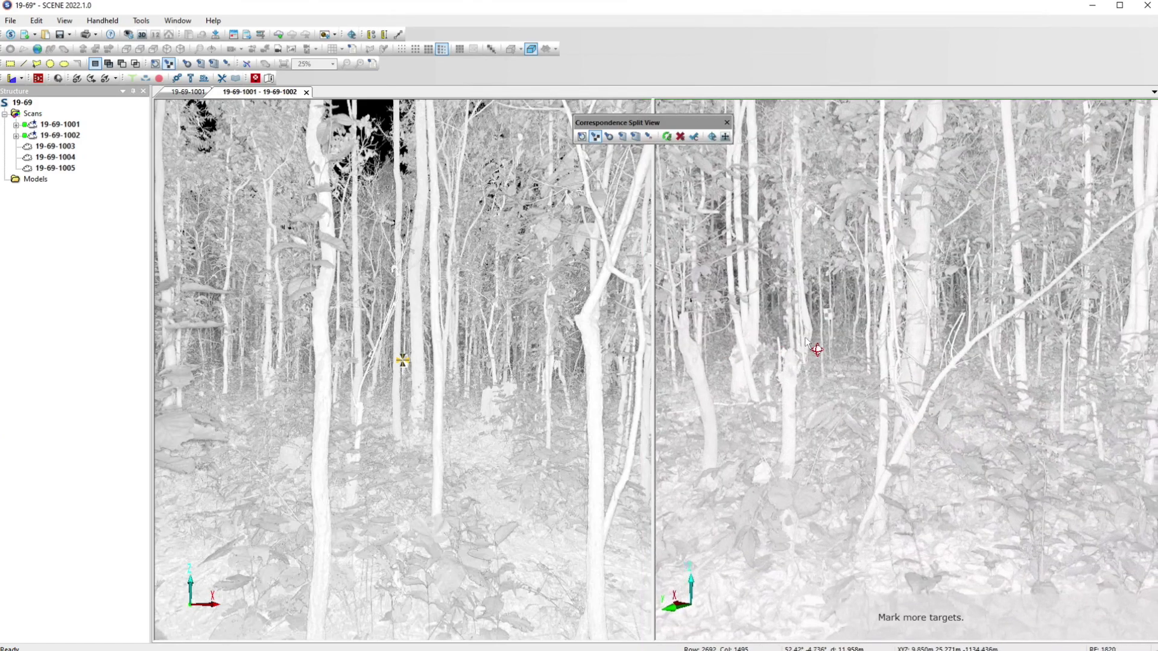
scroll(810, 311, "up", 4)
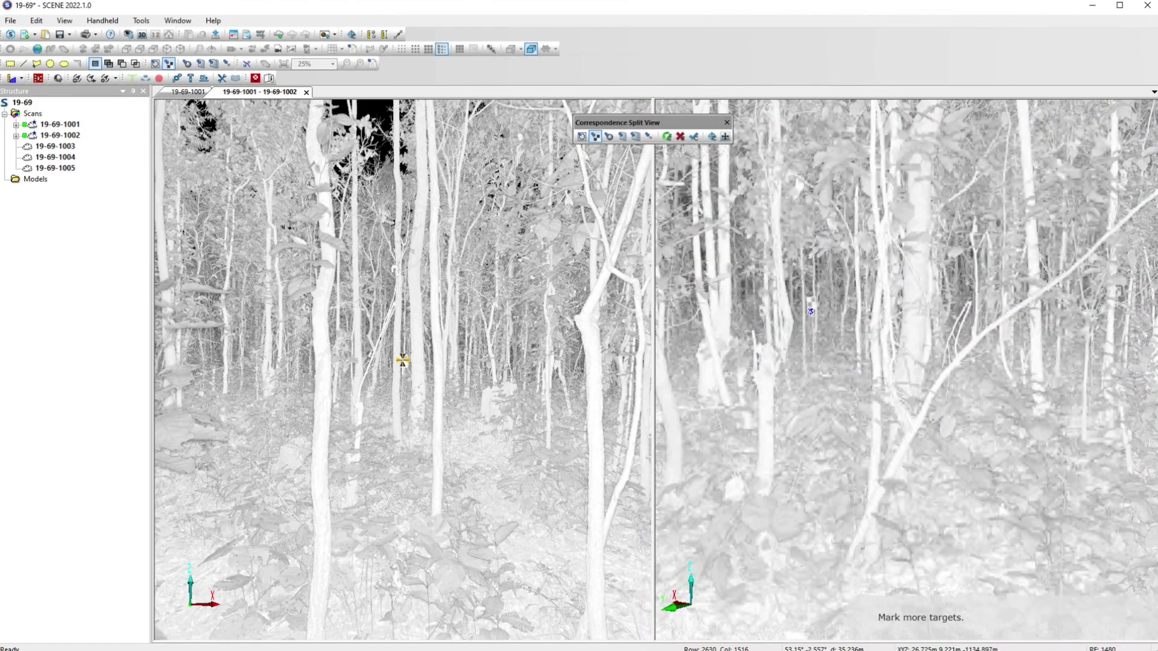
left_click_drag(831, 334, 858, 348)
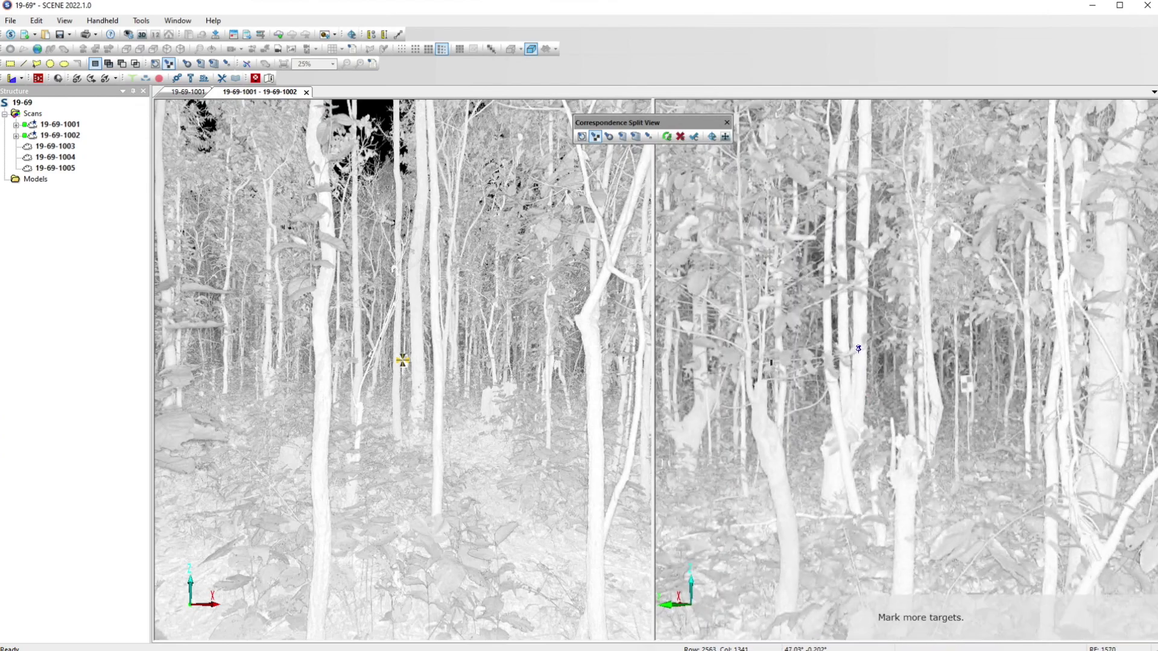
scroll(946, 371, "up", 4)
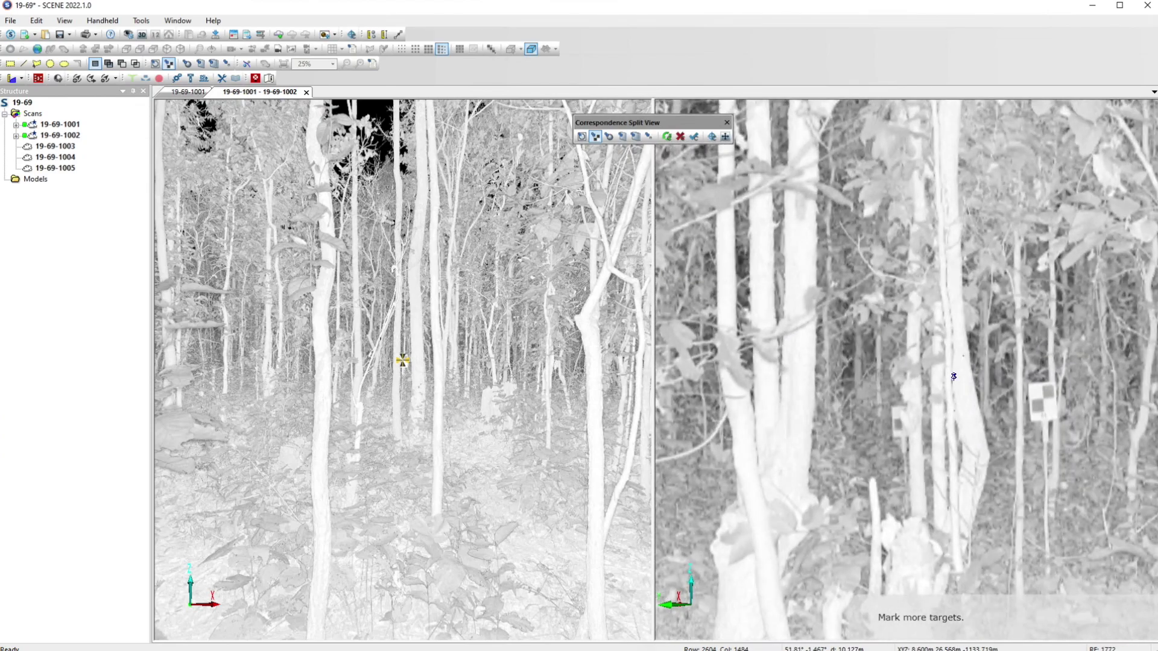
left_click(1045, 395)
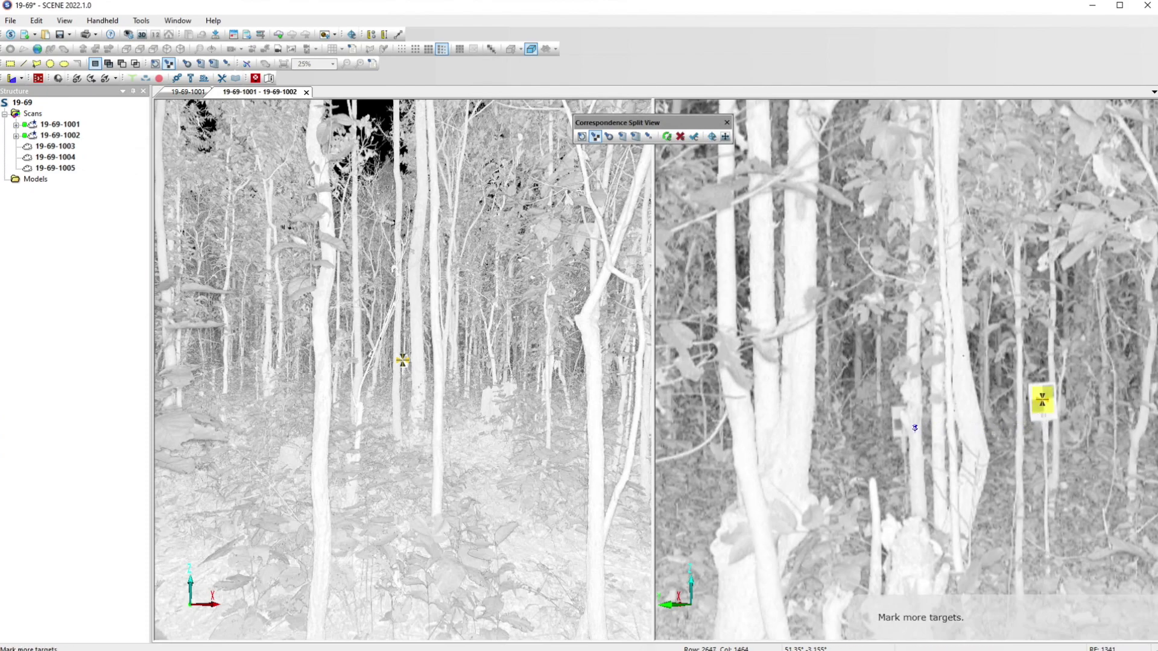
left_click(898, 417)
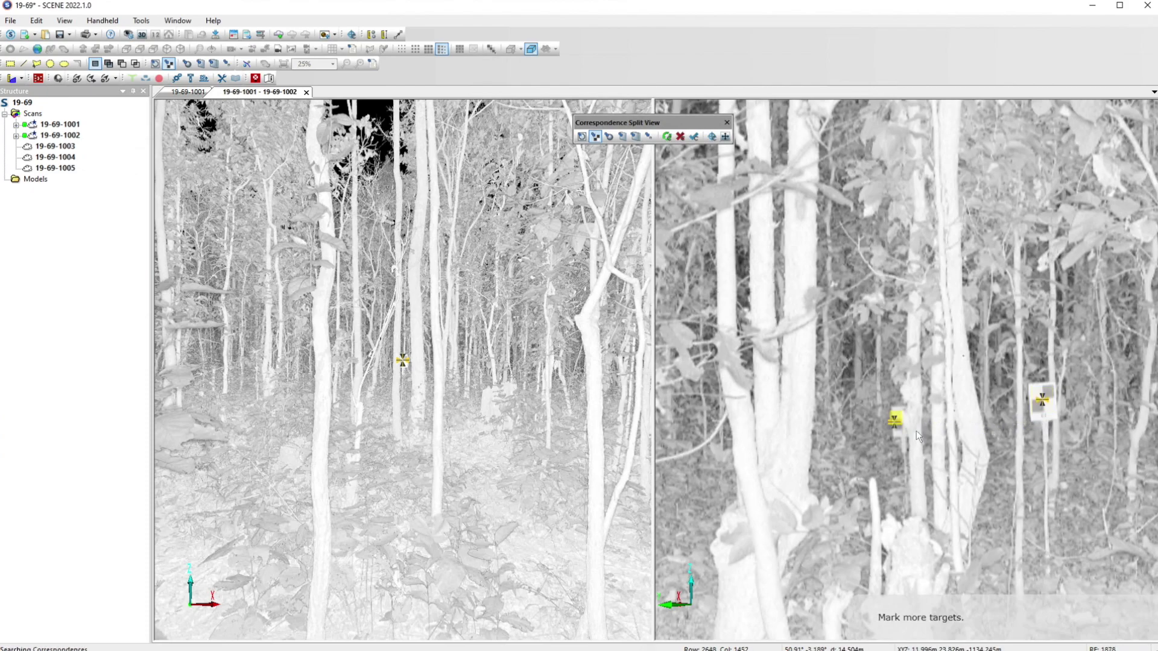
Mark the distant checkerboard target on the slender trunk to the left of the thick trunk in scan 19-69-1002.
scroll(960, 461, "up", 4)
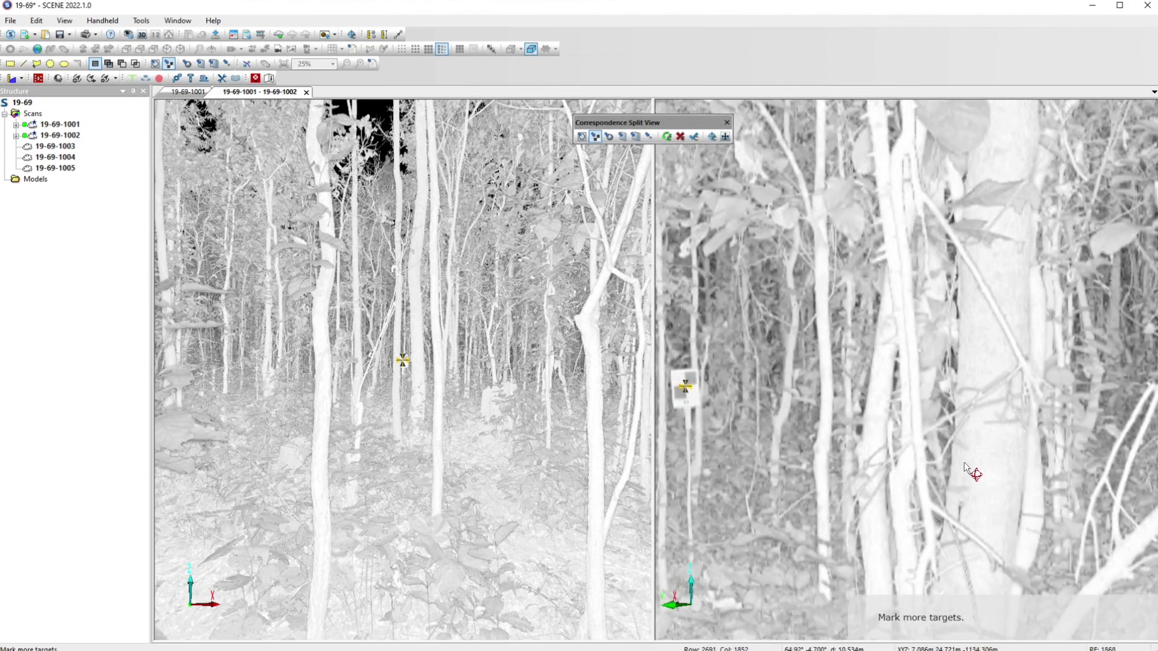
scroll(960, 460, "up", 2)
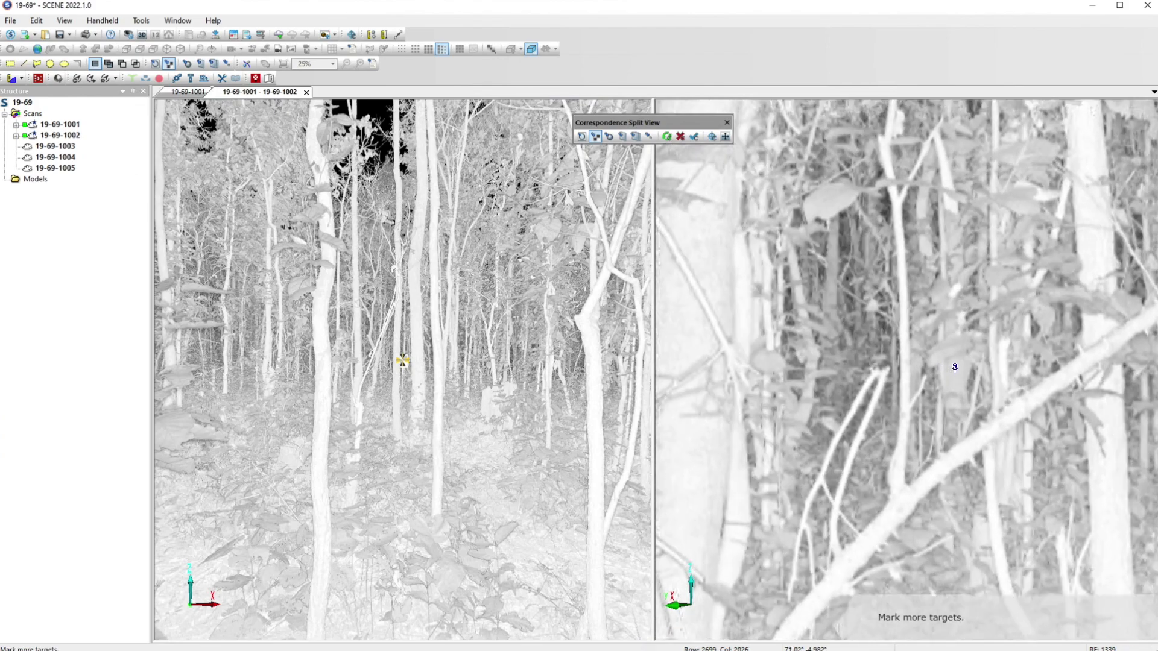
scroll(945, 369, "down", 2)
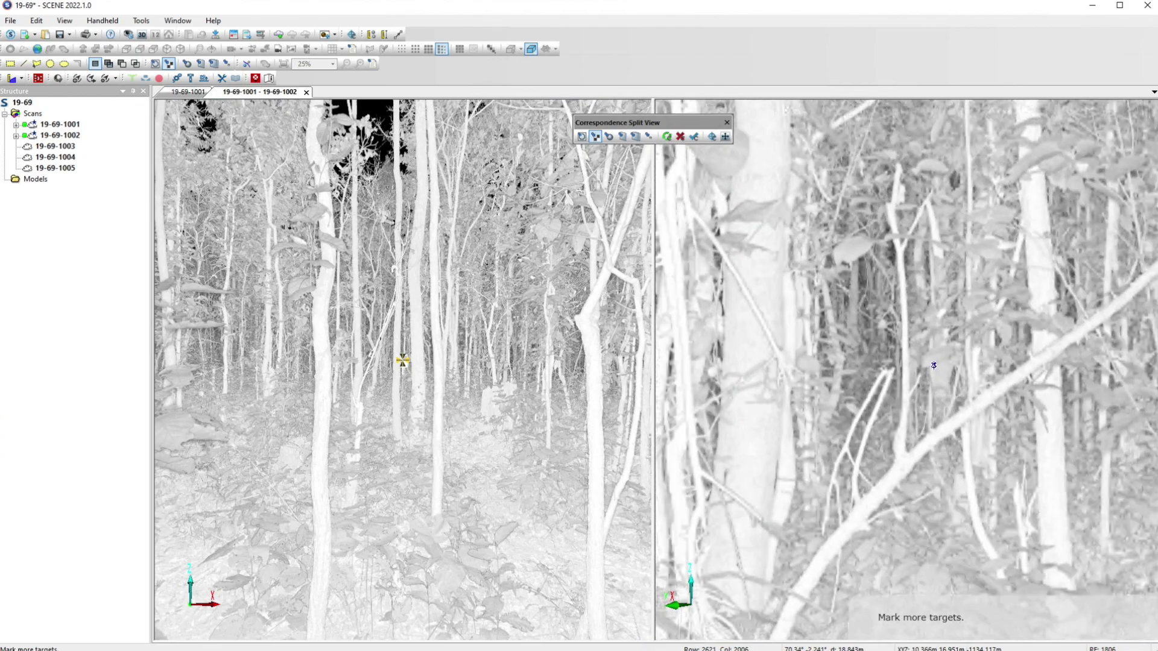
scroll(969, 368, "down", 3)
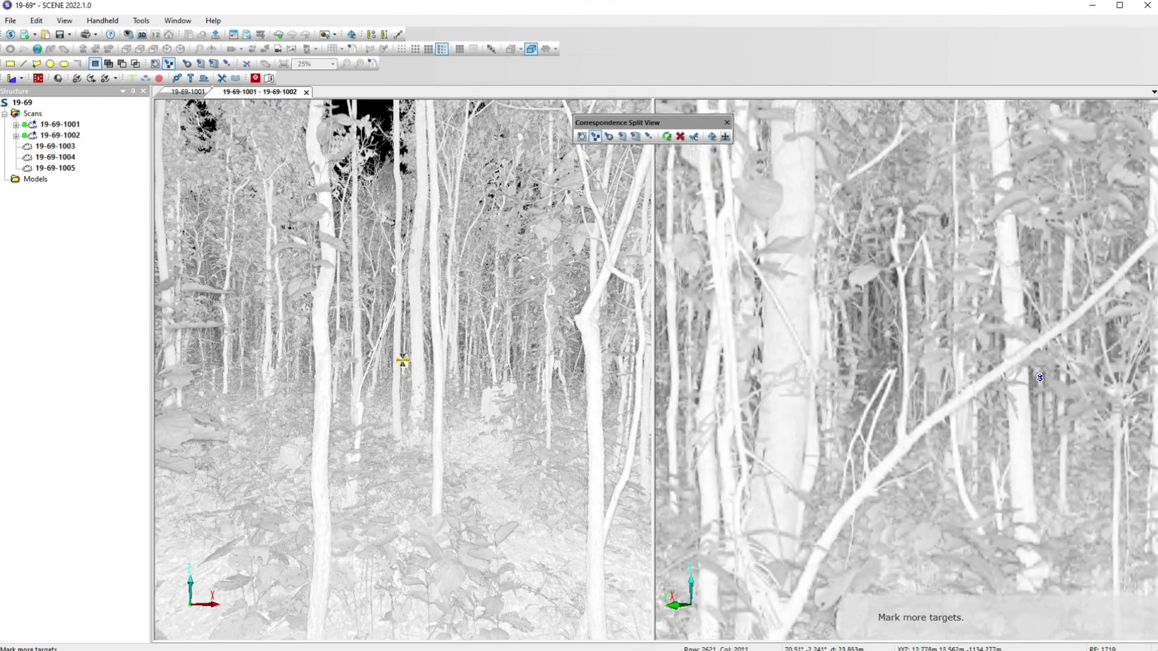
mouse_move(944, 382)
left_mouse_down()
mouse_move(932, 382)
mouse_move(959, 377)
left_mouse_up()
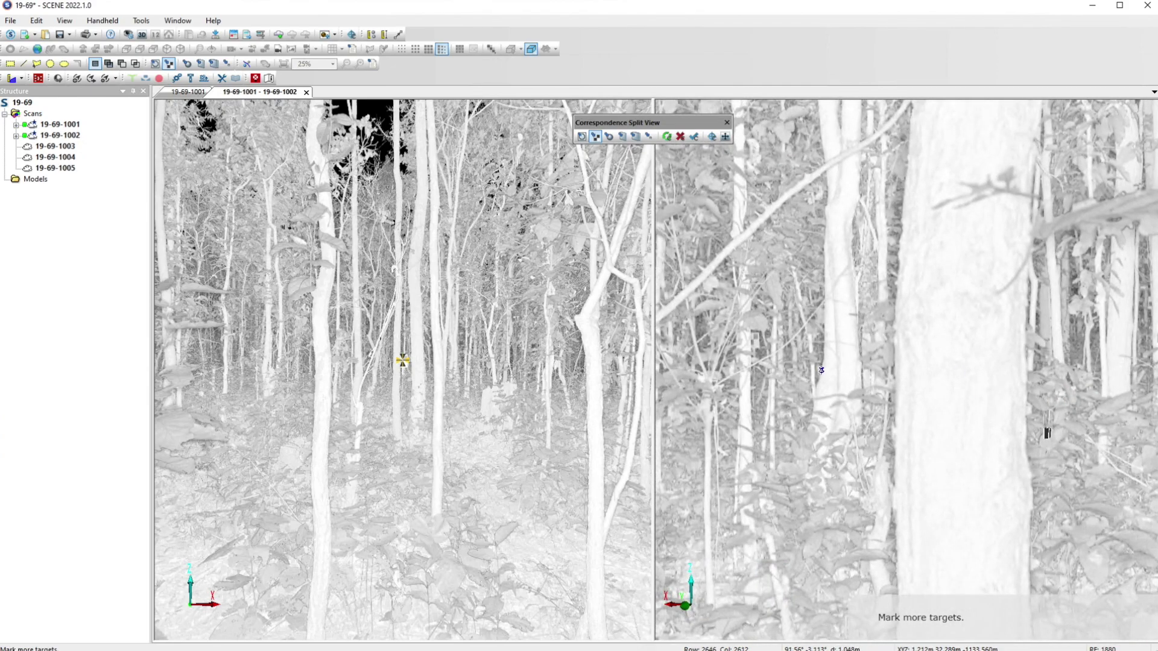
left_click(754, 338)
Find the small checkerboard target among the foliage left of the forked tree in scan 19-69-1002 and mark it.
left_click_drag(958, 401, 916, 394)
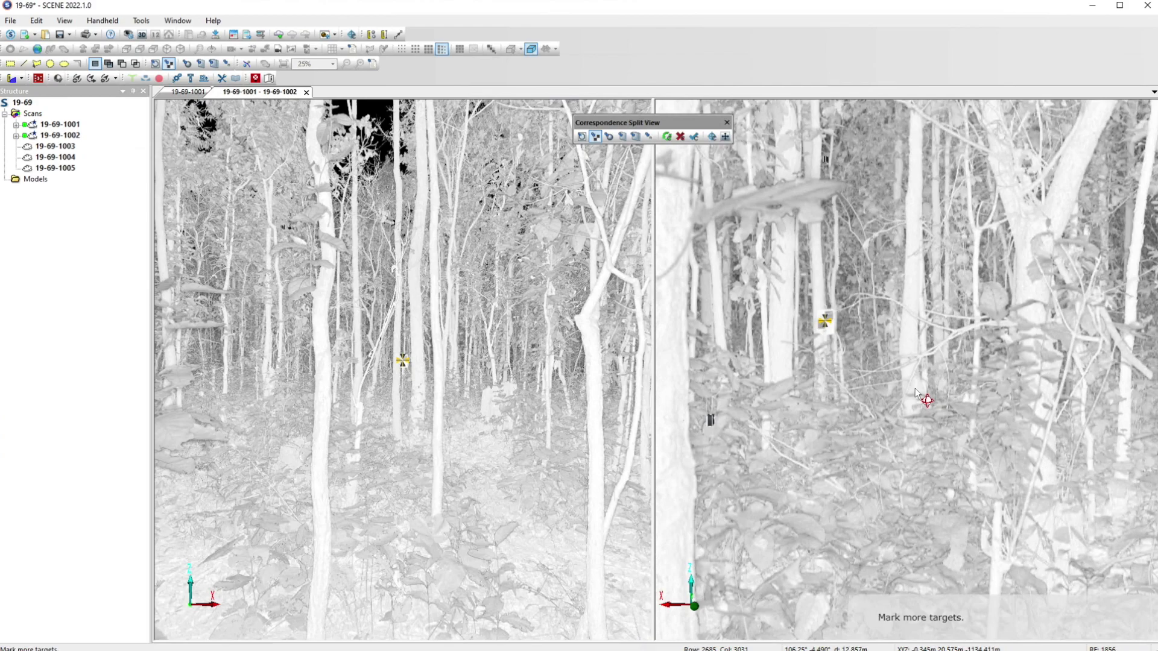
left_click_drag(831, 377, 809, 381)
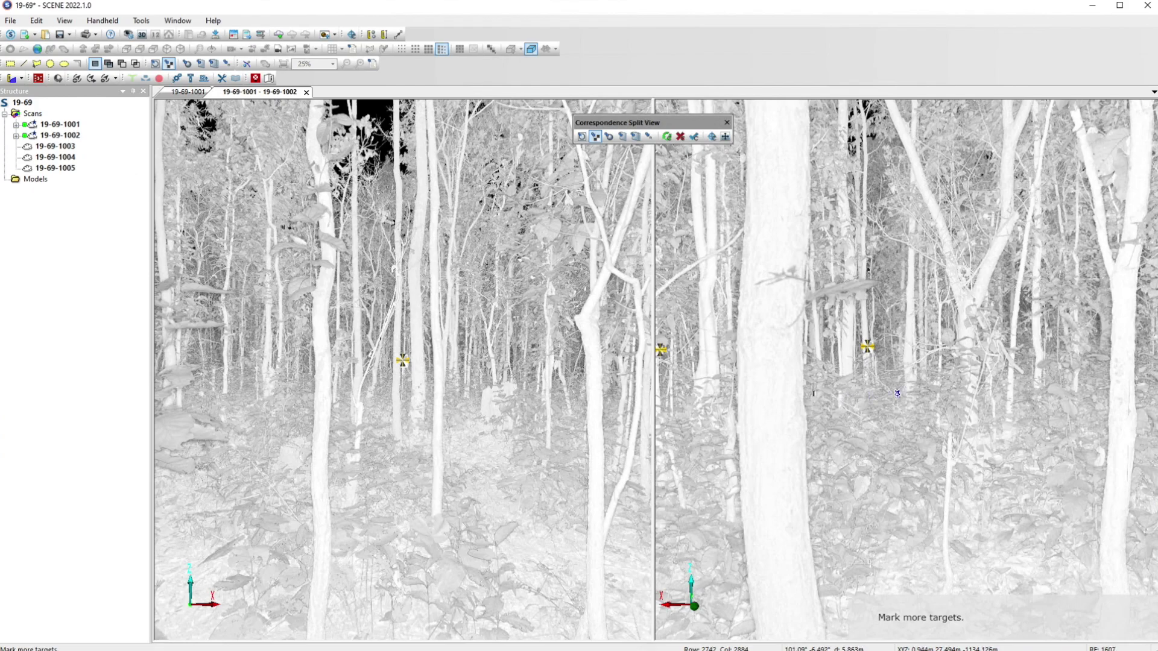
scroll(1043, 324, "down", 2)
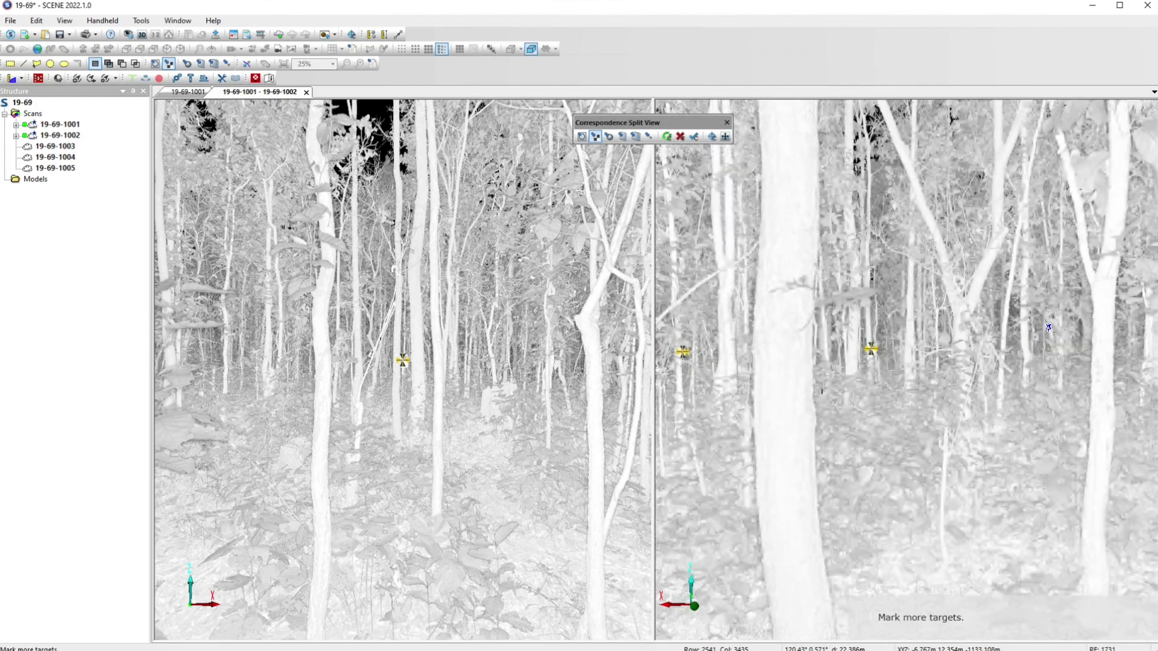
scroll(1043, 324, "up", 5)
scroll(984, 340, "down", 3)
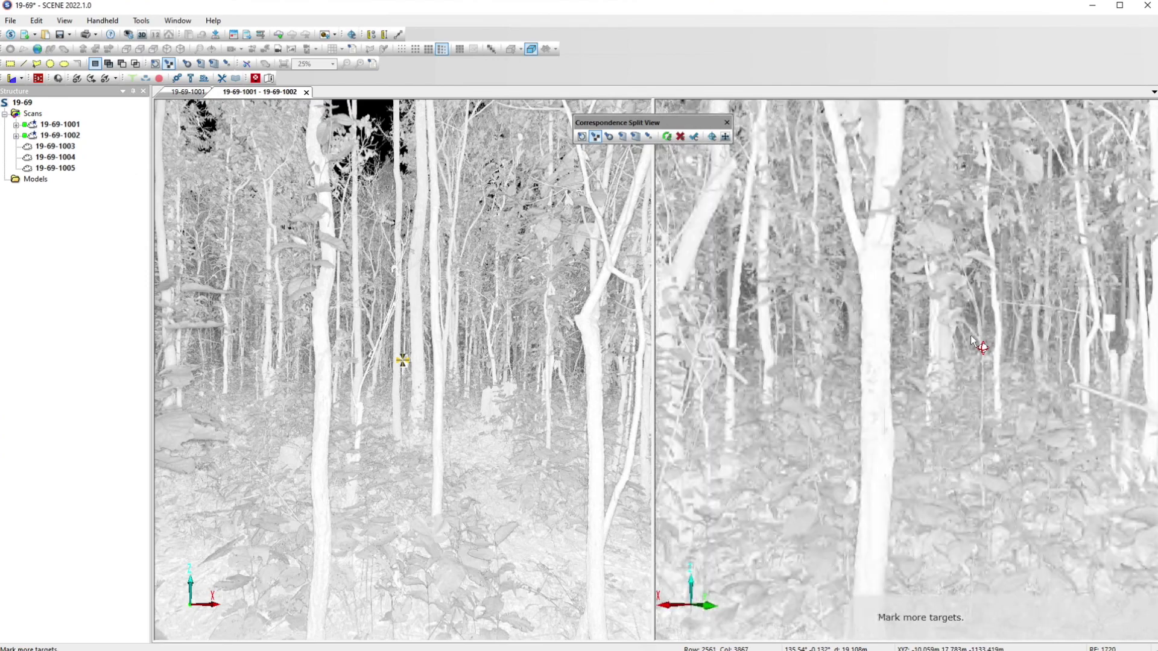
scroll(746, 332, "up", 5)
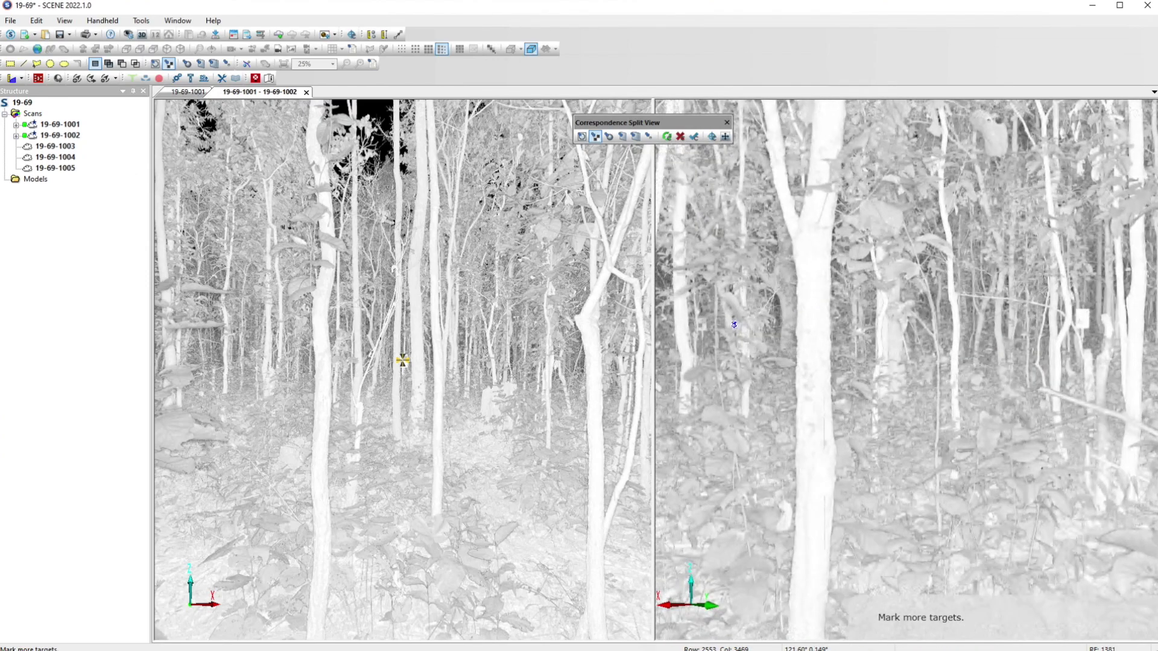
scroll(747, 332, "up", 4)
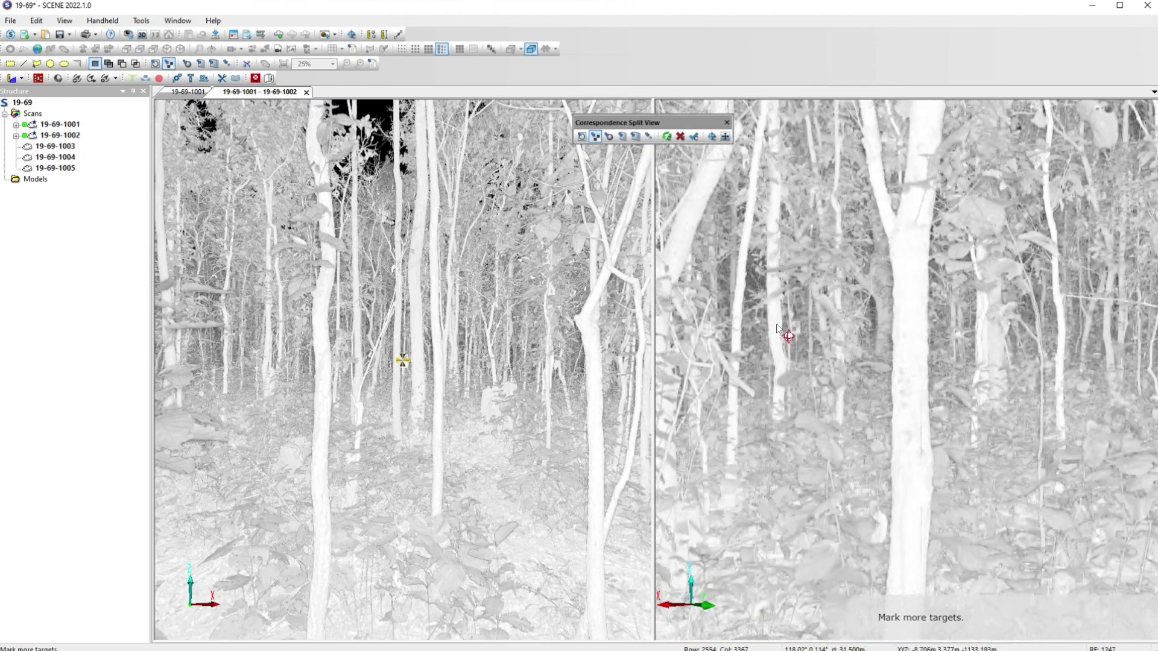
scroll(830, 330, "up", 4)
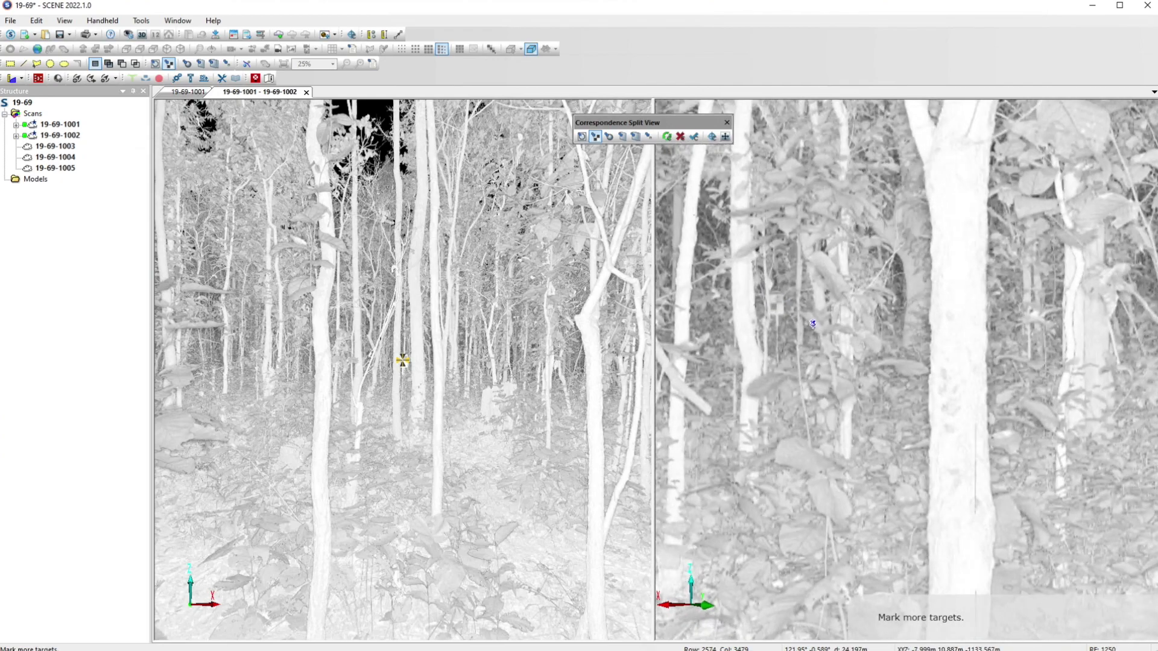
scroll(830, 331, "up", 2)
left_click_drag(831, 324, 861, 318)
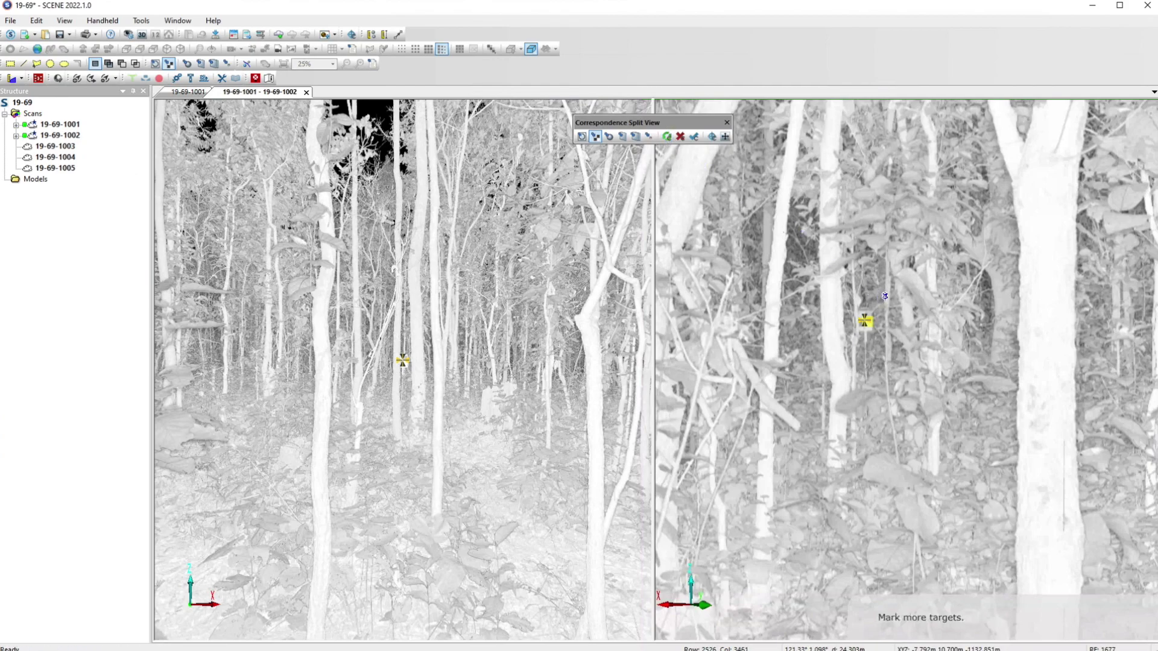
Look all the way around scan 19-69-1002 for unmarked checkerboard targets and review the markers already placed.
scroll(890, 330, "up", 3)
scroll(889, 329, "down", 6)
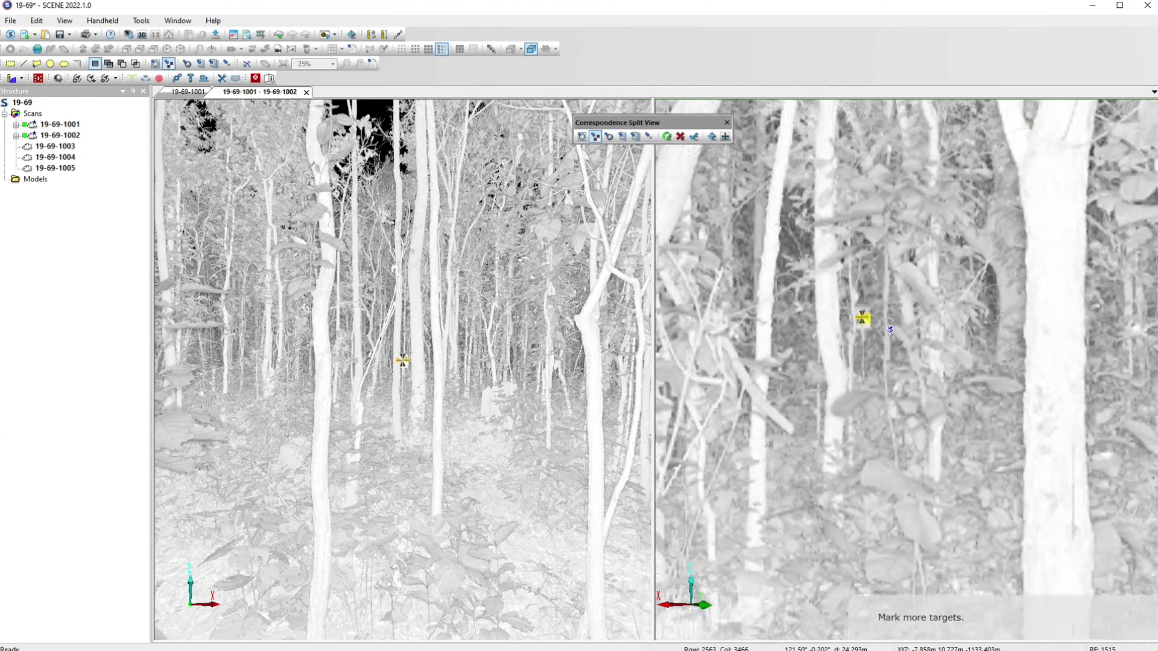
scroll(889, 330, "down", 3)
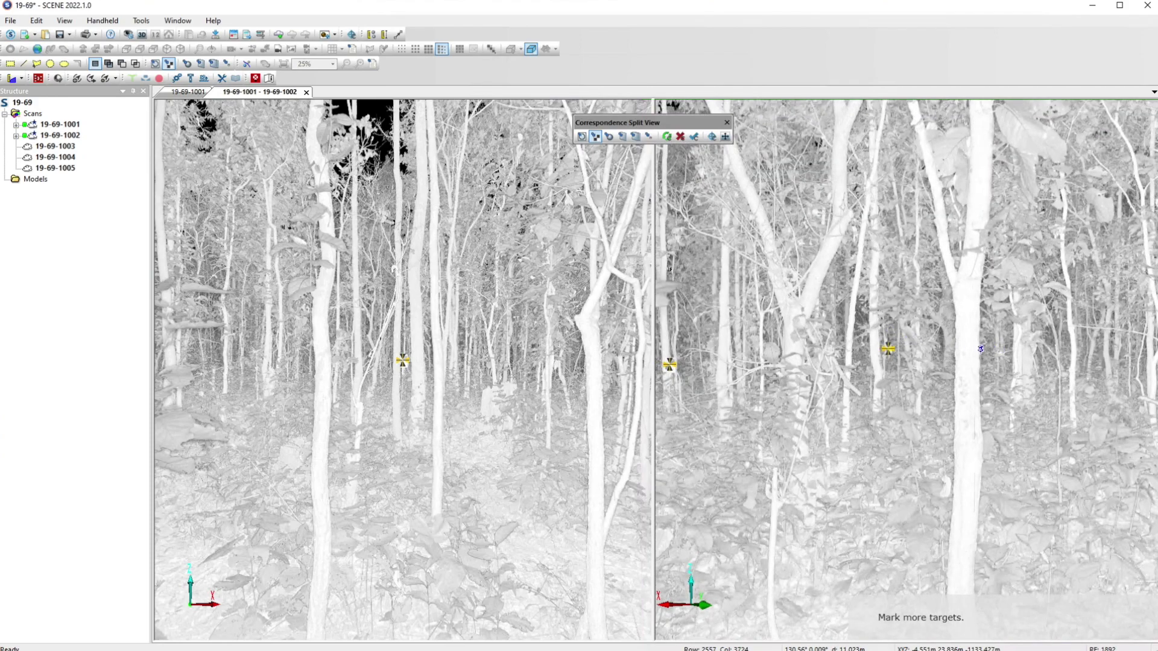
scroll(893, 347, "up", 5)
left_click_drag(977, 375, 945, 410)
left_click_drag(959, 342, 808, 365)
scroll(871, 370, "up", 5)
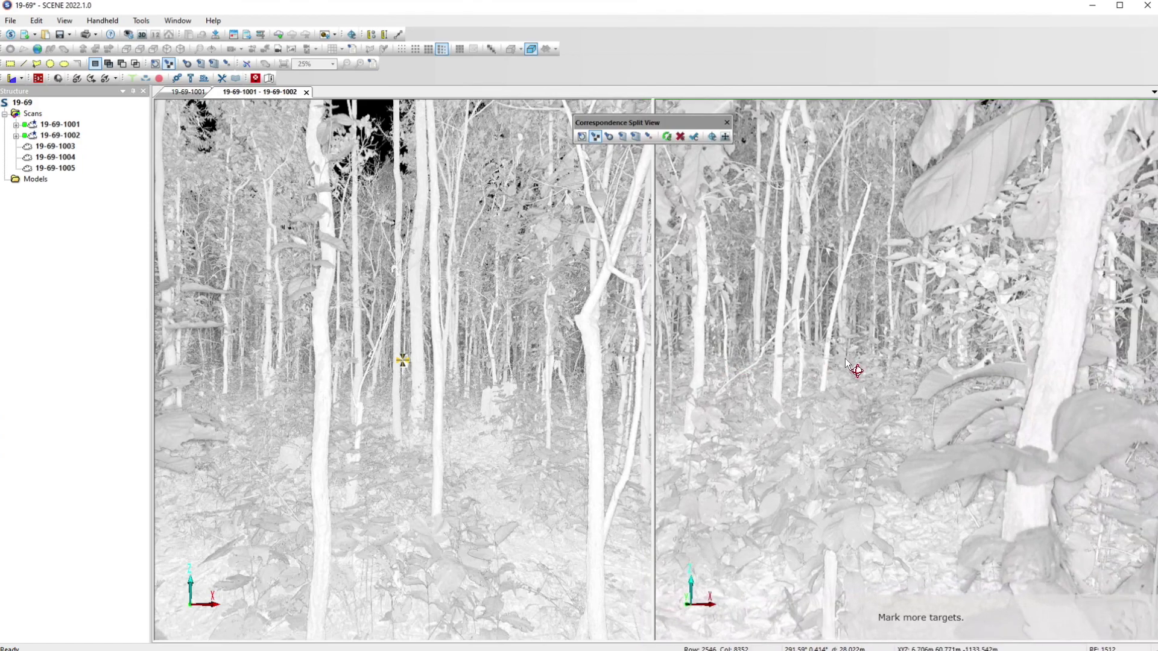
scroll(778, 349, "down", 5)
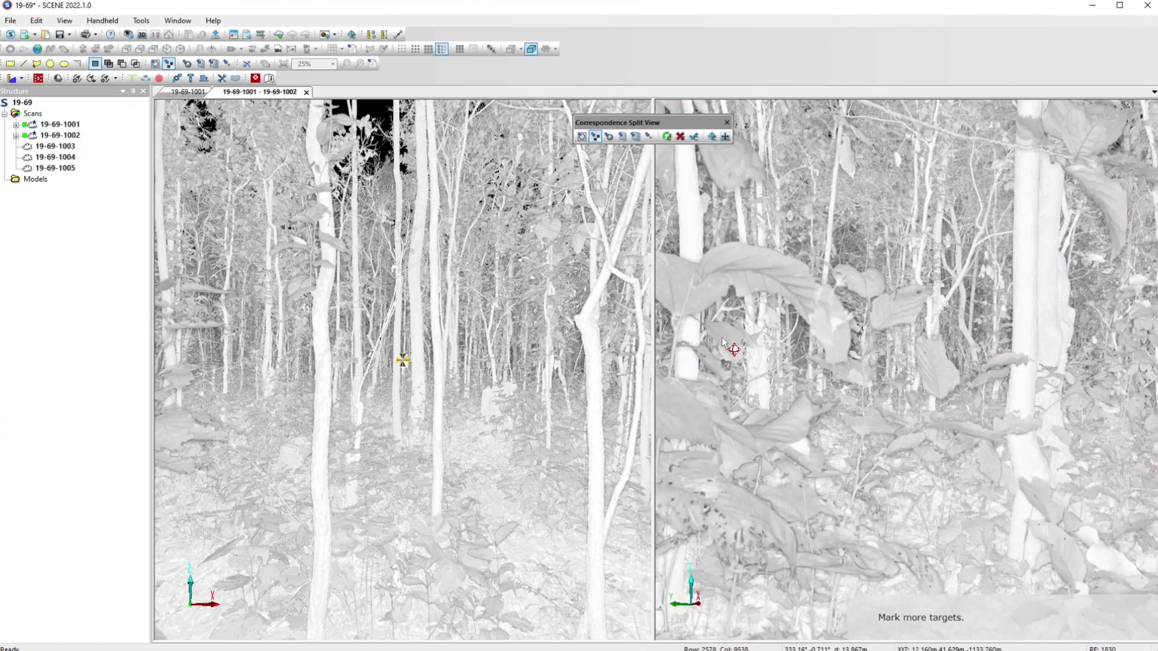
scroll(731, 343, "up", 5)
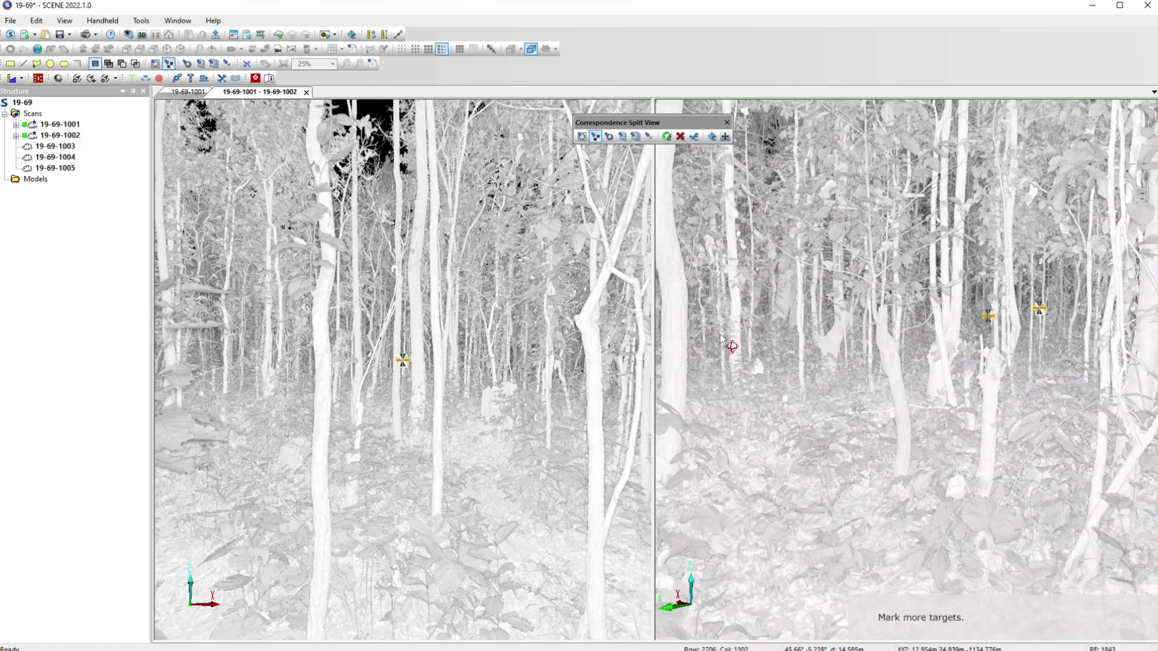
scroll(754, 345, "down", 5)
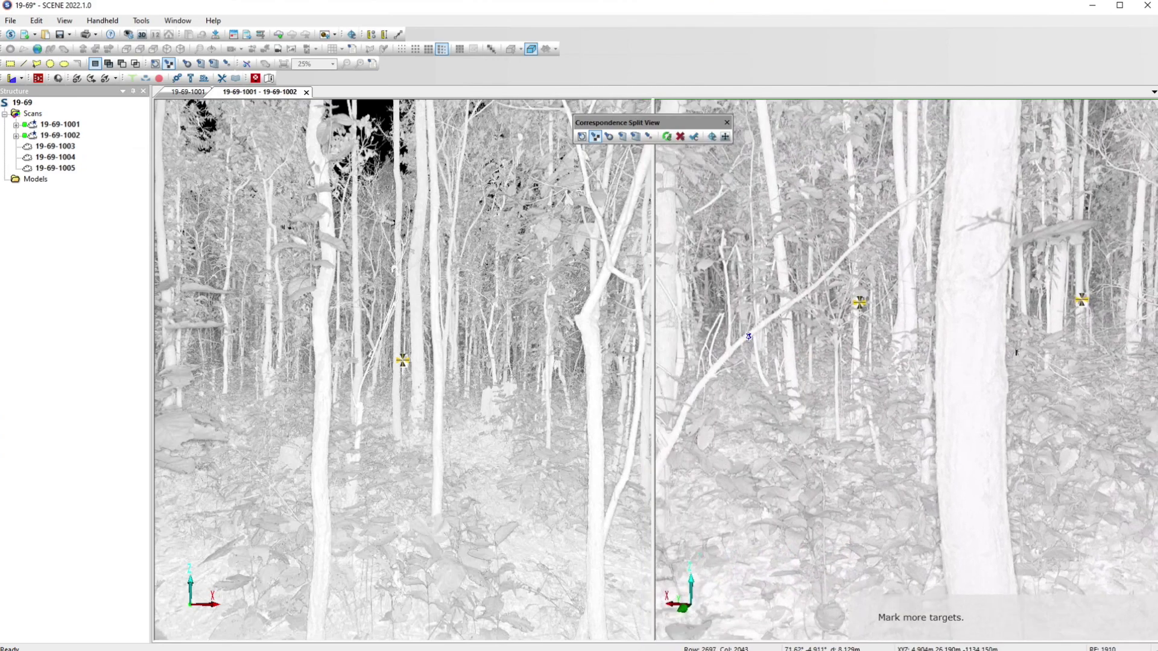
mouse_move(836, 376)
left_mouse_down()
mouse_move(848, 380)
mouse_move(780, 374)
left_mouse_up()
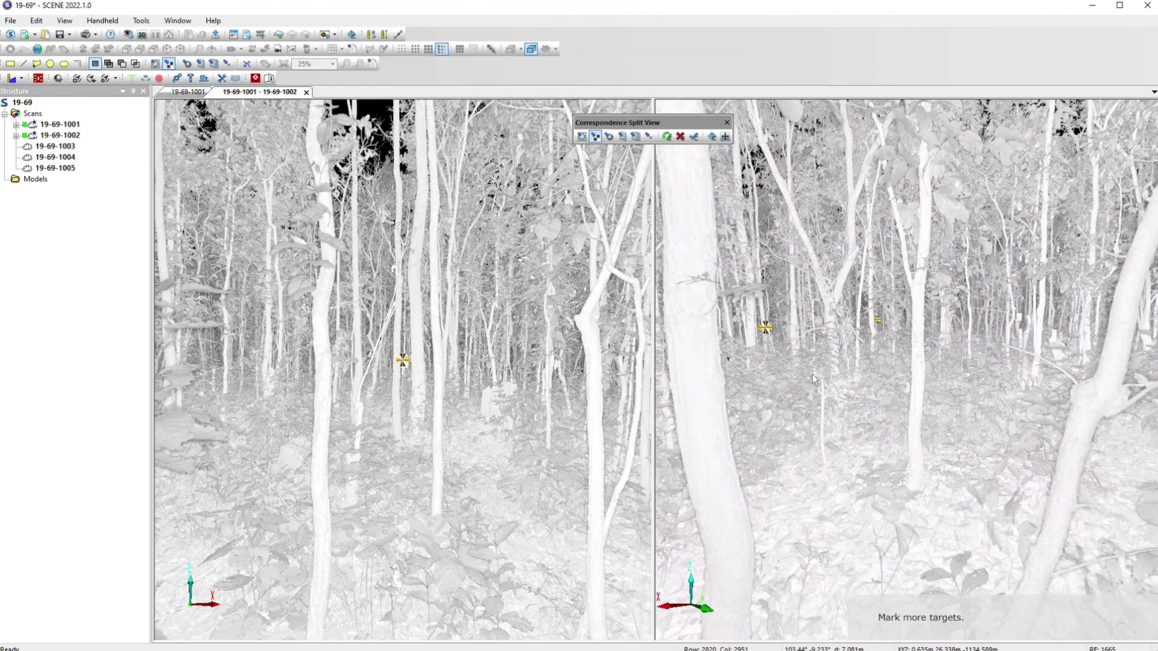
mouse_move(866, 377)
left_mouse_down()
mouse_move(884, 379)
mouse_move(843, 374)
left_mouse_up()
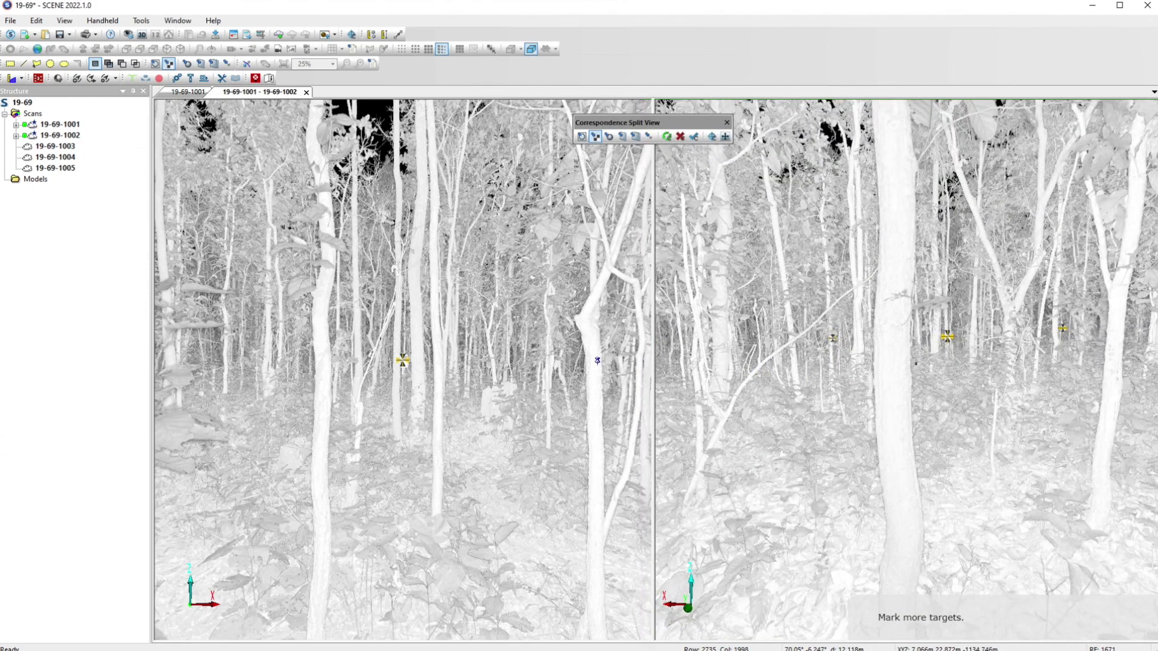
Look around scan 19-69-1001 for unmarked checkerboard targets and compare its existing markers with those in scan 19-69-1002.
mouse_move(450, 402)
left_mouse_down()
mouse_move(336, 408)
mouse_move(428, 386)
left_mouse_up()
scroll(435, 382, "down", 5)
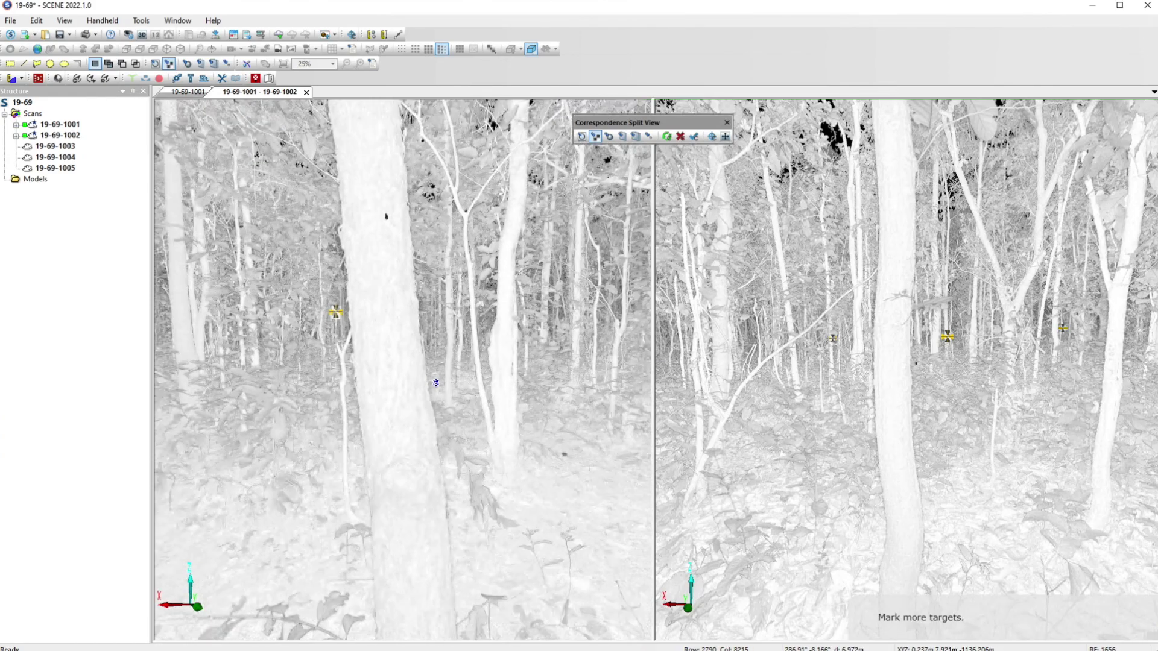
scroll(368, 378, "up", 1)
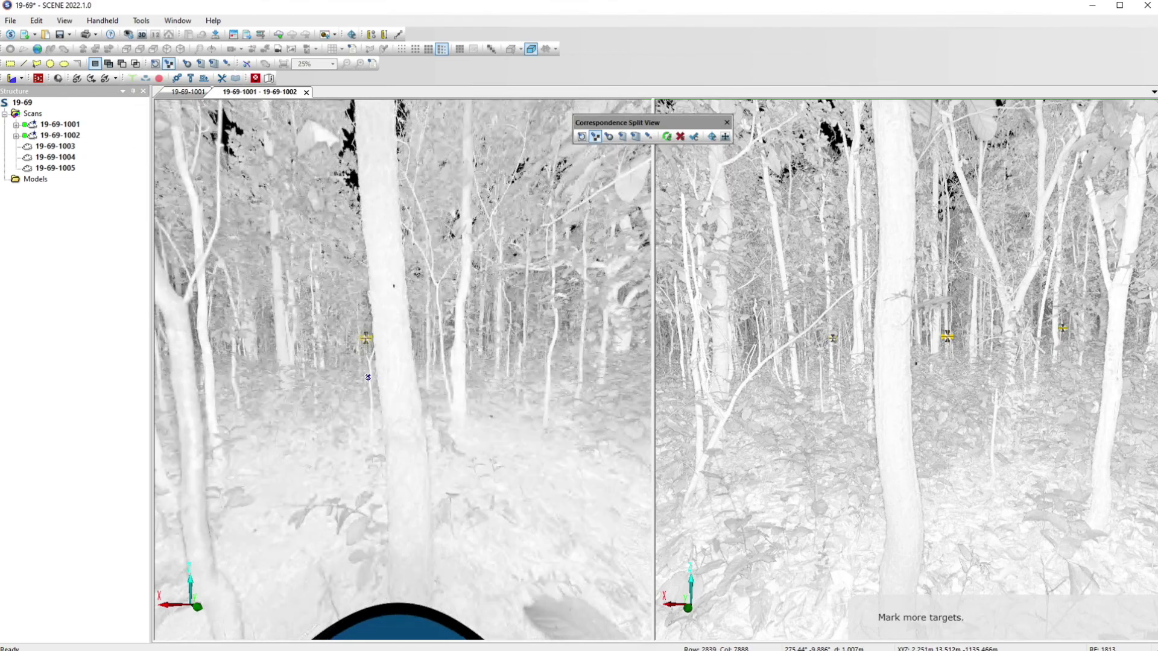
mouse_move(302, 388)
left_mouse_down()
mouse_move(476, 400)
mouse_move(447, 382)
mouse_move(573, 406)
mouse_move(344, 395)
left_mouse_up()
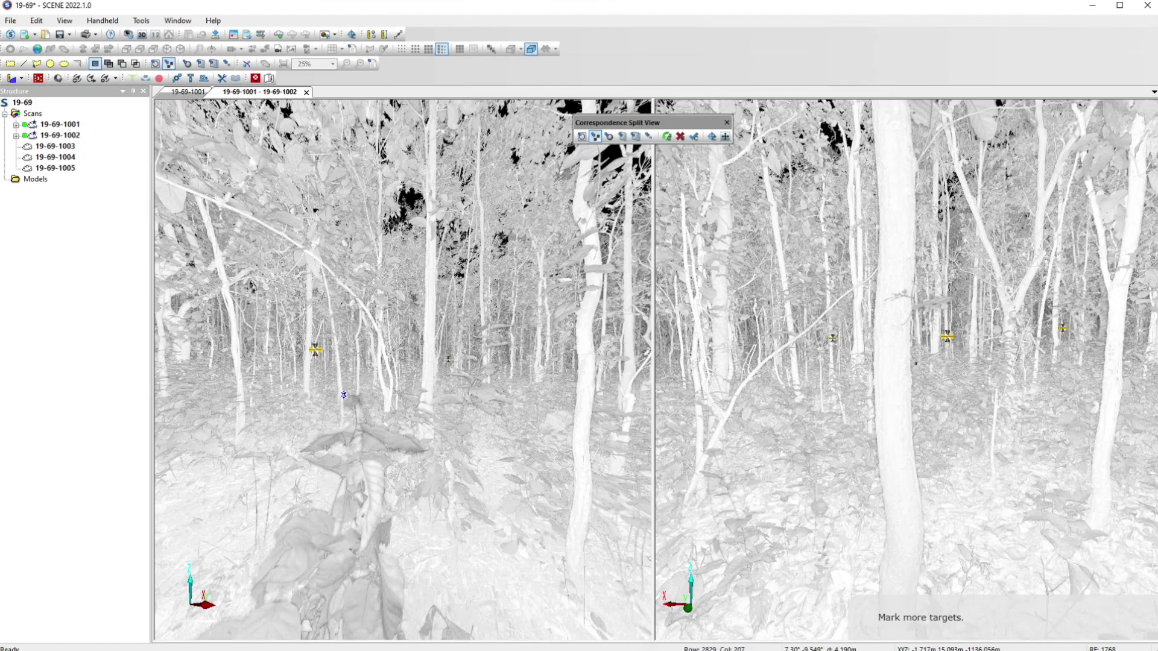
left_click_drag(420, 402, 330, 405)
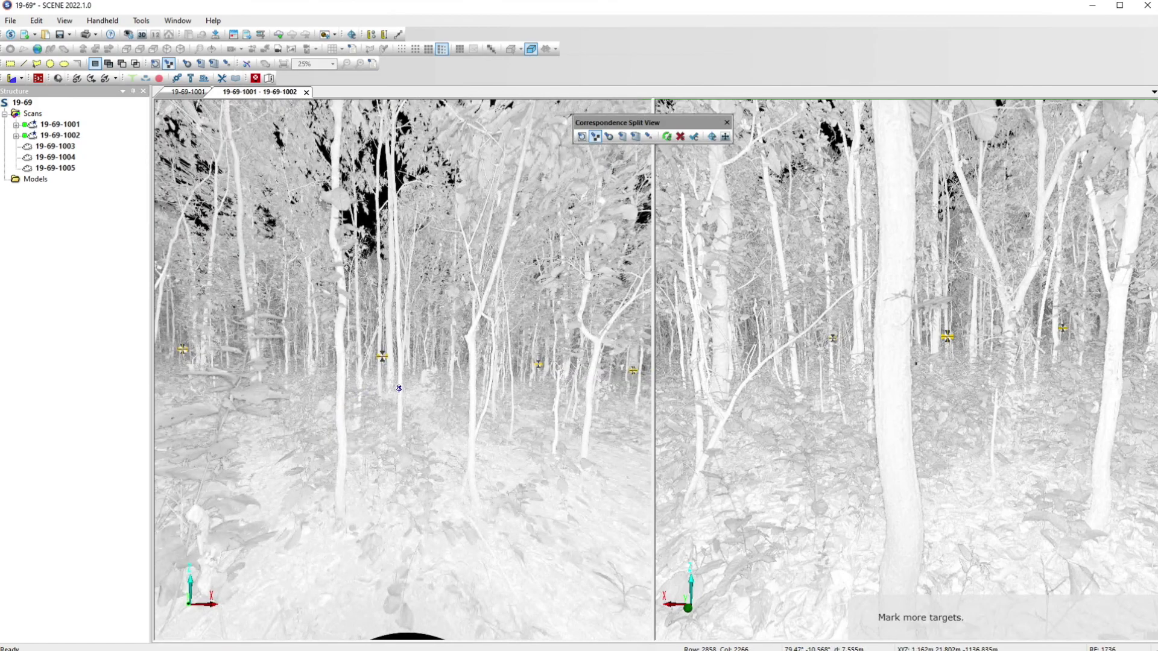
scroll(453, 395, "down", 2)
scroll(453, 395, "up", 5)
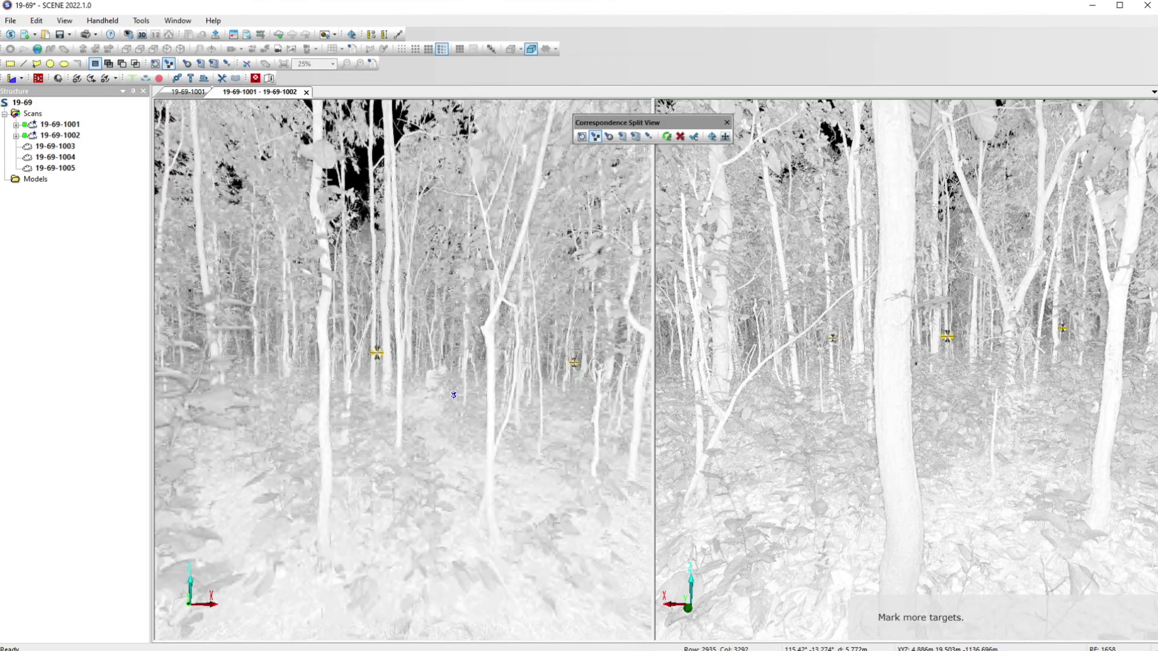
mouse_move(492, 399)
left_mouse_down()
mouse_move(429, 401)
mouse_move(434, 357)
left_mouse_up()
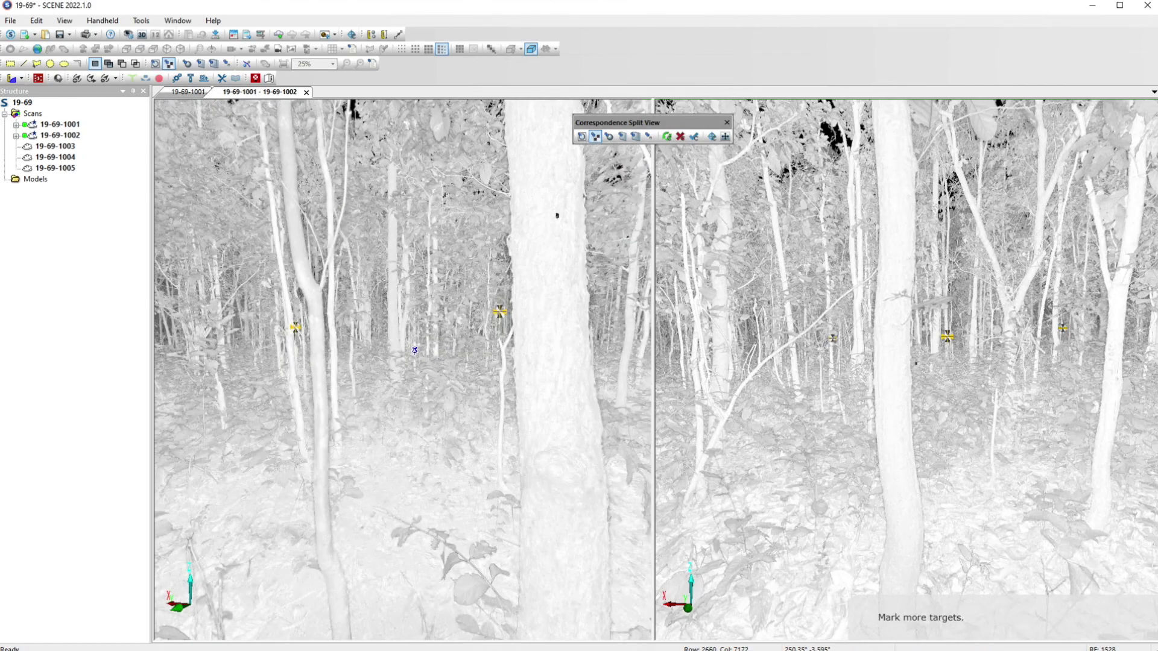
mouse_move(374, 371)
left_mouse_down()
mouse_move(362, 364)
mouse_move(417, 344)
mouse_move(499, 349)
mouse_move(435, 341)
mouse_move(480, 345)
mouse_move(441, 329)
mouse_move(516, 338)
mouse_move(424, 343)
mouse_move(433, 345)
left_mouse_up()
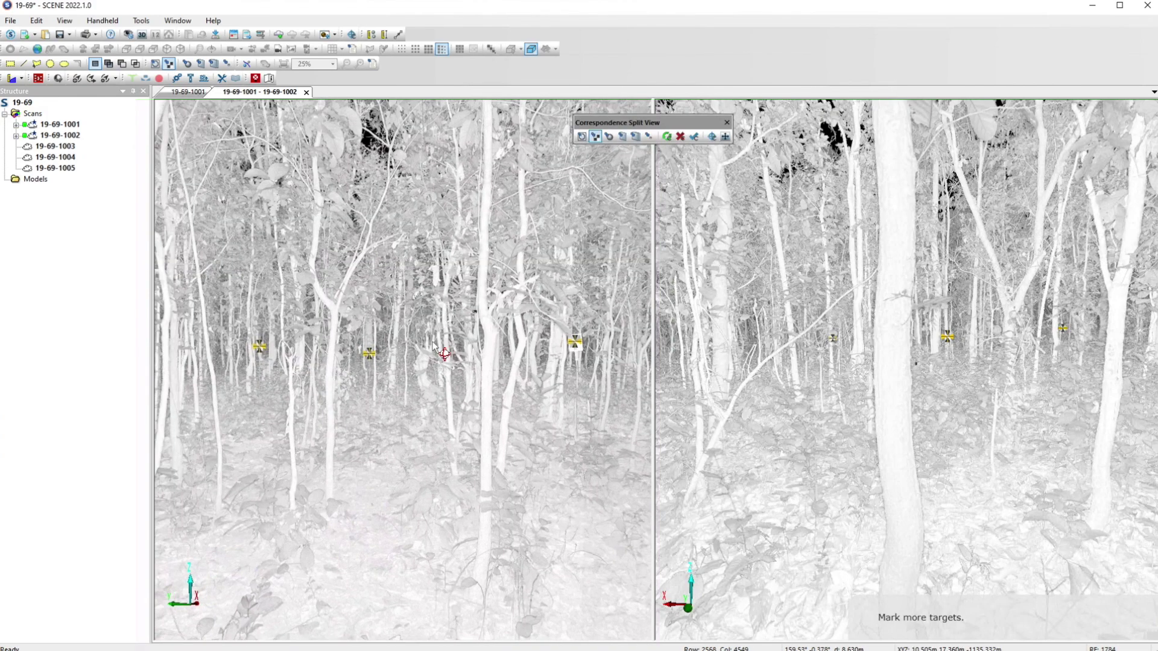
Mark the checkerboard target just below the existing marker, right of the forked tree, in scan 19-69-1001.
scroll(333, 360, "up", 3)
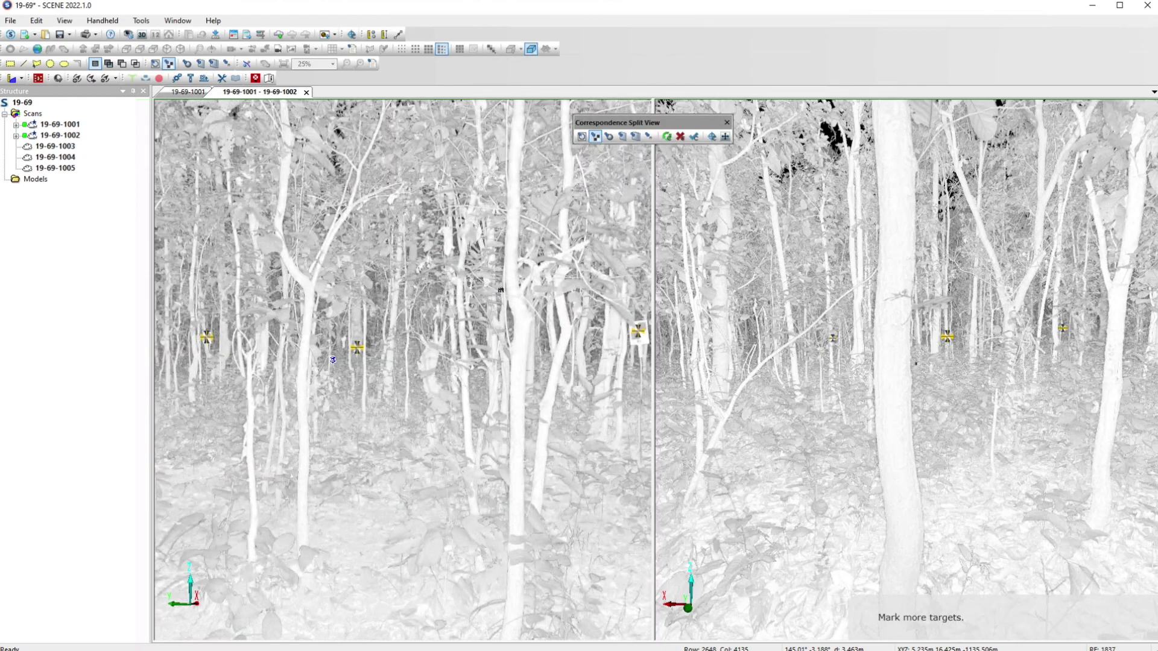
mouse_move(317, 354)
left_mouse_down()
mouse_move(429, 370)
mouse_move(310, 362)
left_mouse_up()
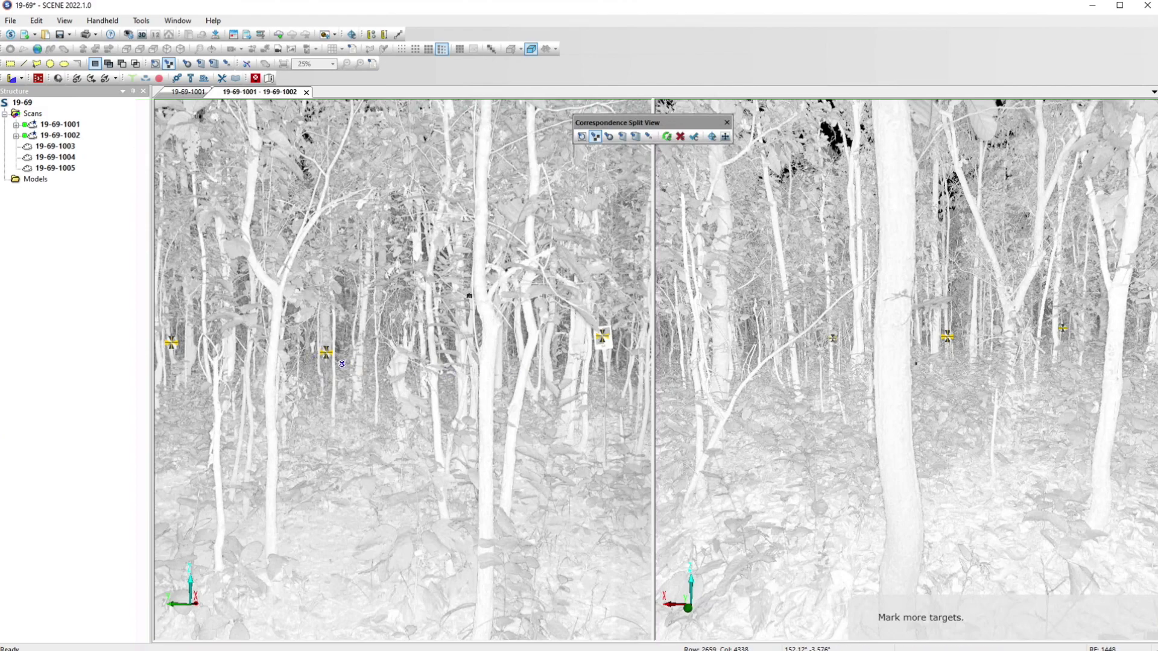
scroll(341, 363, "up", 4)
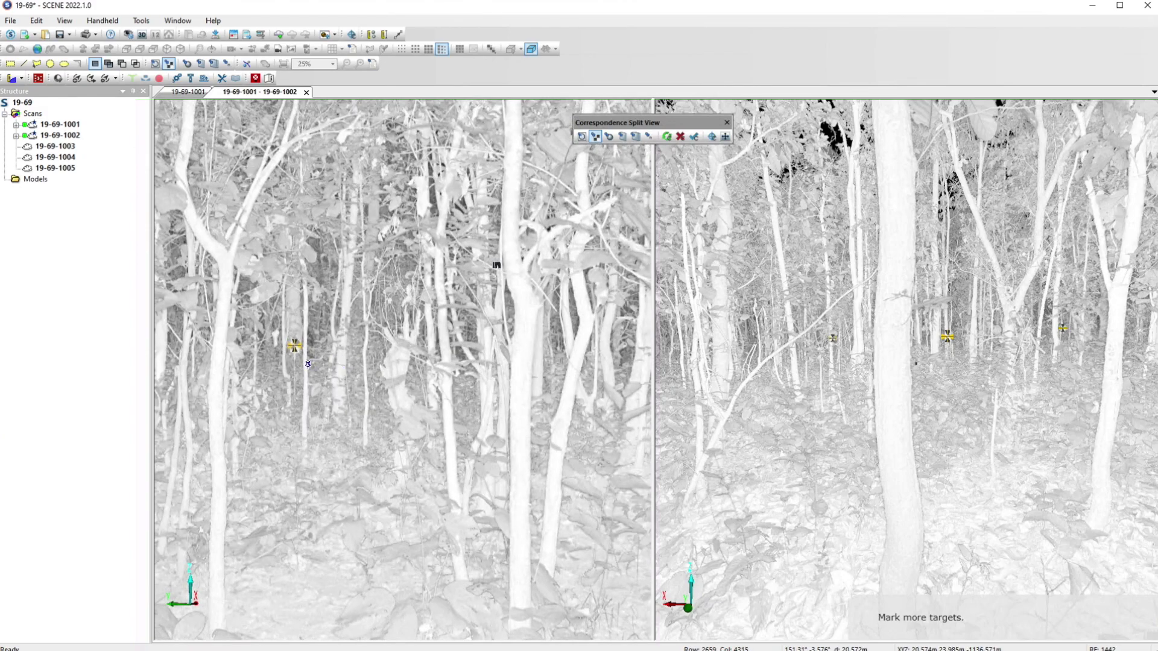
left_click(306, 366)
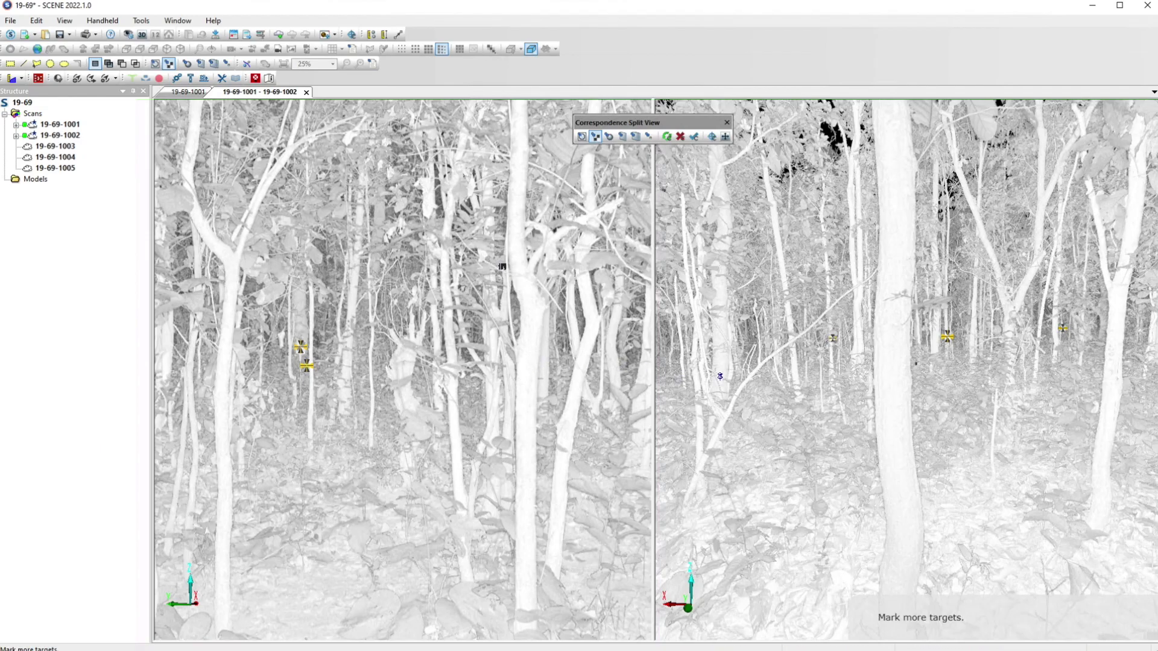
Look around scan 19-69-1002 for remaining checkerboard targets and review its existing markers.
mouse_move(701, 384)
left_mouse_down()
mouse_move(784, 385)
mouse_move(767, 386)
left_mouse_up()
scroll(861, 345, "down", 2)
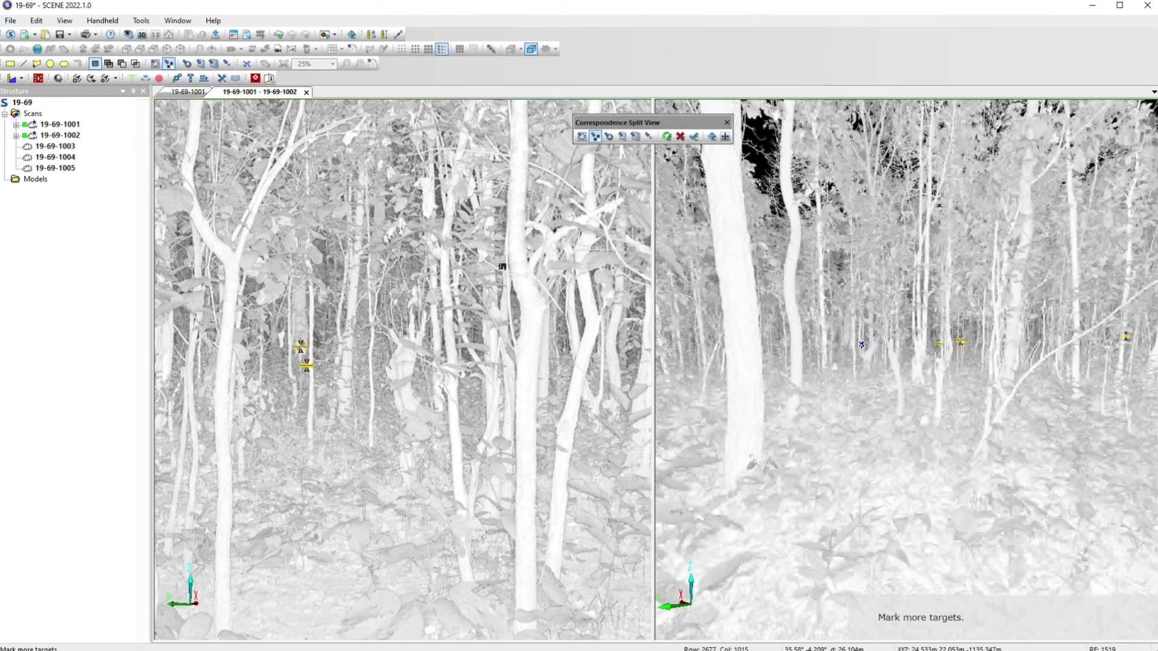
scroll(861, 345, "up", 3)
left_click_drag(980, 355, 850, 347)
left_click_drag(780, 356, 834, 362)
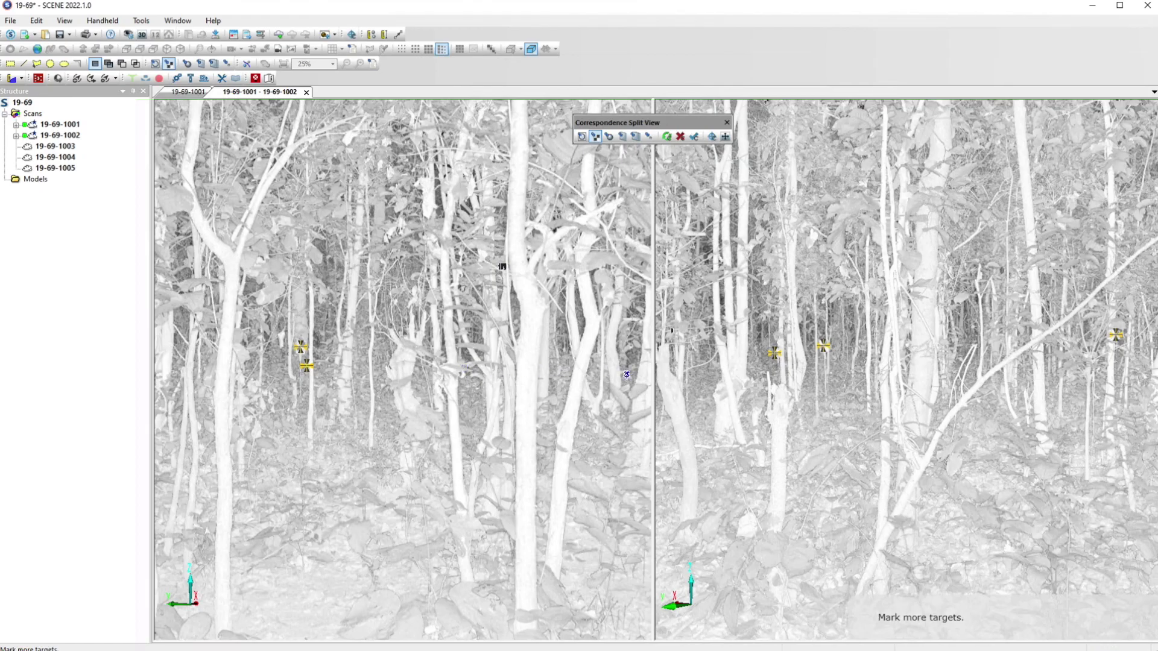
left_click_drag(964, 383, 818, 375)
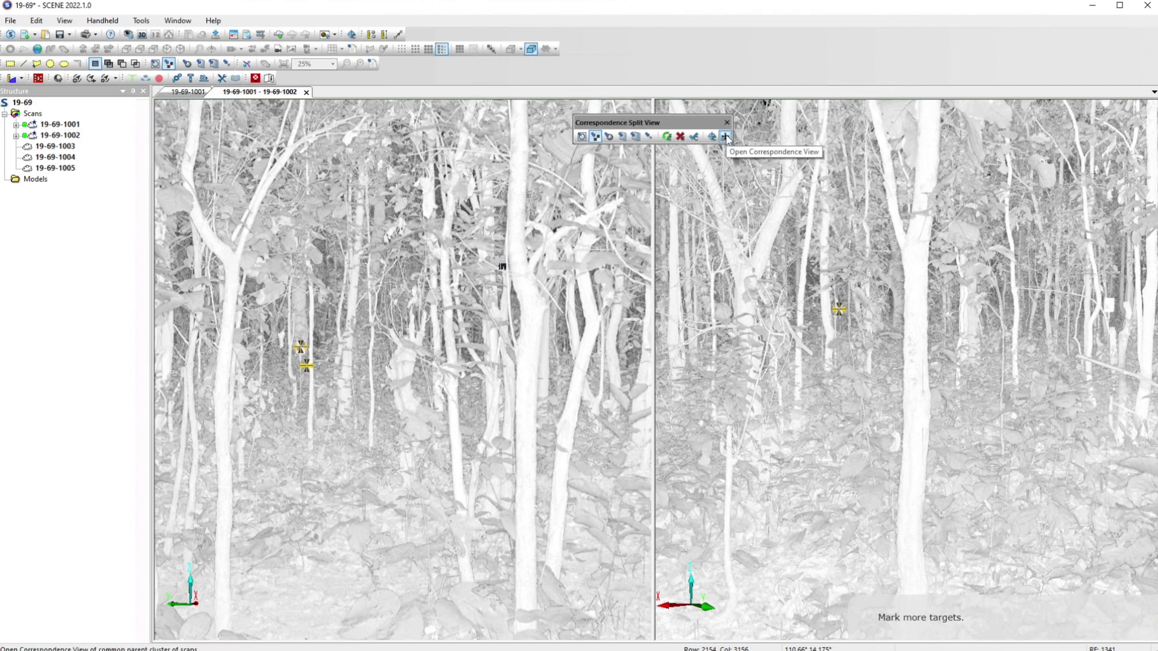
Open the Correspondence View of the whole scan cluster, load all scans, and dismiss the filtering notices for 19-69-1003, 19-69-1004 and 19-69-1005.
left_click(726, 137)
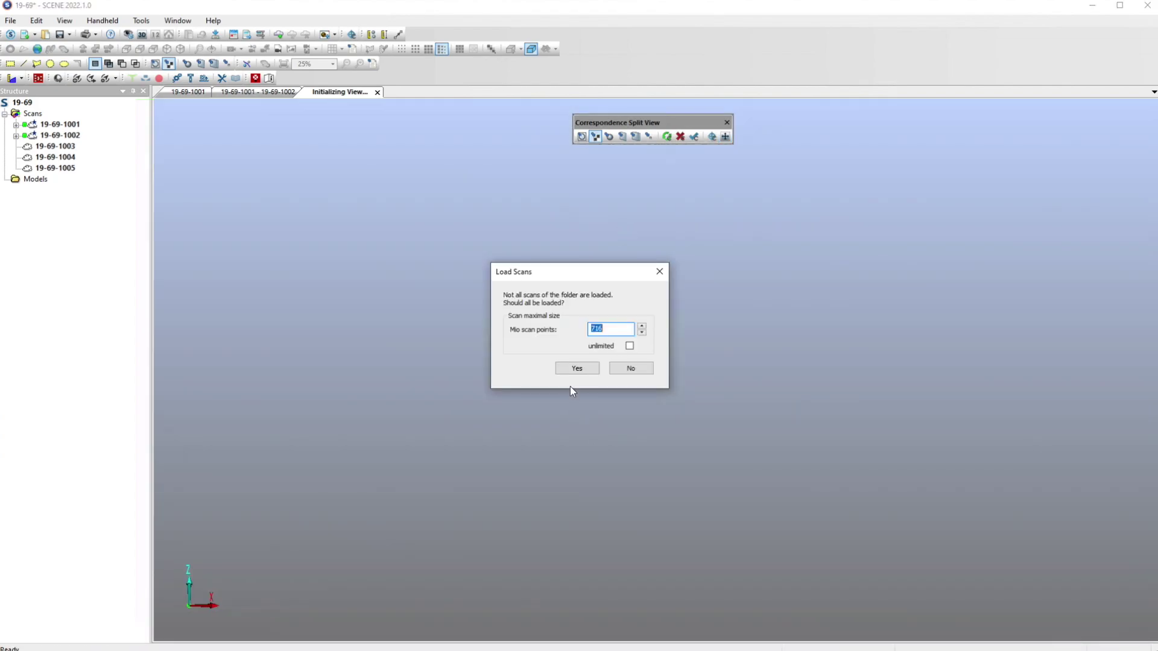
left_click(574, 370)
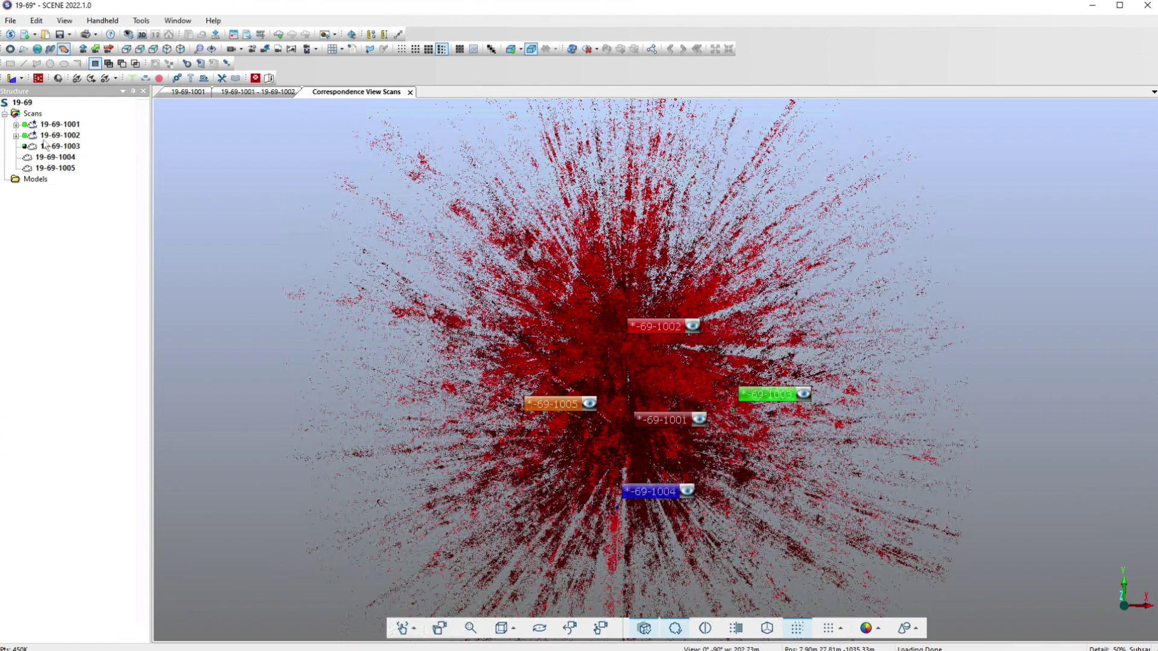
left_click(58, 146)
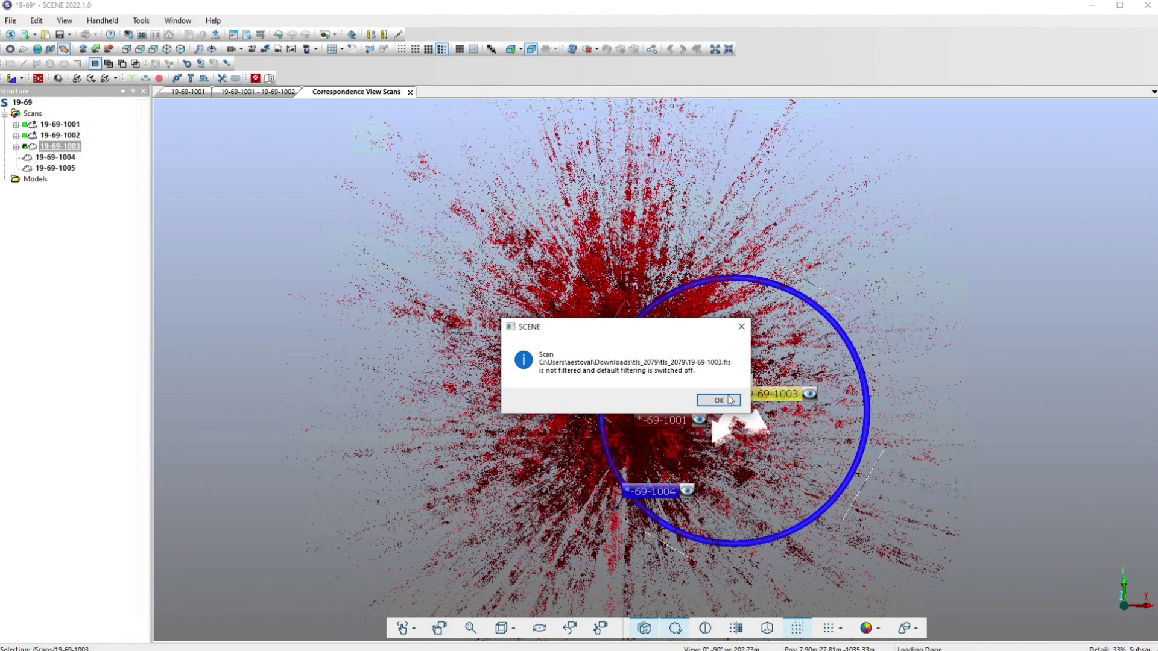
left_click(719, 400)
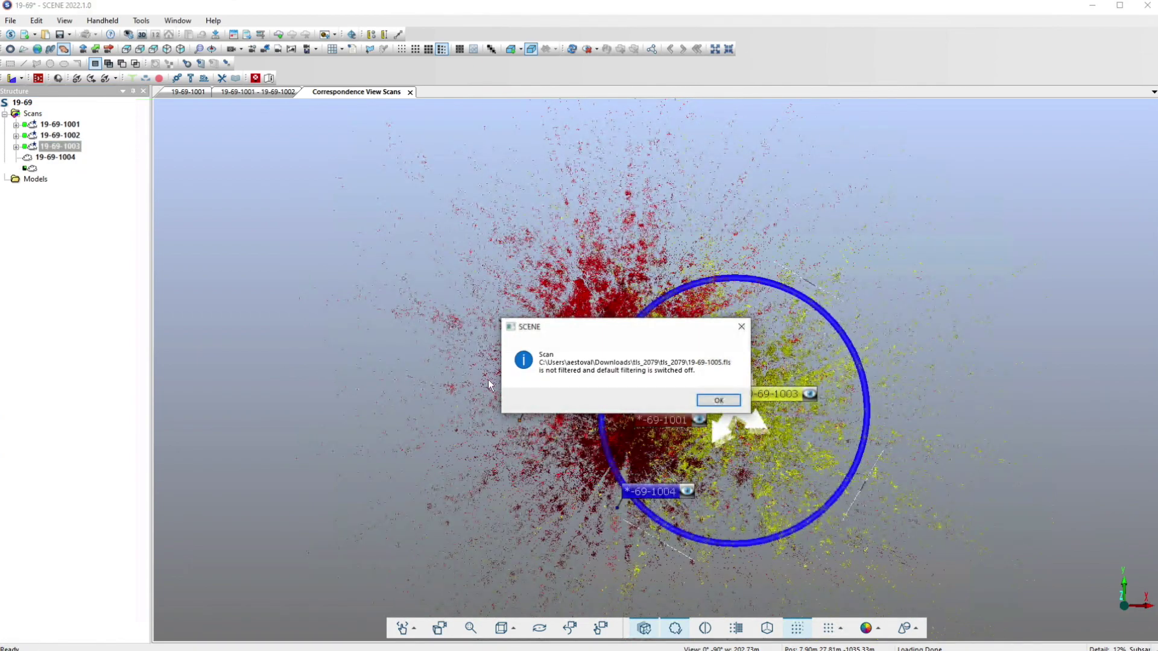
left_click(732, 399)
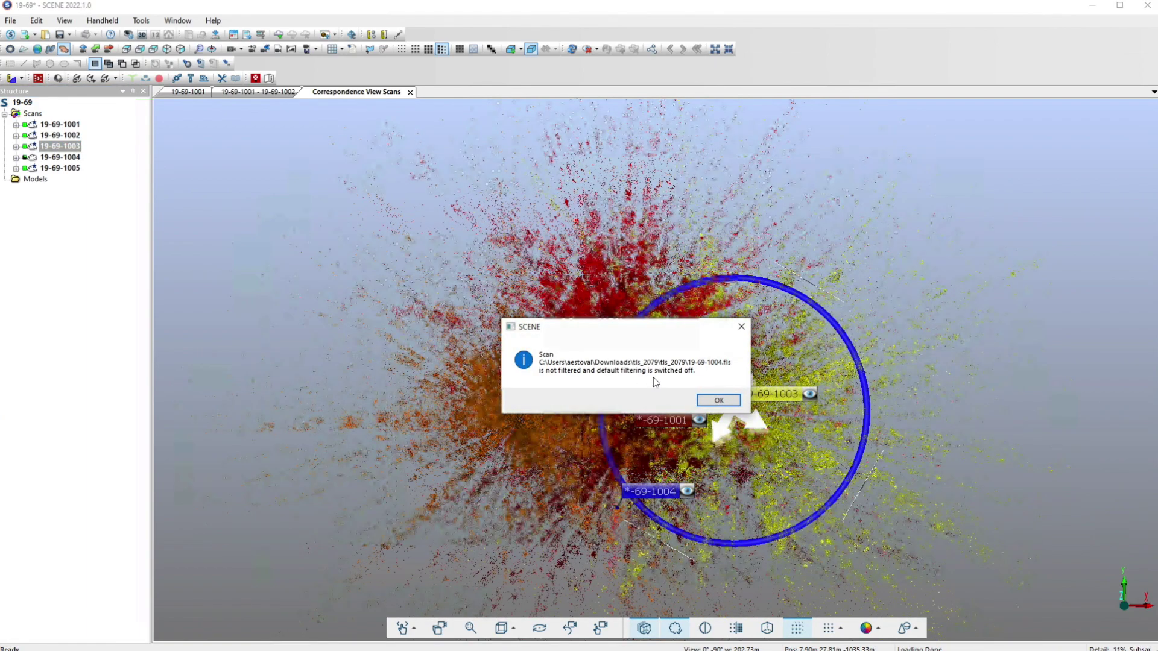
left_click(717, 400)
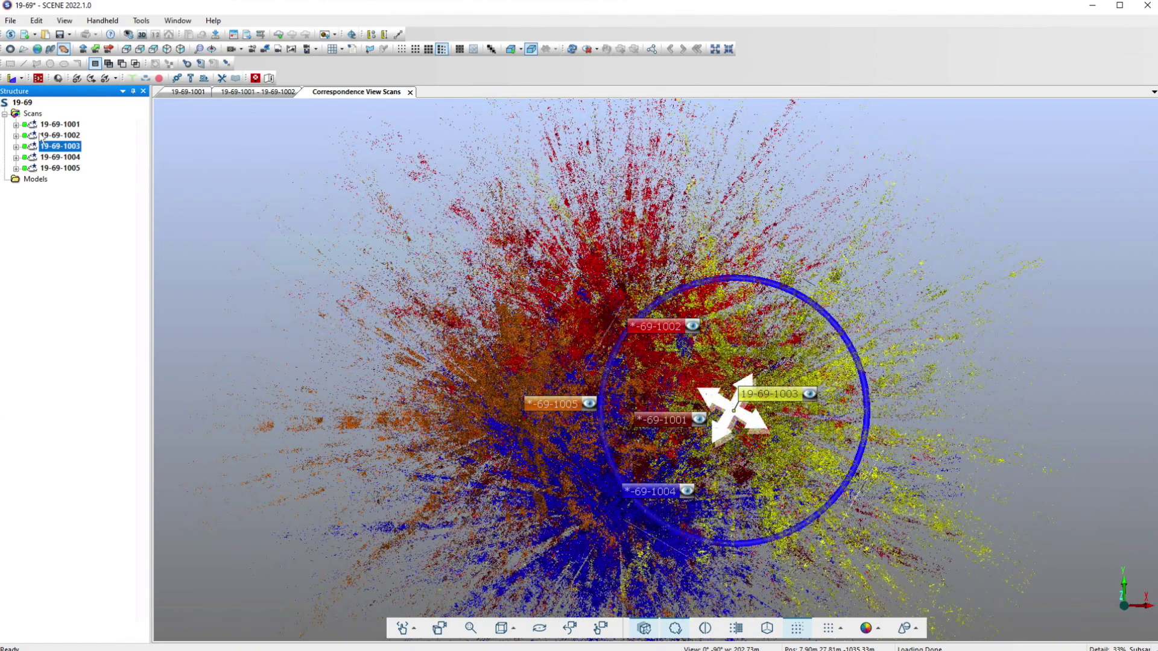
Hide scans 19-69-1003, 19-69-1004 and 19-69-1005 in the Correspondence View, leaving 19-69-1001 and 19-69-1002 visible.
left_click(59, 125)
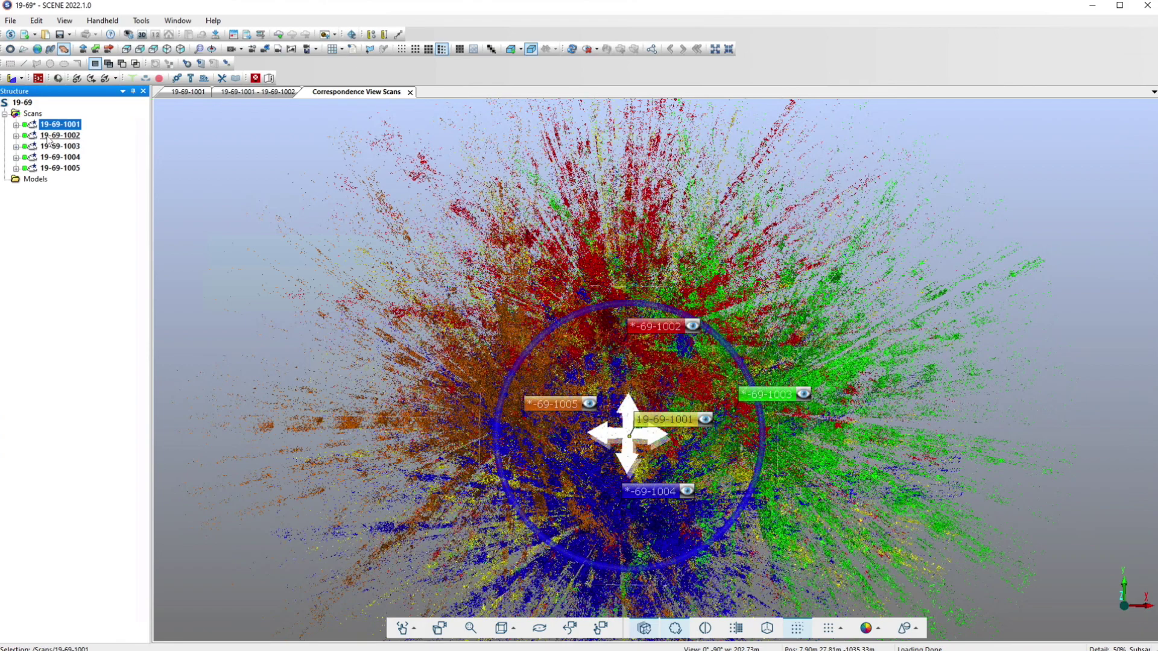
left_click(60, 146)
left_click(68, 170, "ctrl")
left_click(59, 157, "ctrl")
right_click(68, 164)
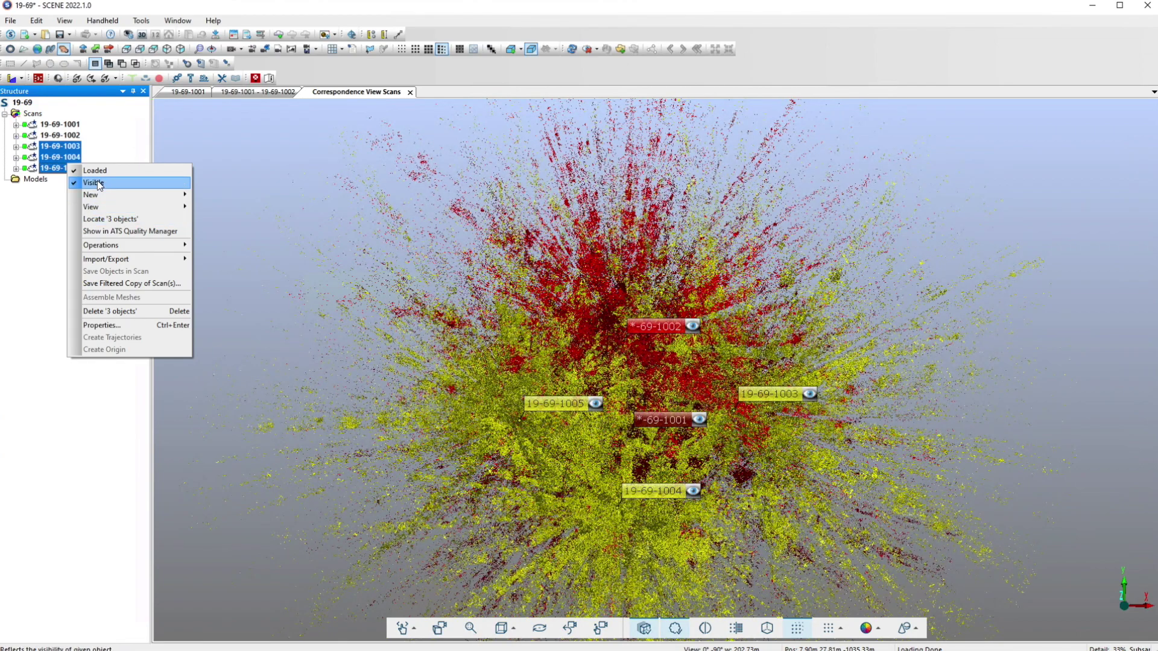
left_click(97, 182)
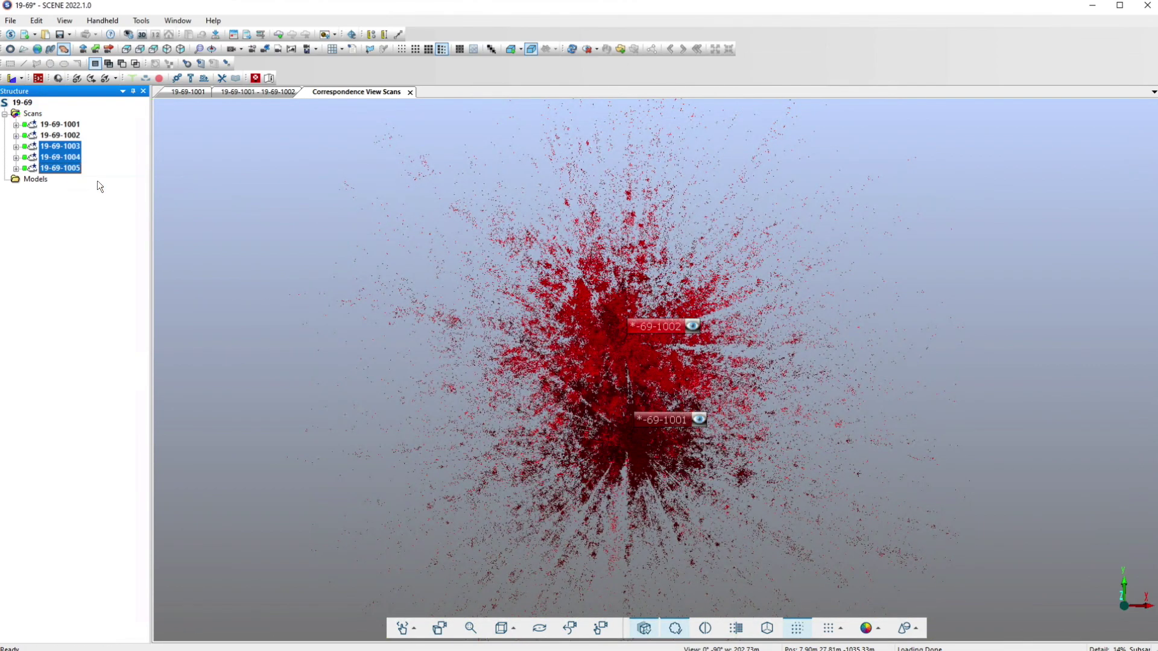
left_click(60, 135)
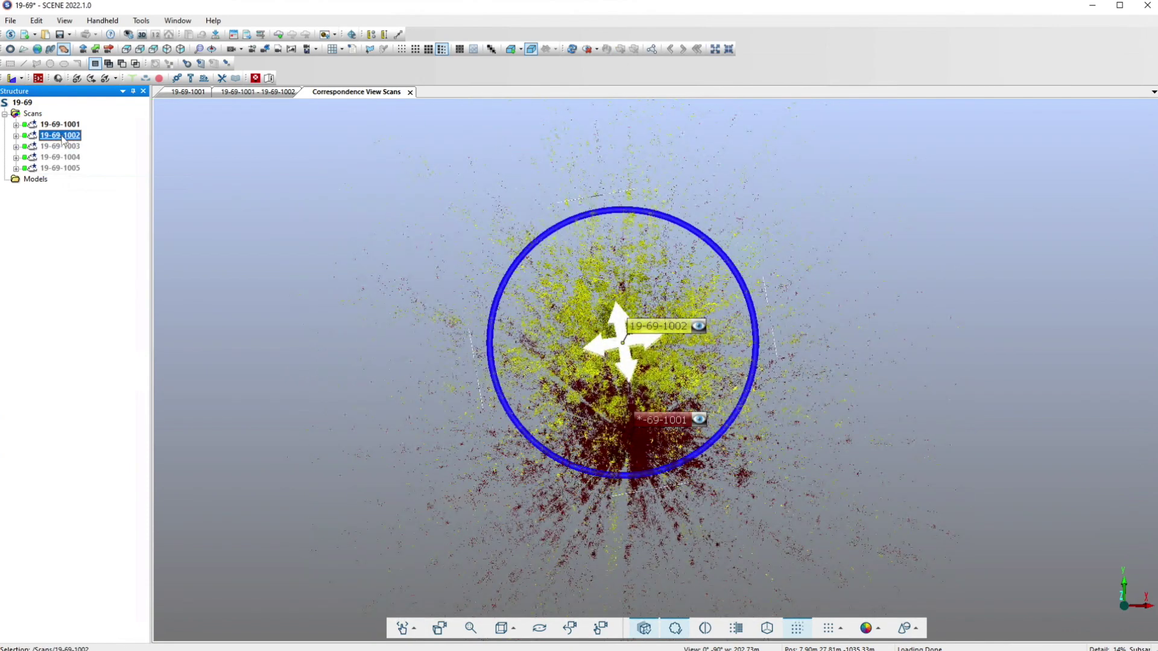
right_click(63, 139)
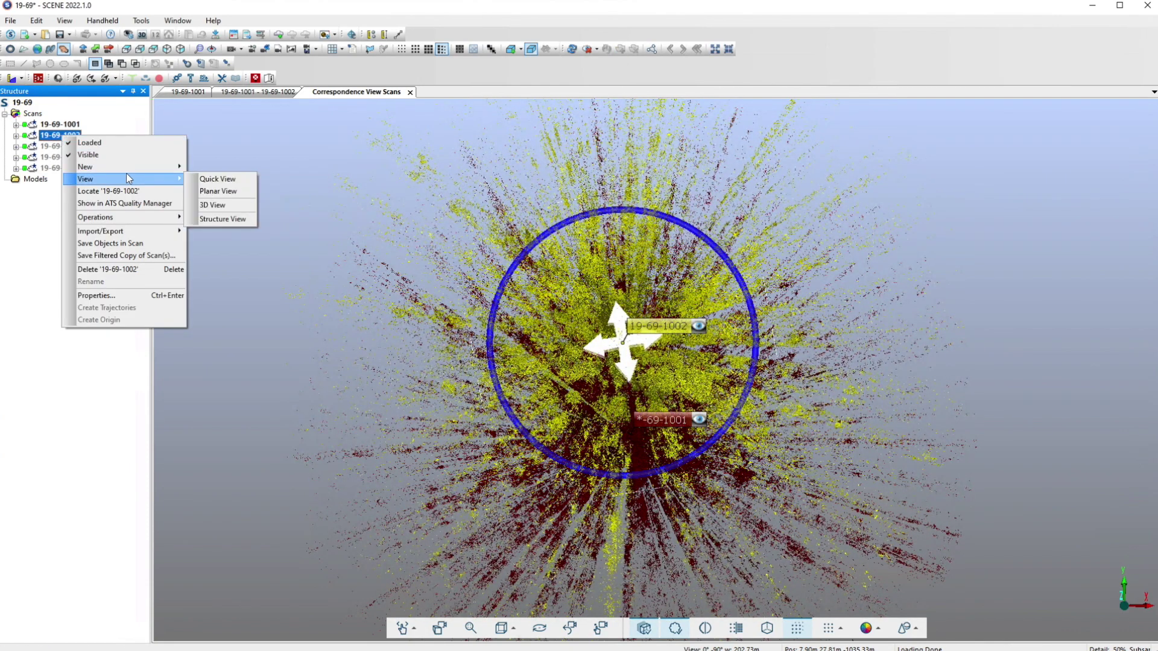
mouse_move(126, 173)
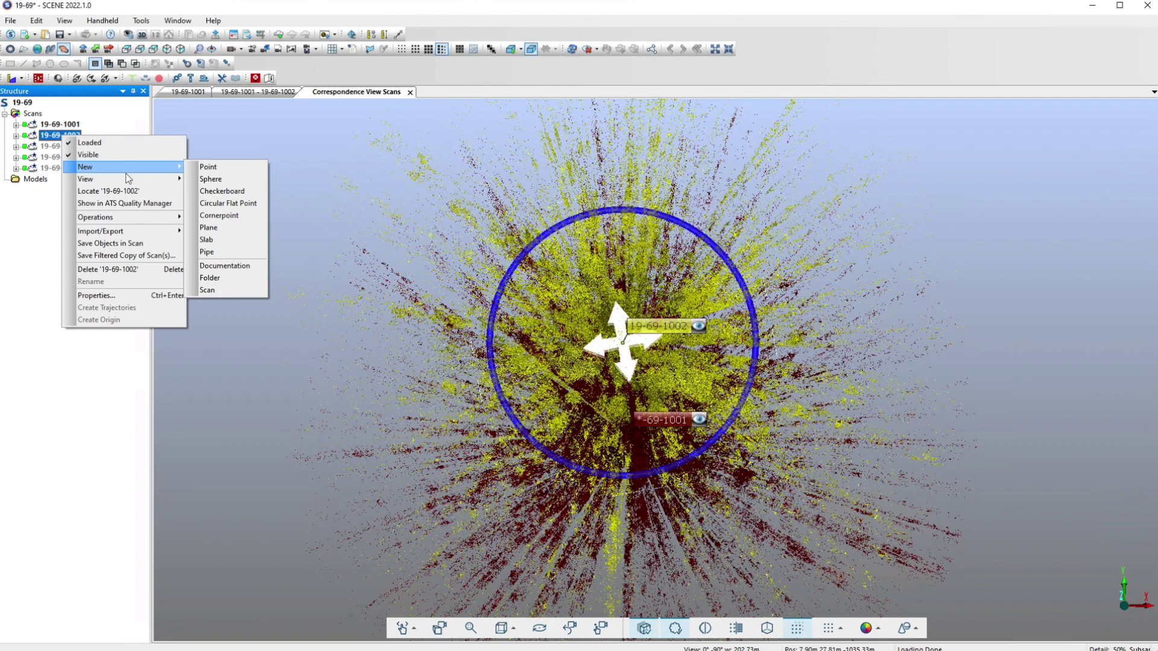
left_click(254, 259)
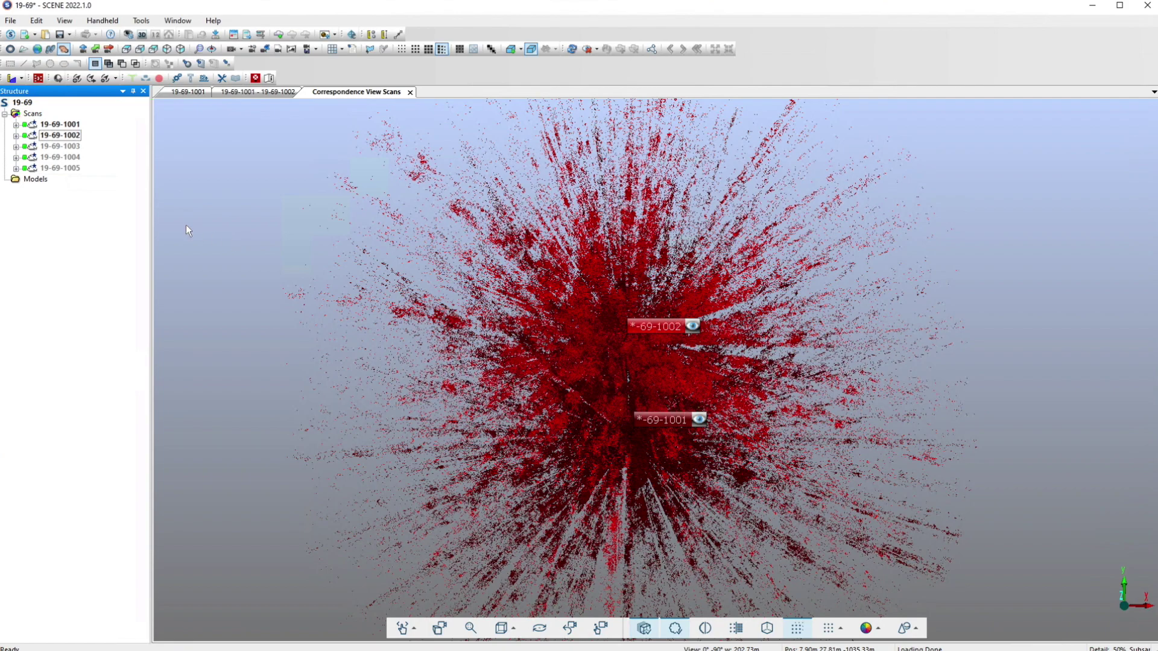
List the checkerboard markers under scans 19-69-1001 and 19-69-1002 and examine their positions up close in the Correspondence View.
left_click(15, 125)
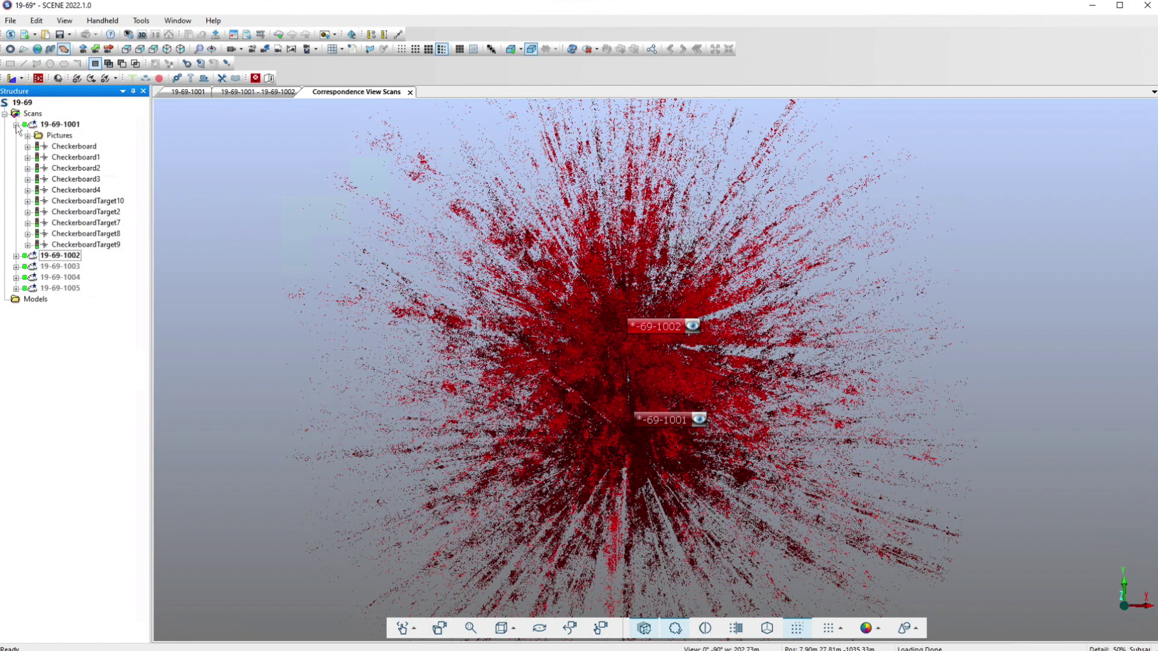
left_click(16, 256)
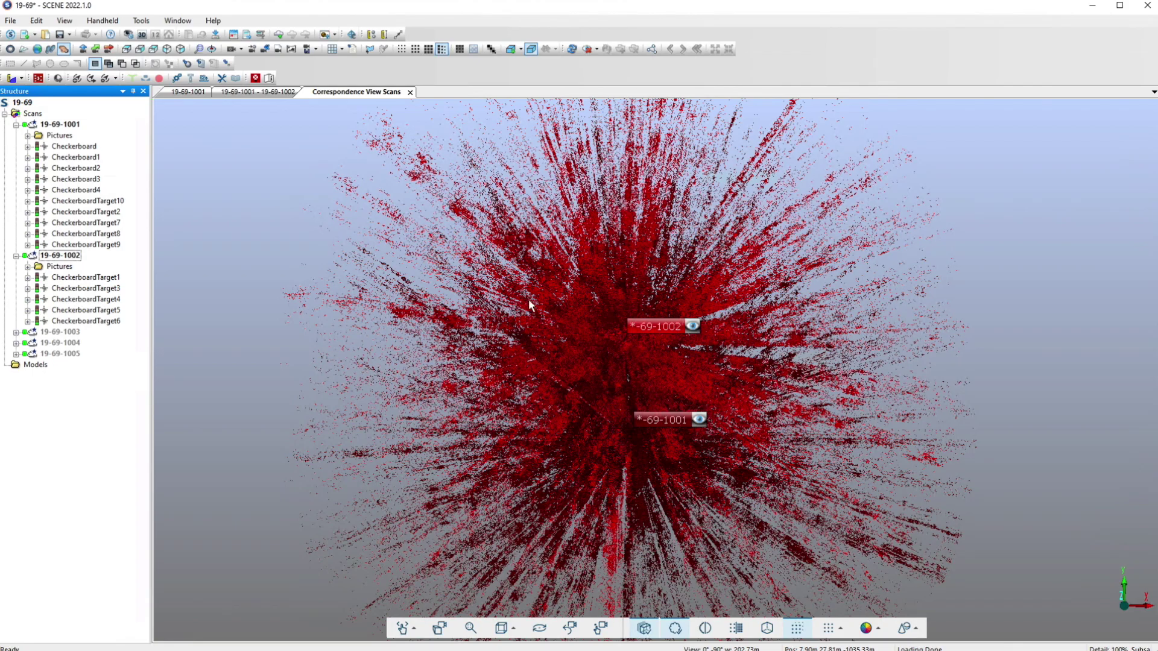
scroll(624, 343, "up", 4)
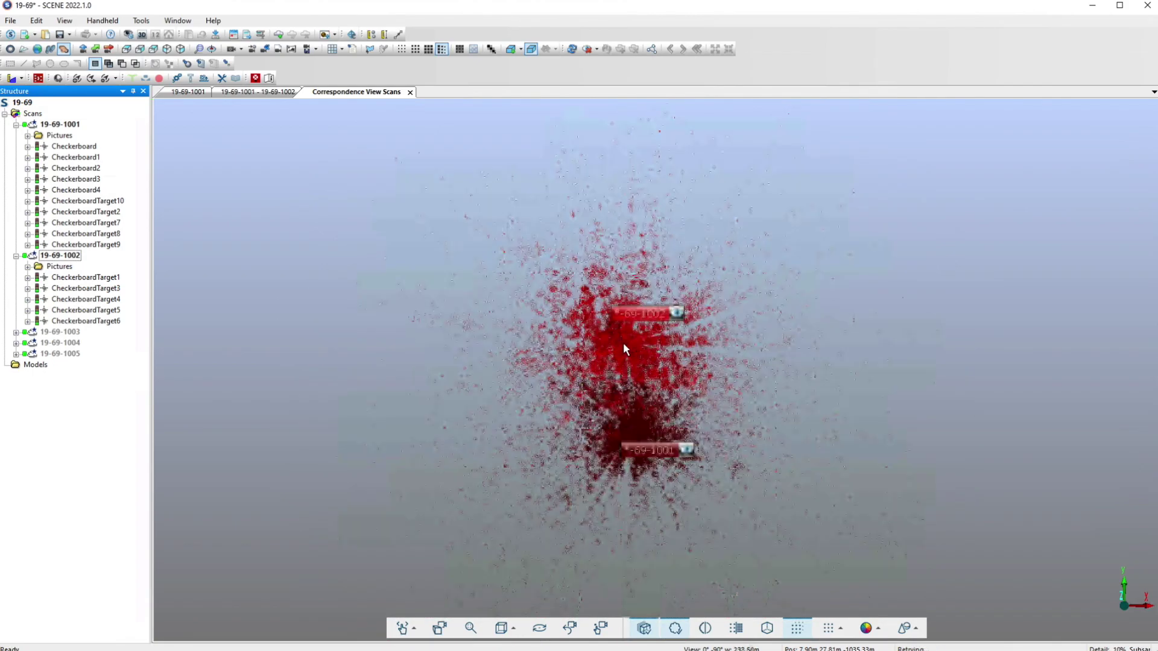
scroll(624, 342, "up", 3)
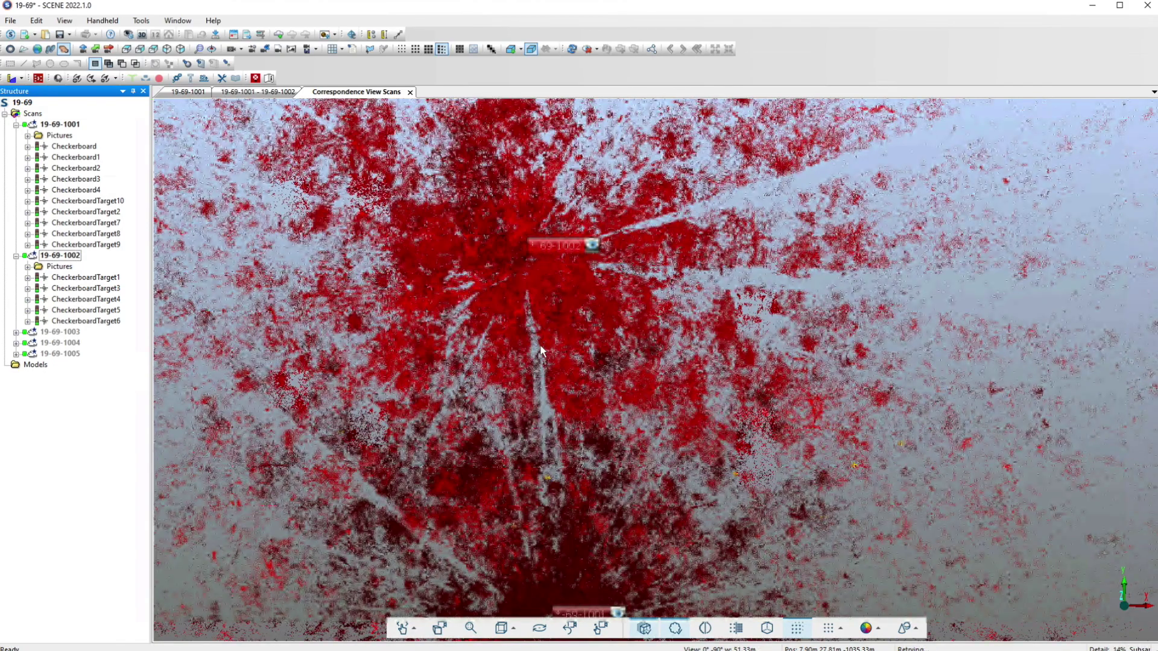
scroll(559, 378, "up", 2)
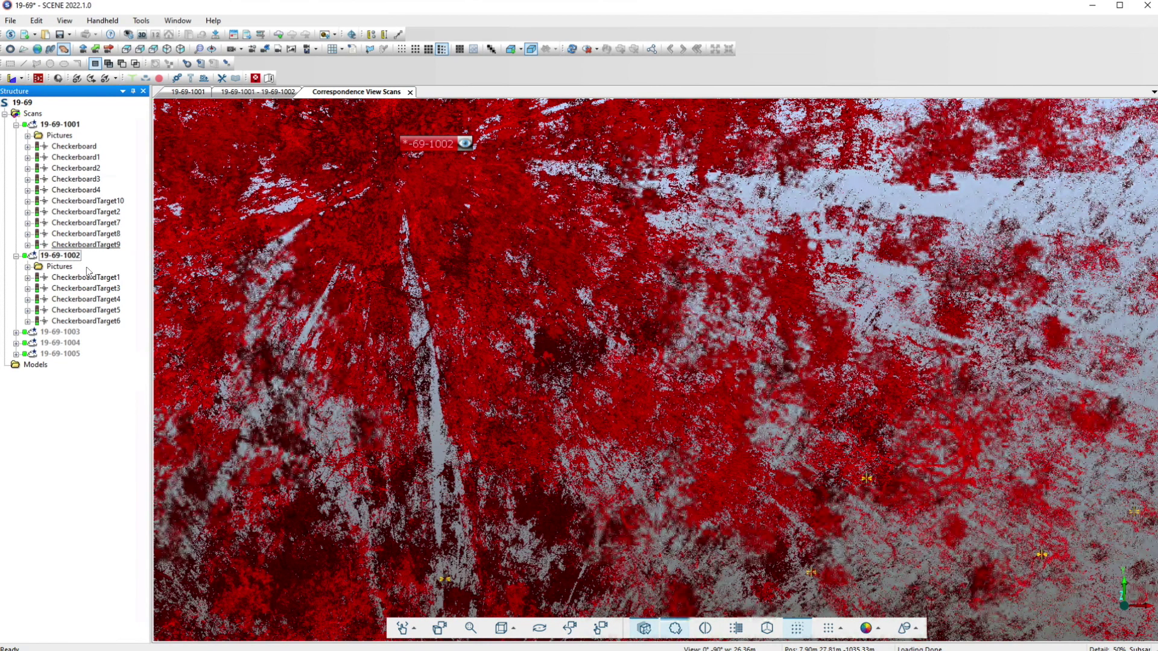
Select scan 19-69-1002 and reposition it relative to 19-69-1001 in the Correspondence View to bring matching checkerboard markers close together.
left_click(85, 268)
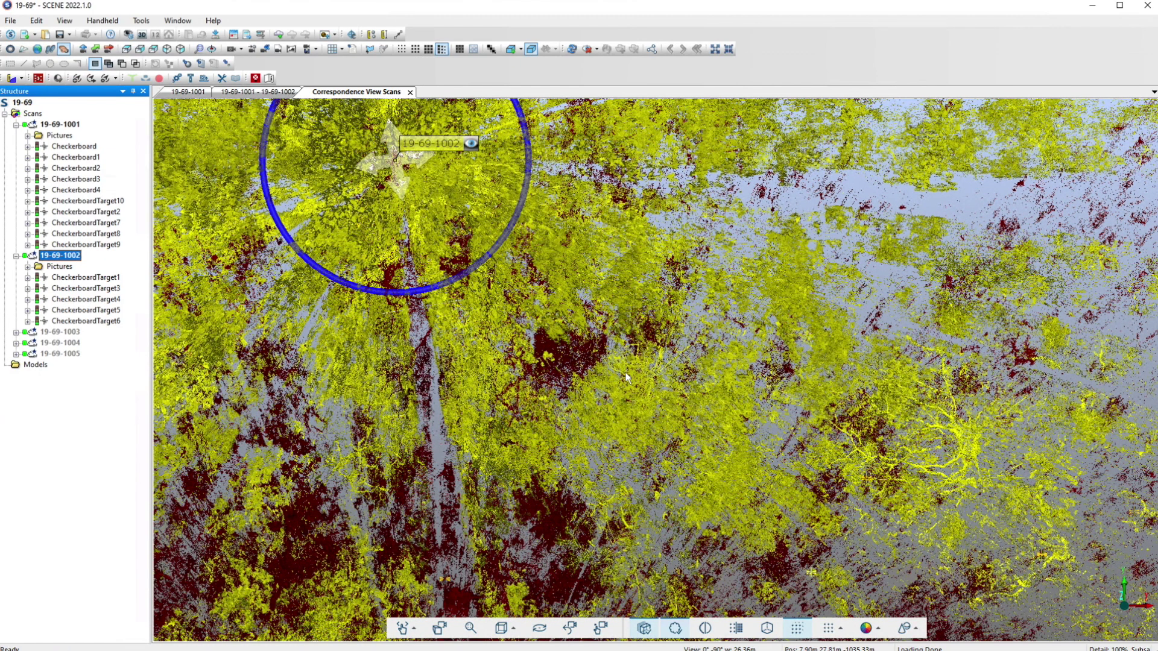
left_click_drag(621, 368, 594, 339)
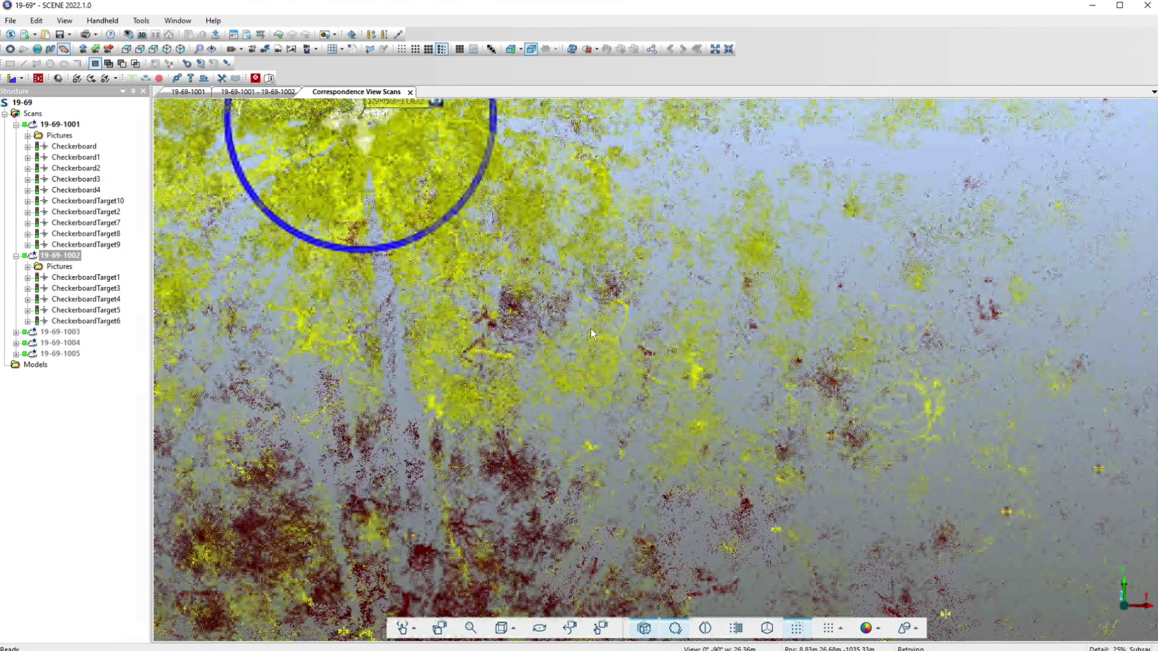
scroll(591, 334, "down", 1)
scroll(592, 329, "down", 1)
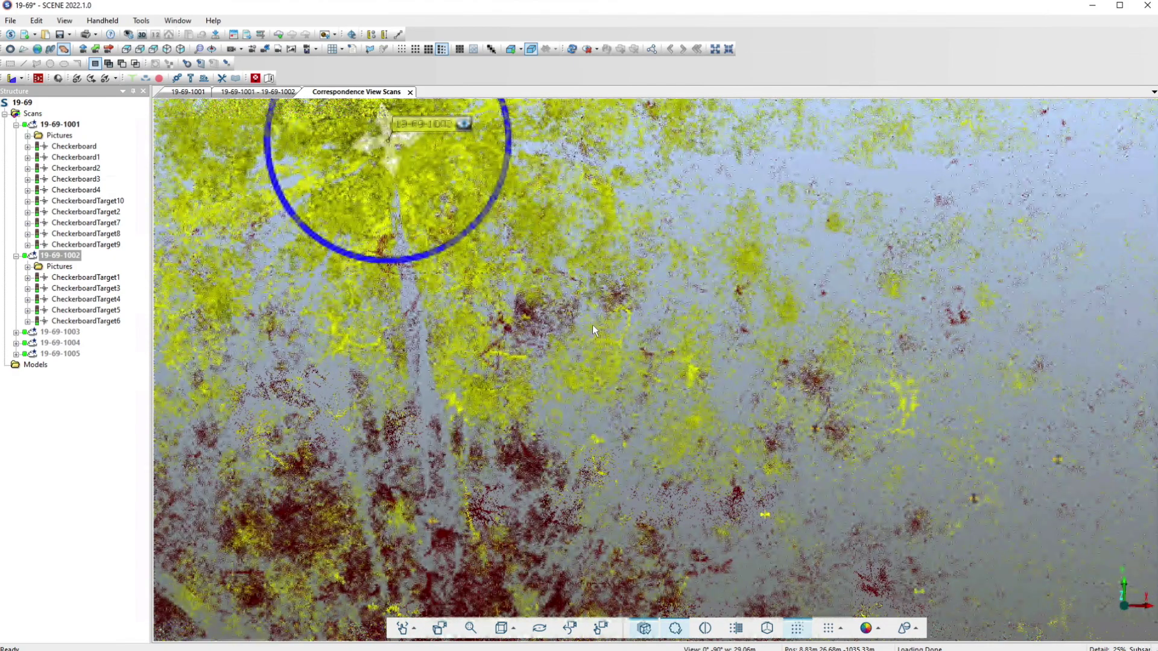
scroll(680, 361, "down", 2)
scroll(682, 377, "down", 2)
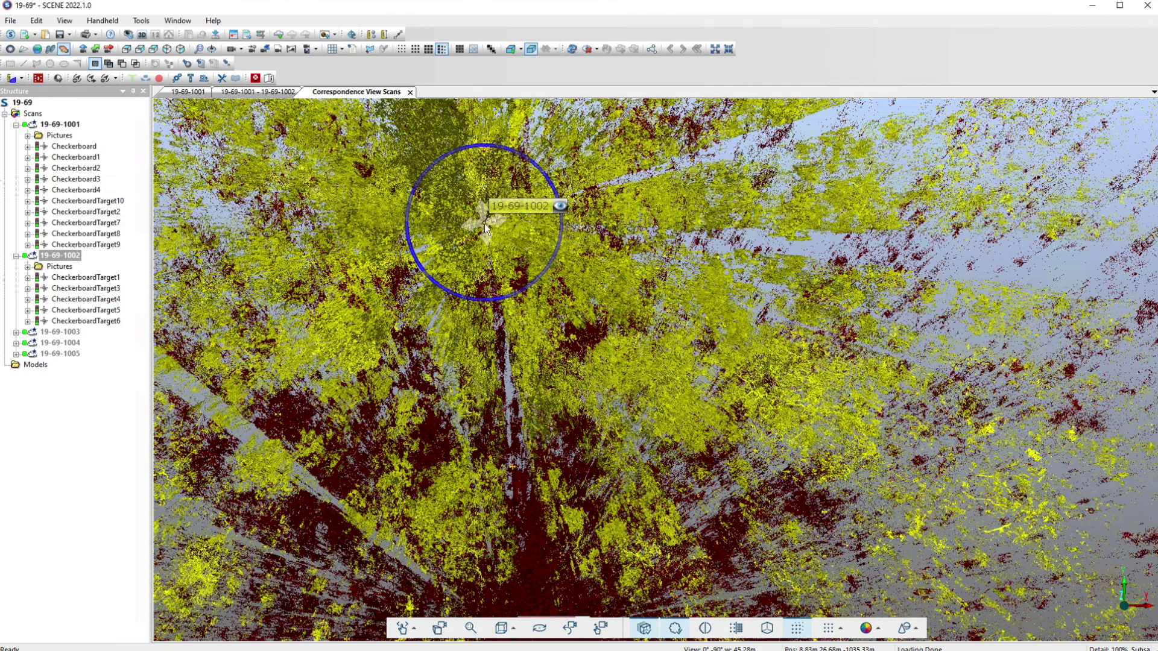
mouse_move(484, 233)
left_mouse_down()
mouse_move(443, 228)
mouse_move(456, 243)
left_mouse_up()
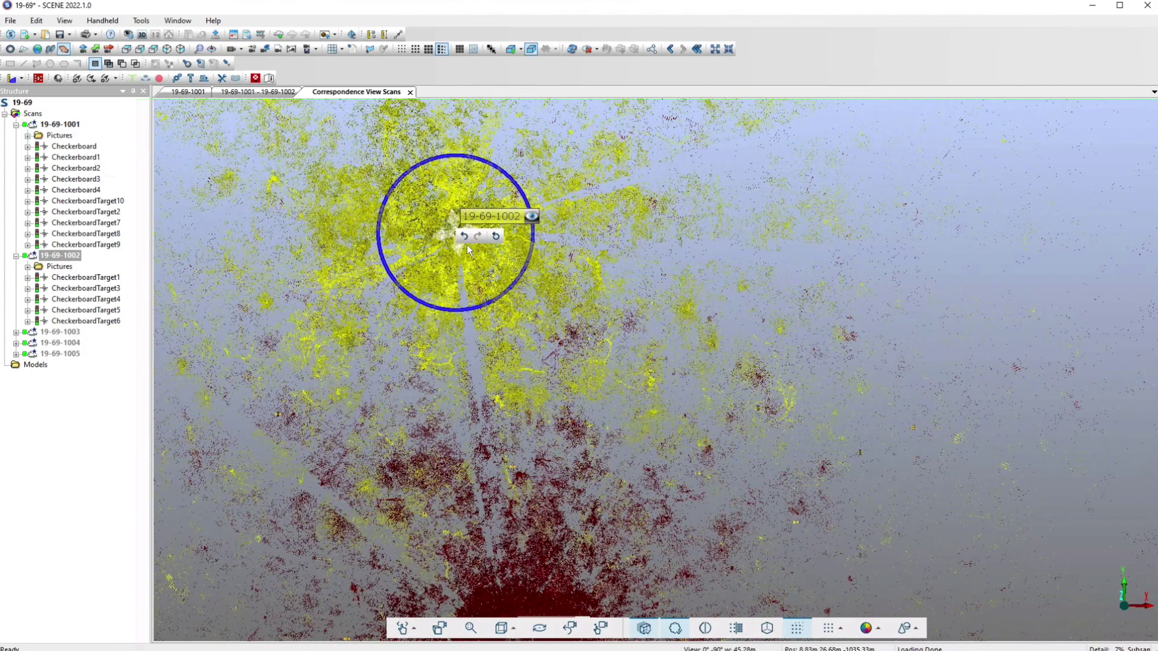
left_click_drag(467, 251, 467, 250)
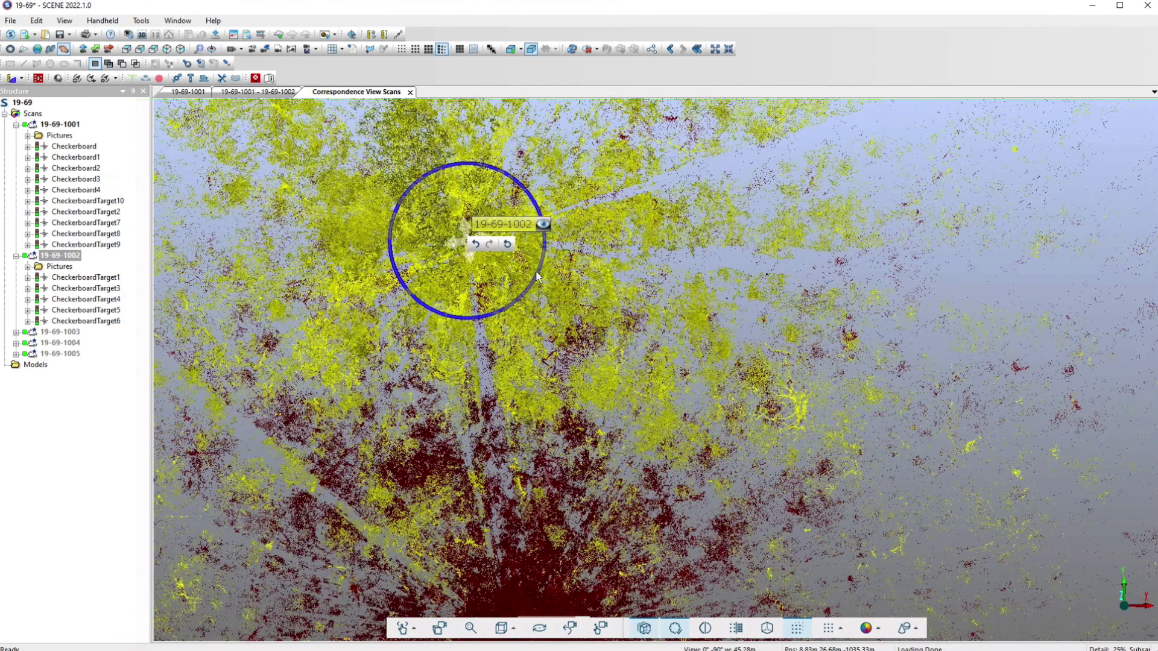
left_click_drag(538, 278, 502, 277)
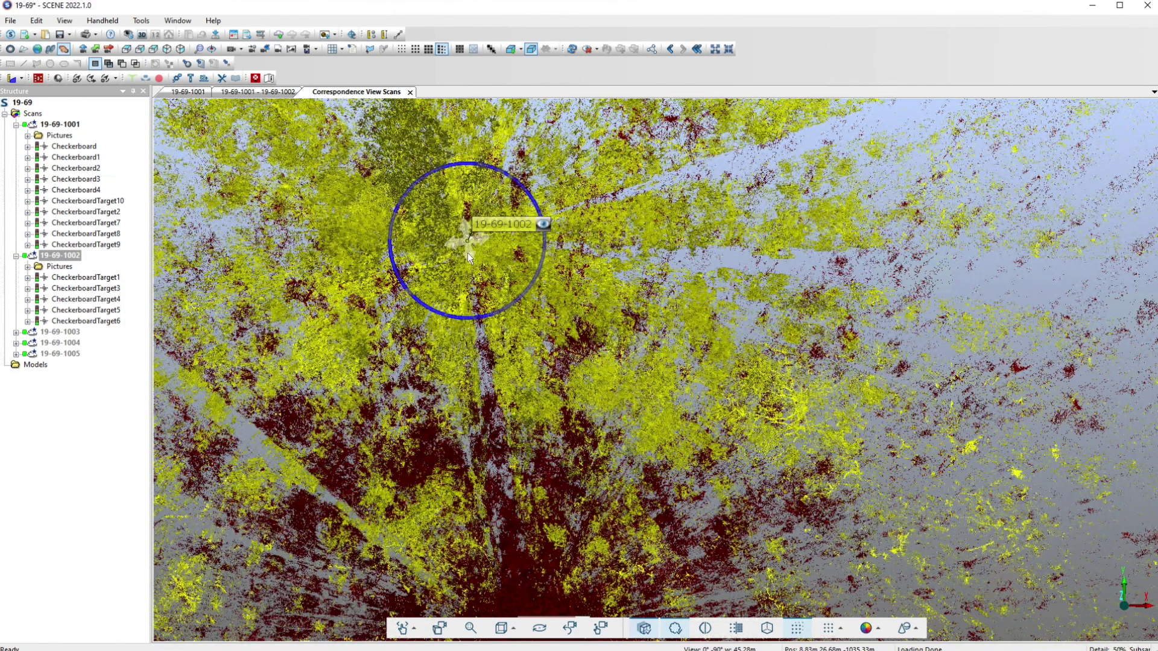
mouse_move(472, 252)
left_mouse_down()
mouse_move(535, 223)
mouse_move(526, 162)
mouse_move(523, 175)
left_mouse_up()
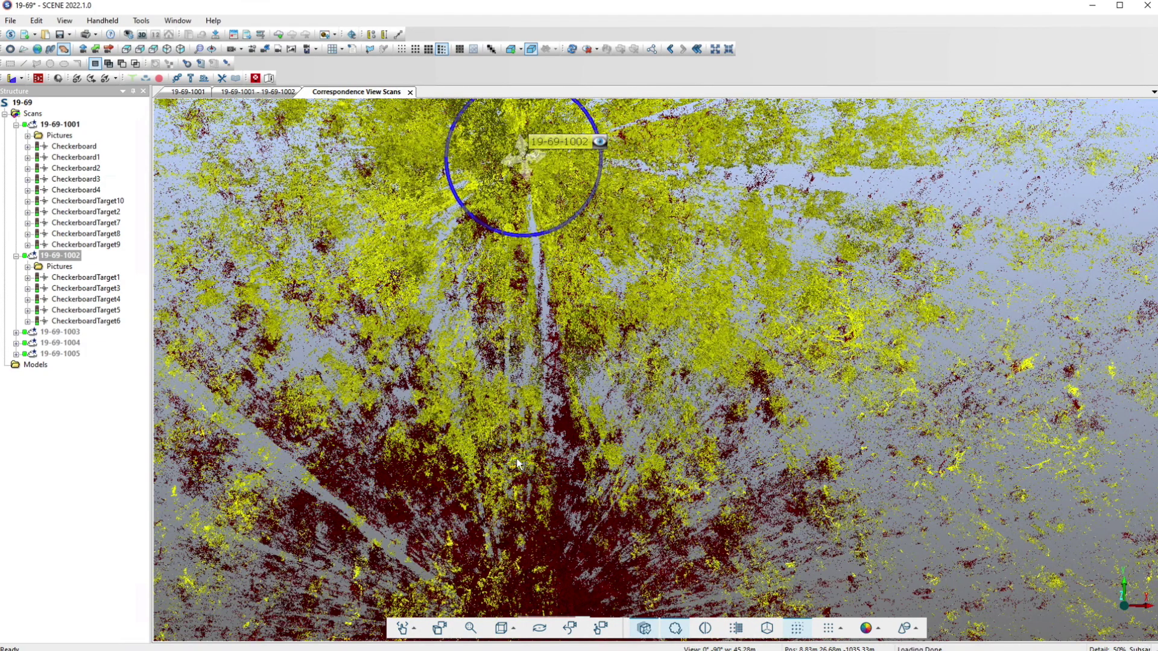
Deselect the scan and force a correspondence between CheckerboardTarget1 of 19-69-1002 and CheckerboardTarget2 of 19-69-1001.
scroll(515, 468, "down", 3)
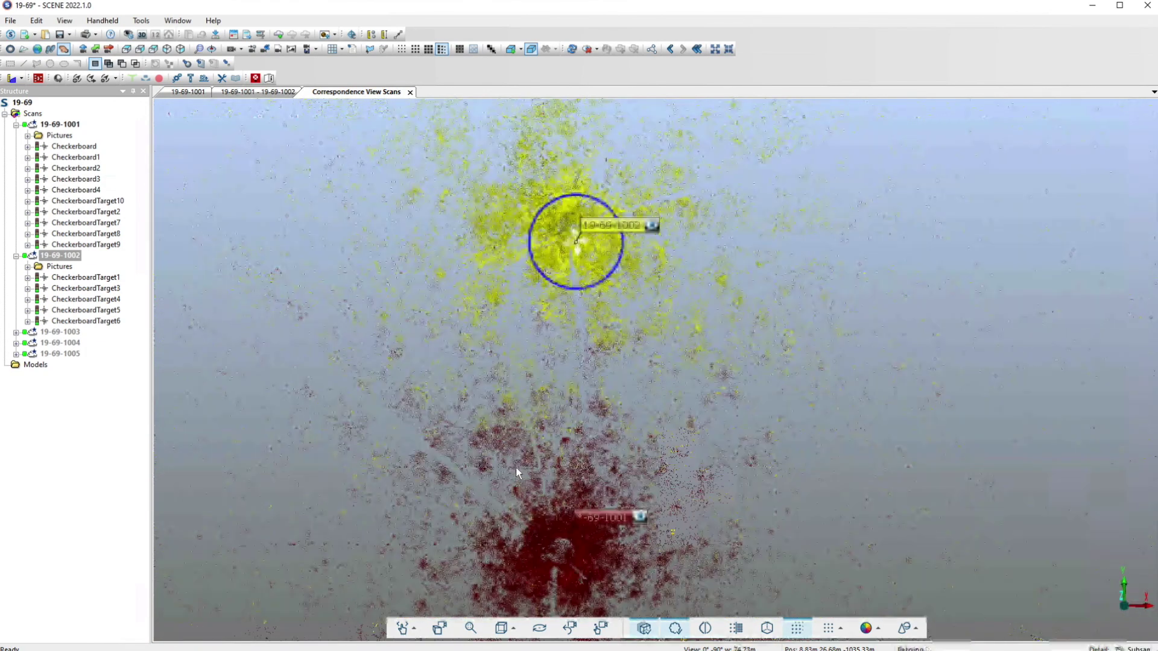
scroll(550, 435, "up", 3)
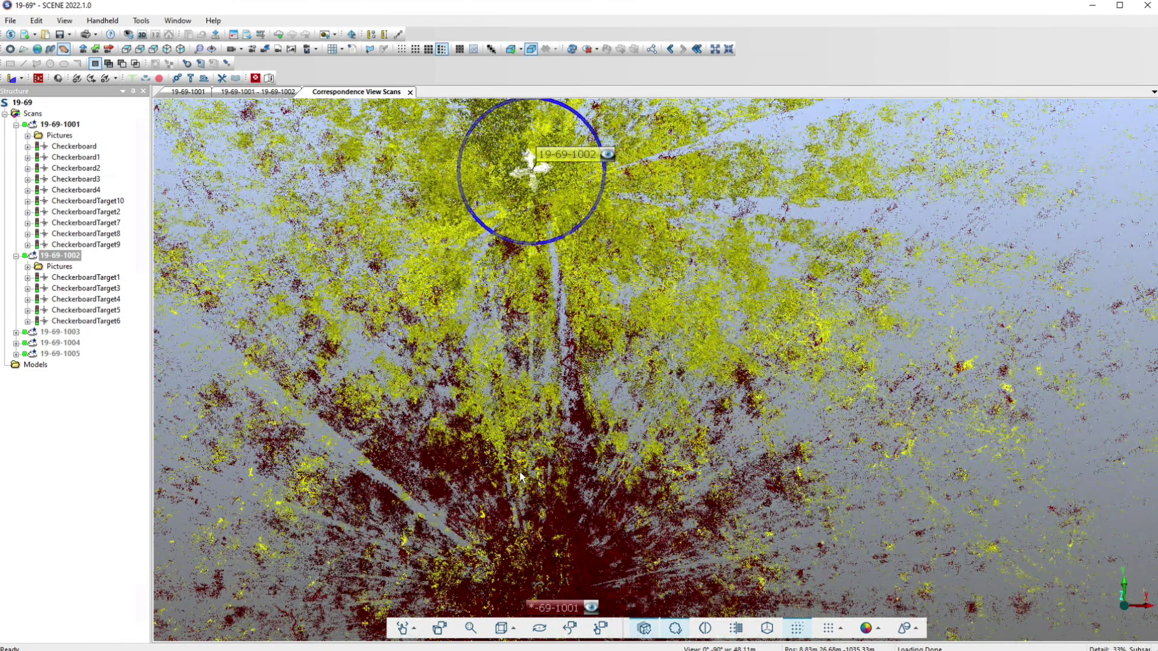
scroll(516, 456, "up", 5)
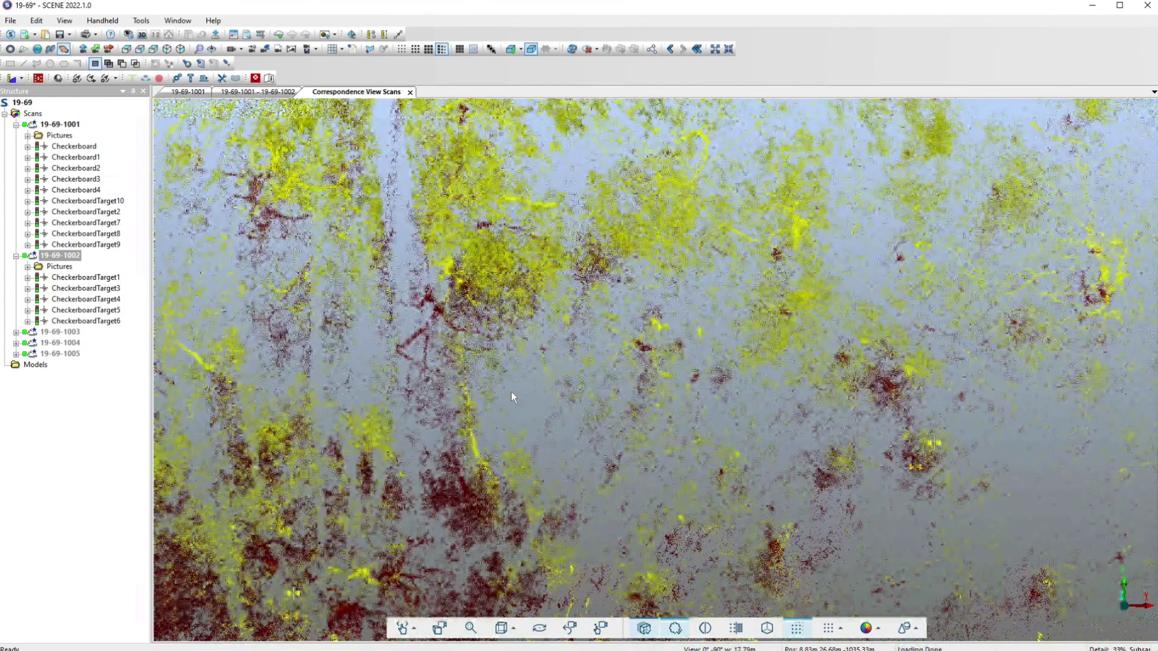
left_click(512, 394)
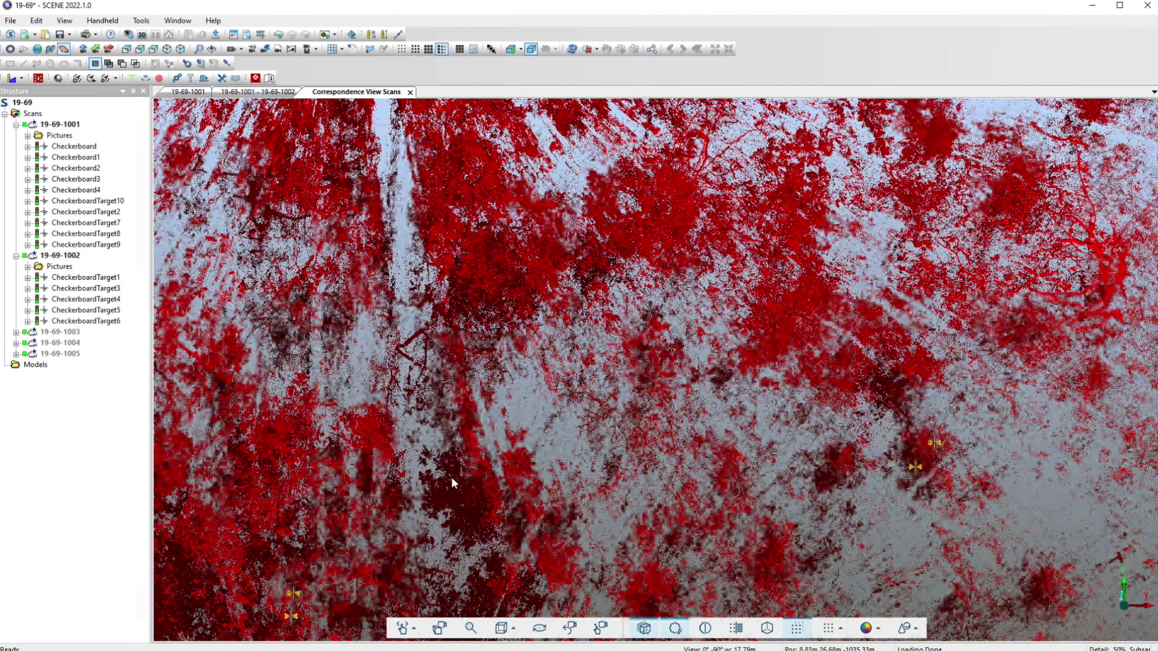
right_click(453, 480)
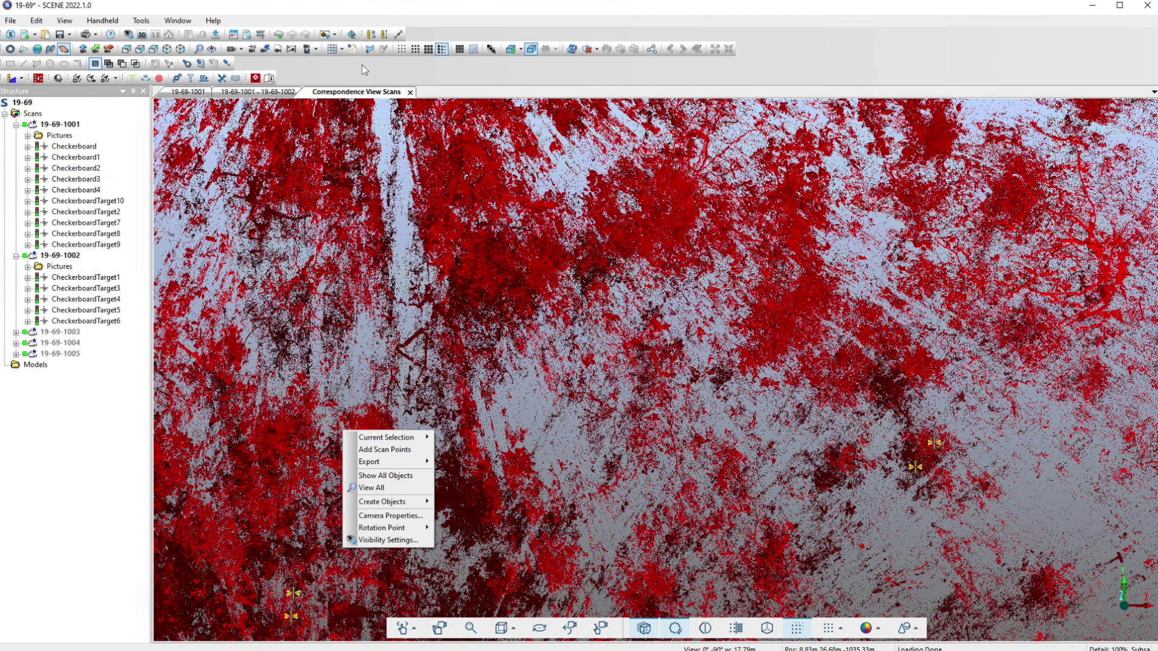
left_click(352, 26)
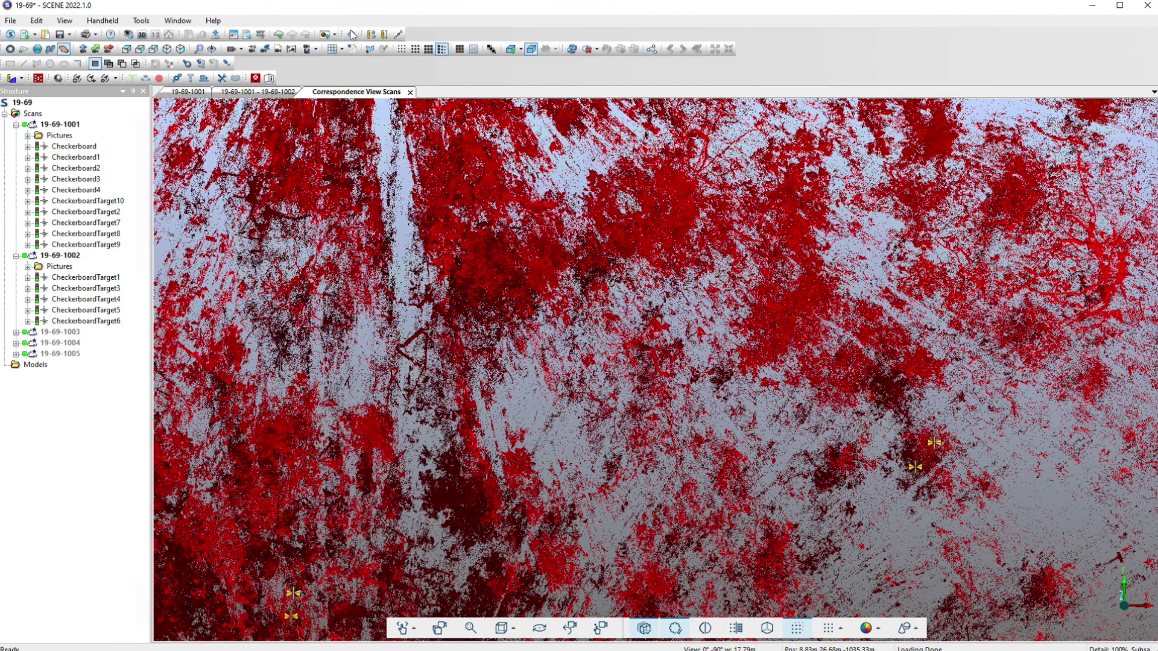
left_click(351, 34)
left_click(293, 592)
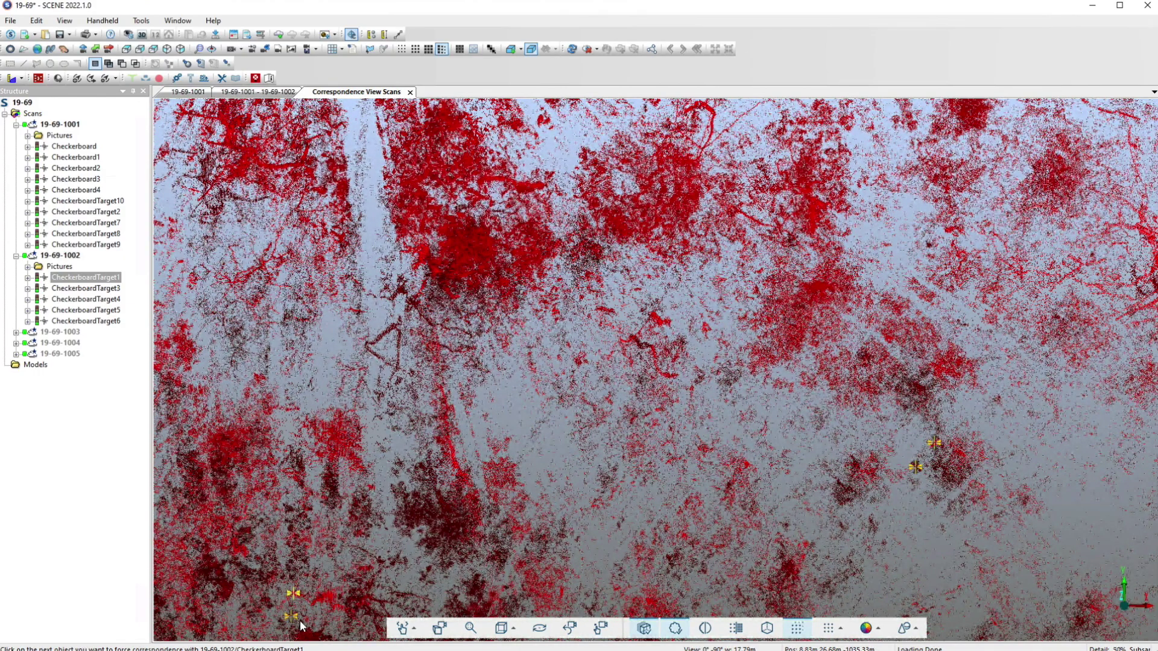
left_click(299, 620)
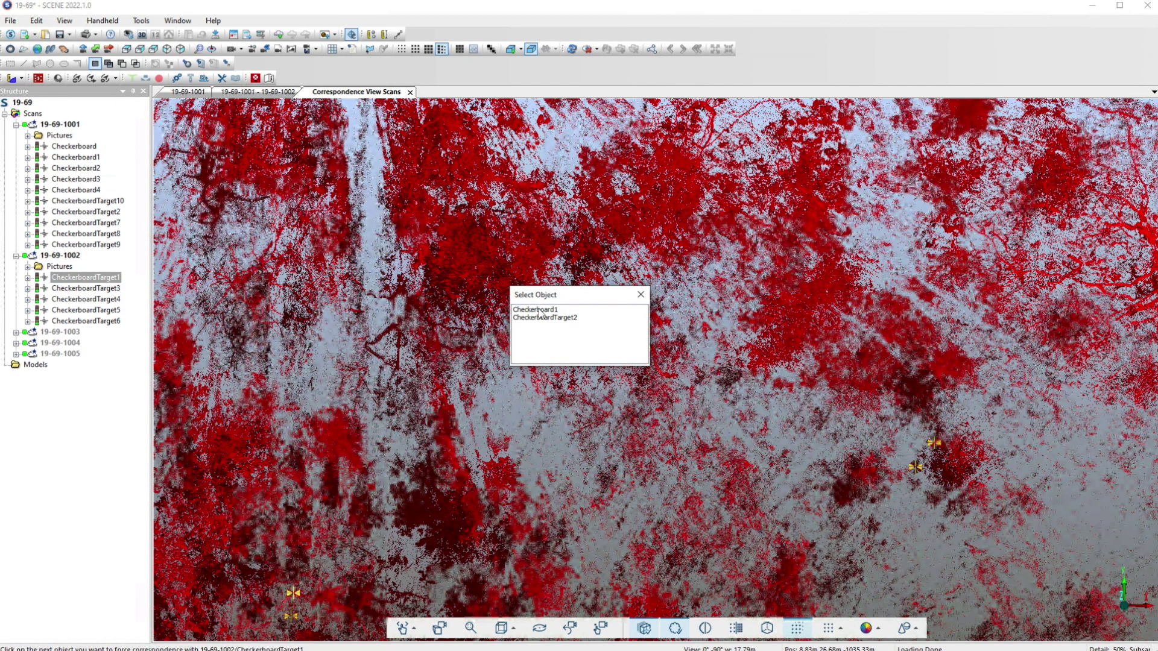
left_click(542, 310)
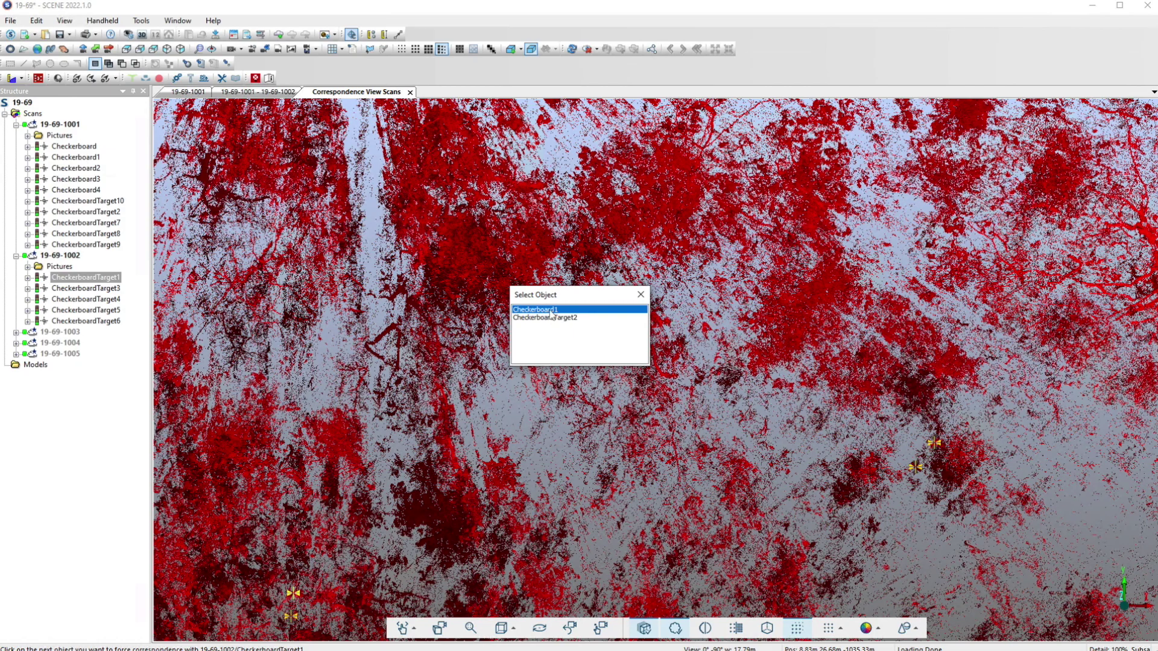
left_click(573, 319)
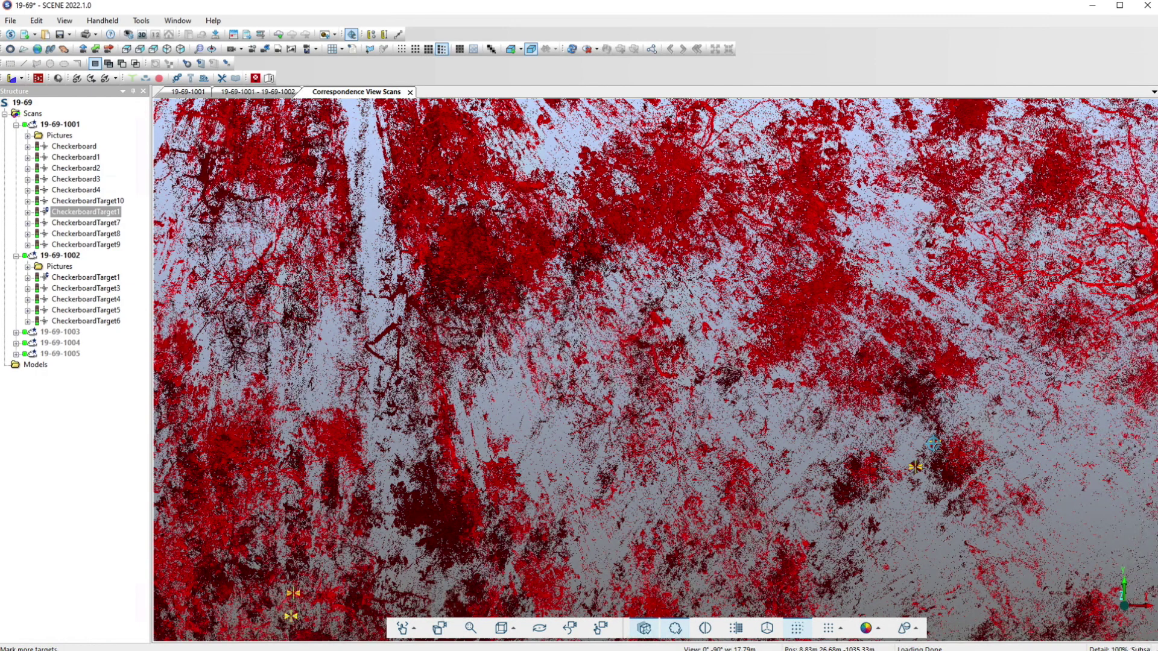
Force a correspondence between CheckerboardTarget3 of 19-69-1002 and Checkerboard2 of 19-69-1001, and leave the forcing mode.
left_click(916, 468)
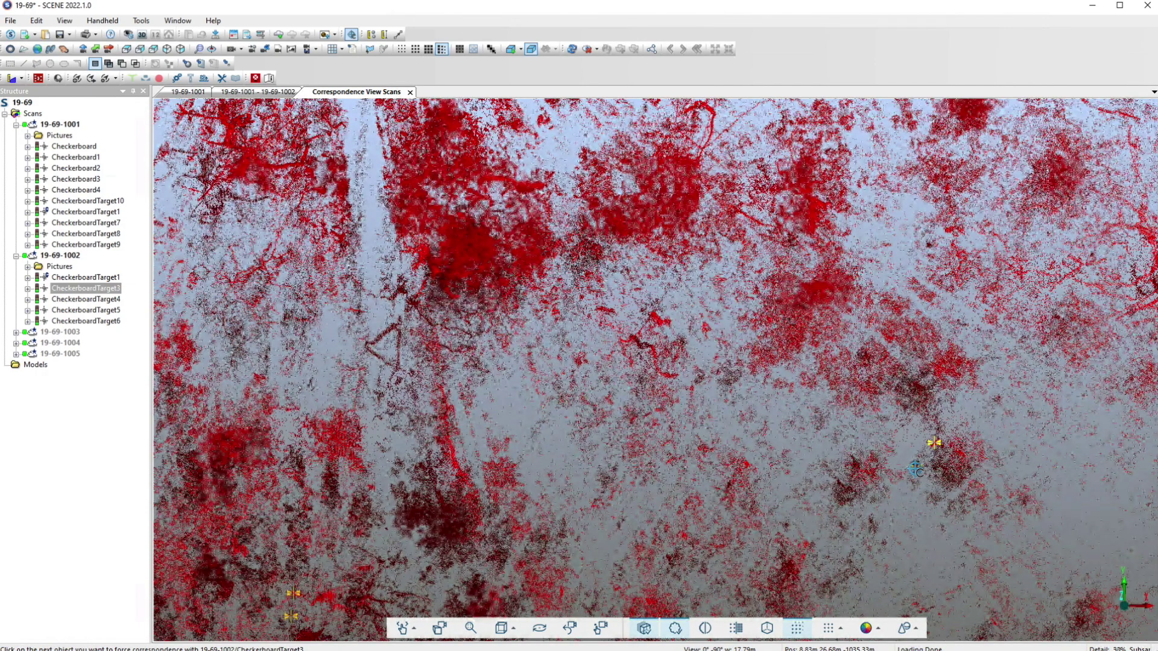
left_click(915, 468)
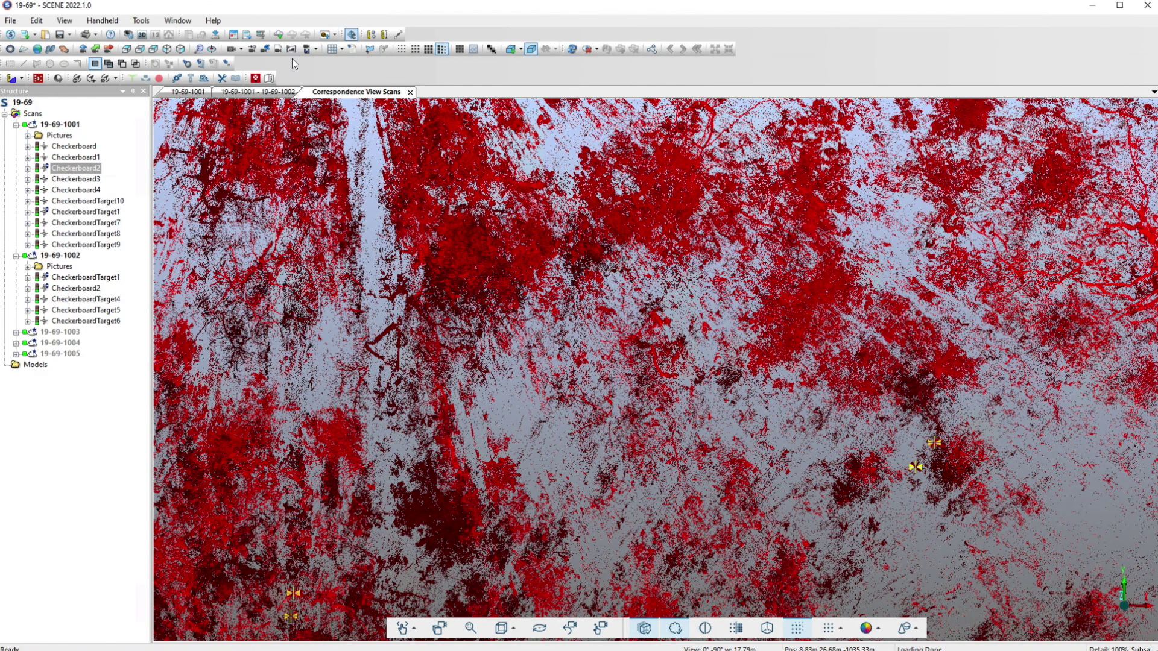
left_click(67, 52)
Force a correspondence between CheckerboardTarget4 of 19-69-1002 and Checkerboard3 of 19-69-1001, and return to normal navigation.
scroll(554, 171, "up", 1)
scroll(555, 173, "up", 1)
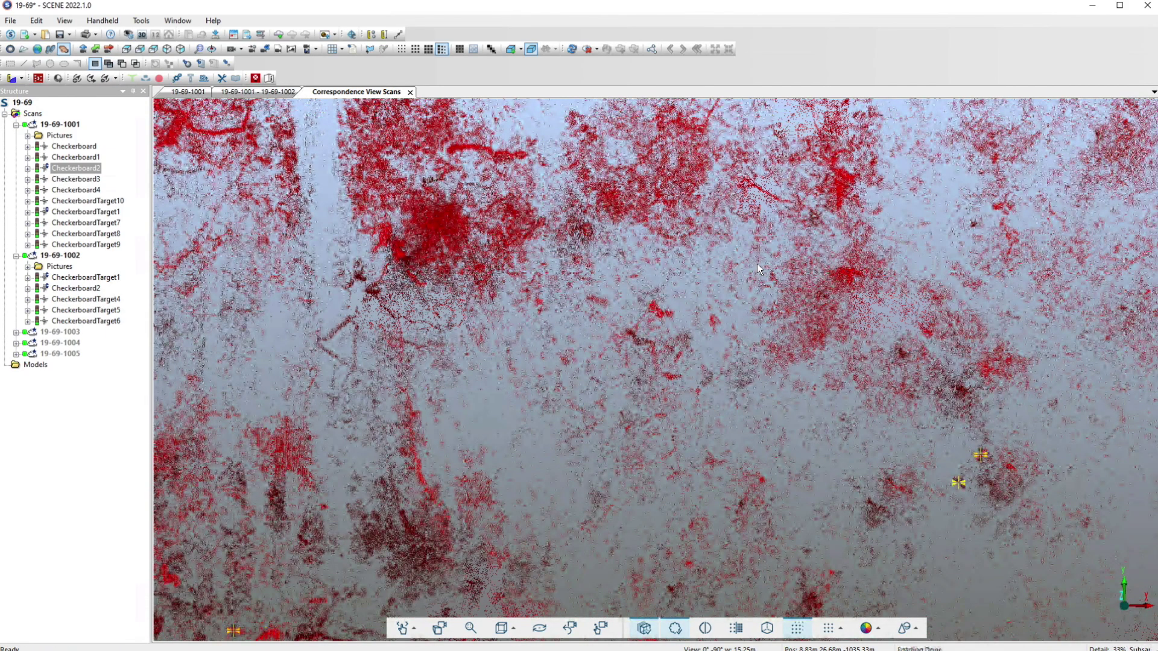
scroll(758, 263, "down", 3)
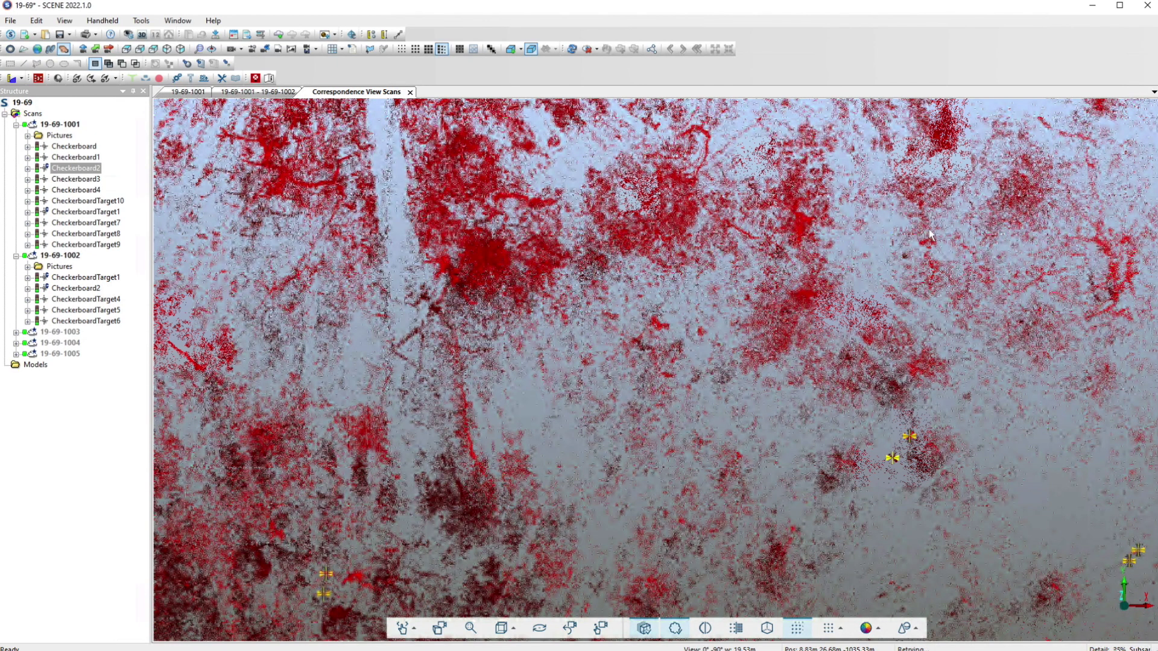
scroll(852, 211, "down", 4)
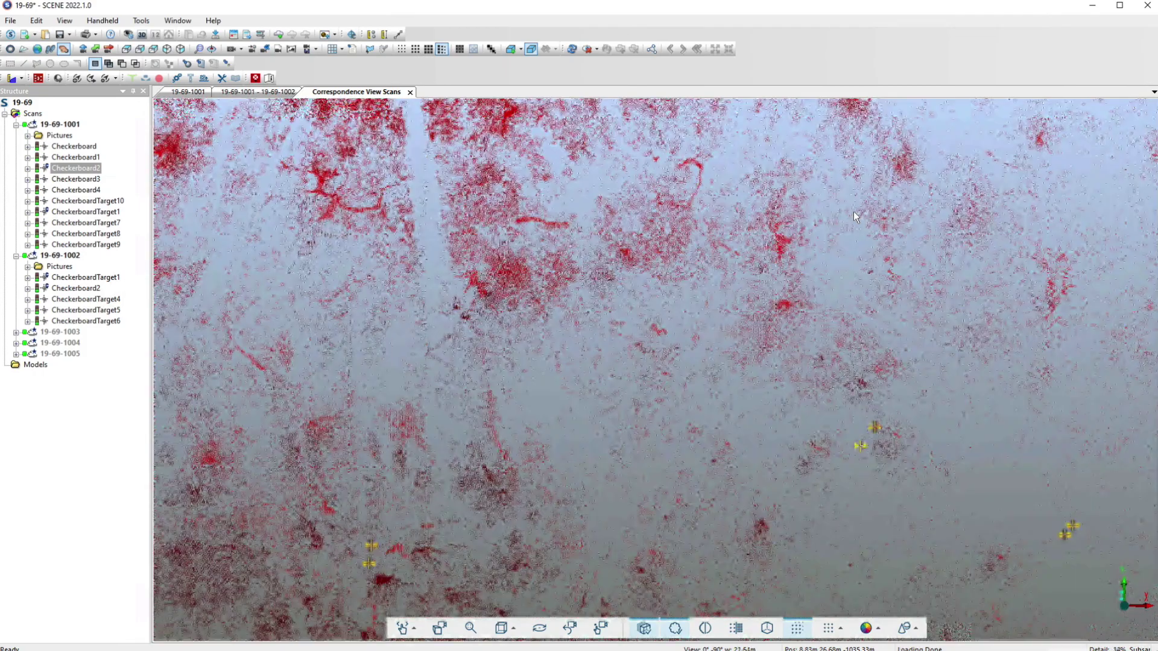
scroll(866, 212, "down", 1)
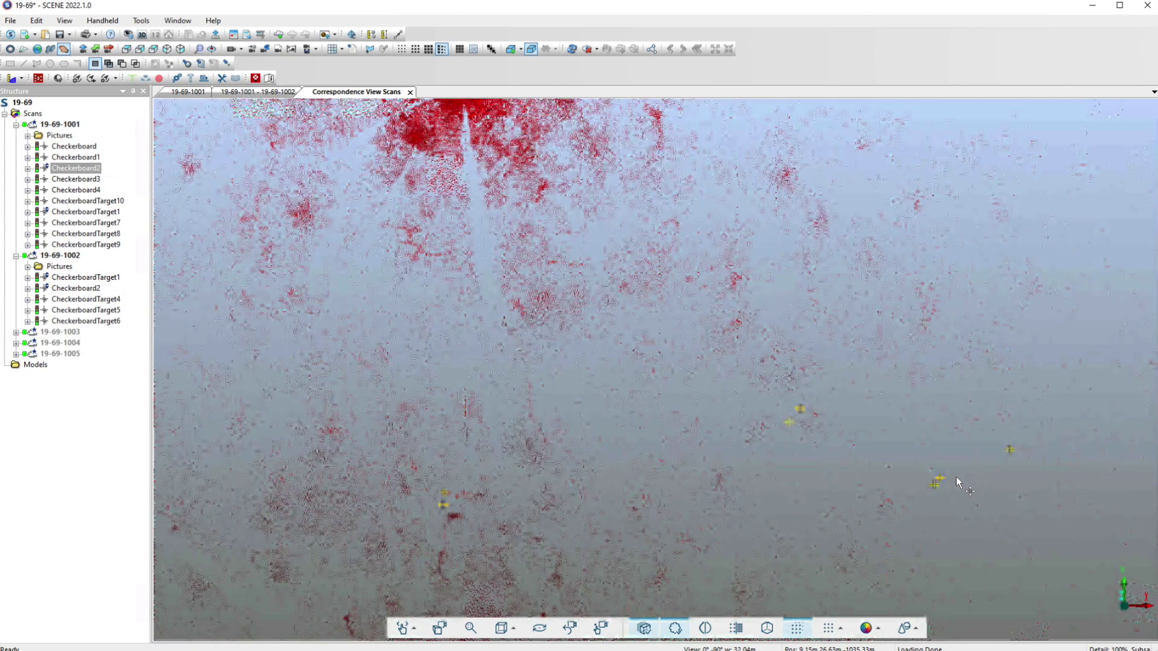
left_click_drag(957, 477, 916, 444)
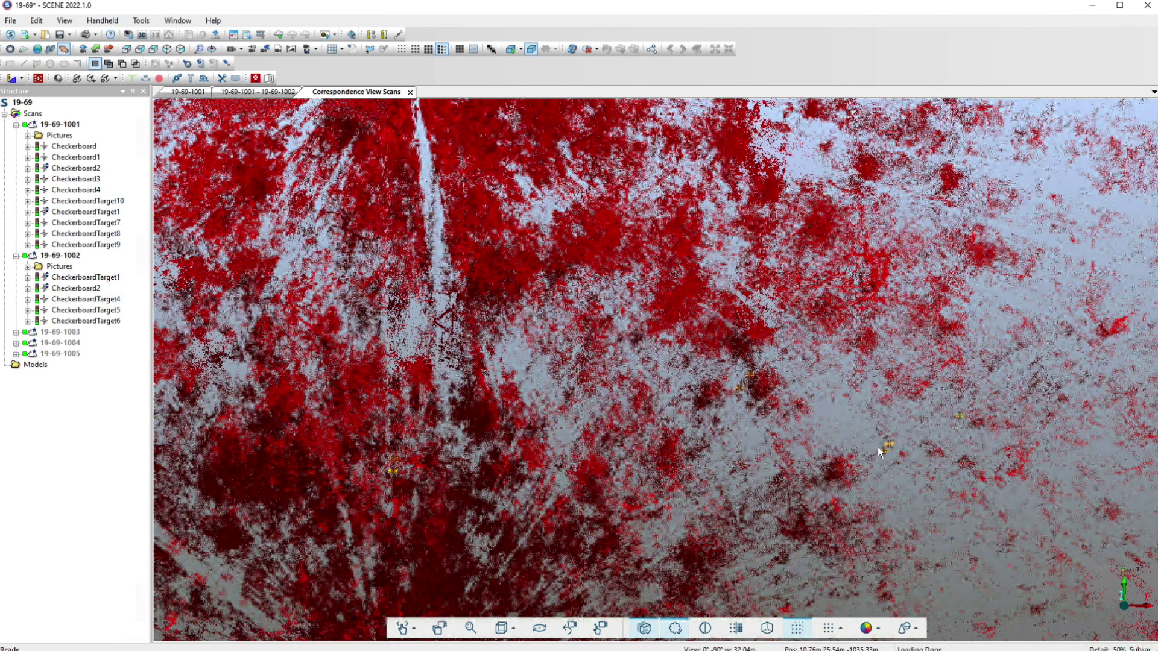
scroll(878, 447, "up", 2)
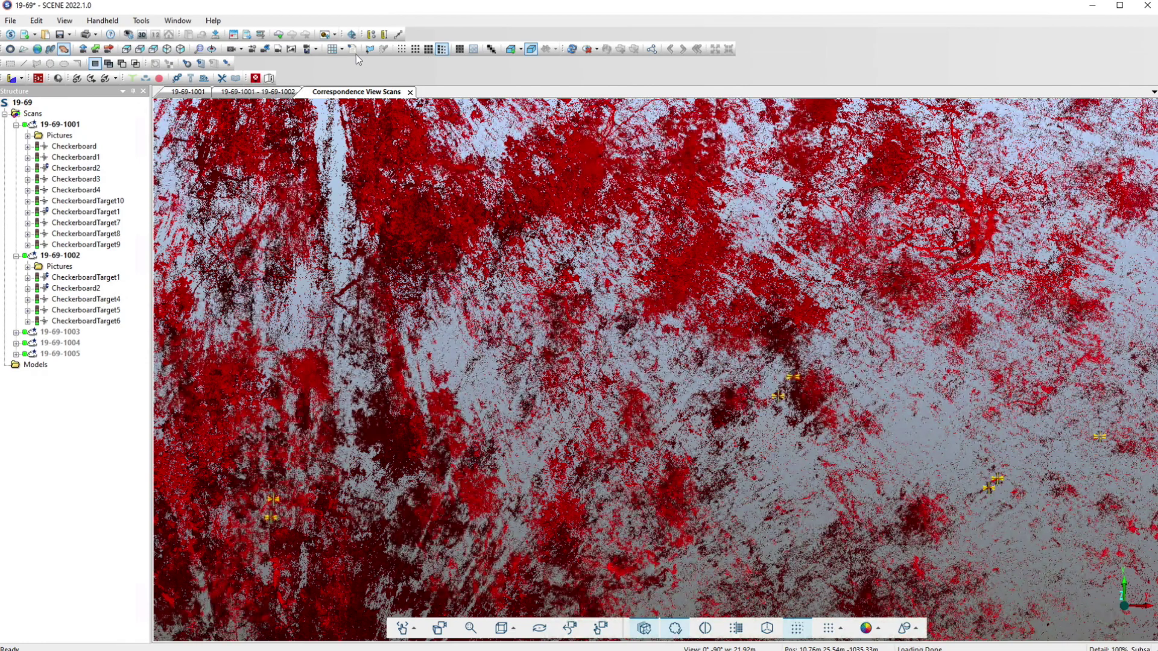
left_click(352, 34)
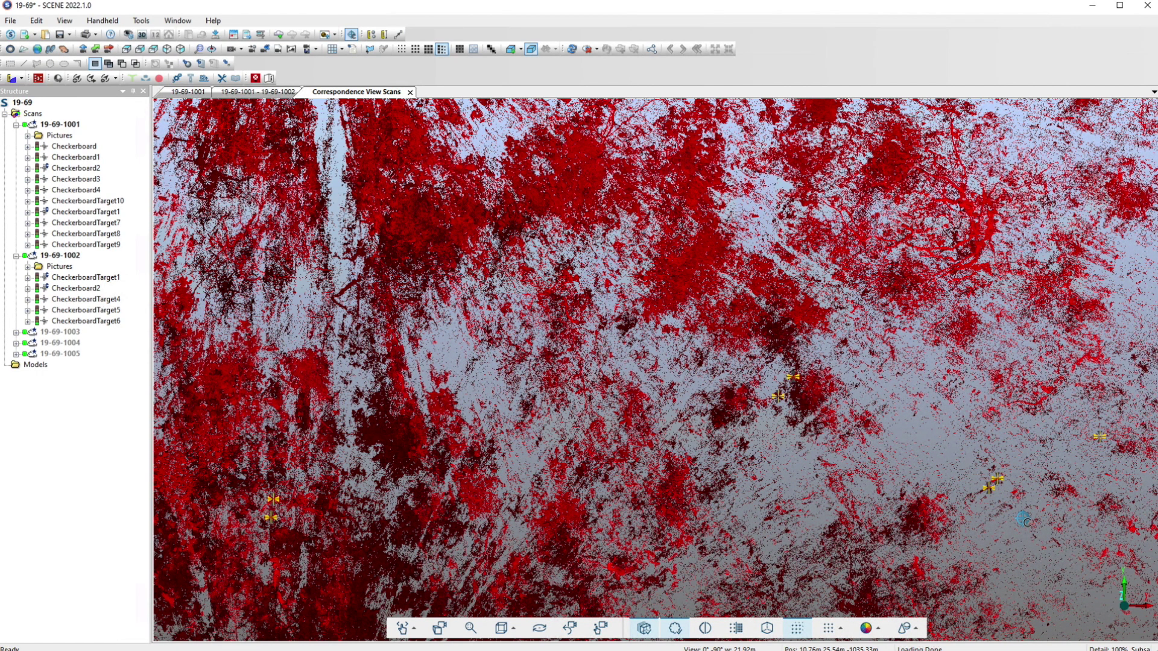
left_click(995, 483)
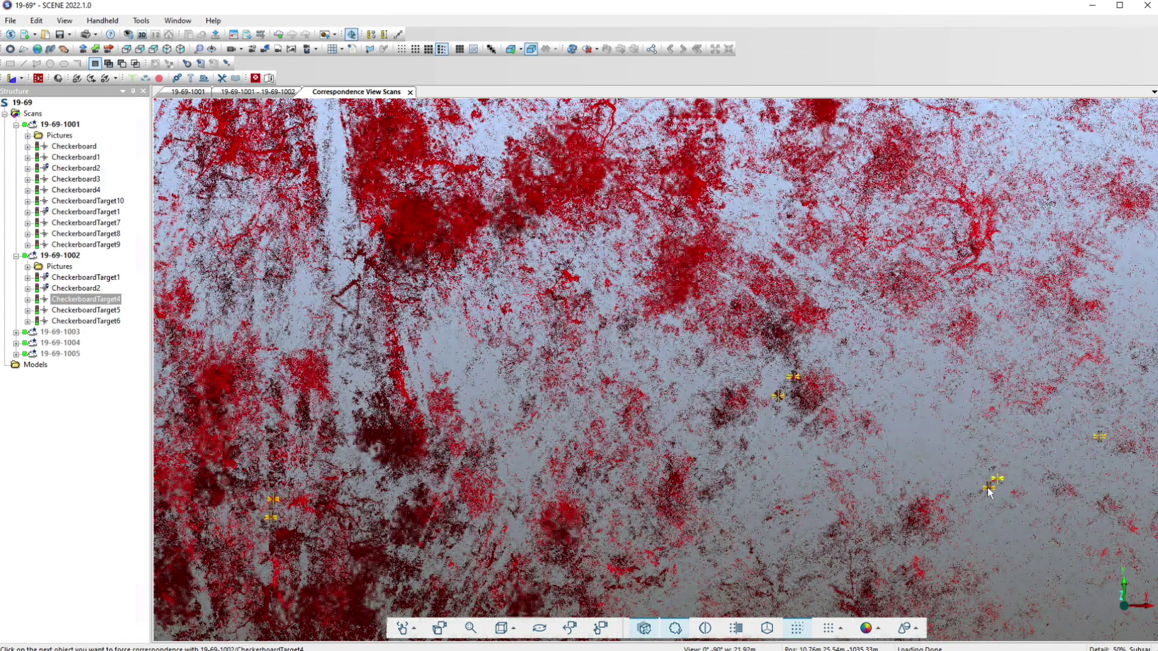
left_click(990, 490)
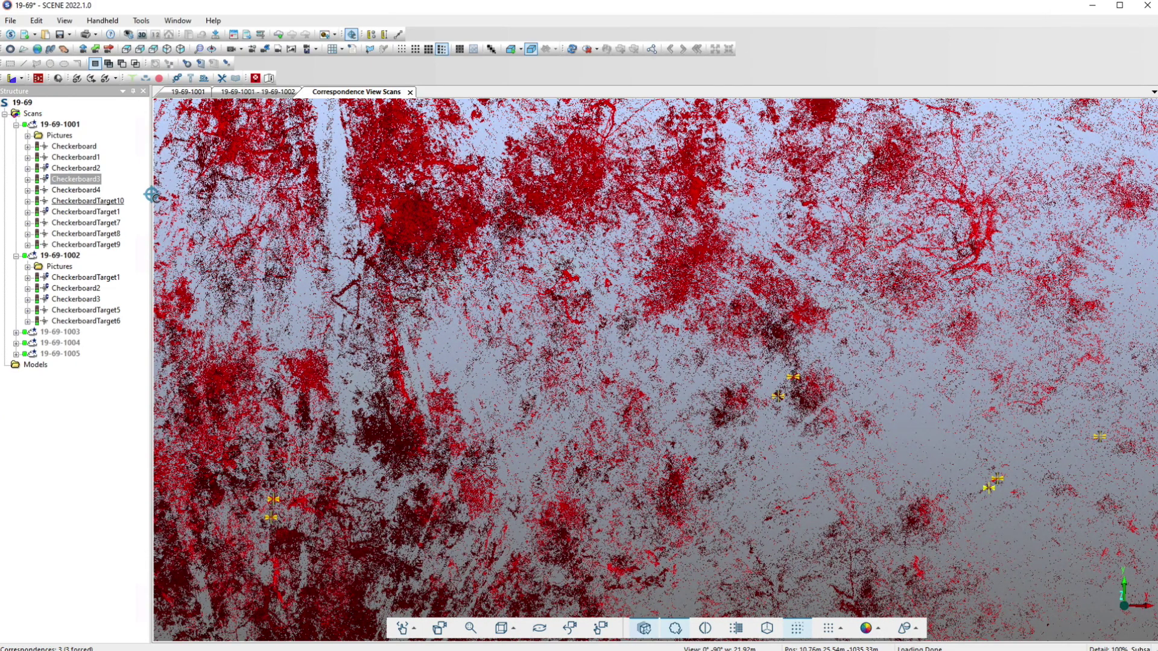
left_click(64, 48)
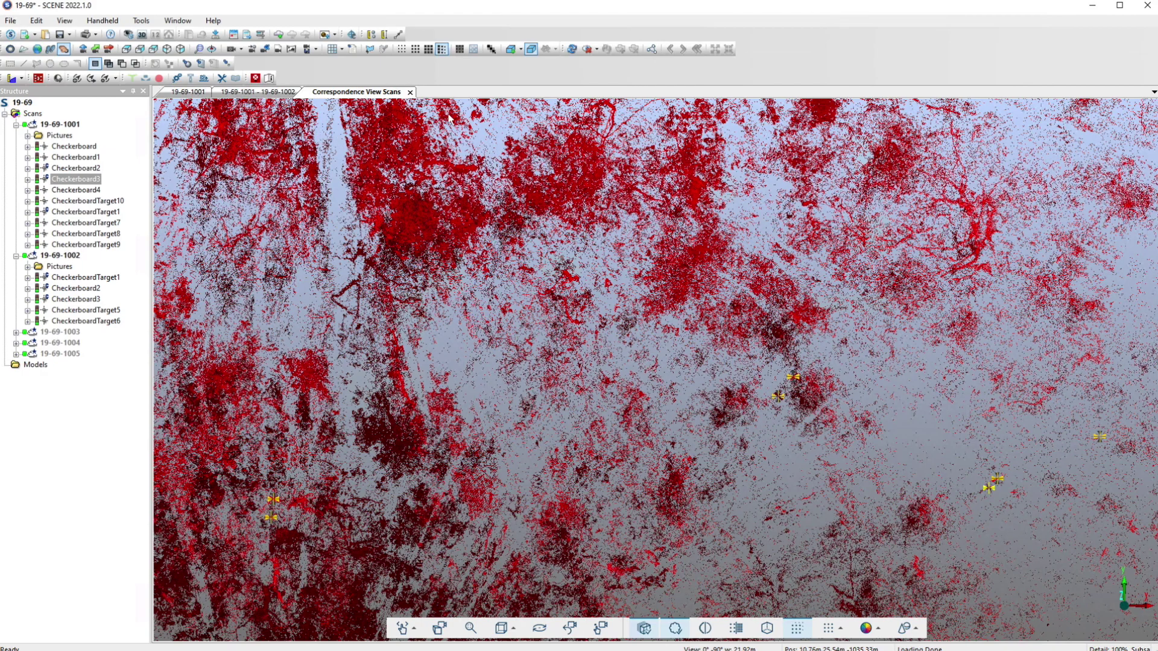
Close the Correspondence View and check the forced correspondences in the split view of 19-69-1001 and 19-69-1002.
left_click(411, 92)
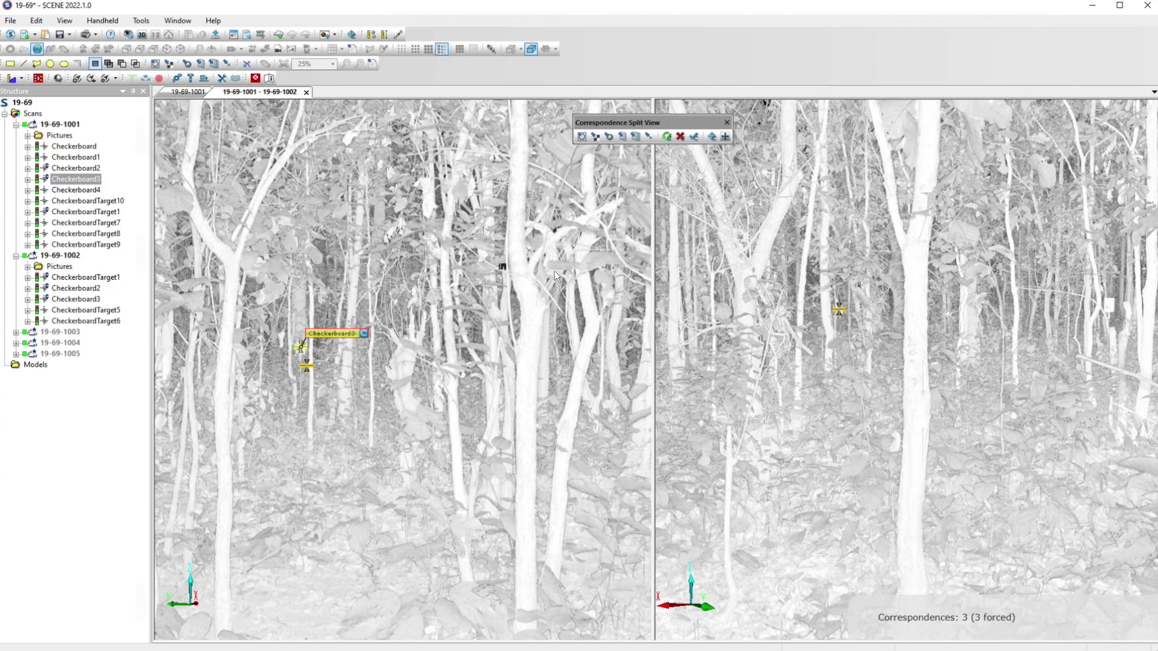
left_click(694, 138)
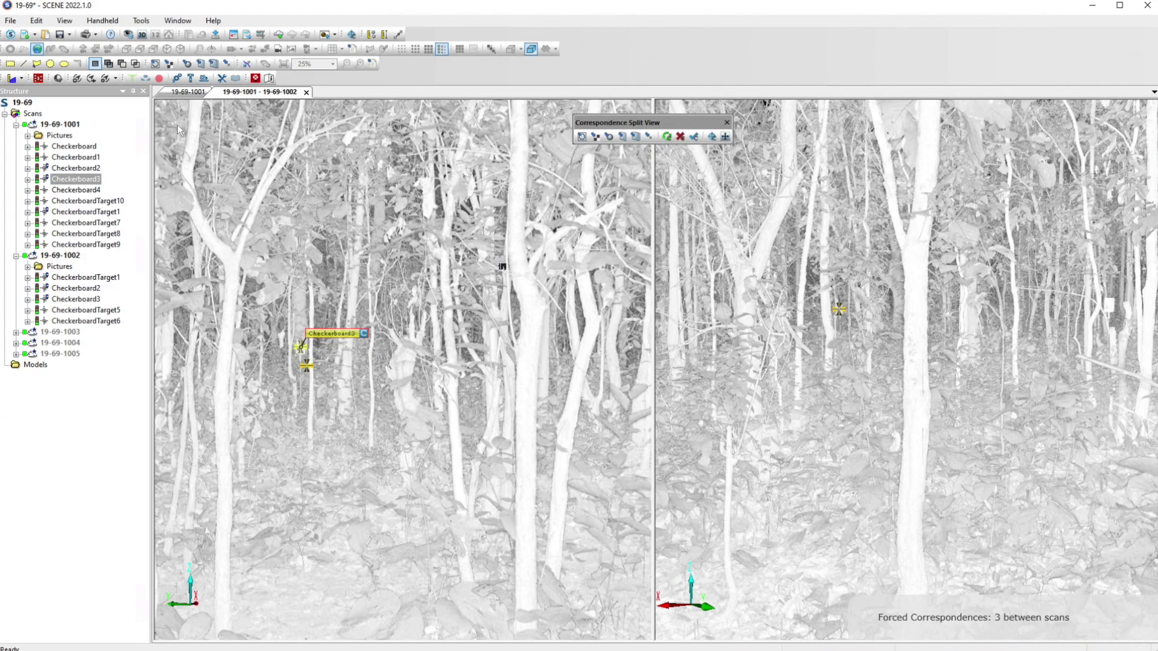
Start Place Scans for the whole Scans folder in Target Based mode and lower the Target Distribution Threshold almost to badly distributed.
right_click(34, 114)
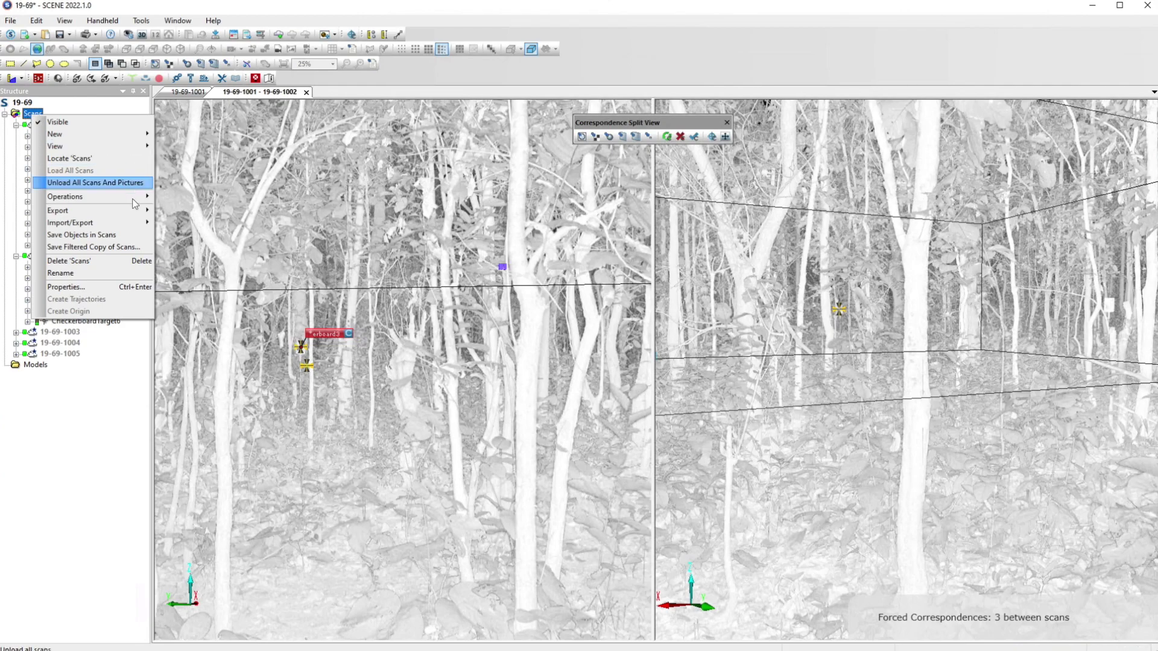
mouse_move(136, 203)
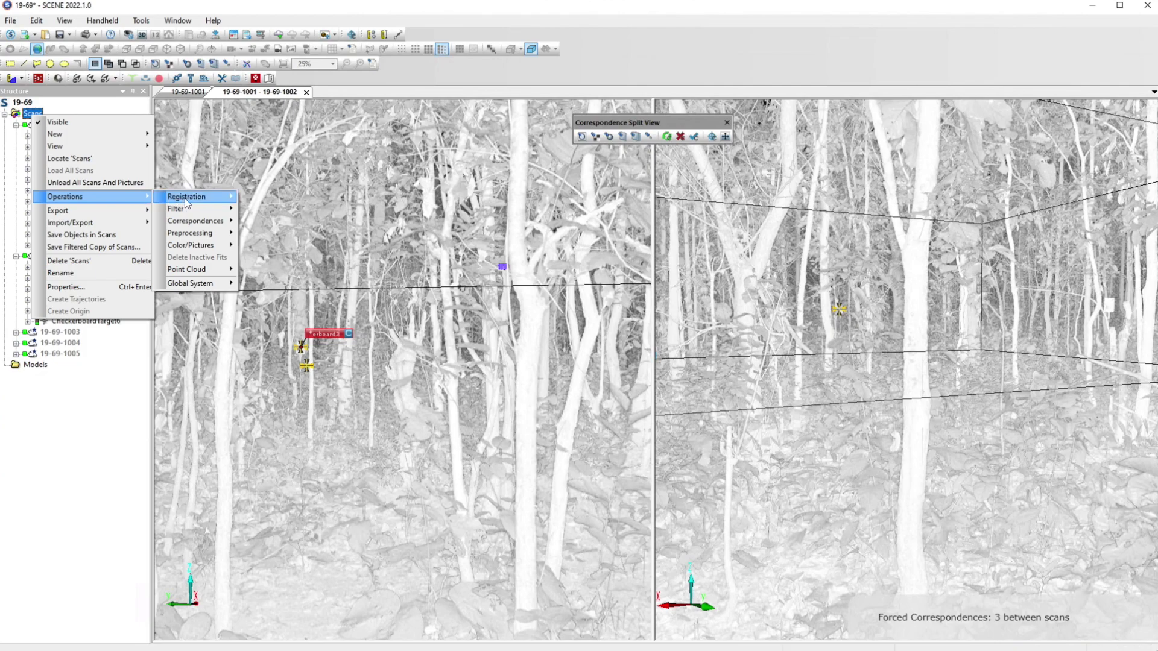
mouse_move(189, 199)
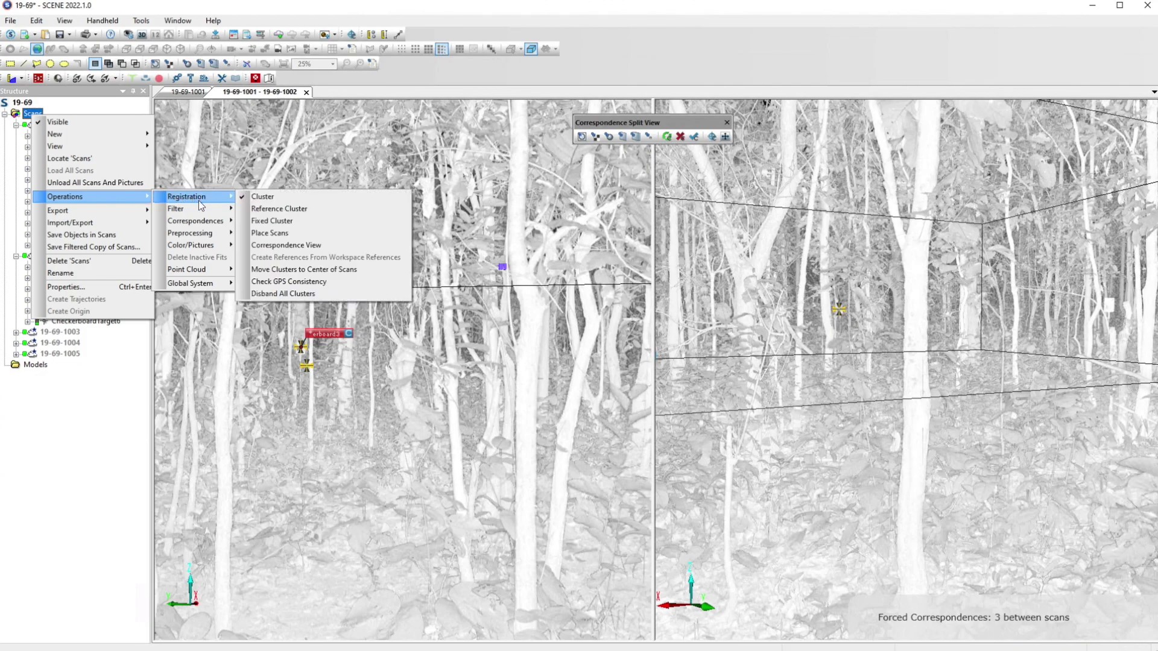
left_click(293, 236)
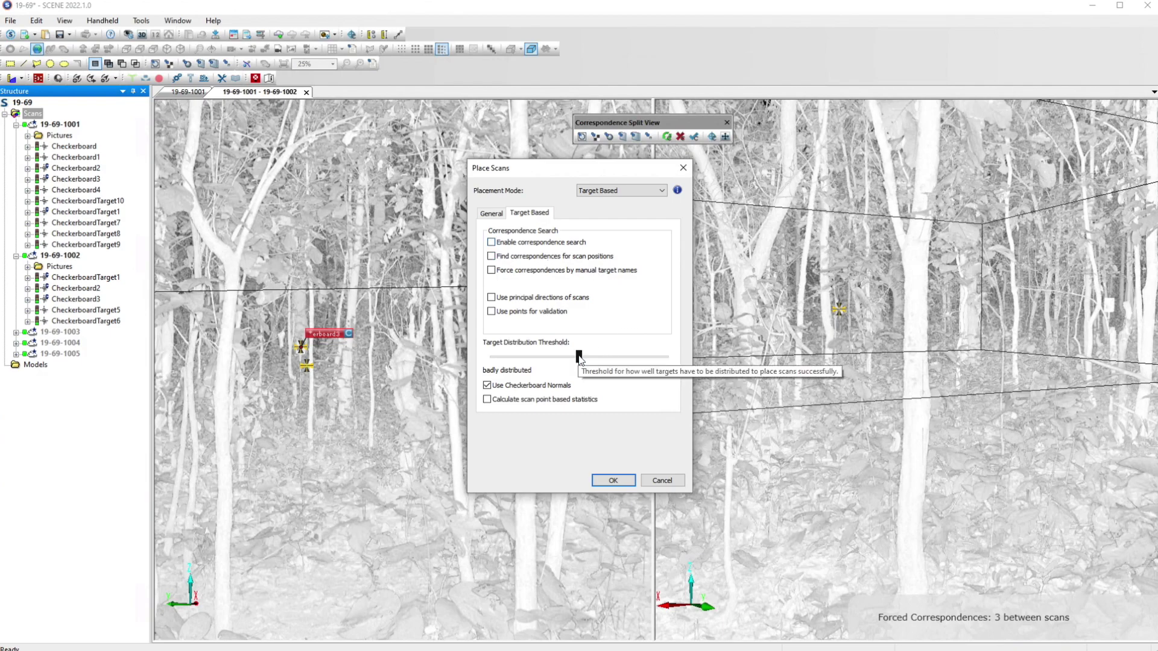
left_click_drag(553, 356, 500, 360)
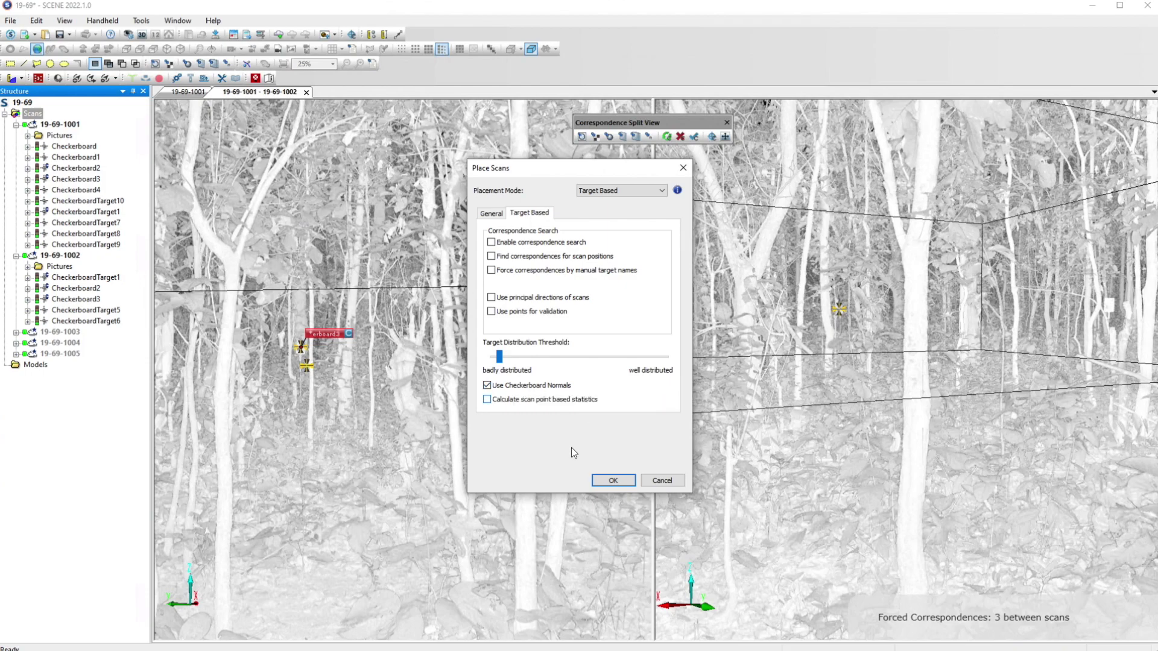
Review the general sensor and auto-clustering settings, run the target-based placement with Use Checkerboard Normals enabled, and dismiss the resulting message.
left_click(486, 386)
left_click(491, 213)
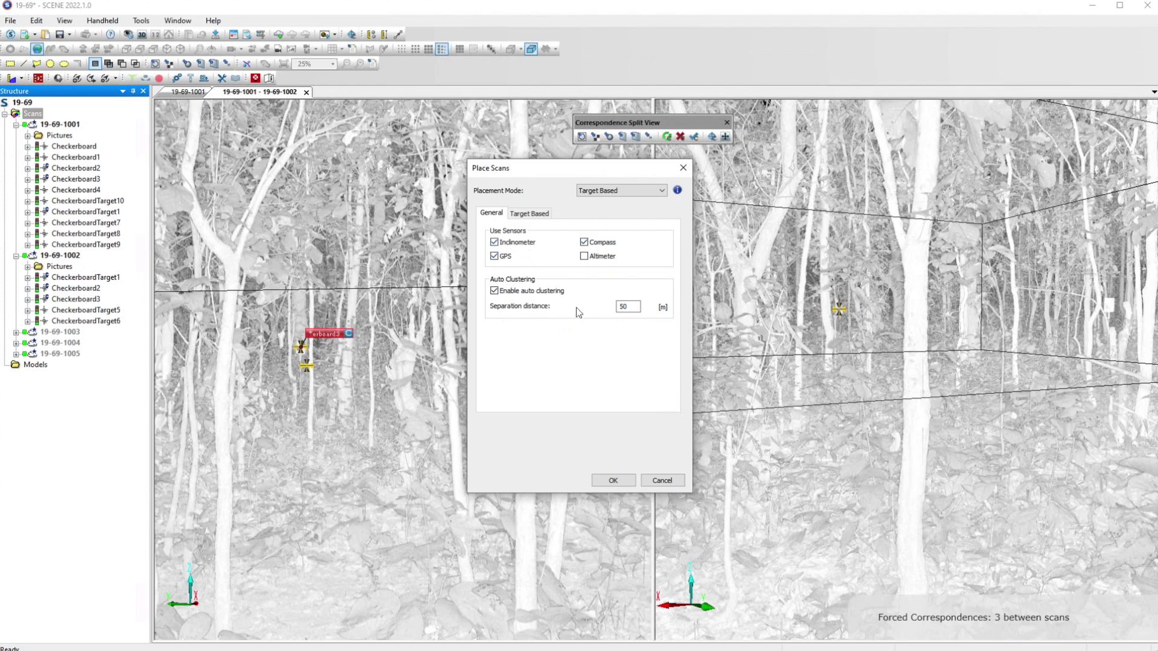
left_click(524, 217)
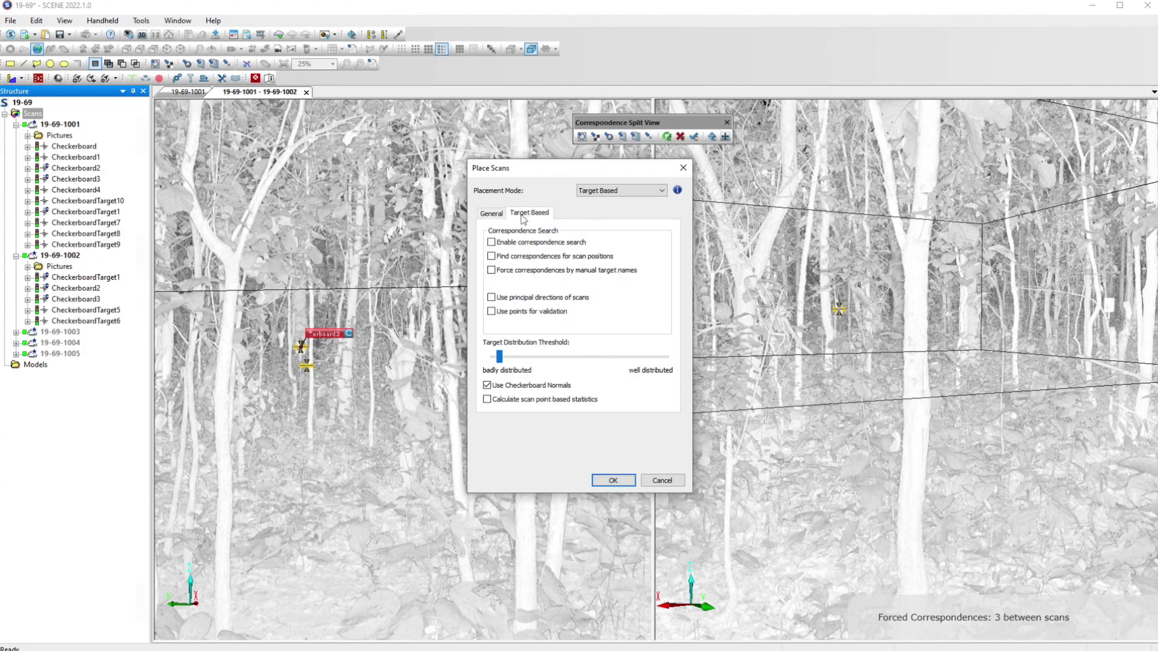
left_click(613, 480)
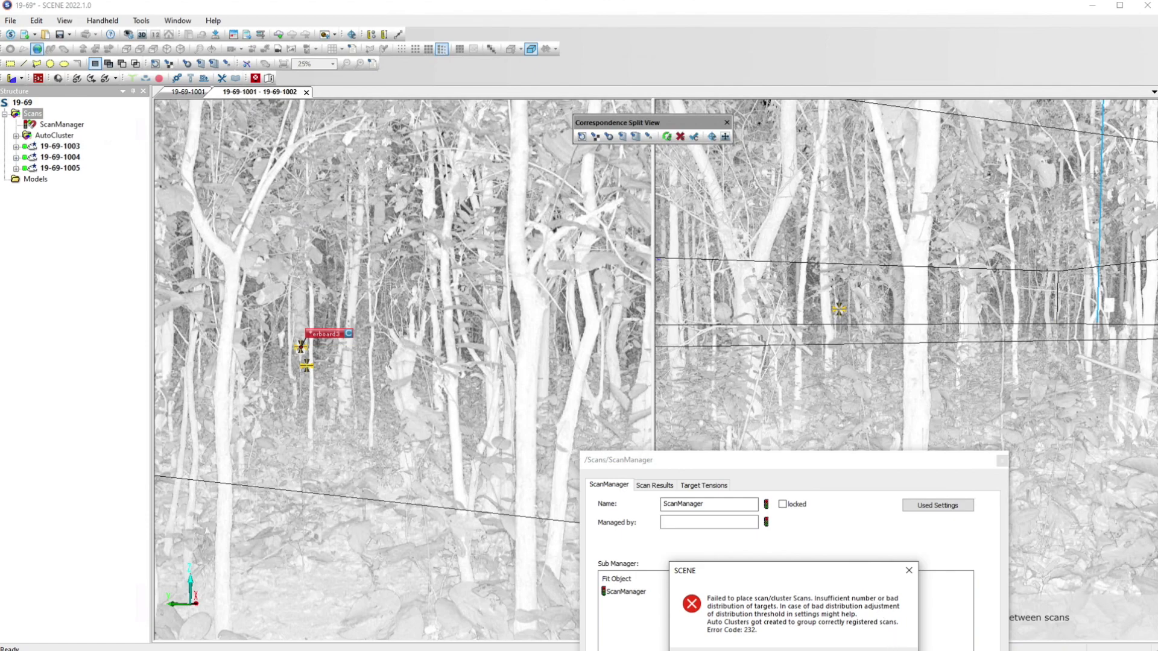
key("Return")
Review the scan results and target tensions of the ScanManager for the Scans folder.
left_click_drag(649, 470, 469, 311)
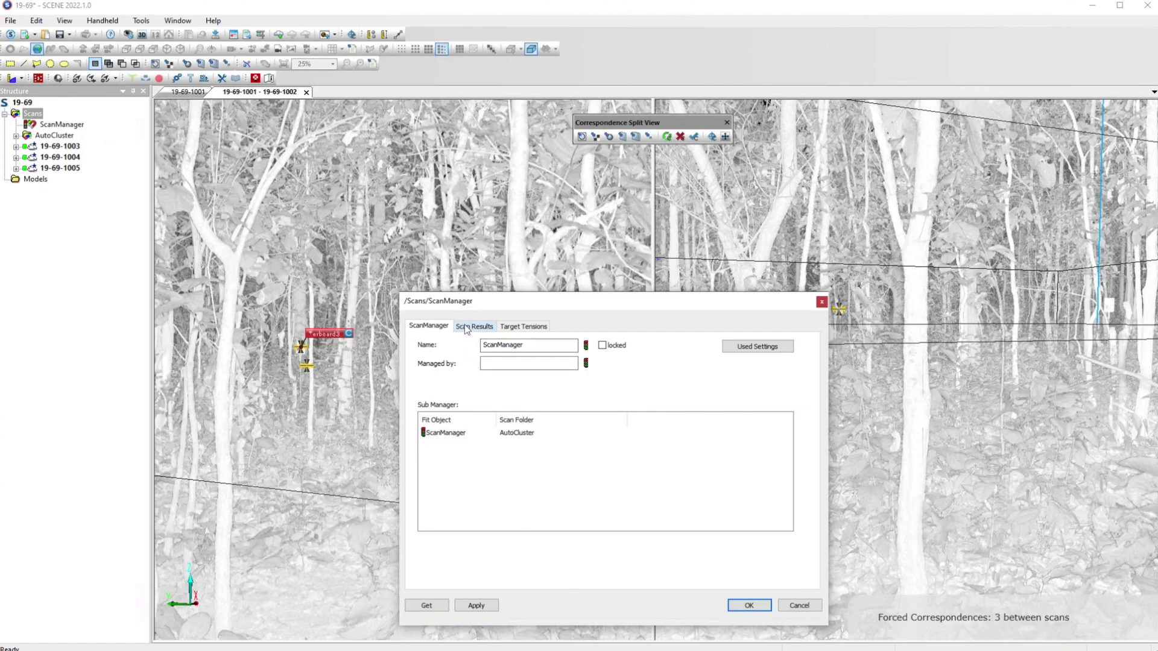
left_click(467, 327)
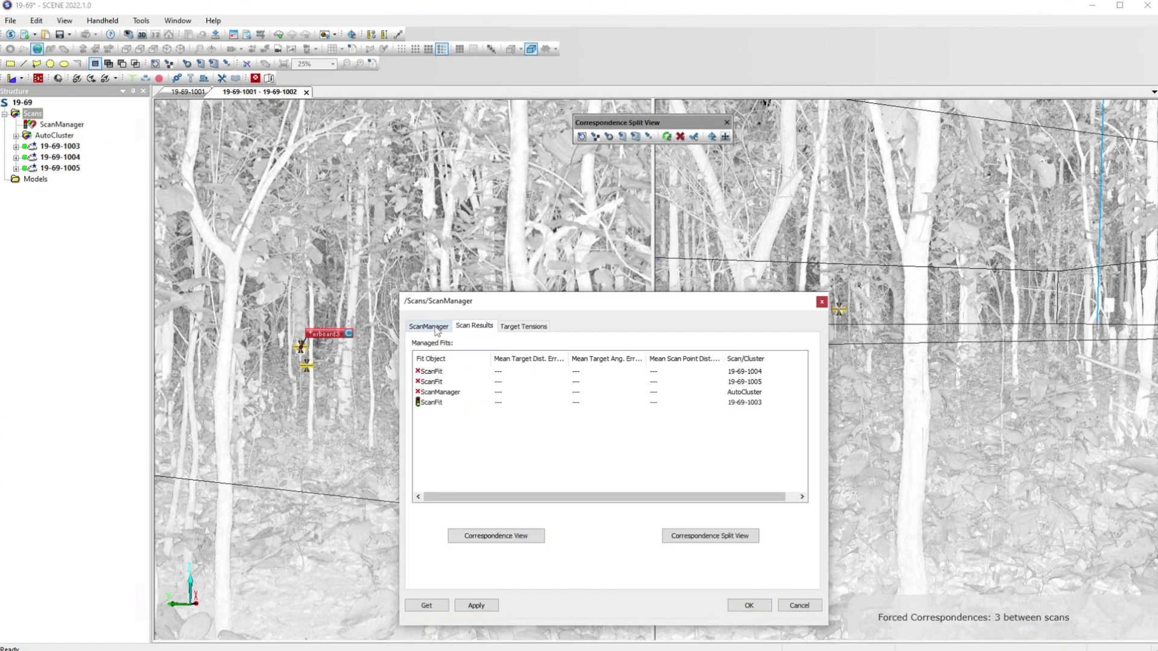
left_click(516, 326)
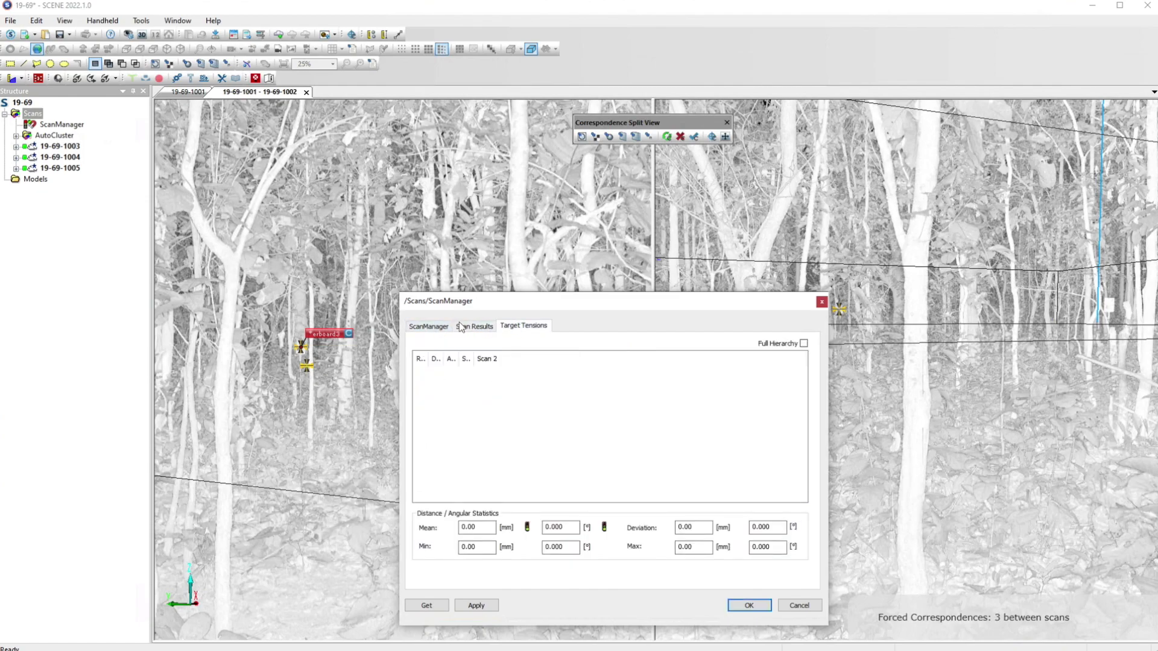
left_click(432, 325)
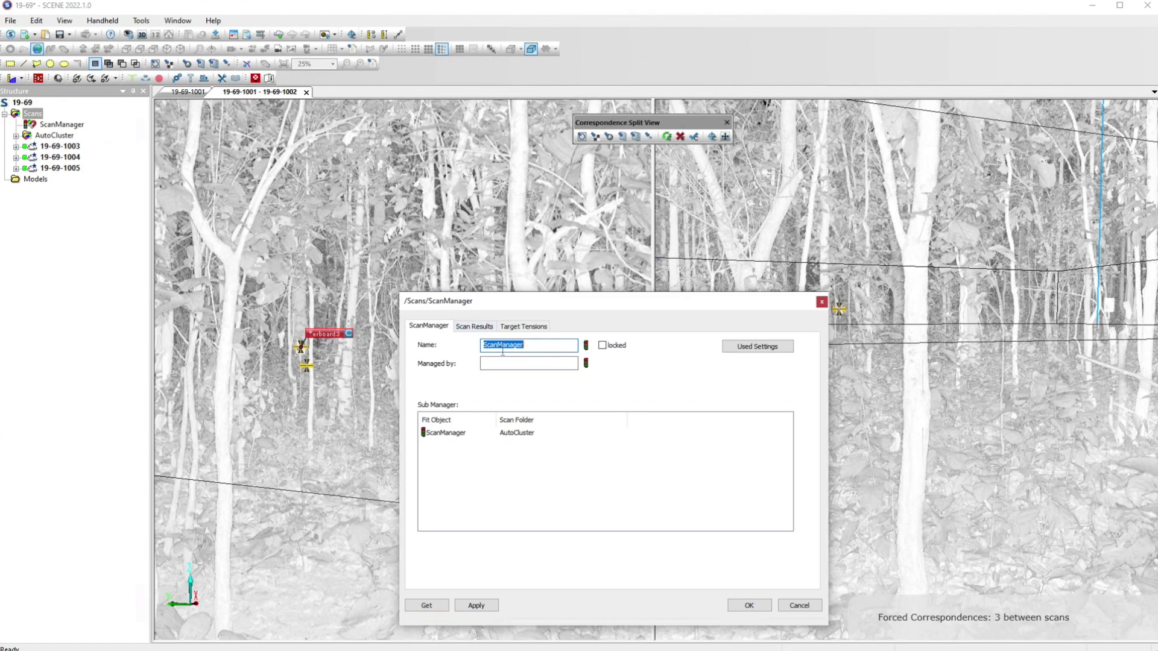
Check the scan results of the AutoCluster's ScanManager, open its Correspondence View, and close the results dialog.
double_click(444, 433)
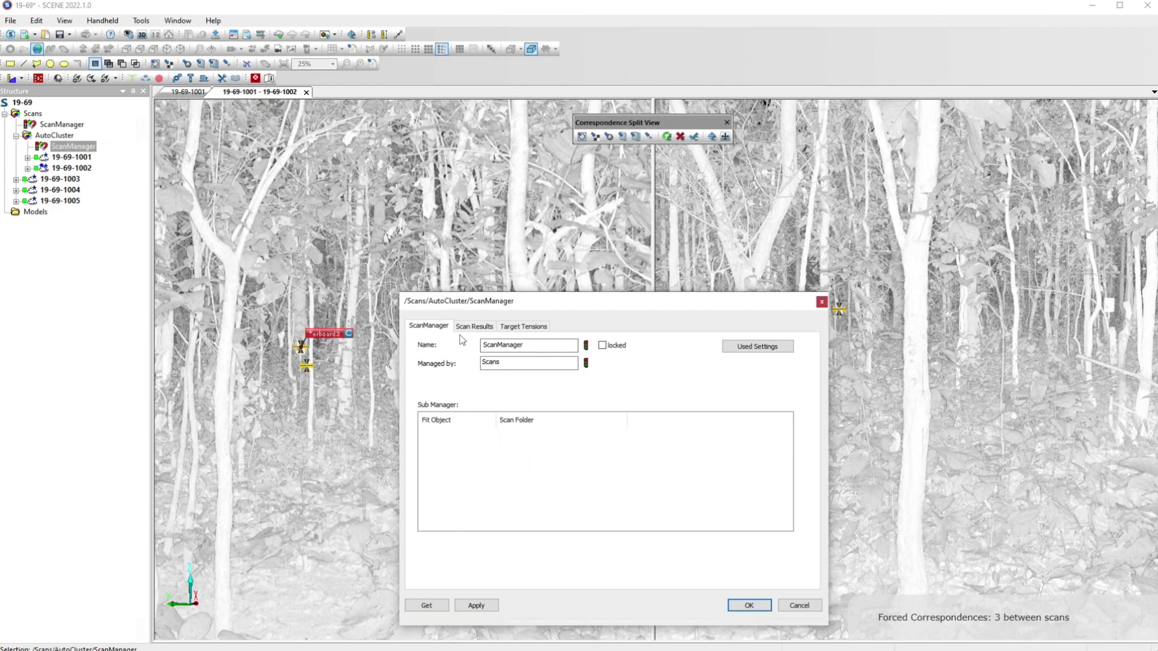
left_click(479, 327)
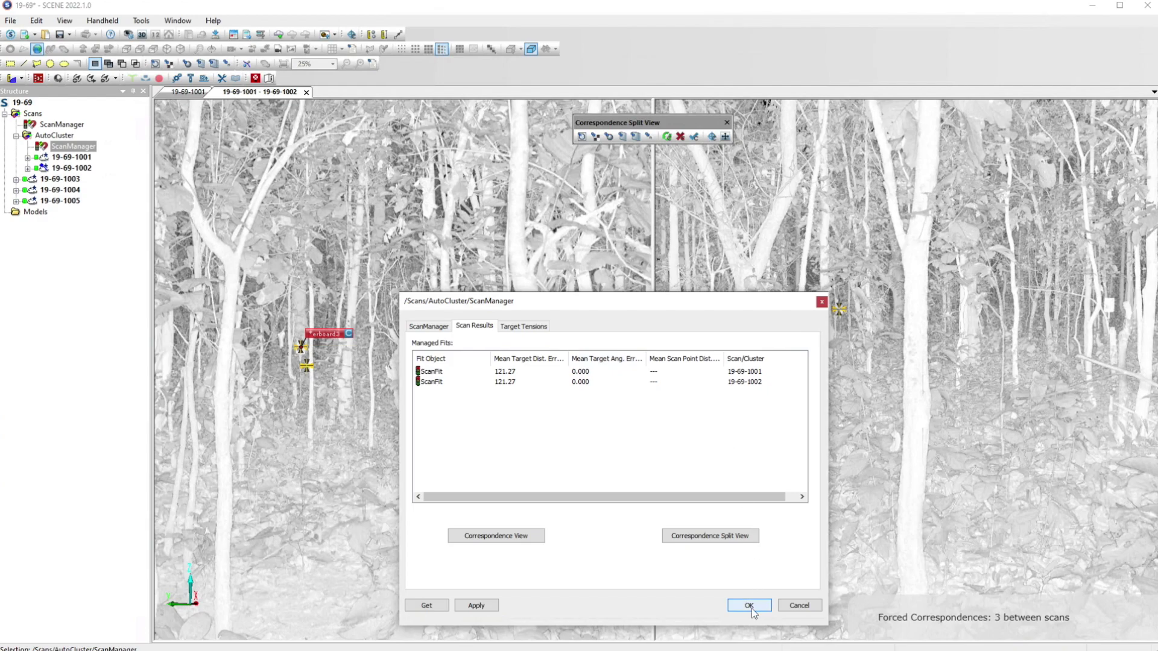
left_click(517, 538)
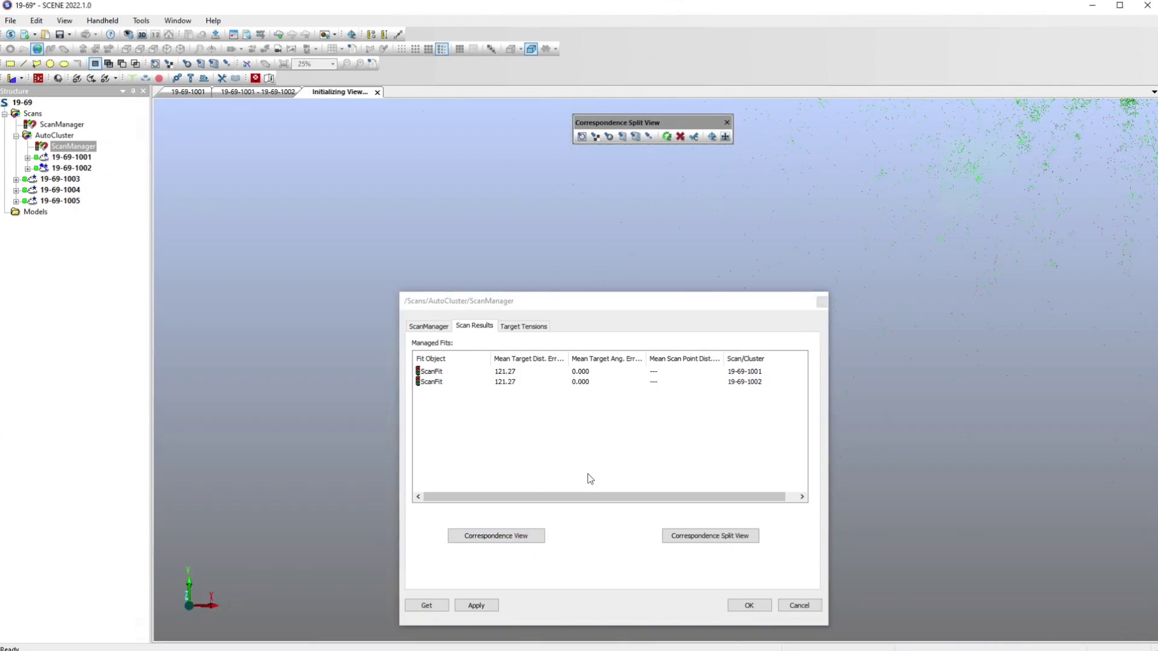
left_click(735, 606)
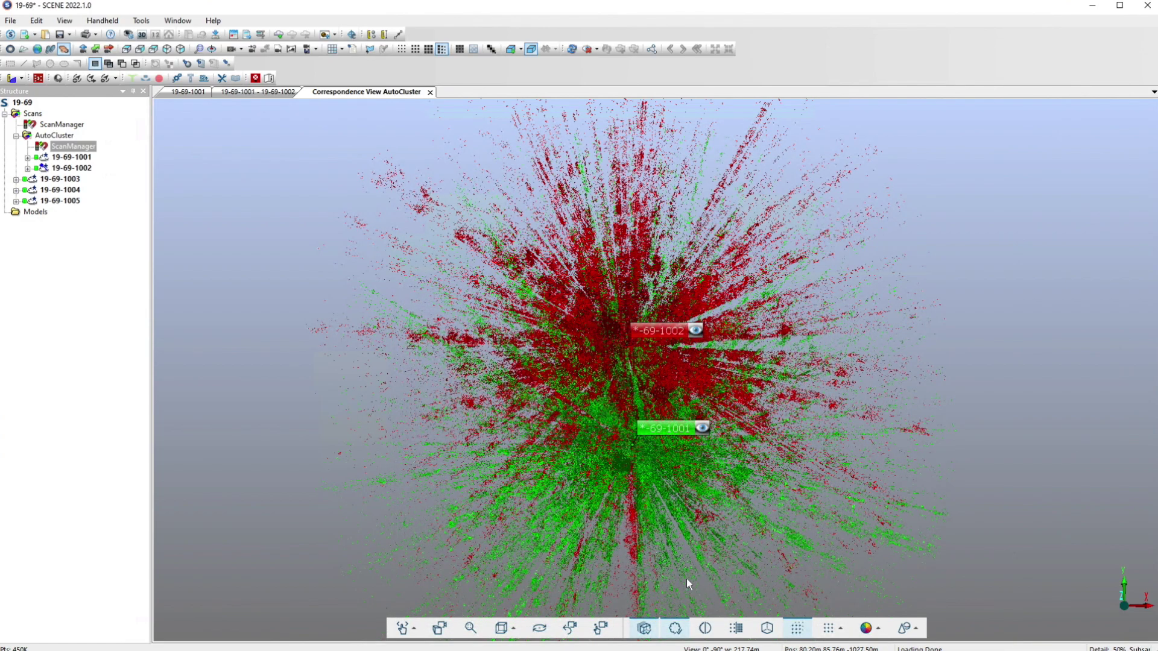
Examine from above how well the point clouds of 19-69-1001 and 19-69-1002 overlap in the AutoCluster Correspondence View.
scroll(631, 422, "down", 3)
scroll(620, 418, "up", 6)
scroll(618, 419, "up", 10)
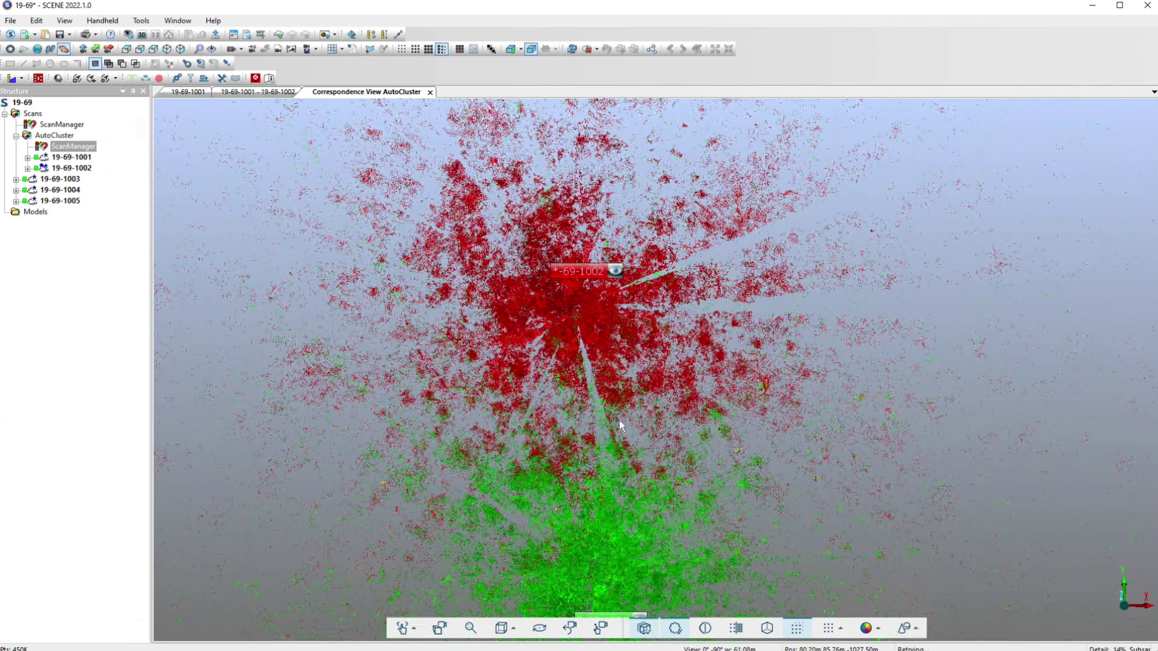
scroll(619, 418, "down", 2)
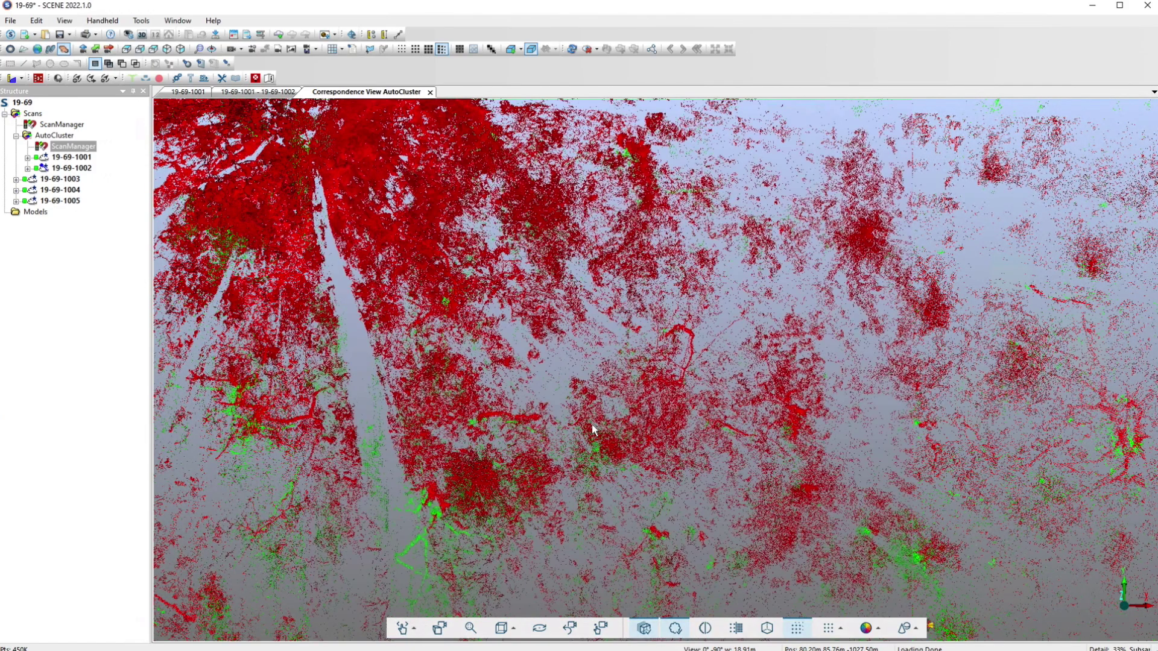
scroll(592, 425, "down", 1)
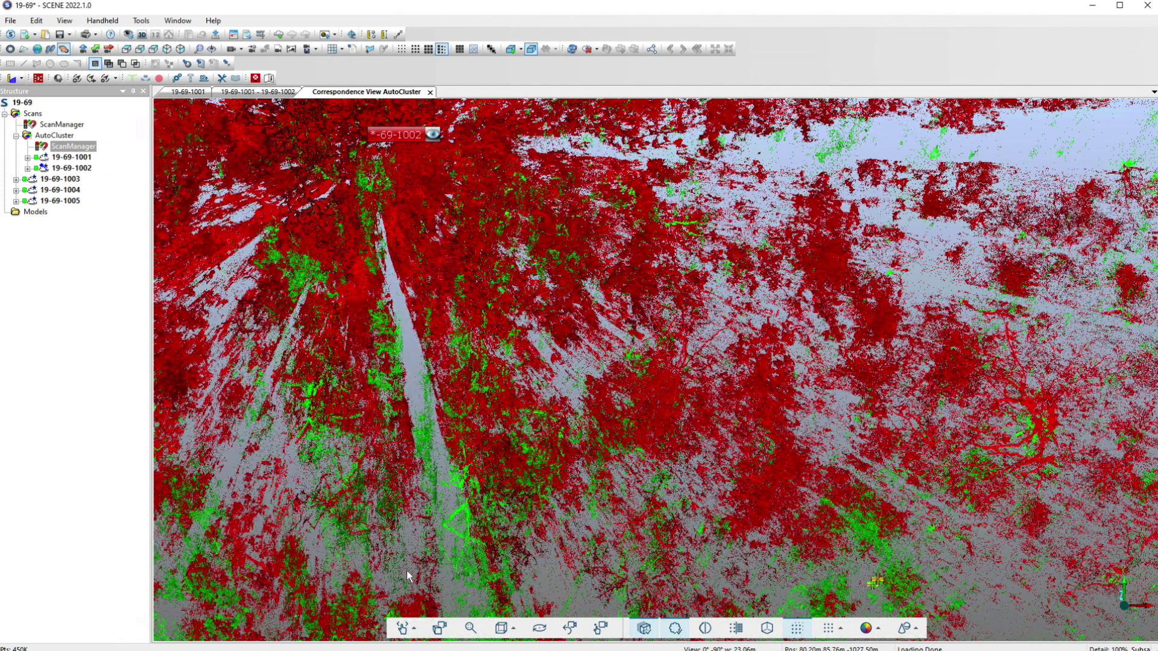
left_click_drag(407, 568, 411, 557)
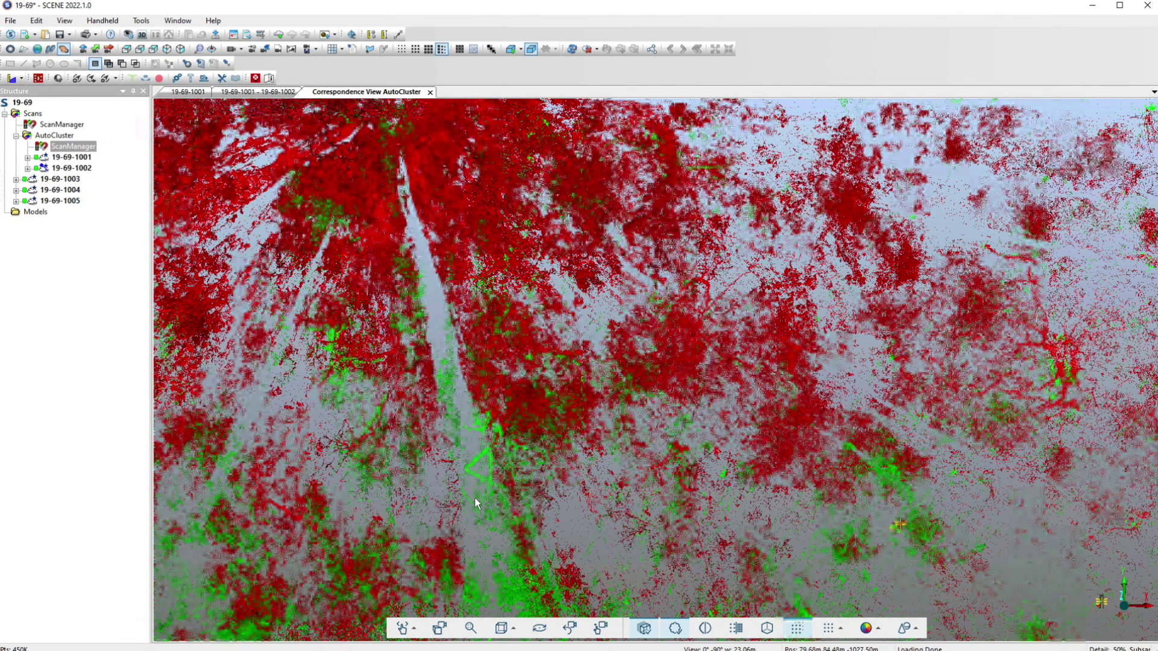
left_click_drag(493, 513, 492, 554)
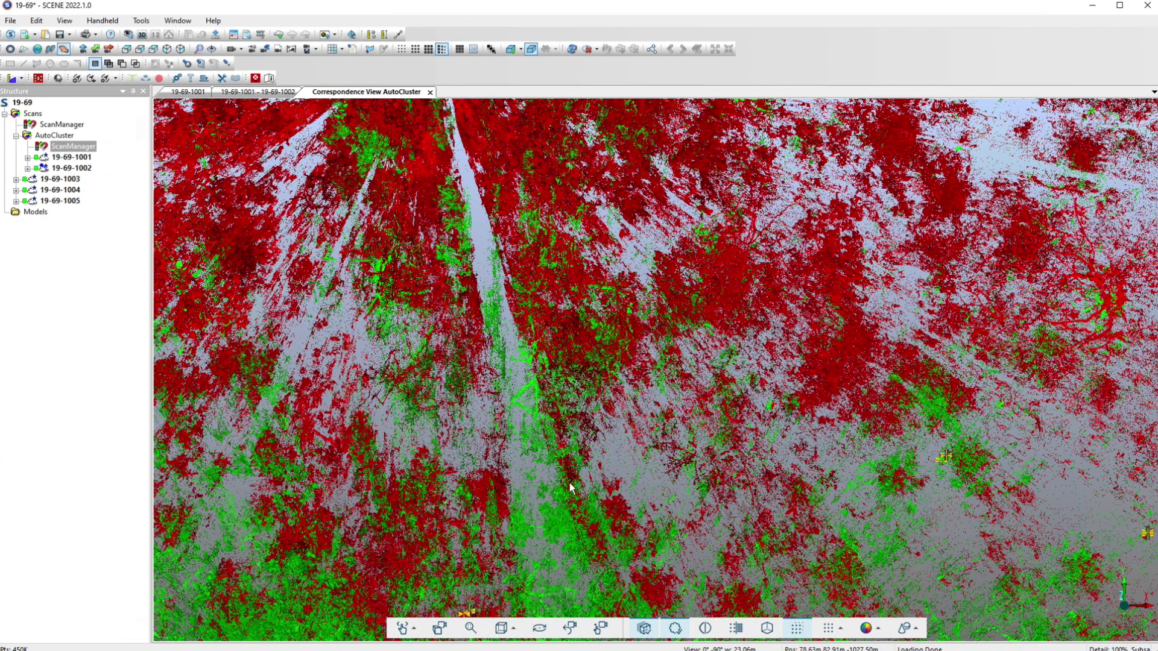
left_click_drag(549, 568, 577, 508)
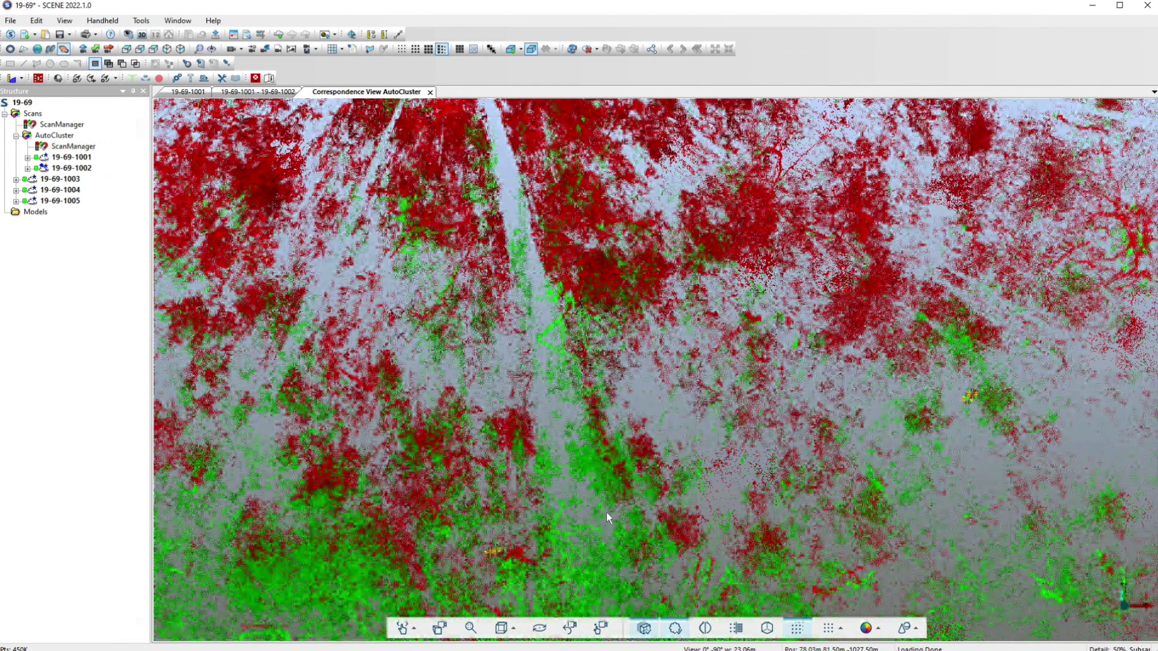
left_click_drag(608, 511, 617, 389)
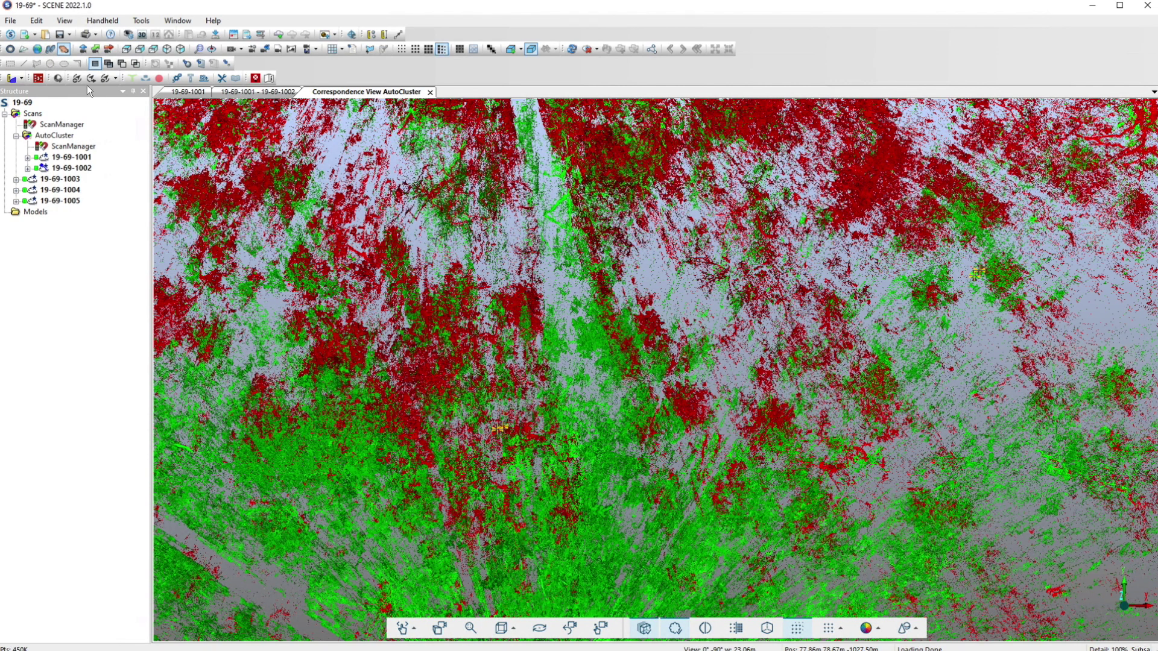
Switch to a side view and examine the alignment of ground, tree trunks and checkerboard markers between 19-69-1001 and 19-69-1002.
left_click(143, 53)
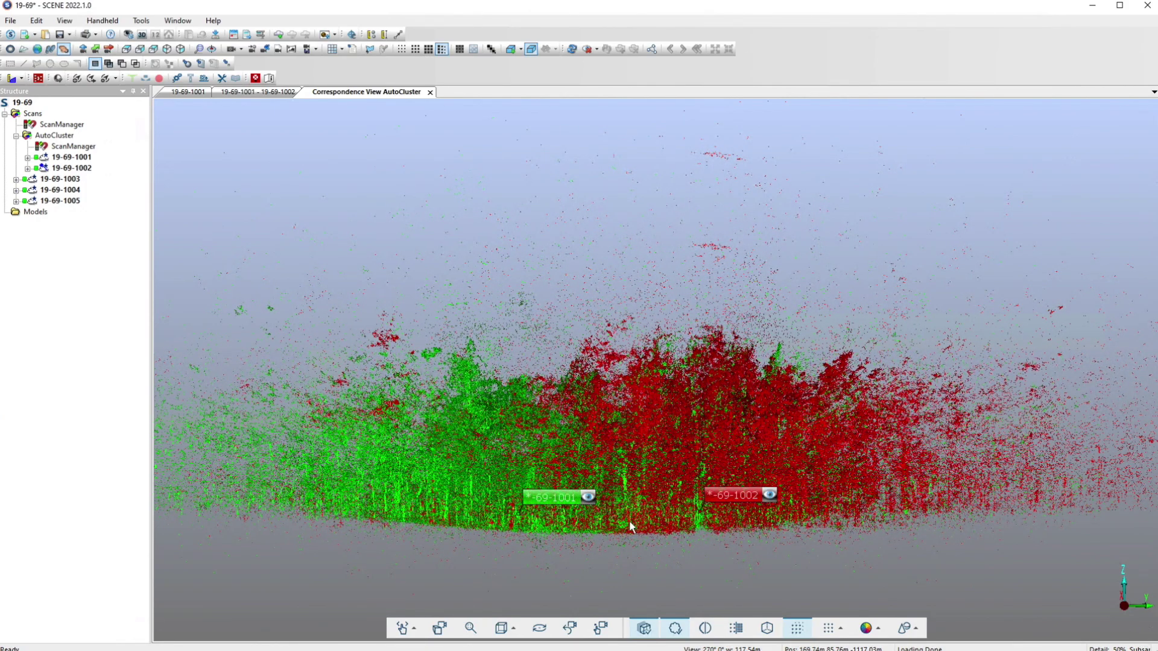
scroll(618, 510, "down", 5)
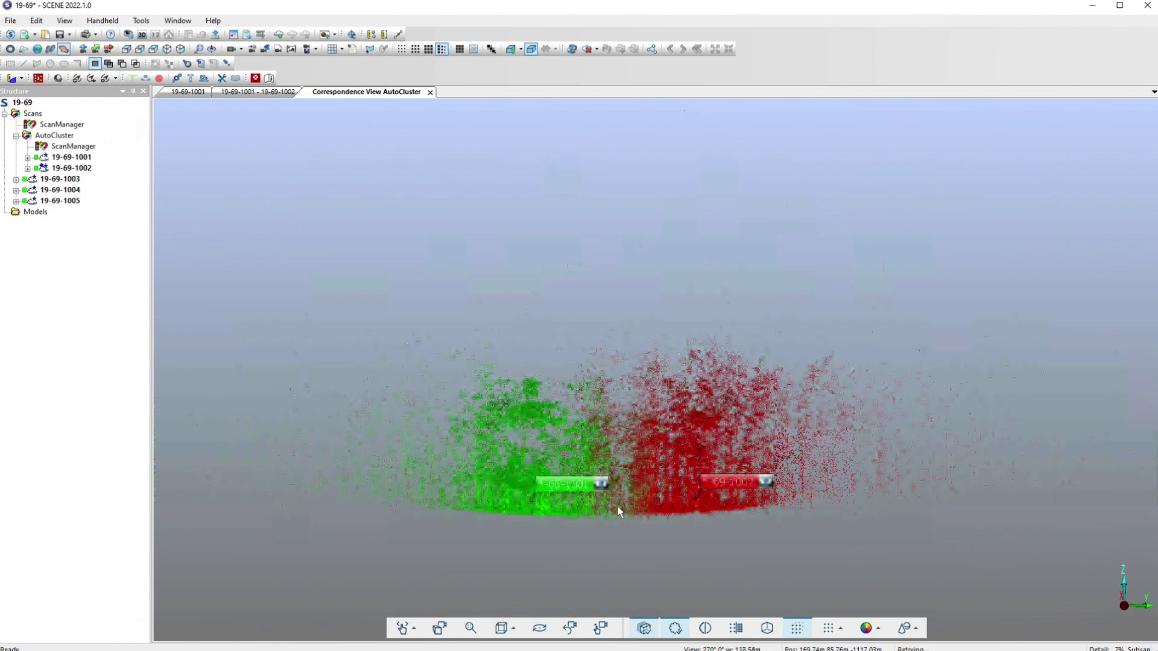
scroll(616, 505, "up", 10)
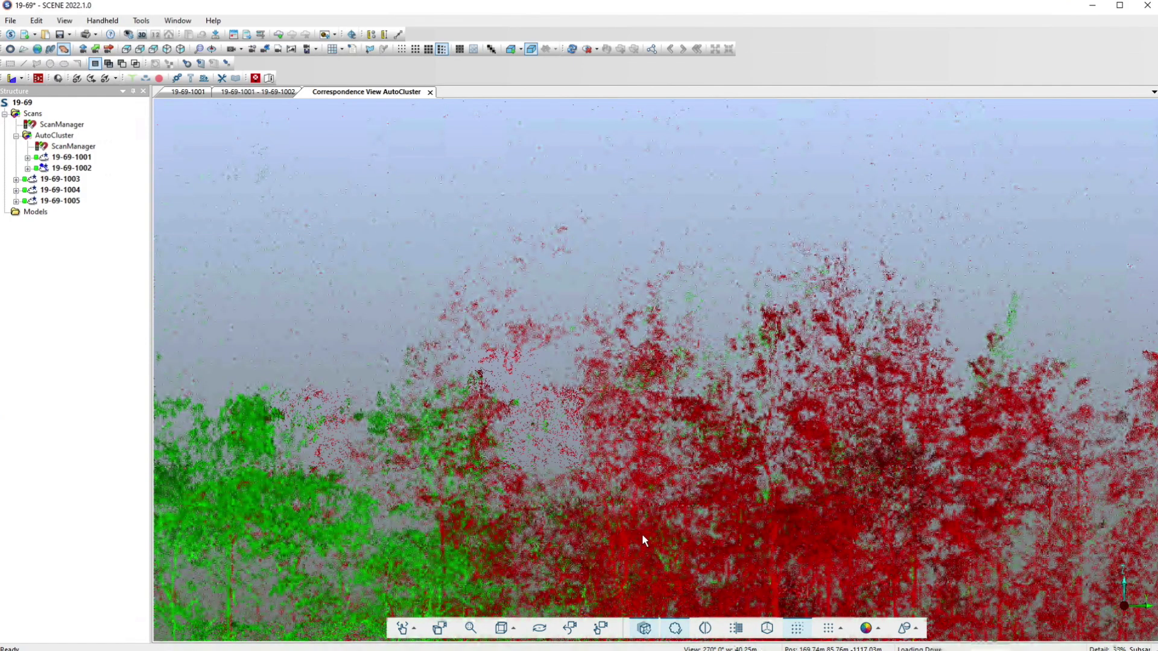
scroll(639, 433, "down", 3)
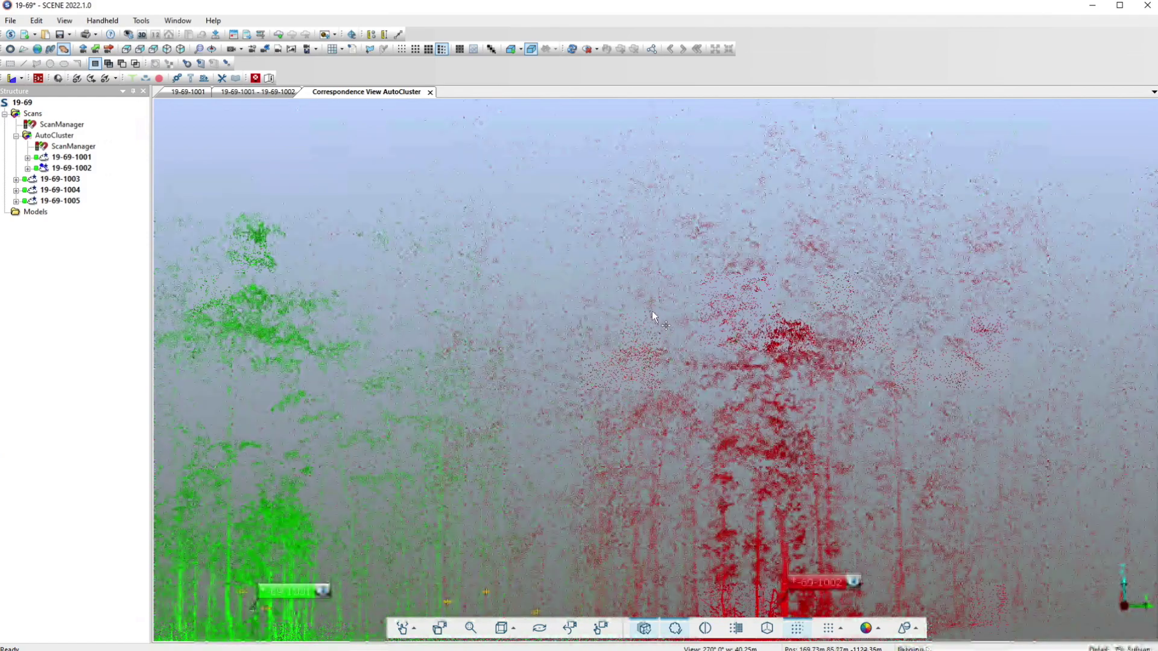
middle_click_drag(652, 309, 728, 295)
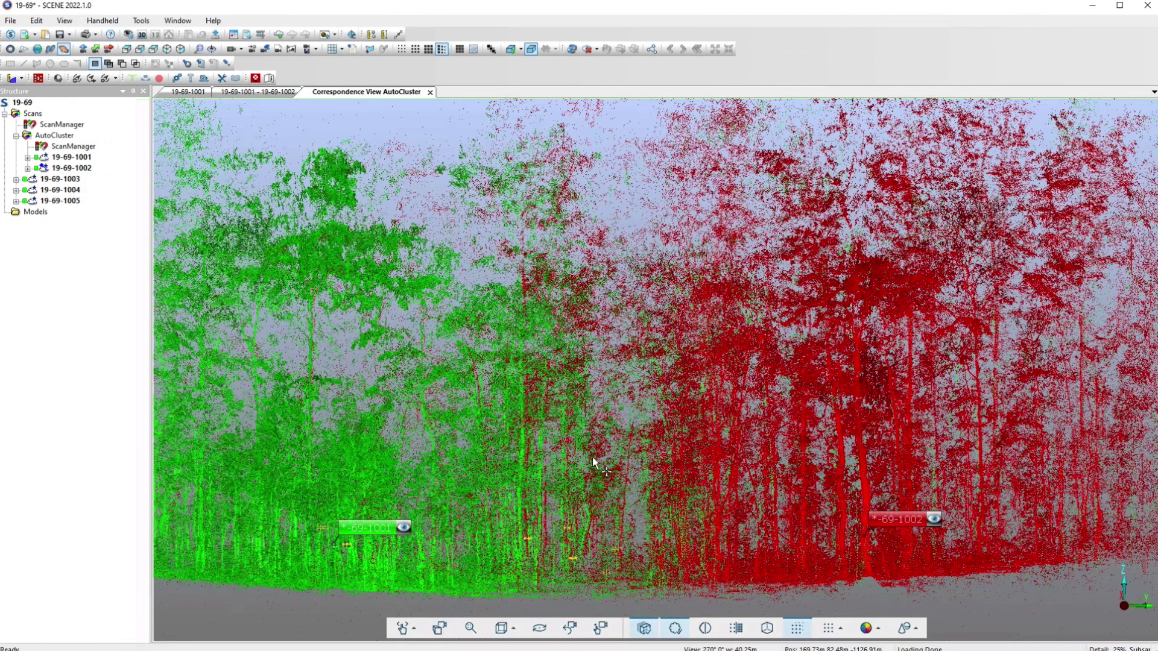
middle_click_drag(592, 457, 623, 426)
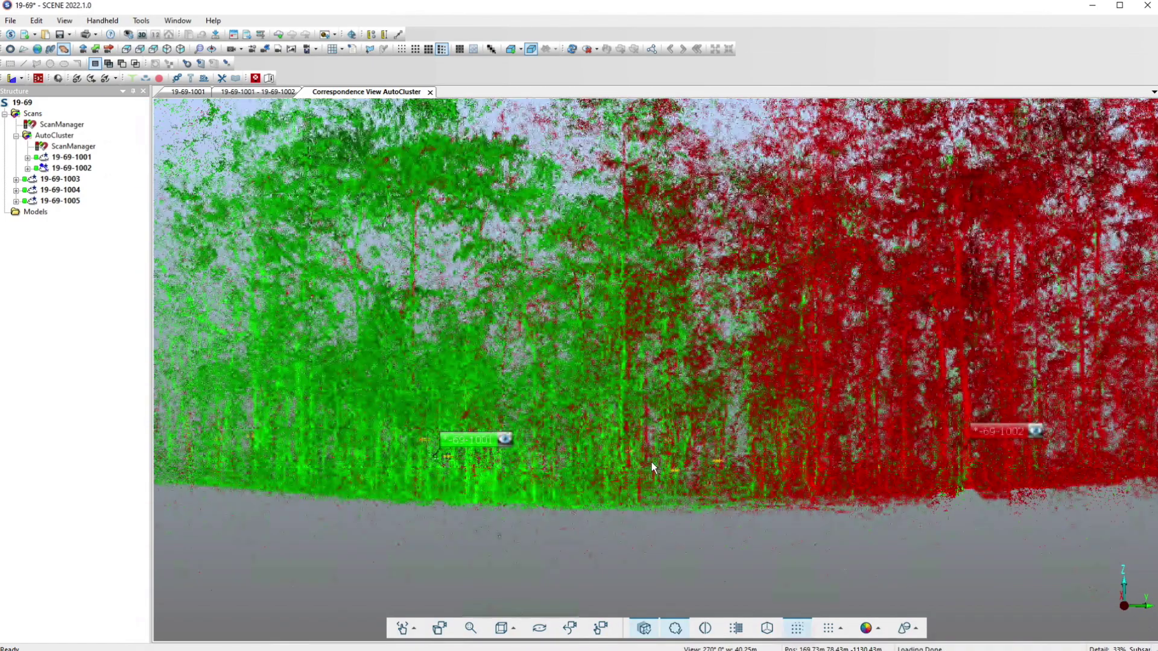
scroll(651, 462, "down", 3)
scroll(655, 460, "up", 9)
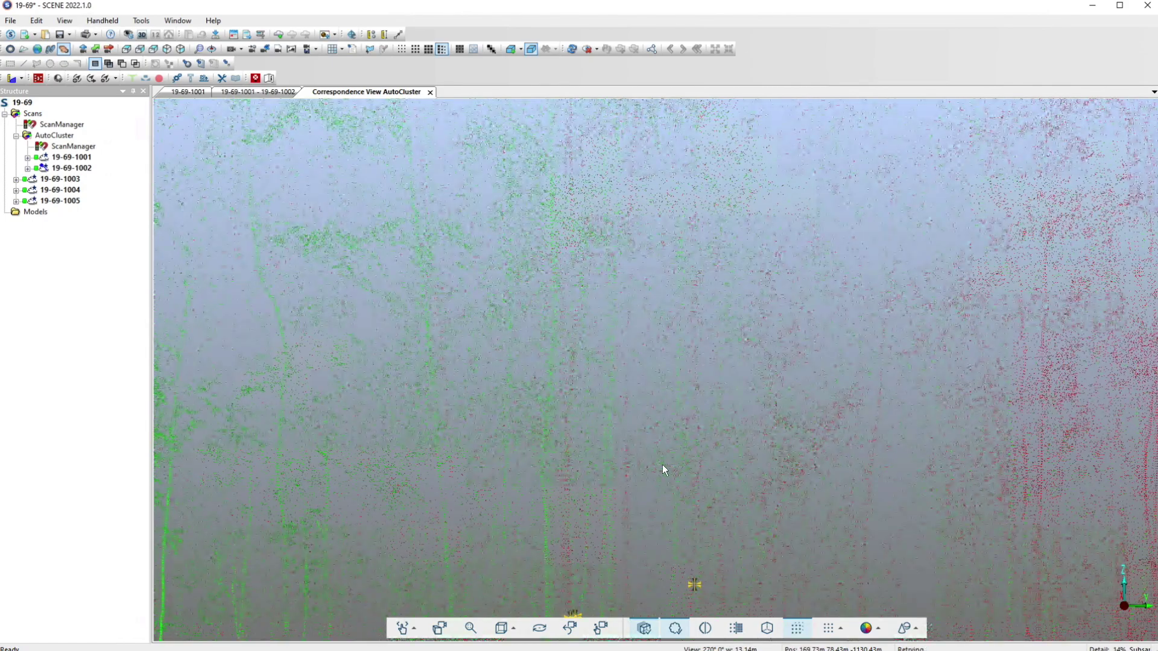
right_click_drag(660, 519, 686, 382)
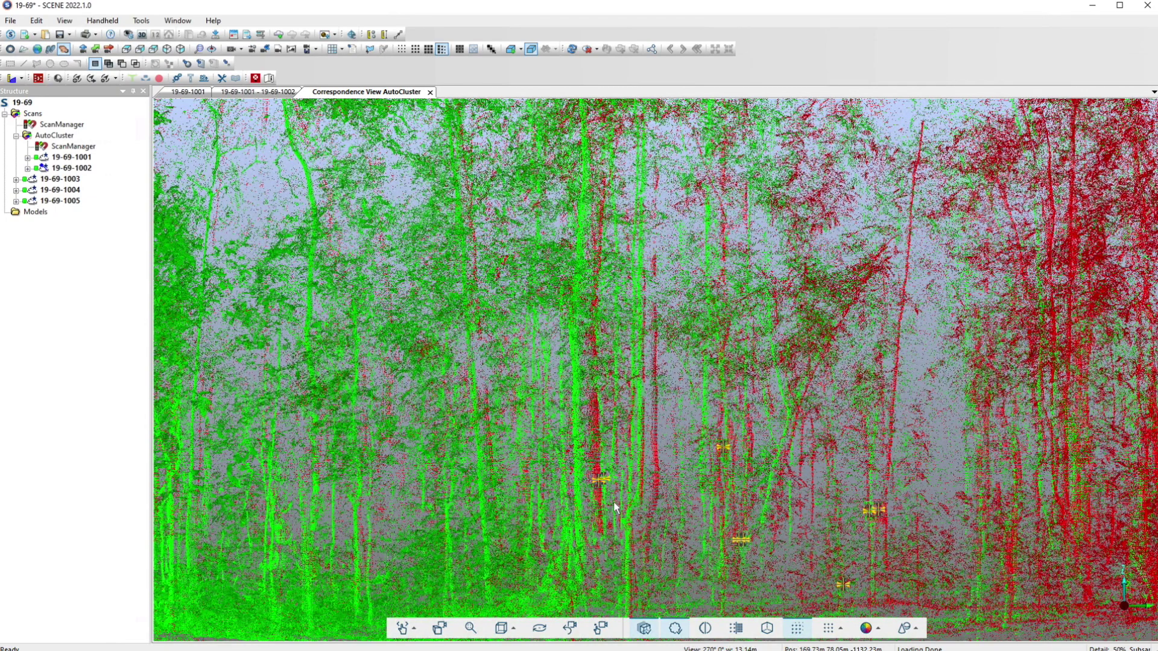
scroll(571, 510, "up", 3)
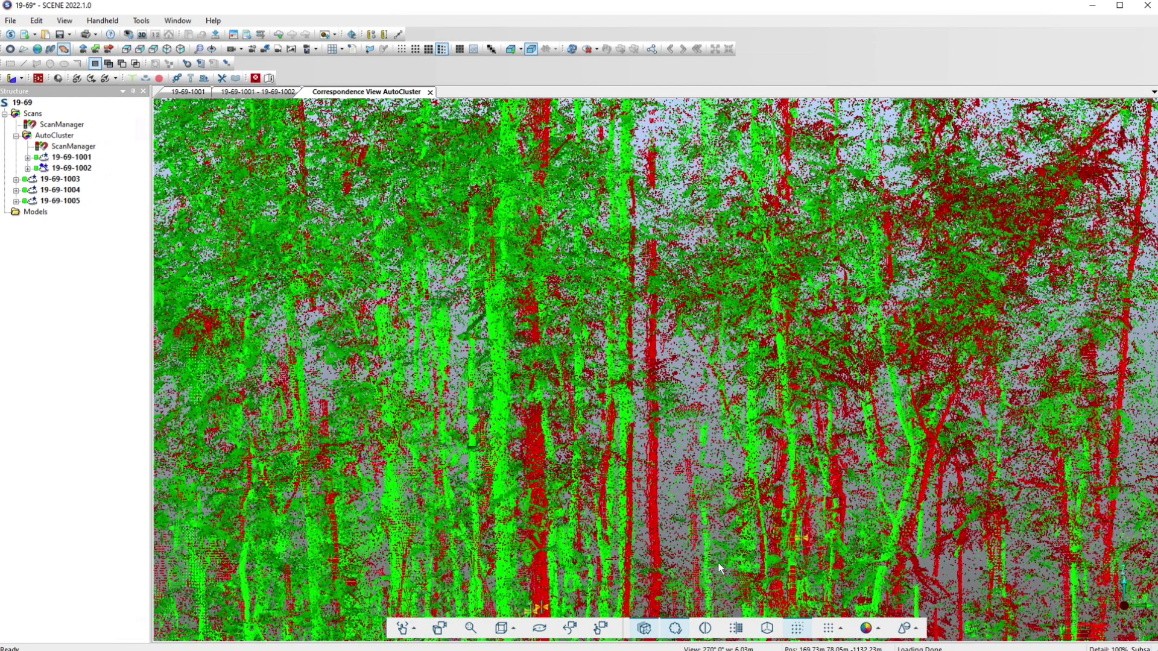
left_click_drag(722, 574, 730, 397)
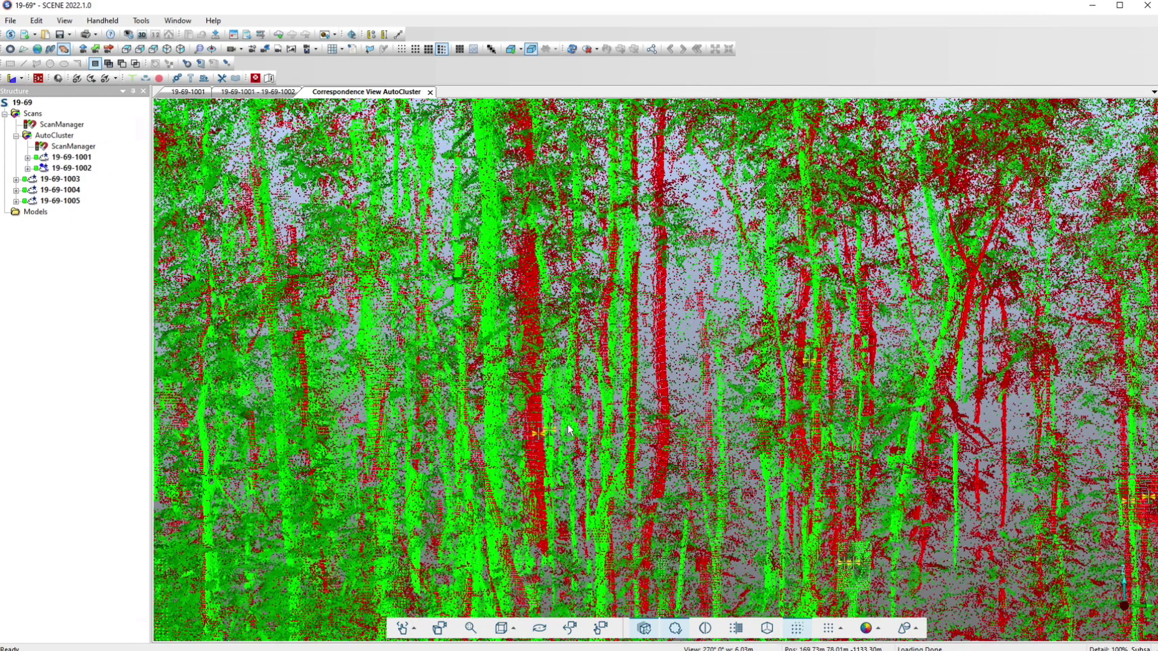
scroll(571, 430, "down", 2)
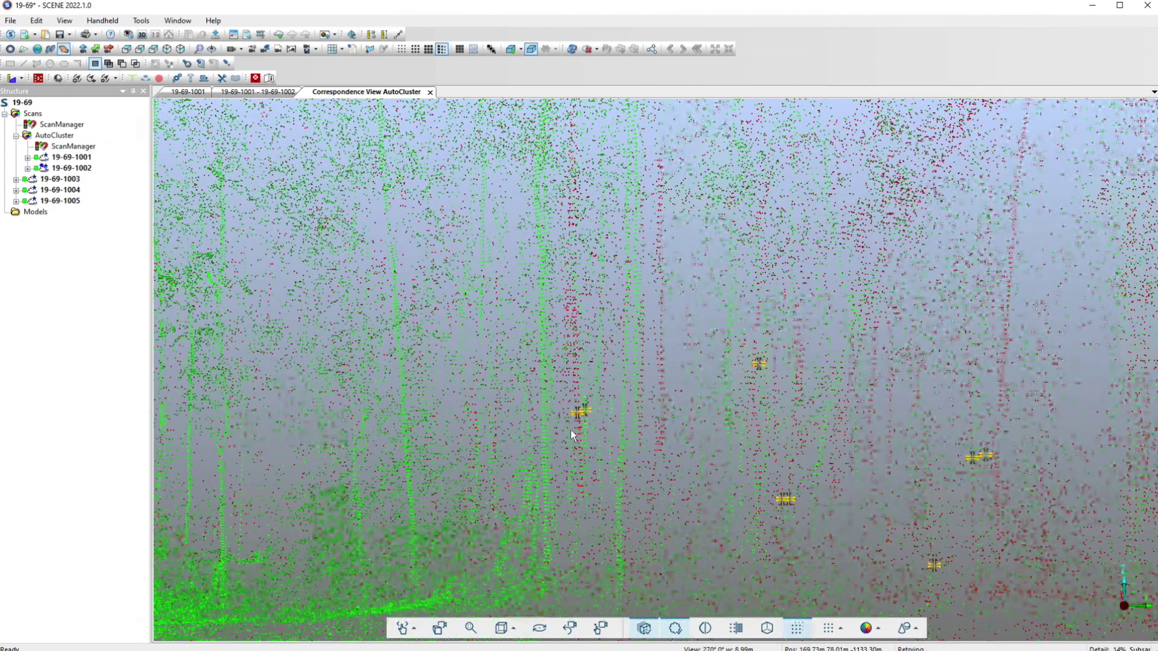
scroll(571, 429, "down", 2)
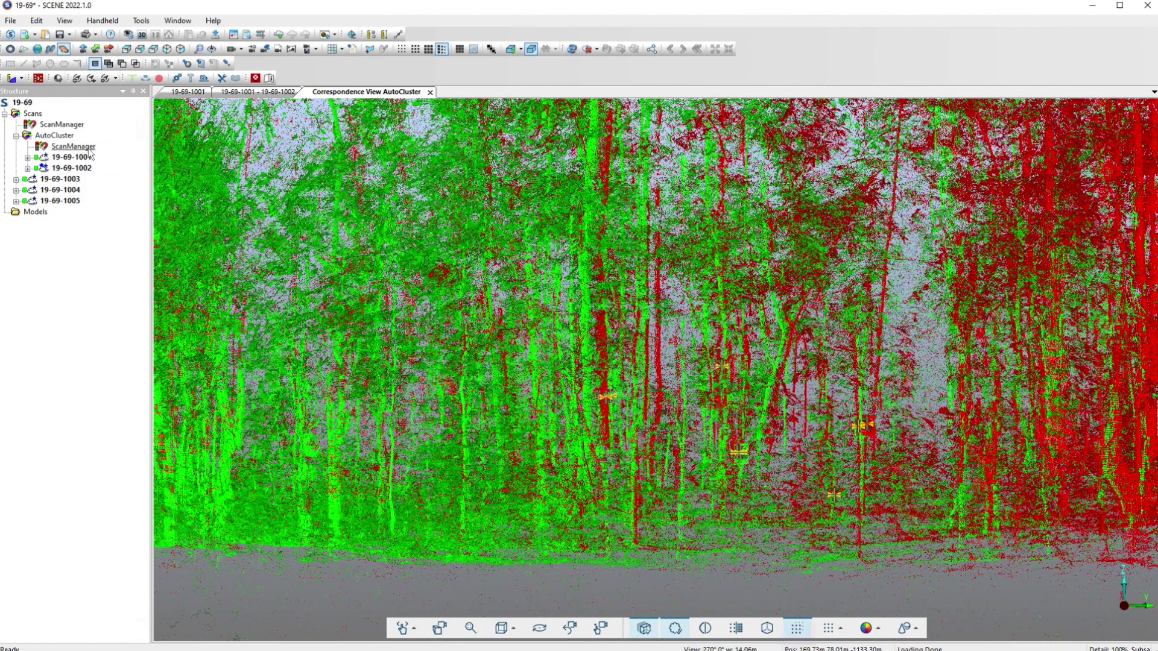
Return to the correspondence split view and load scan 19-69-1003 opposite scan 19-69-1002.
left_click(17, 179)
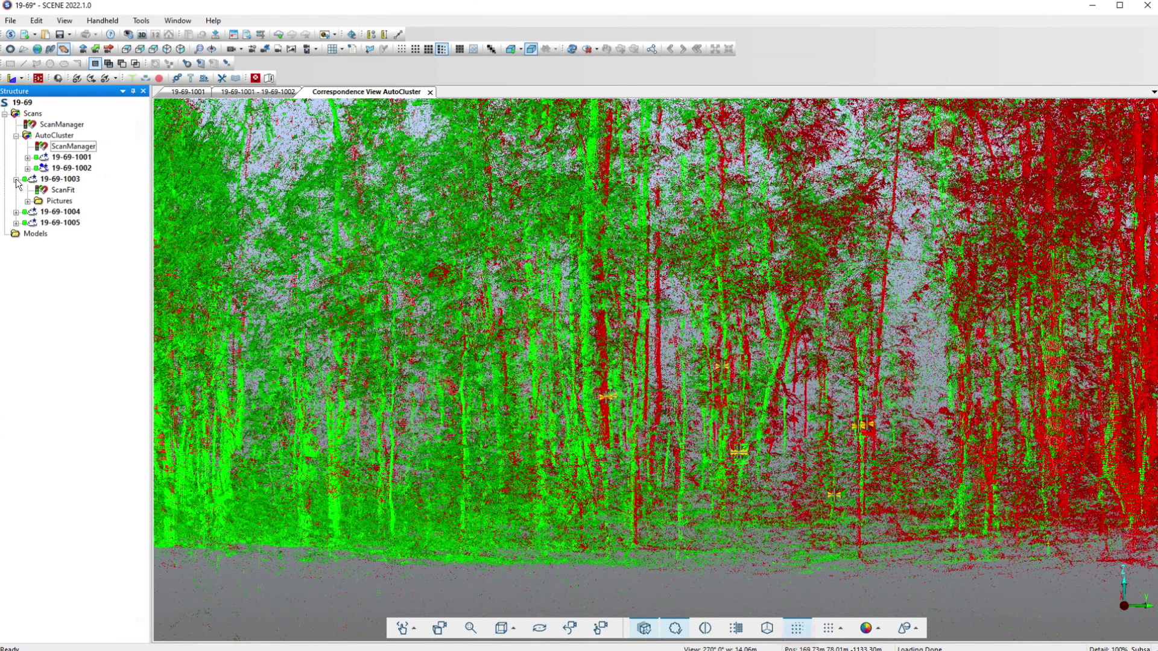
left_click(16, 179)
left_click(68, 180)
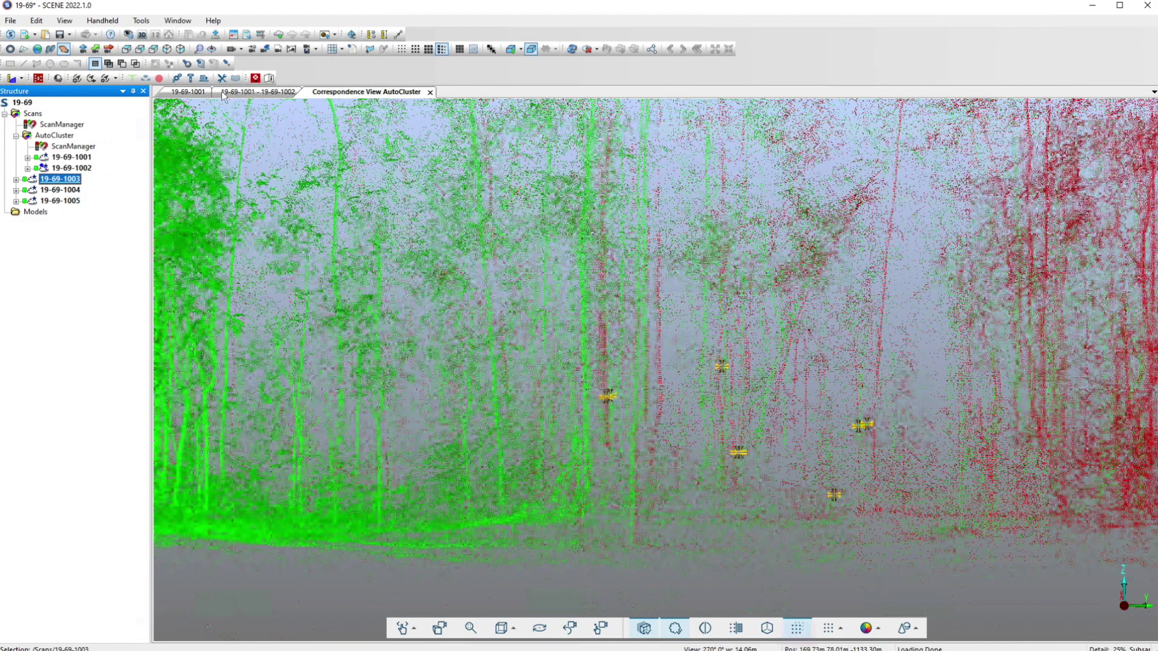
left_click(221, 92)
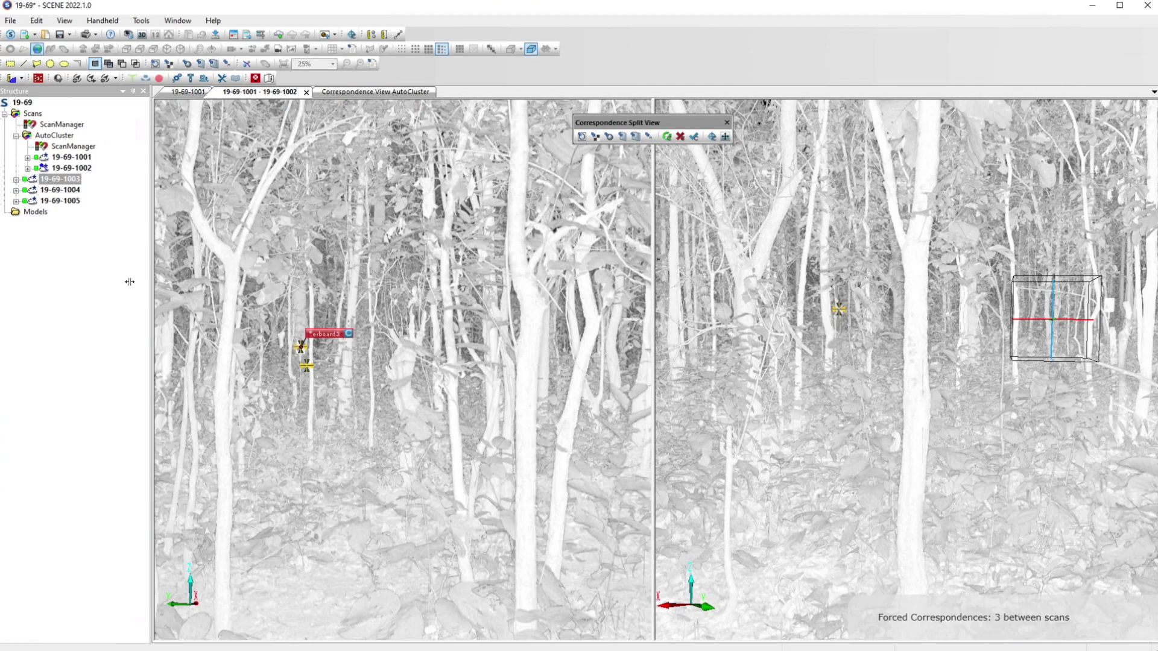
left_click_drag(67, 180, 648, 268)
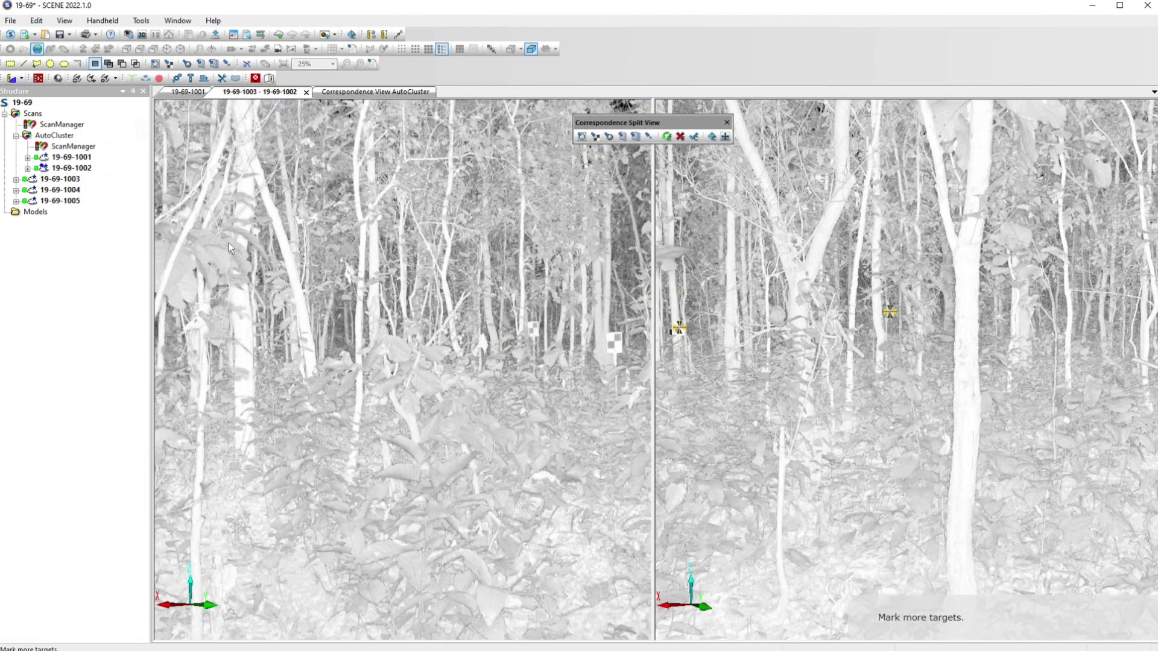
Replace 19-69-1003 with 19-69-1001 in the split view and examine its checkerboard target against 19-69-1002.
left_click_drag(71, 157, 230, 206)
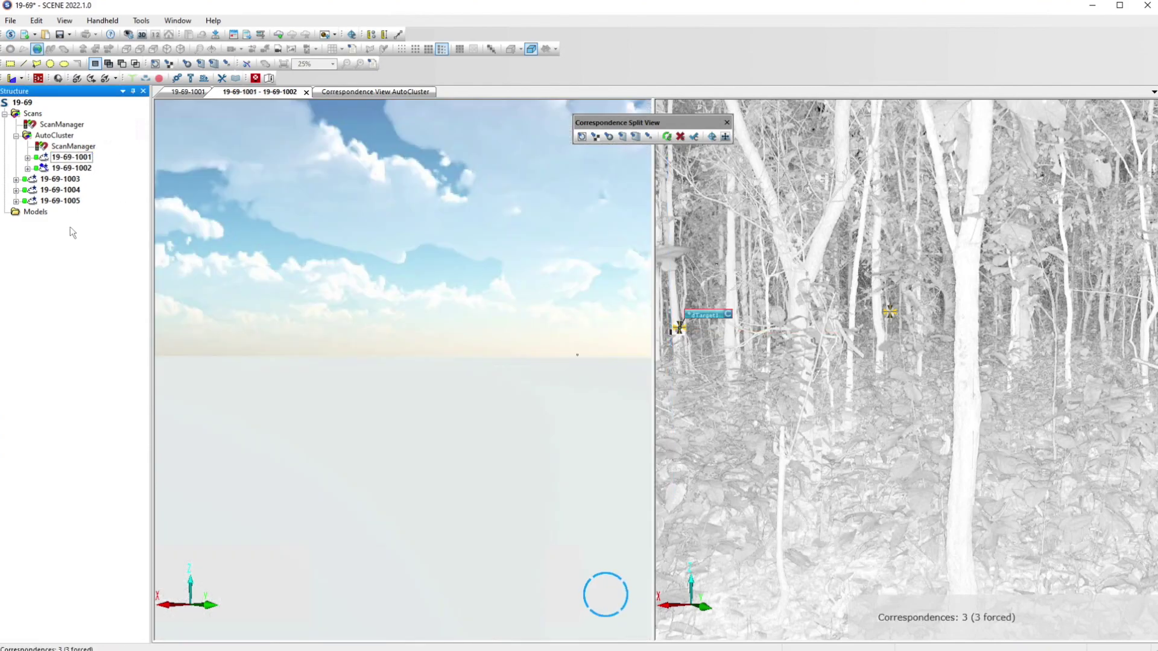
left_click_drag(60, 179, 154, 200)
left_click_drag(626, 243, 726, 228)
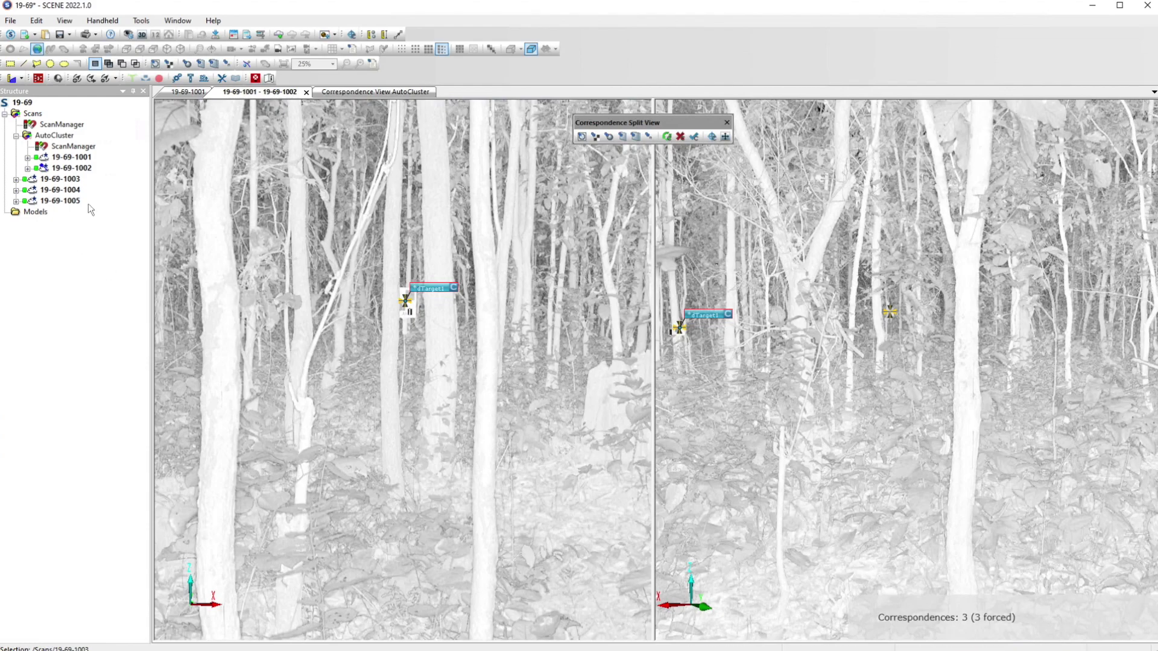
Load 19-69-1003 opposite 19-69-1002 again and look around it for checkerboards shared by both scans.
left_click_drag(68, 180, 561, 316)
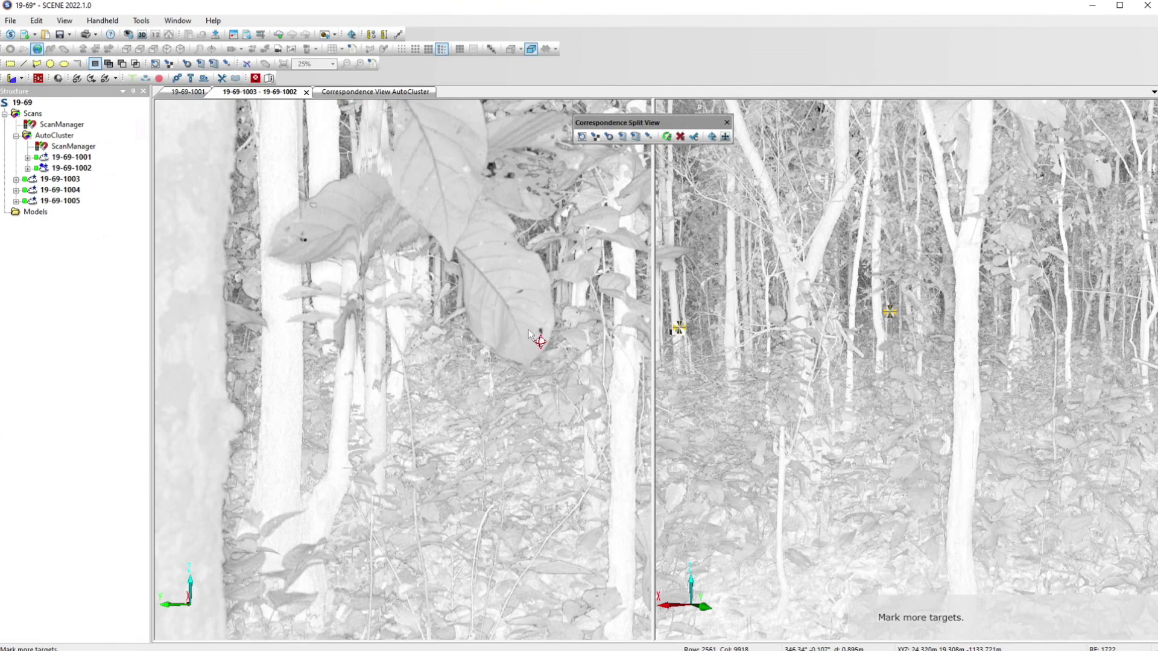
left_click_drag(581, 344, 404, 313)
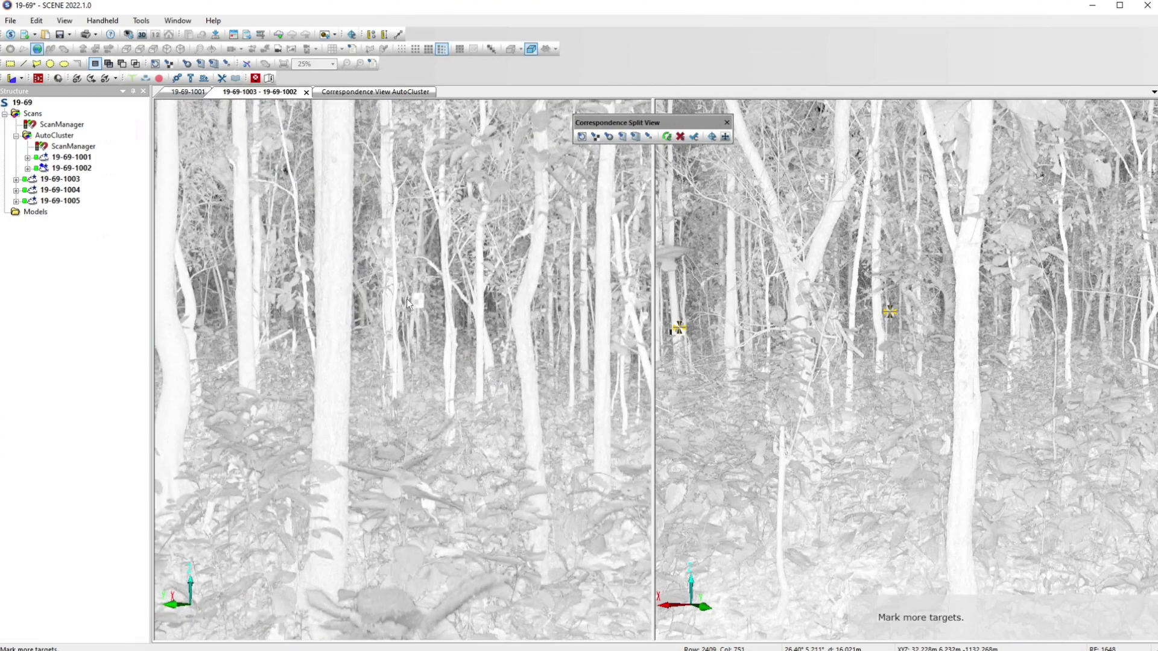
left_click_drag(492, 322, 289, 278)
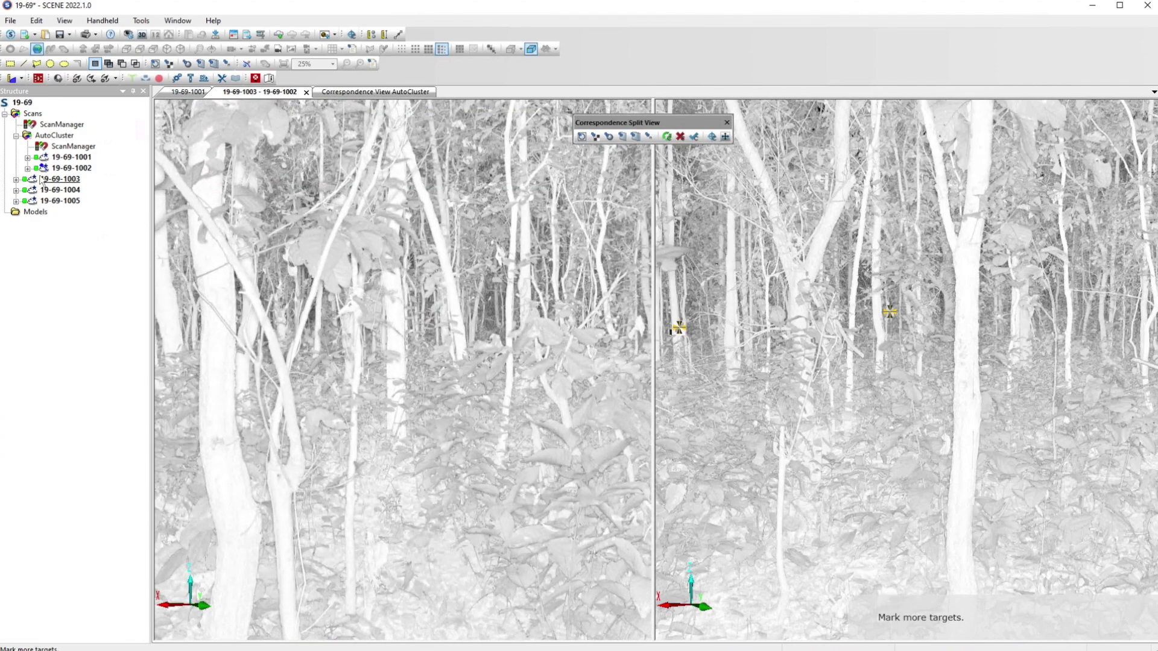
Close the open scan and correspondence views, and show the AutoCluster in a 3D View.
left_click(306, 92)
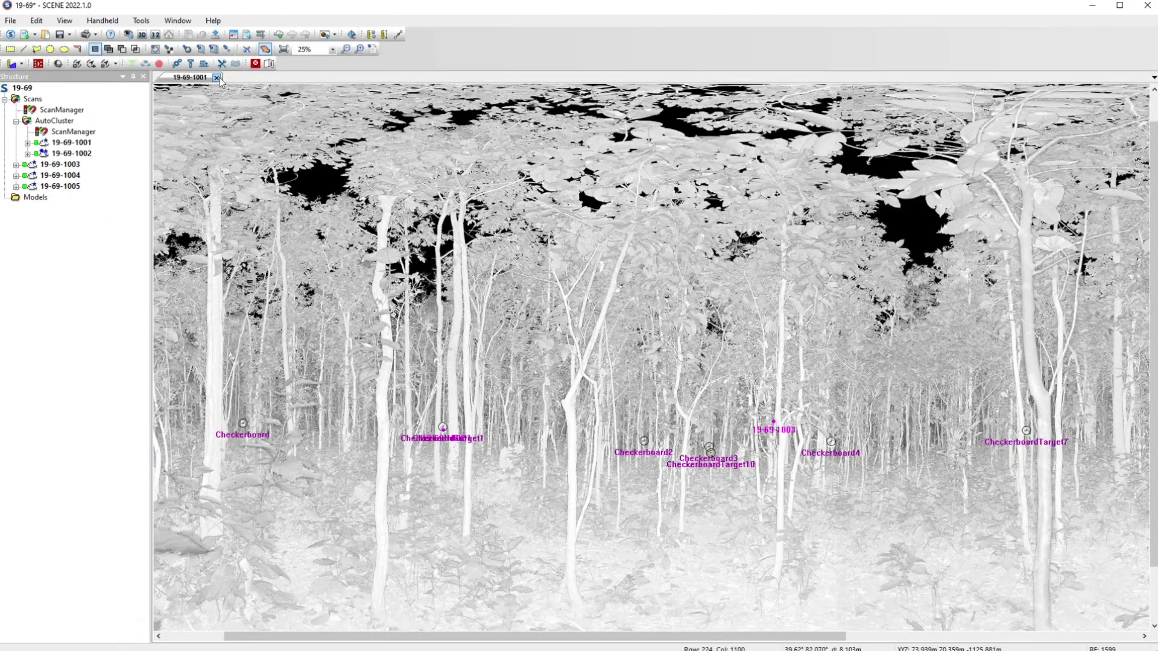
left_click(217, 77)
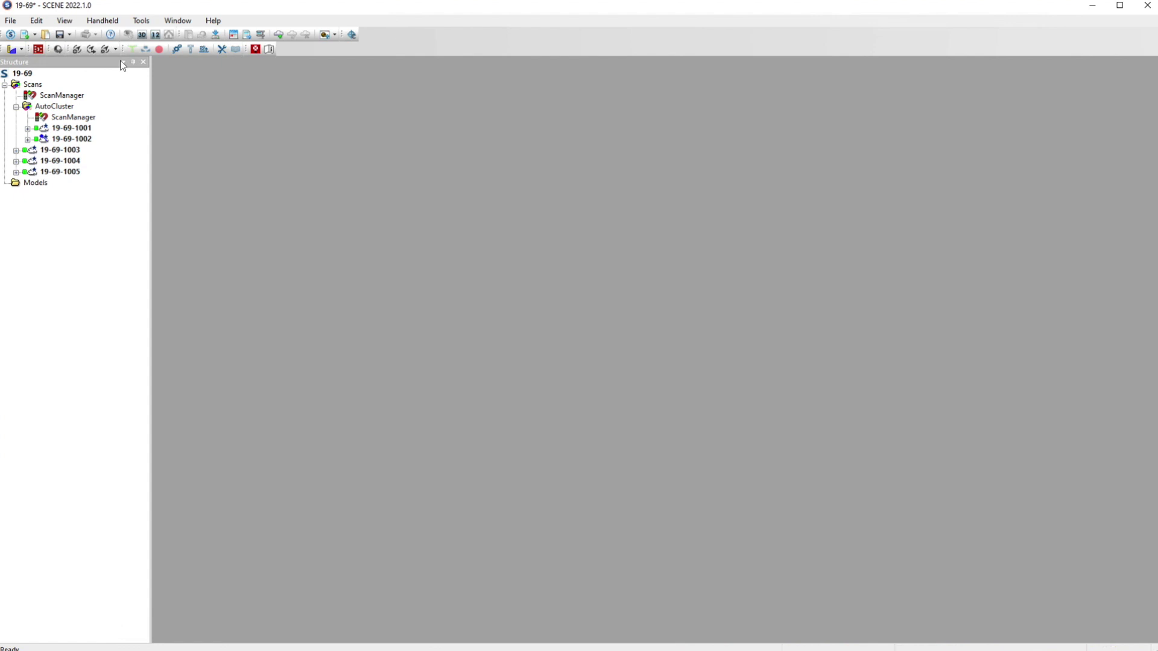
right_click(46, 108)
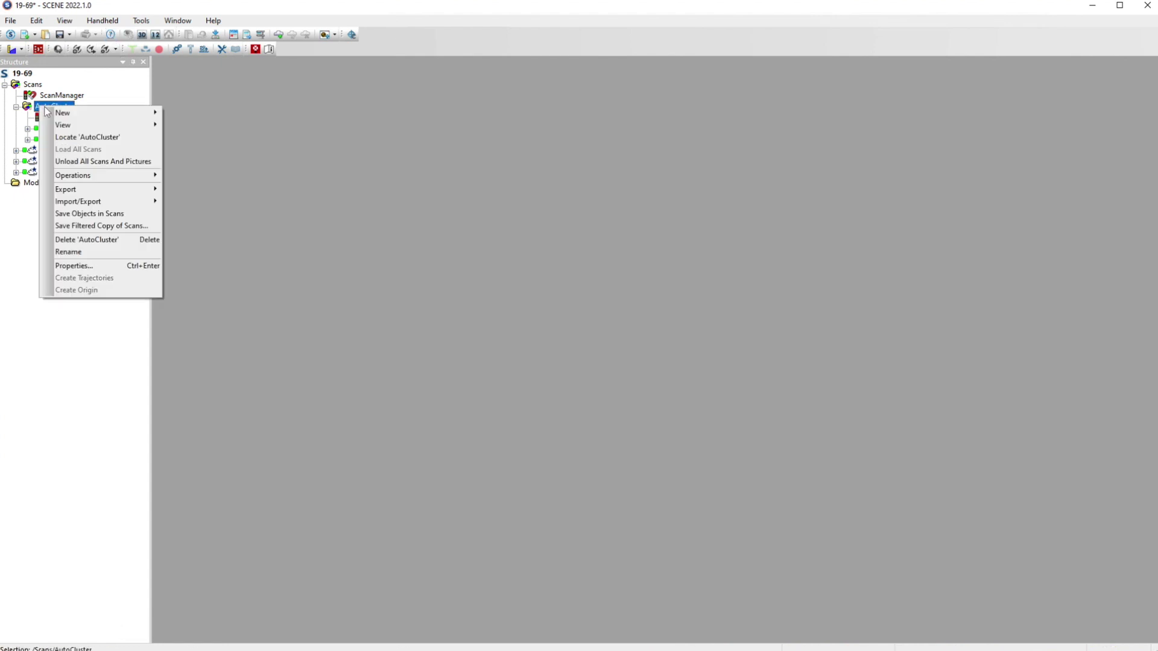
mouse_move(106, 126)
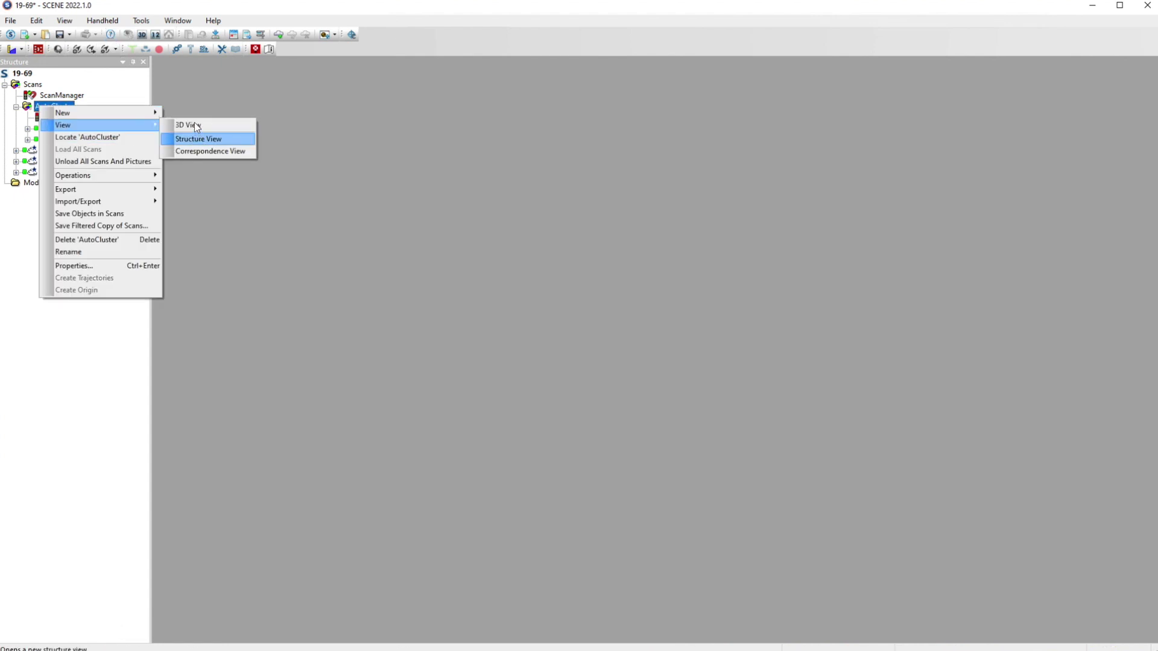
left_click(194, 126)
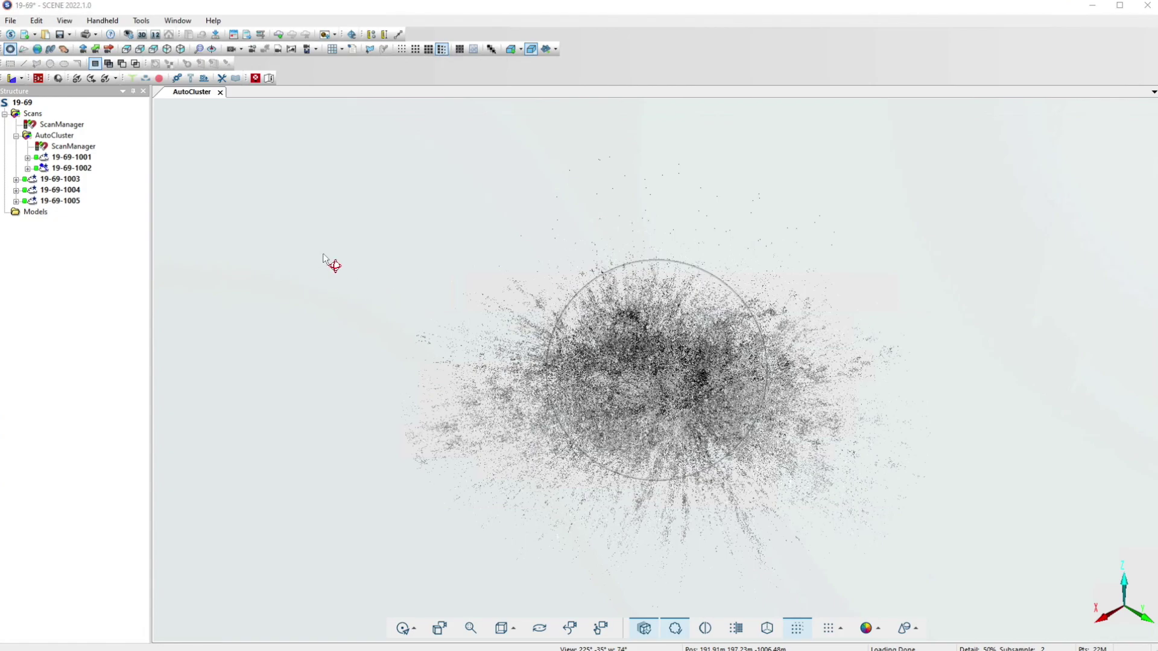
Change the navigation mode and inspect the AutoCluster point cloud from ground level, examining tree trunks and checkerboard markers.
left_click(38, 50)
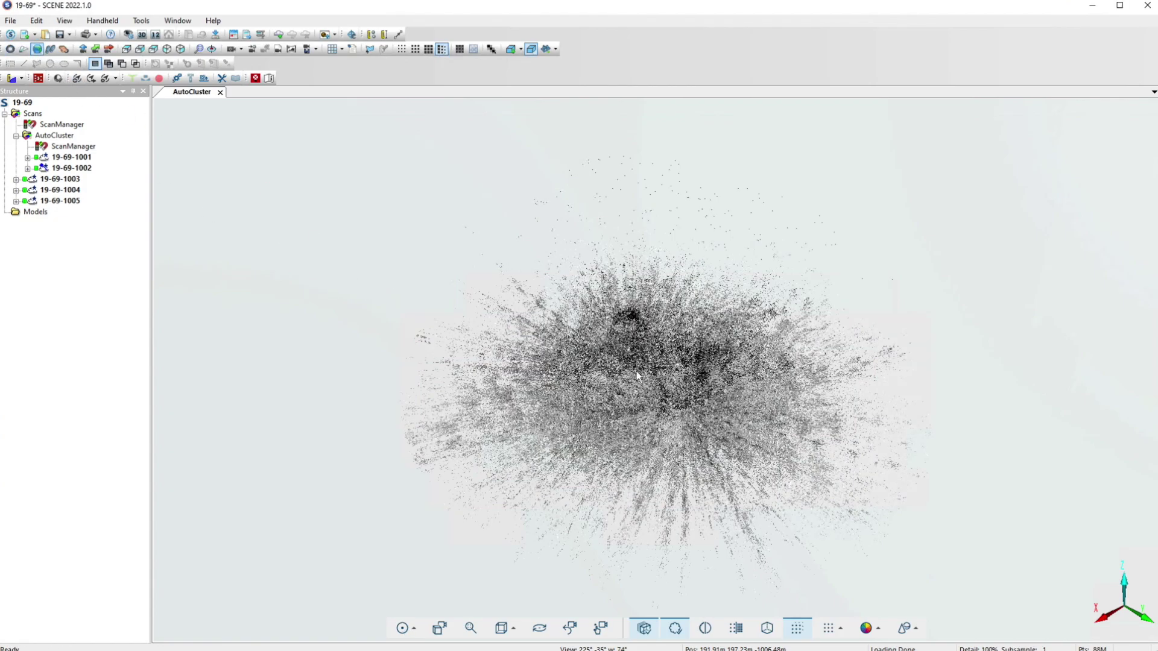
left_click_drag(636, 372, 688, 405)
scroll(677, 421, "down", 3)
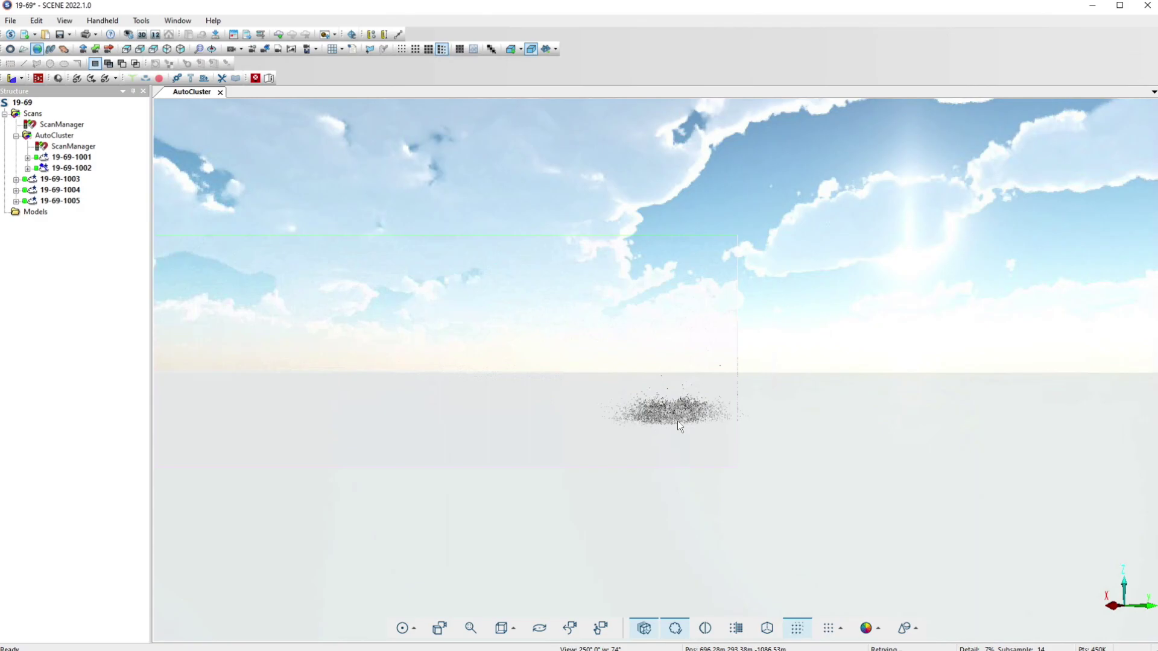
scroll(677, 421, "up", 5)
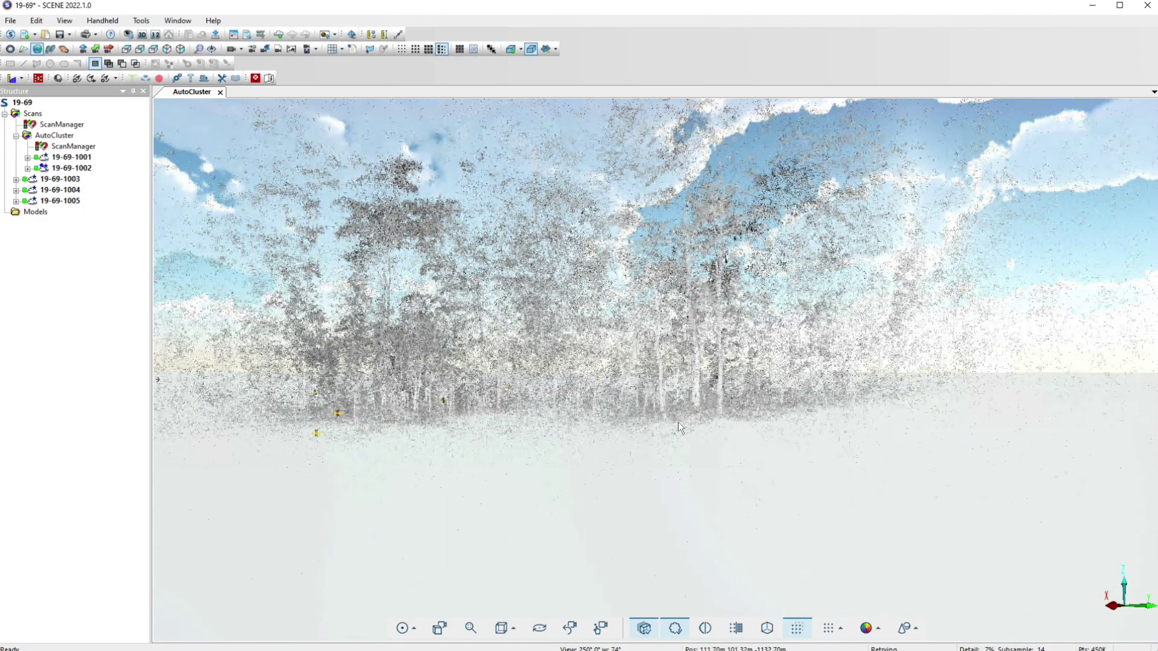
scroll(679, 422, "down", 1)
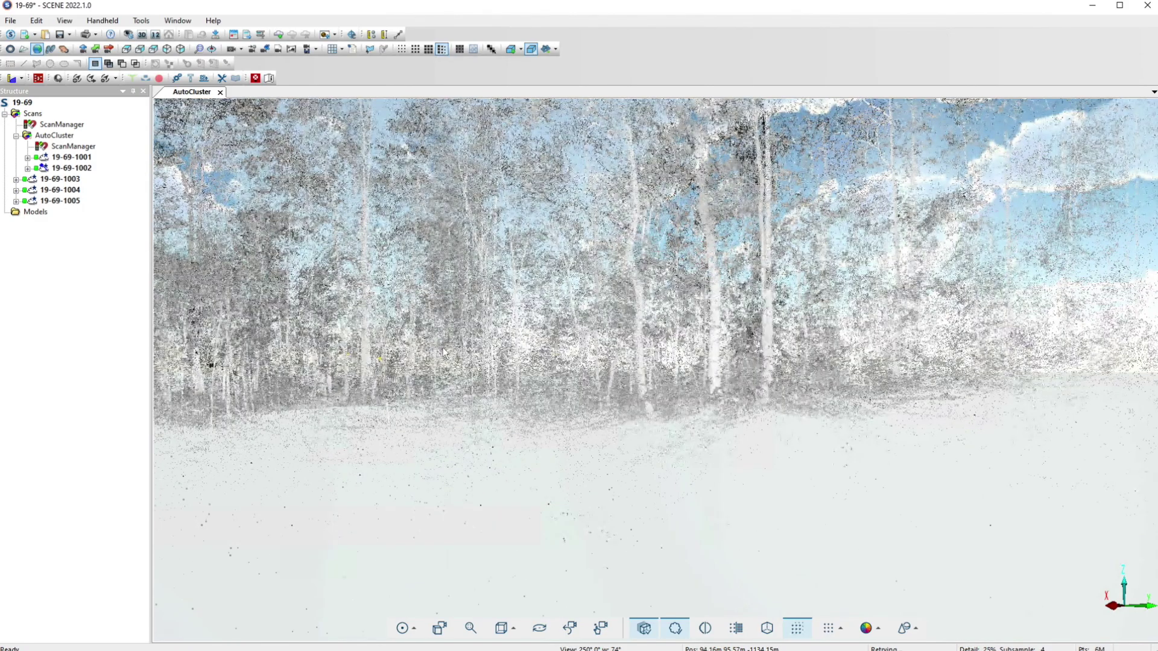
right_click(456, 340)
left_click(410, 335)
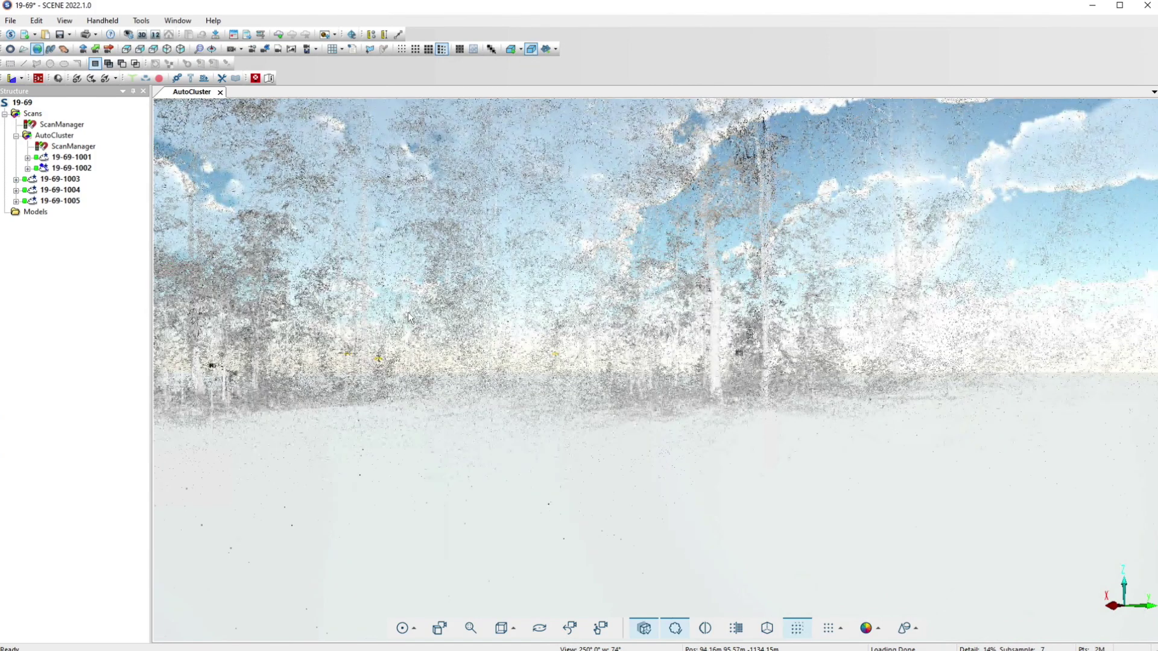
right_click_drag(452, 344, 492, 374)
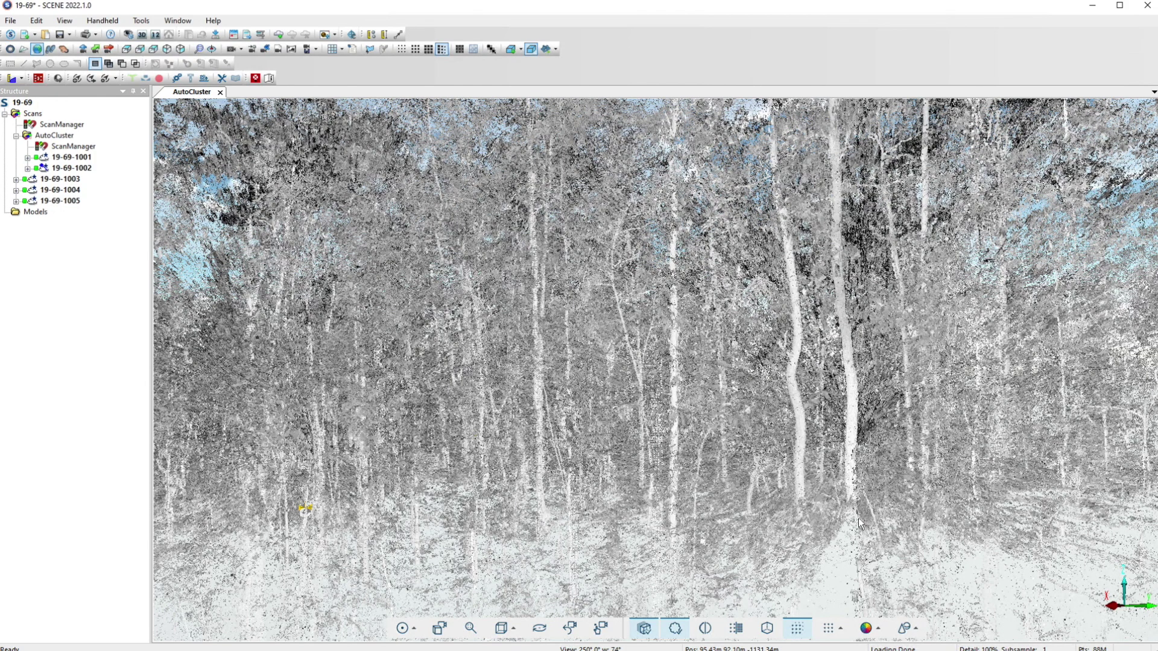
scroll(855, 515, "down", 1)
scroll(855, 515, "up", 5)
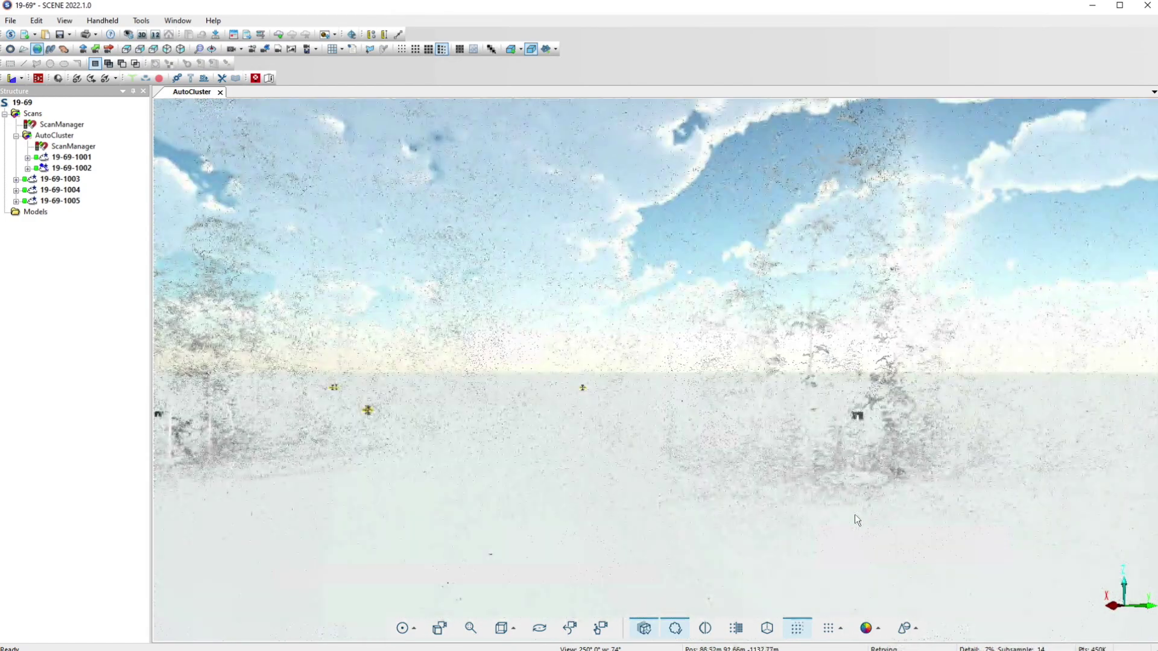
scroll(855, 515, "up", 2)
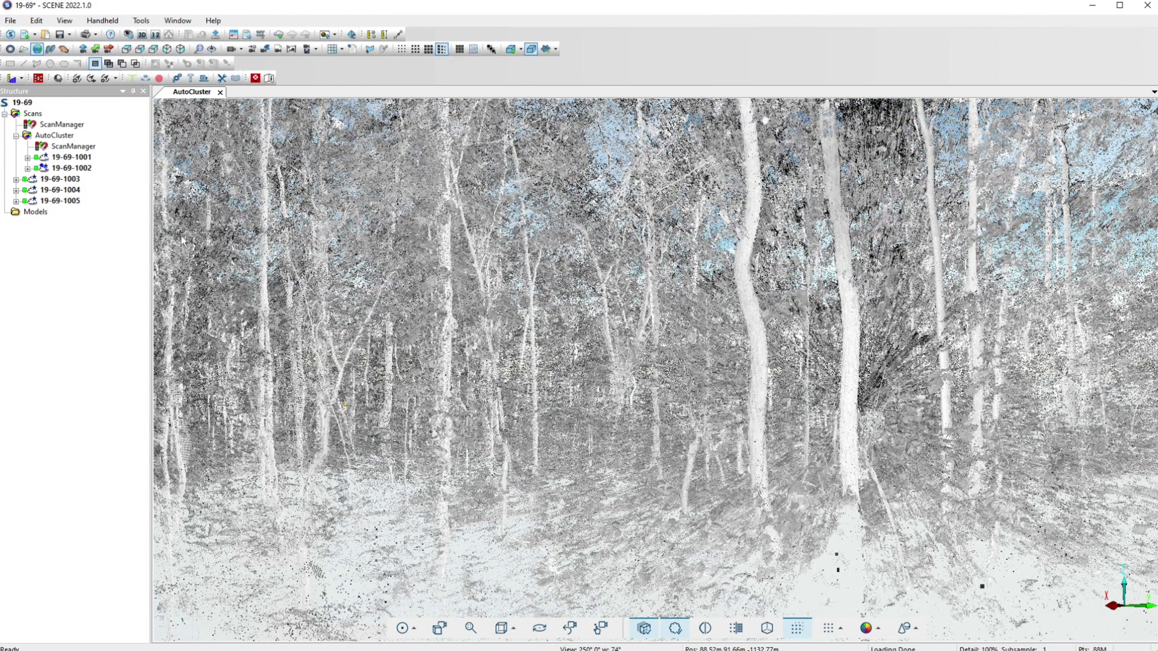
Start preprocessing the AutoCluster scans and save the pending project changes with the comment "s1".
right_click(48, 138)
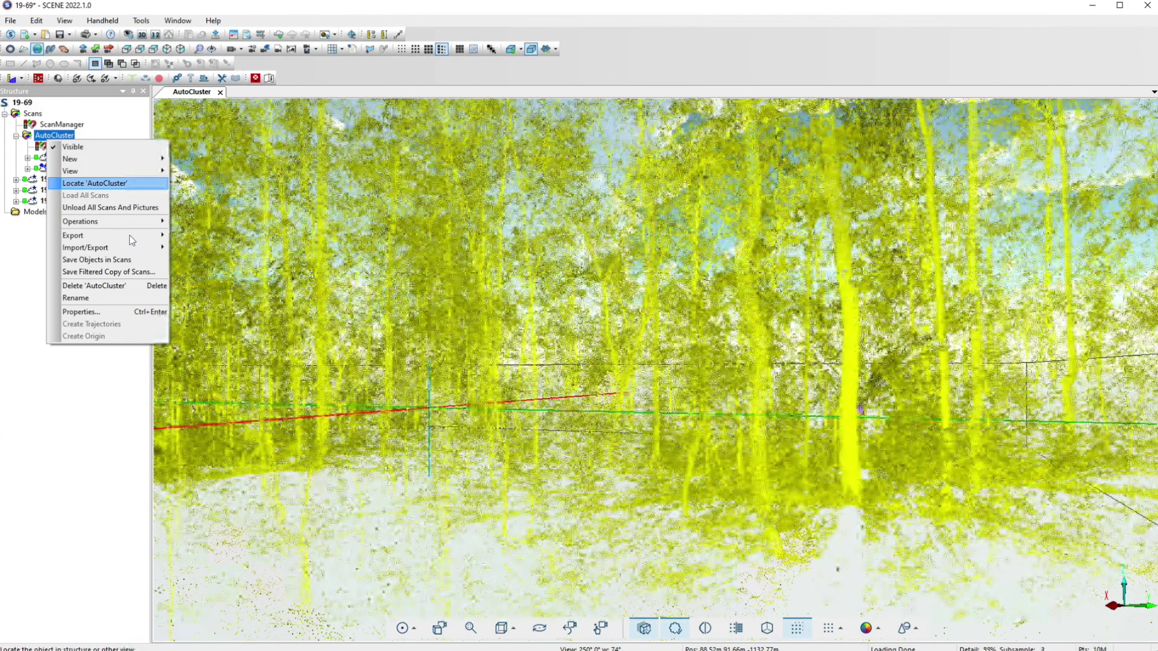
mouse_move(129, 236)
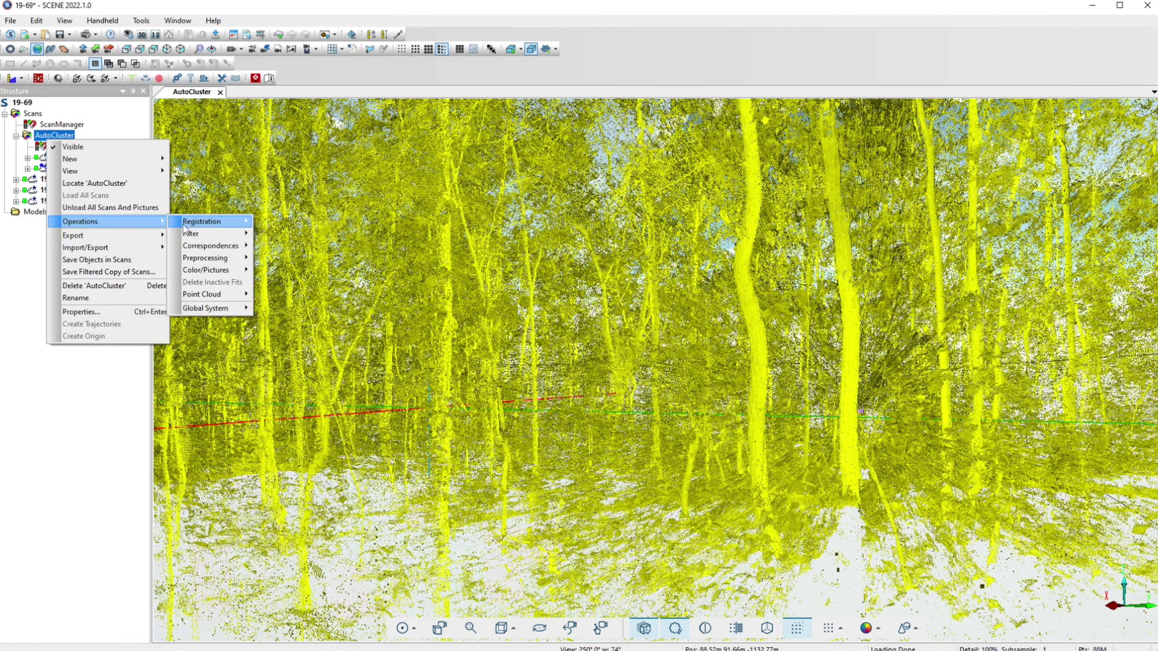
mouse_move(234, 235)
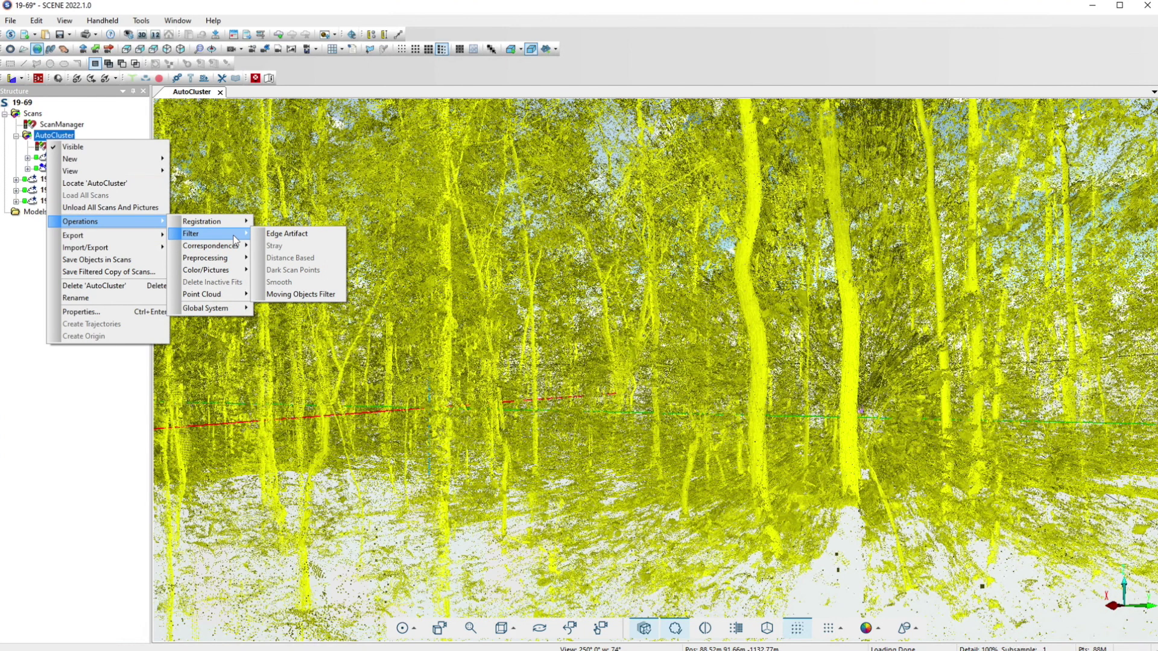
mouse_move(227, 262)
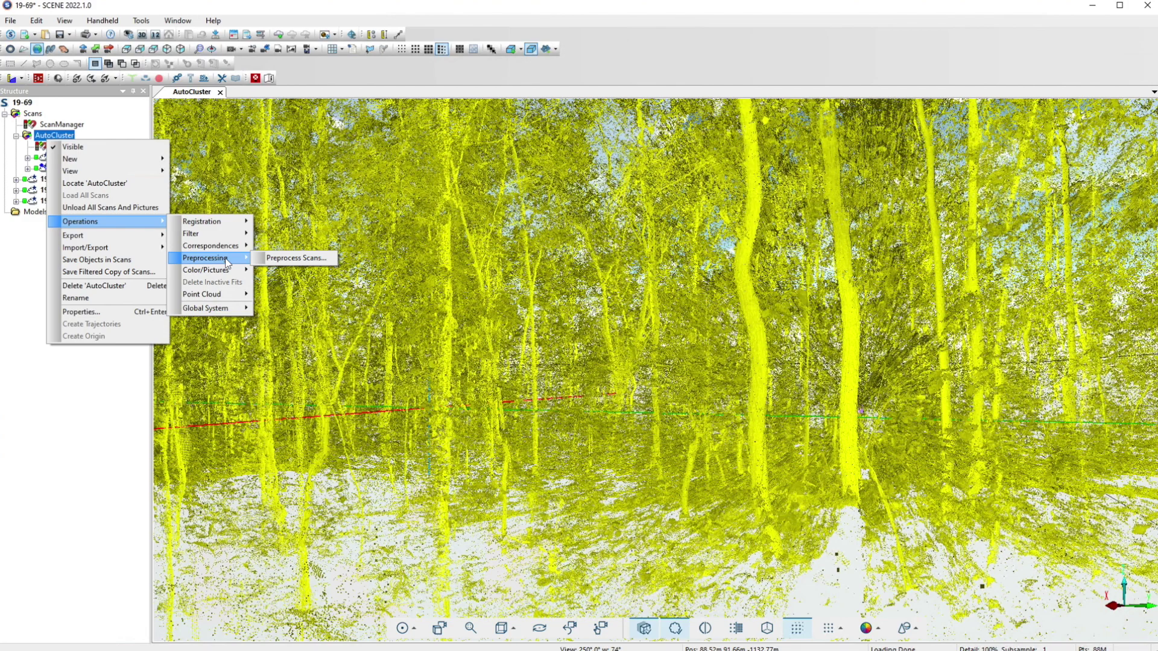
left_click(288, 257)
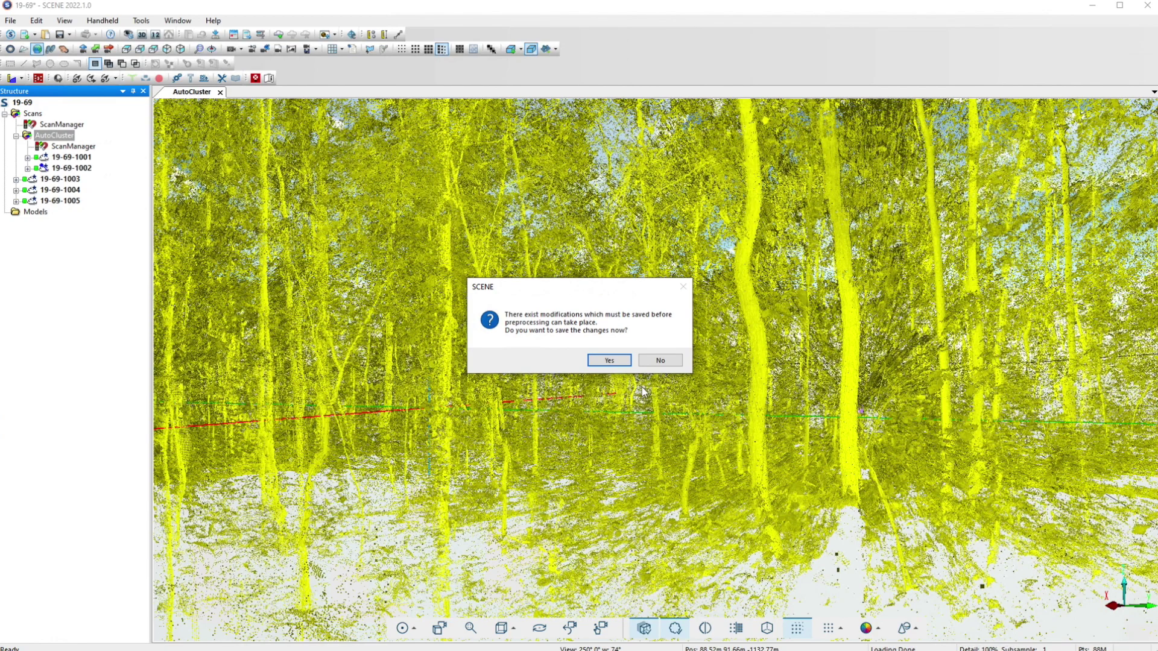
left_click(613, 363)
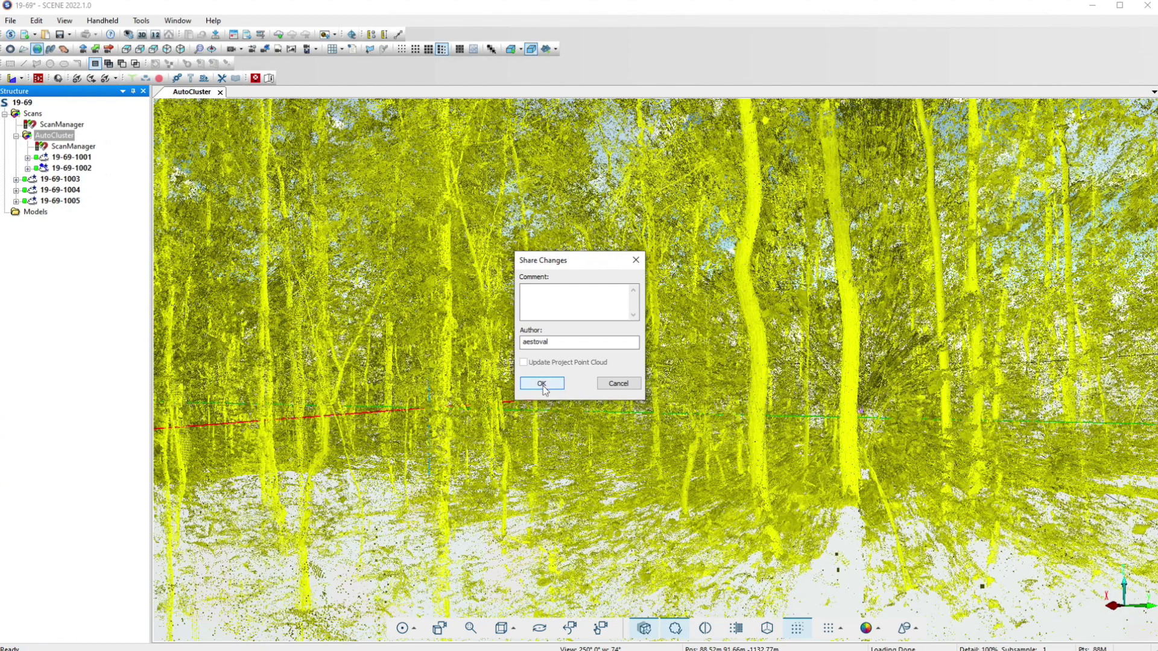
left_click(547, 315)
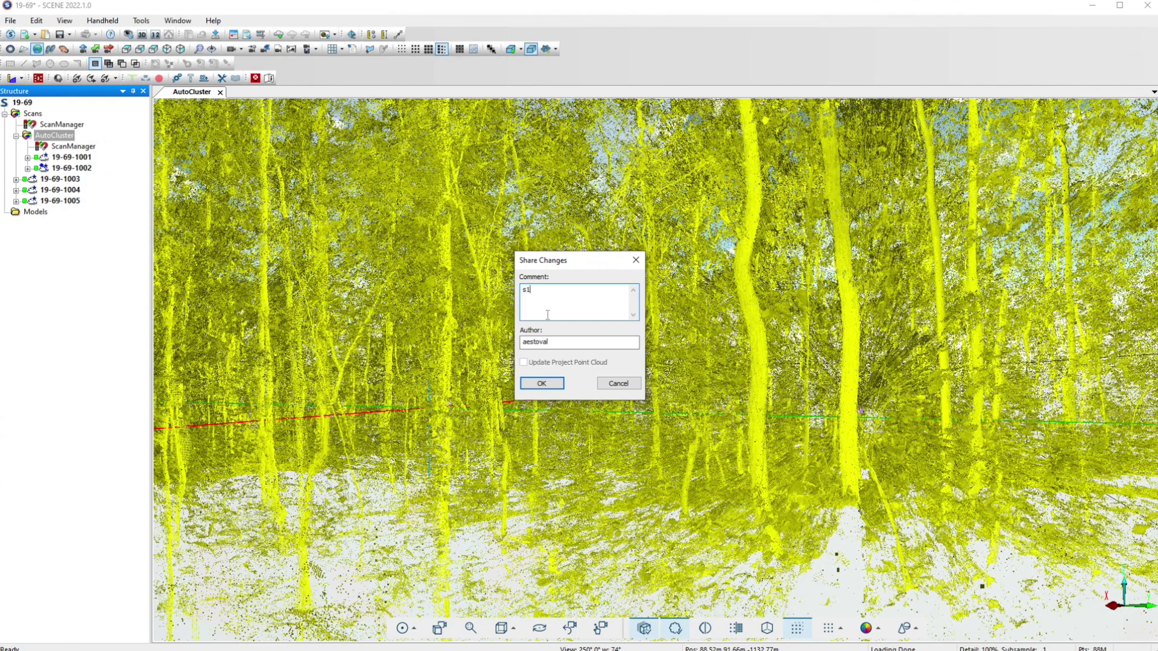
left_click(537, 380)
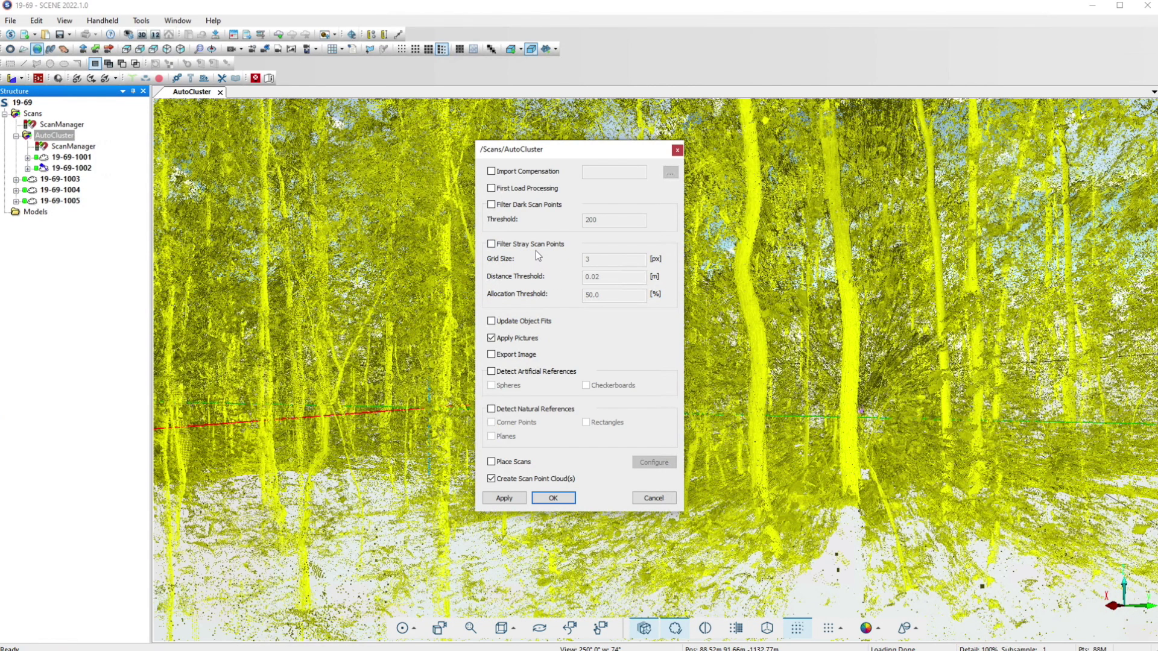
Enable dark scan point filtering in the AutoCluster preprocessing settings, close them without applying, and dismiss the save message.
left_click(521, 206)
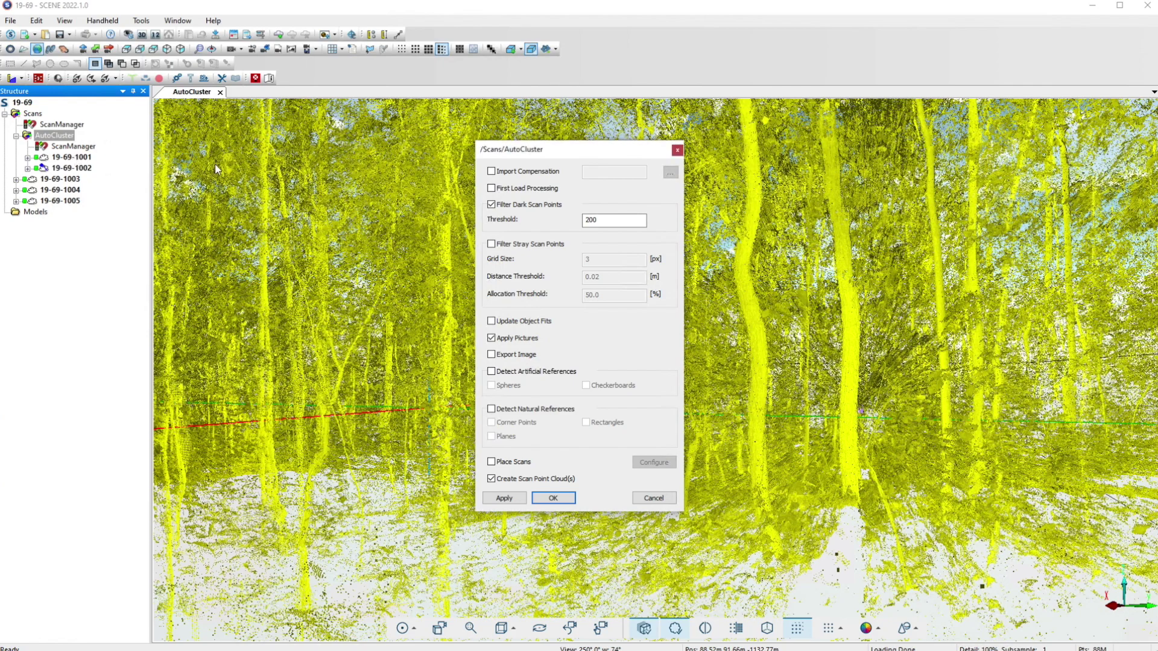
left_click(677, 151)
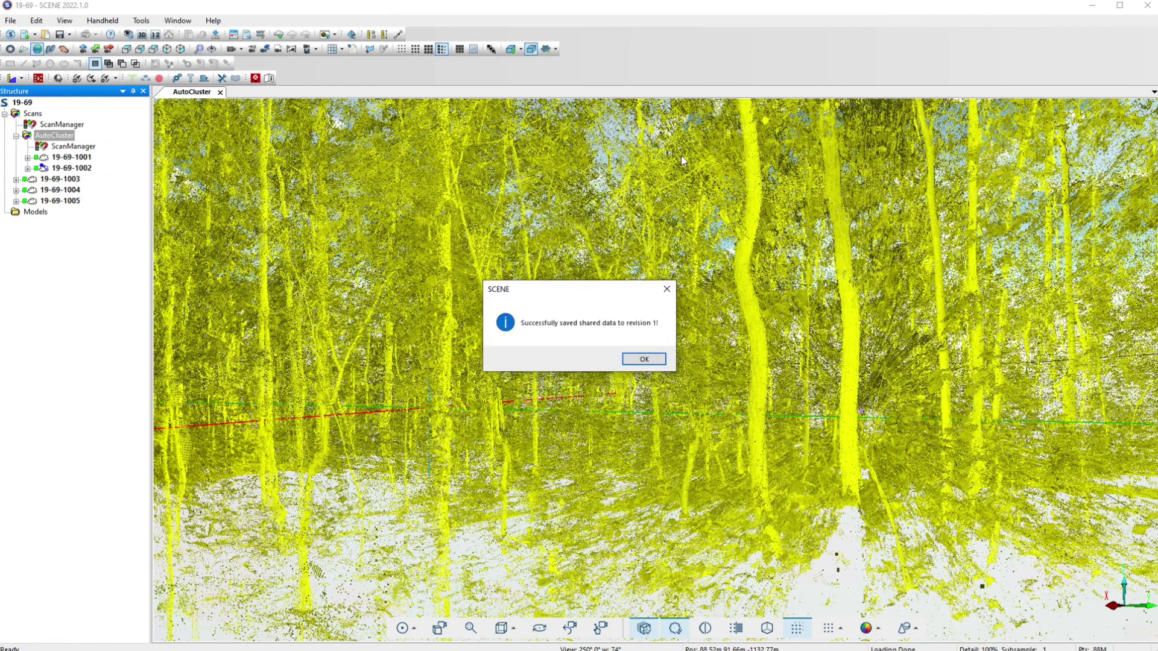
left_click(651, 360)
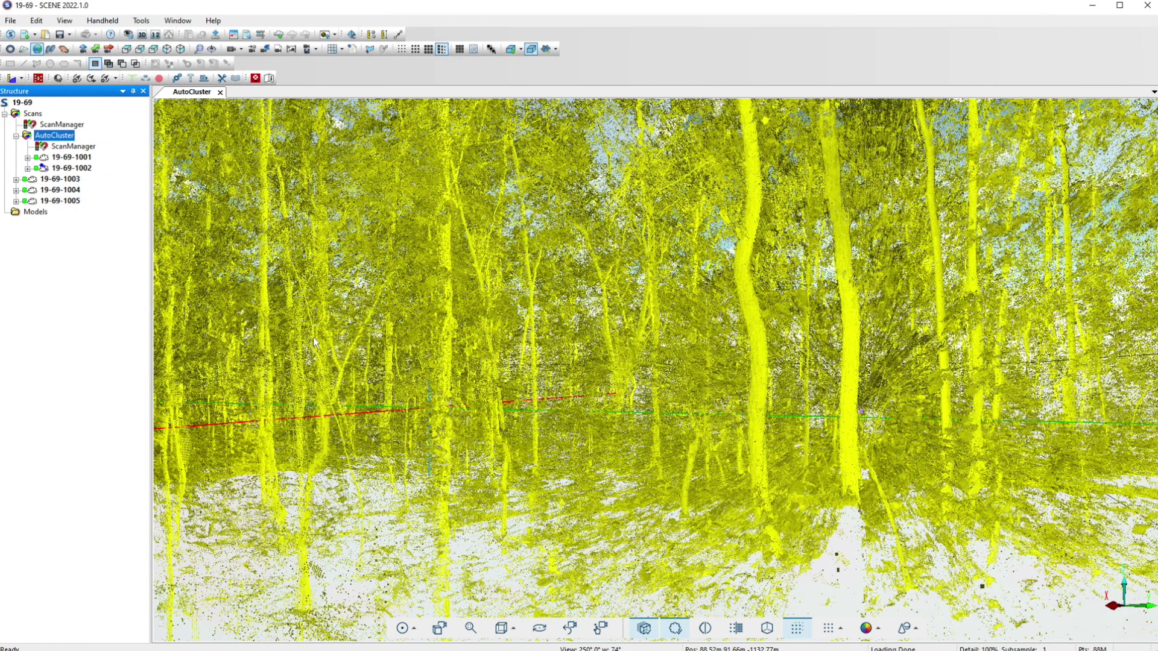
Open scan 19-69-1001 of the AutoCluster in a Planar View.
right_click(71, 158)
mouse_move(161, 199)
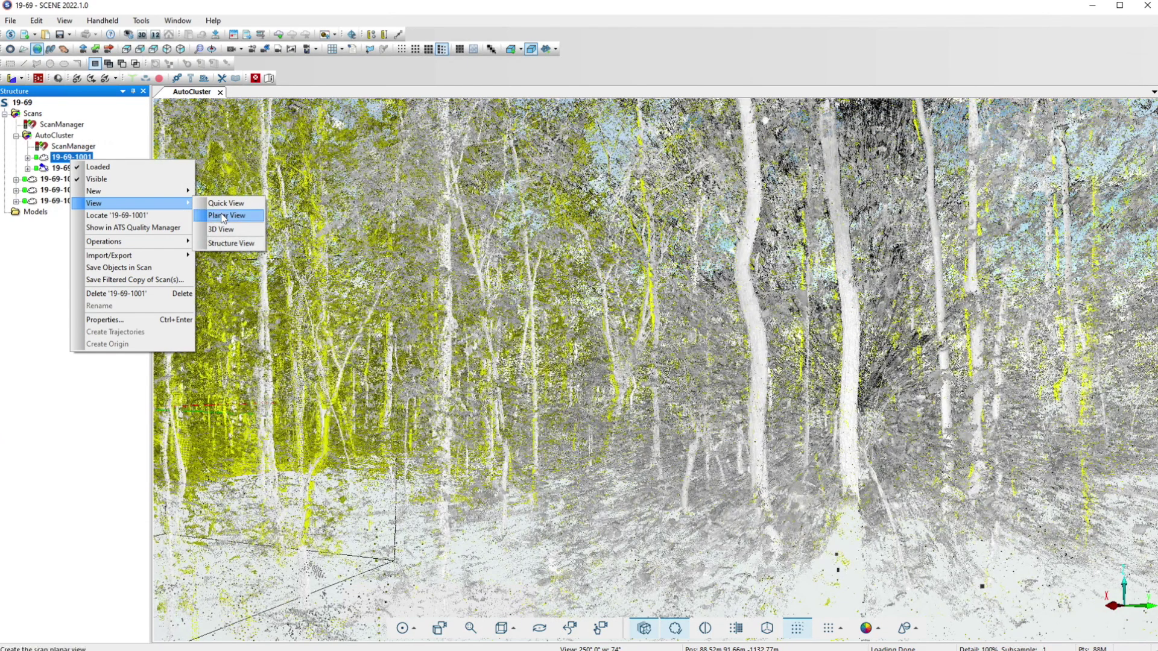
left_click(223, 216)
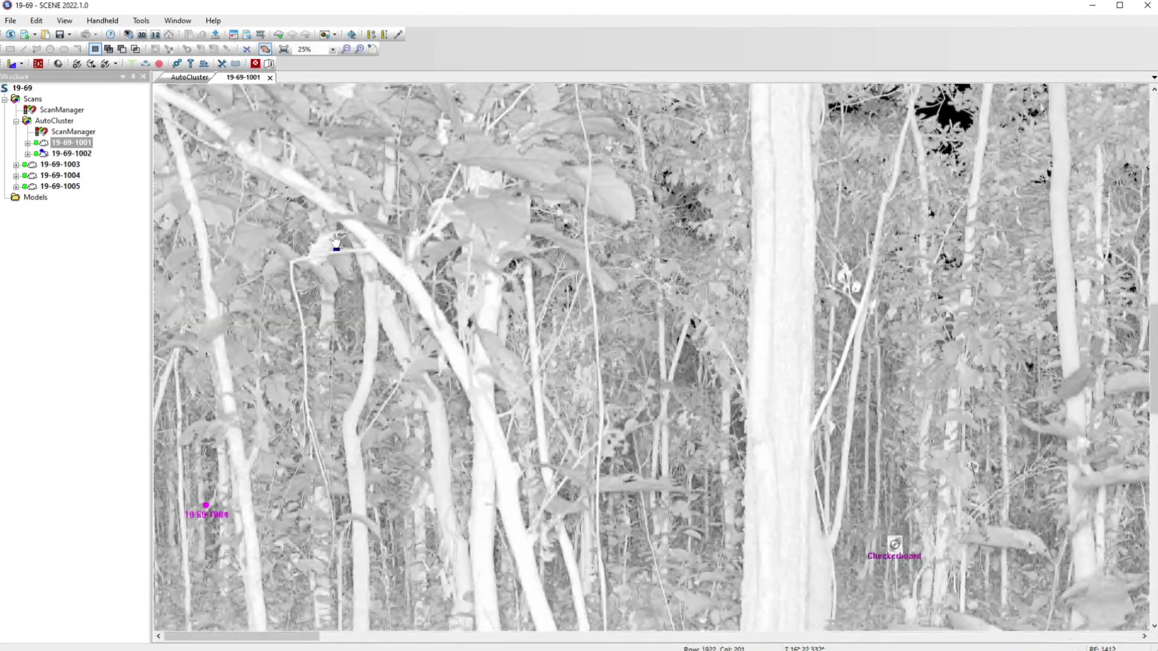
Try marking the preset distance range in the planar view of scan 19-69-1001, and switch the marking off again.
scroll(537, 295, "up", 1)
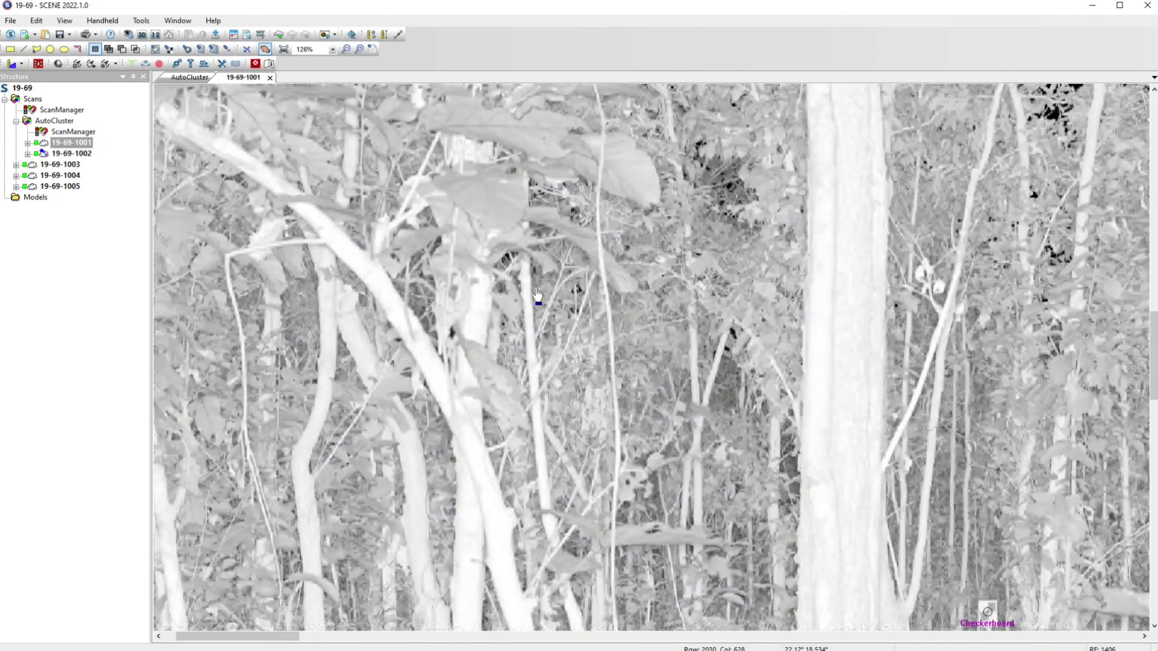
scroll(592, 307, "down", 1)
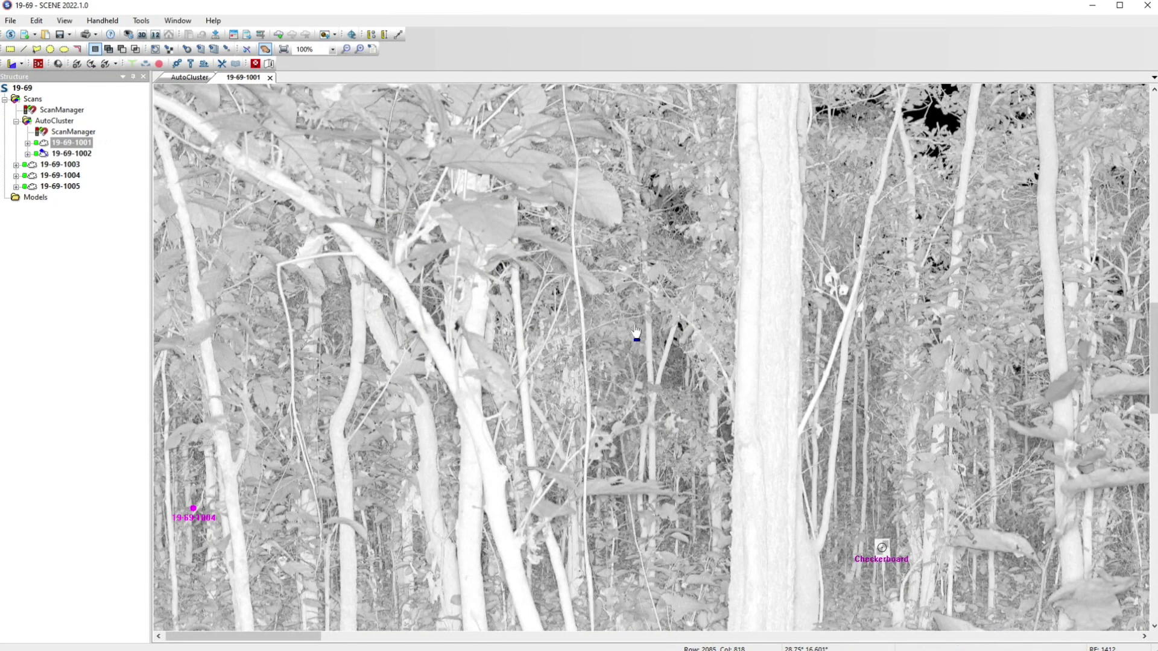
mouse_move(914, 375)
left_mouse_down()
mouse_move(712, 359)
mouse_move(318, 199)
left_mouse_up()
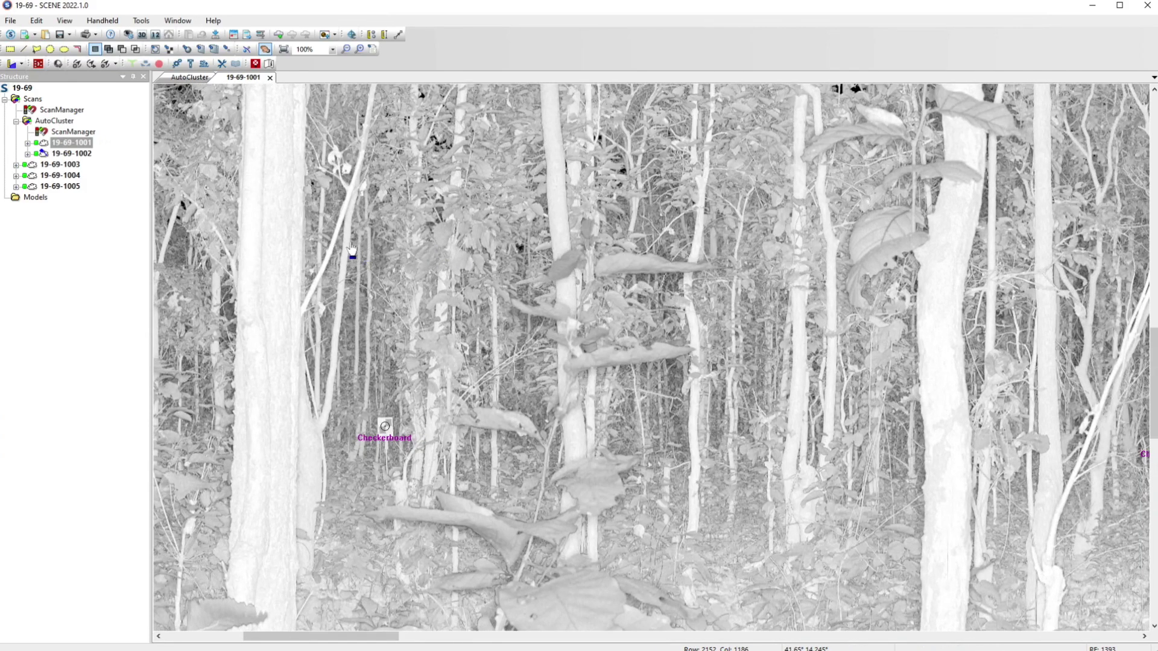
left_click(248, 50)
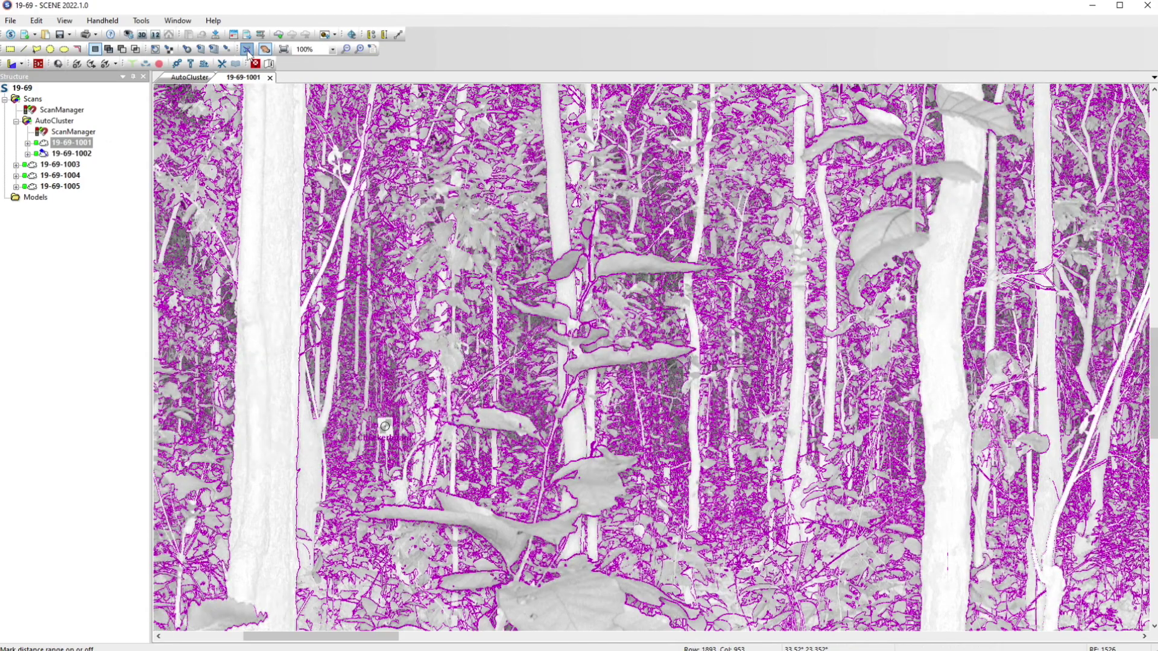
left_click(248, 51)
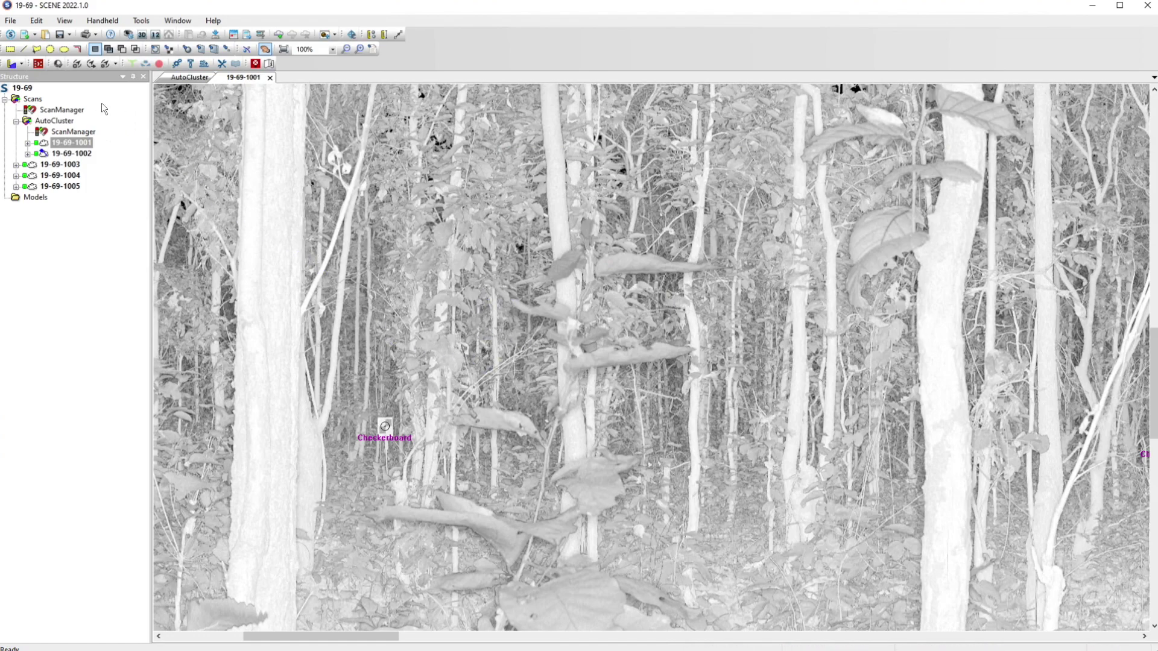
Set the Mark Distance Range view options to a minimum distance of 50 m and a maximum distance of 80 m.
left_click(142, 20)
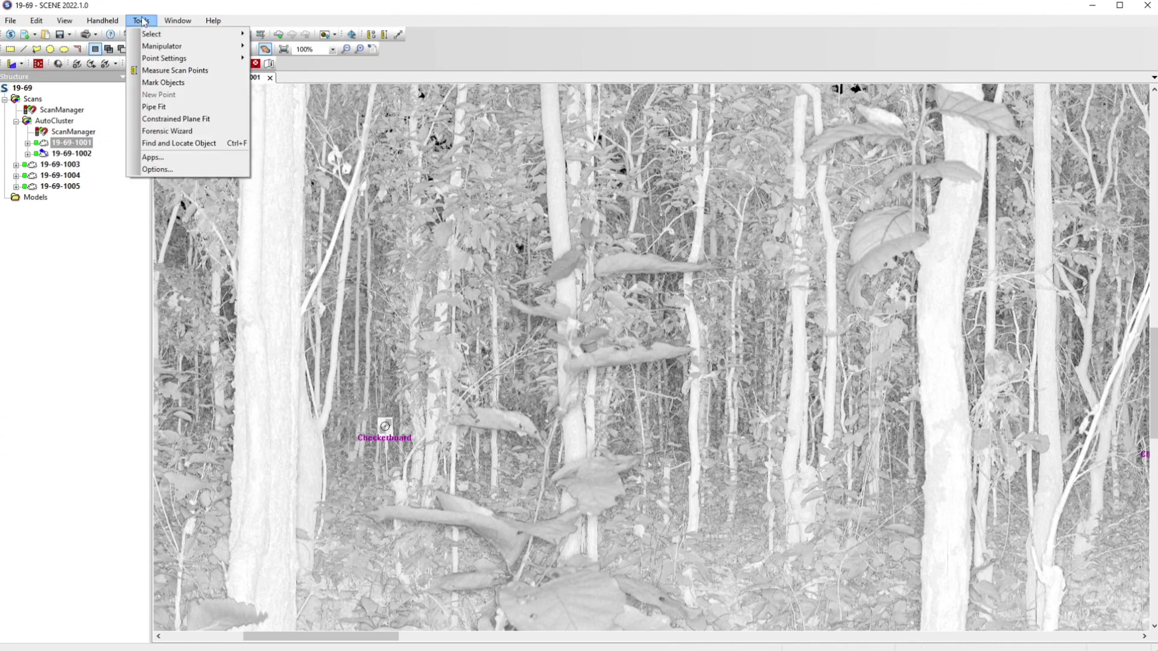
left_click(208, 169)
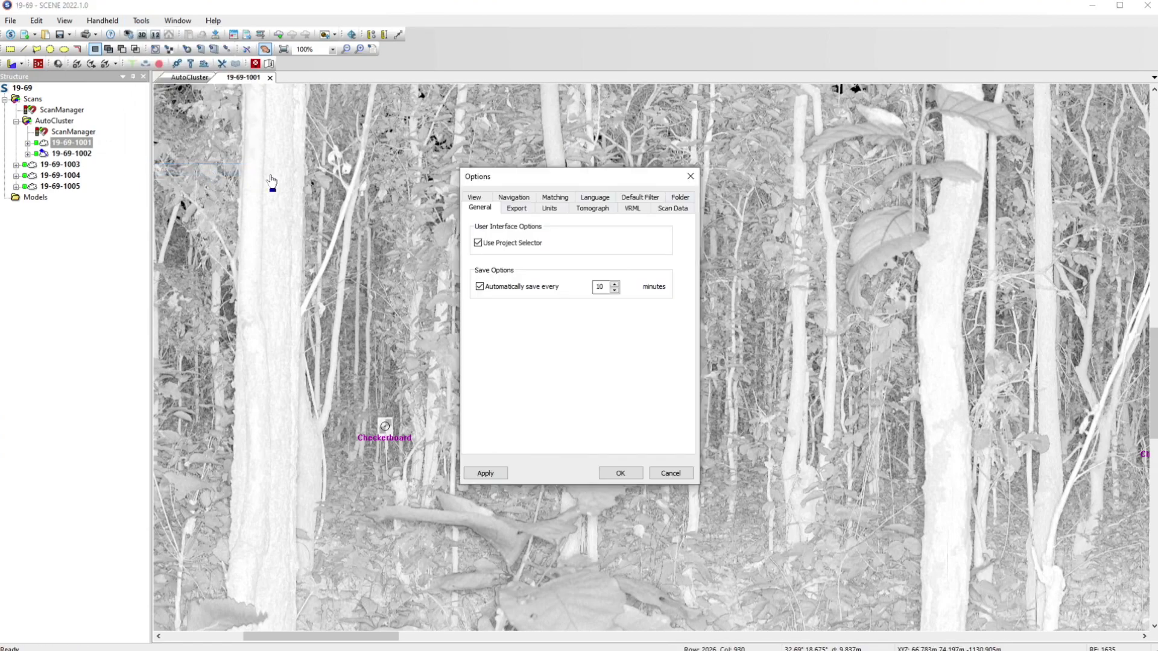
left_click(473, 197)
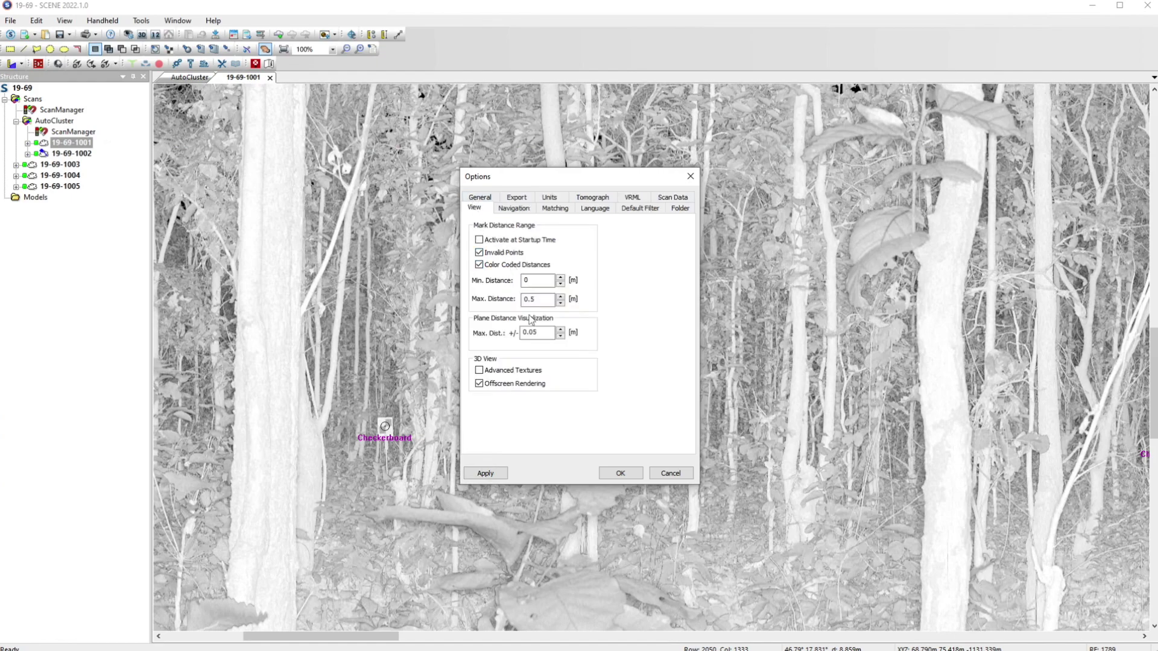
left_click_drag(539, 300, 491, 303)
left_click_drag(532, 281, 481, 279)
type("50")
left_click_drag(537, 301, 522, 307)
type("80")
left_click(505, 475)
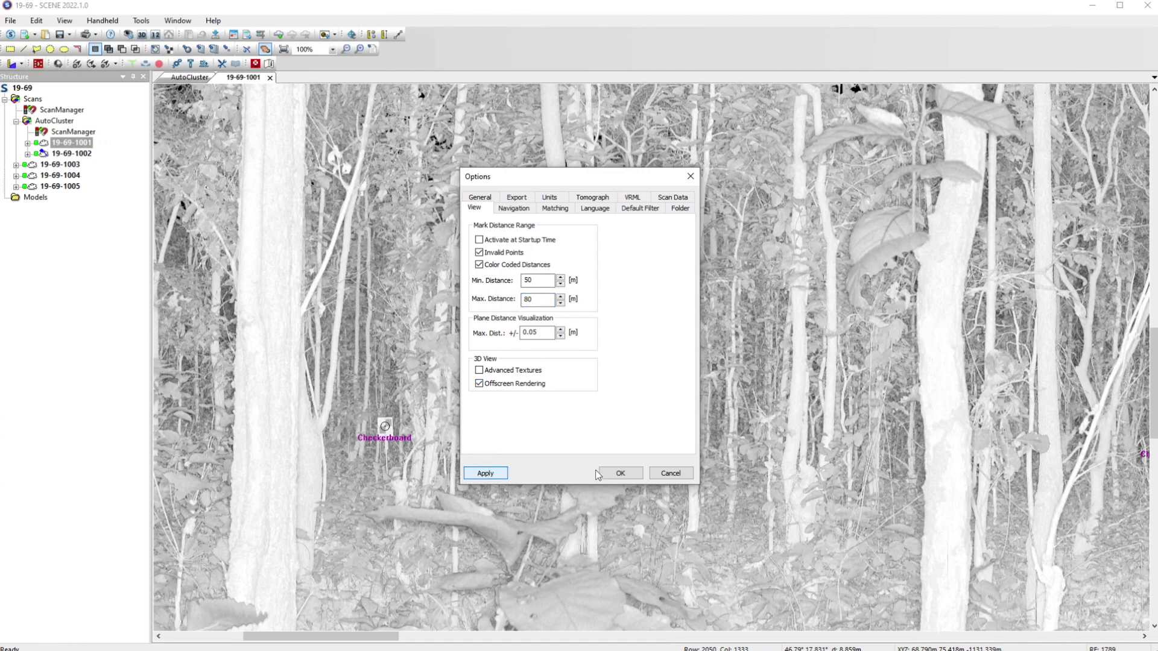
left_click(619, 475)
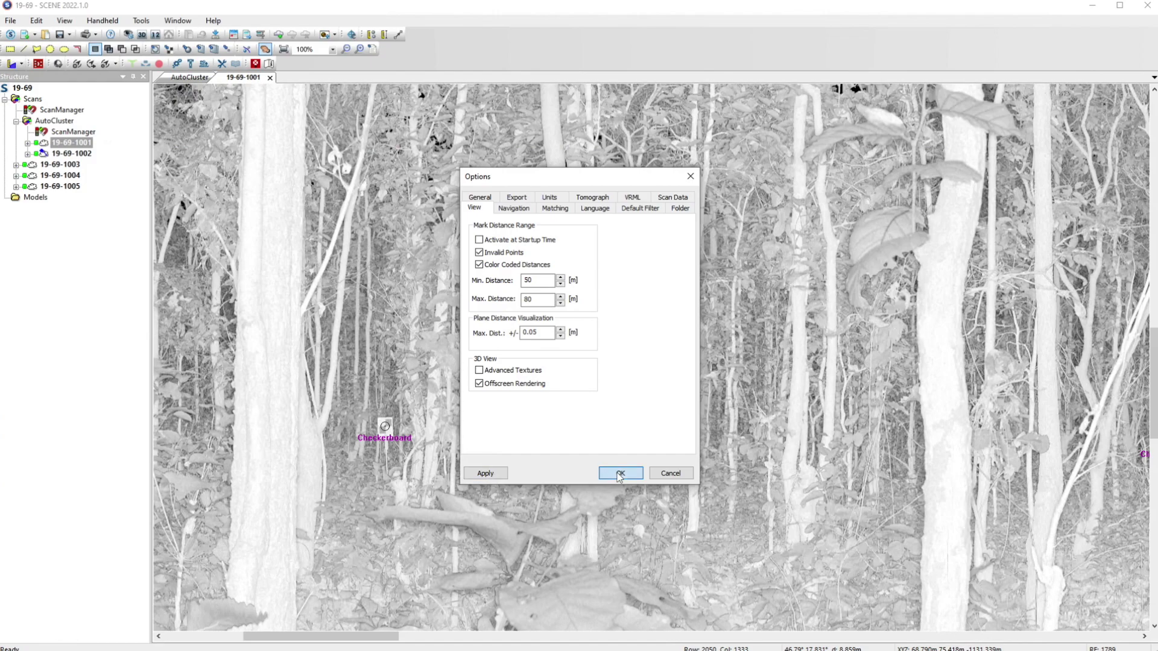
Turn on distance range marking and inspect the color-coded points across the planar view of scan 19-69-1001.
left_click(248, 50)
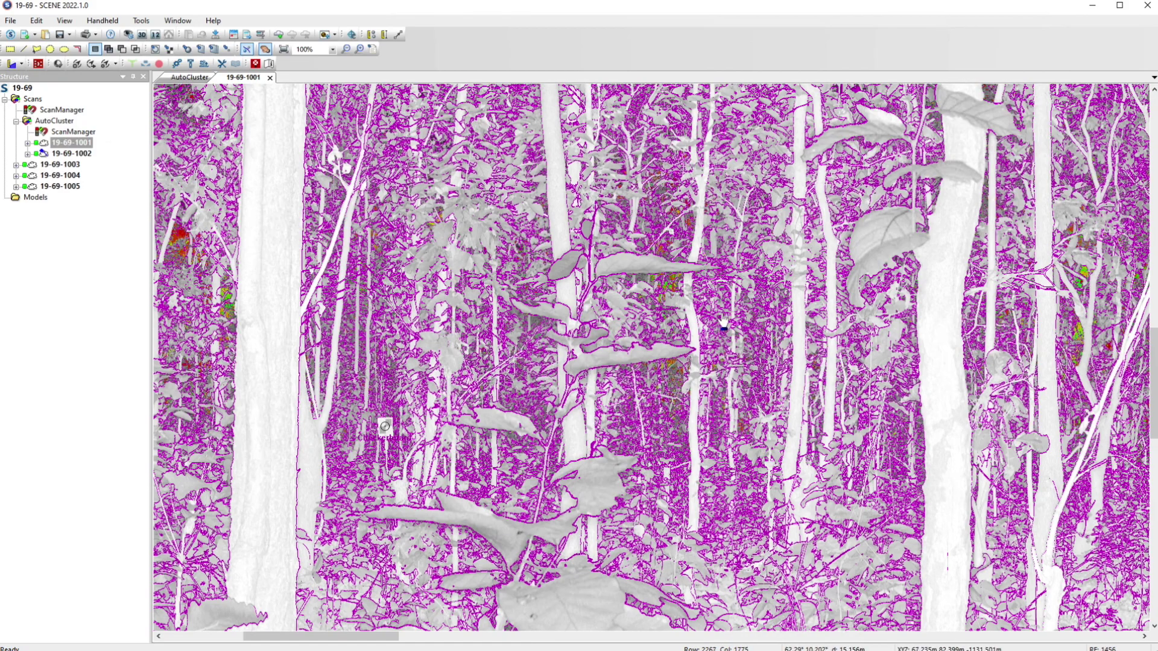
left_click_drag(687, 319, 433, 303)
left_click_drag(761, 325, 608, 314)
left_click_drag(698, 294, 608, 293)
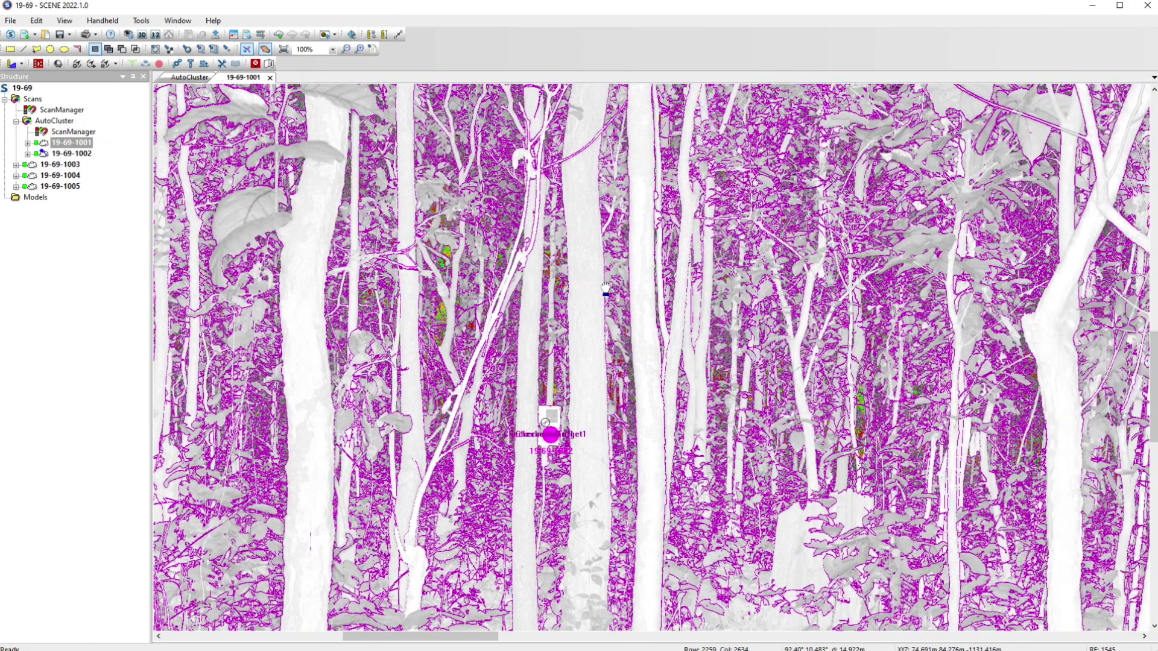
left_click_drag(774, 375, 272, 294)
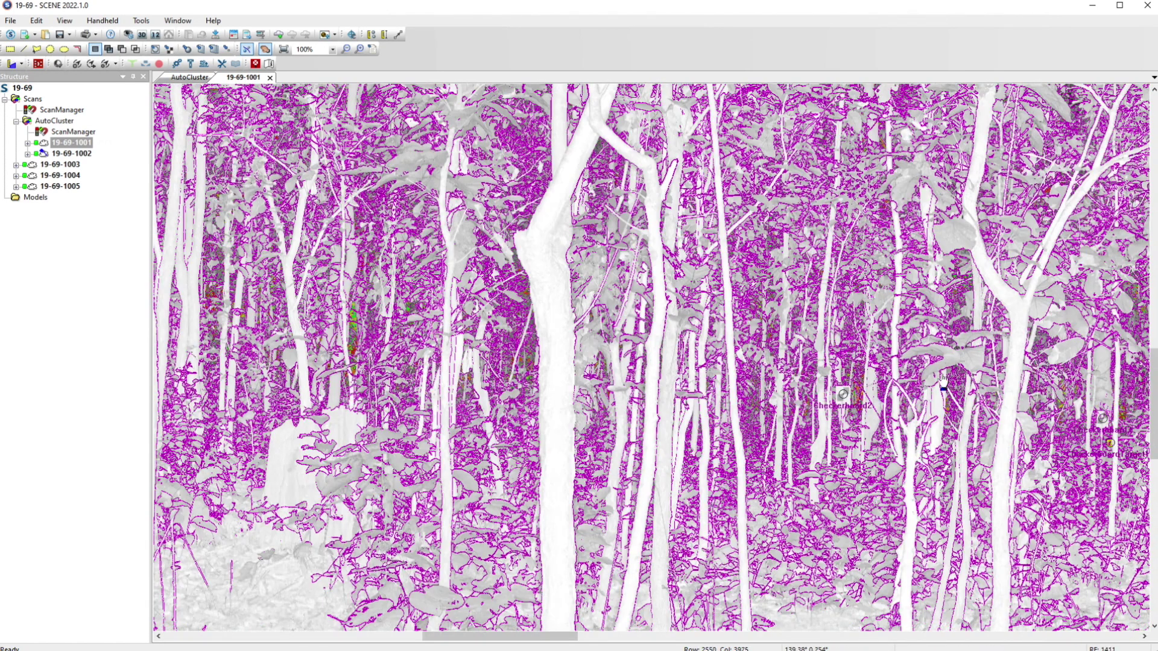
left_click_drag(944, 381, 745, 362)
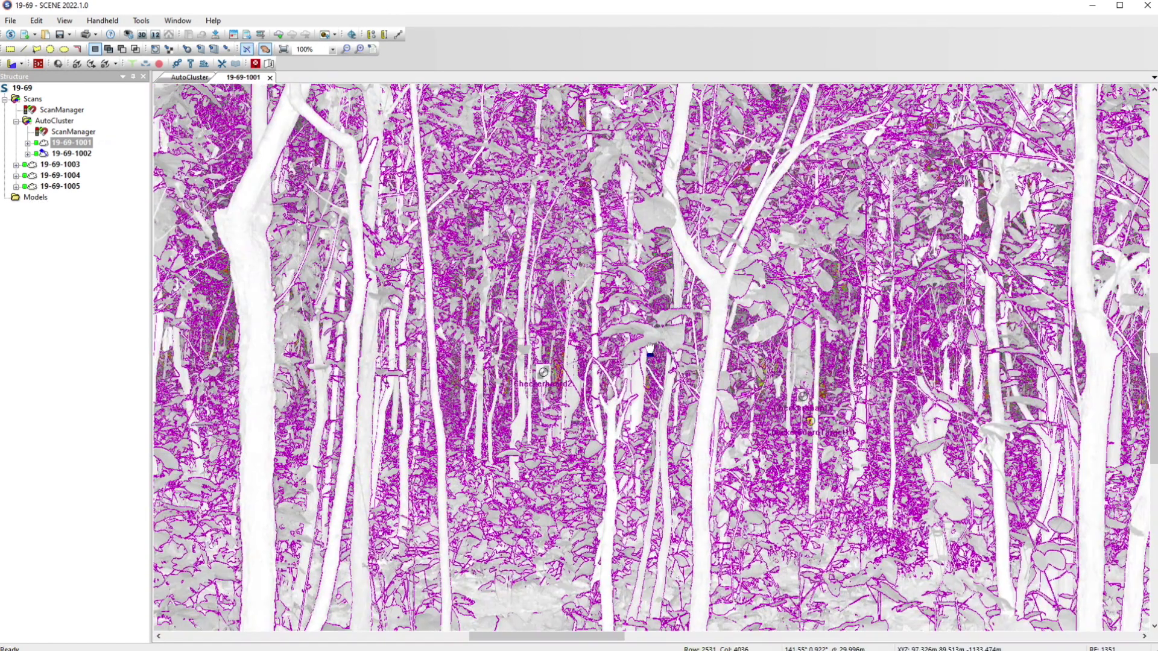
Examine the marked distant and invalid points close up around the checkerboard targets and between the tree trunks.
scroll(824, 386, "down", 2)
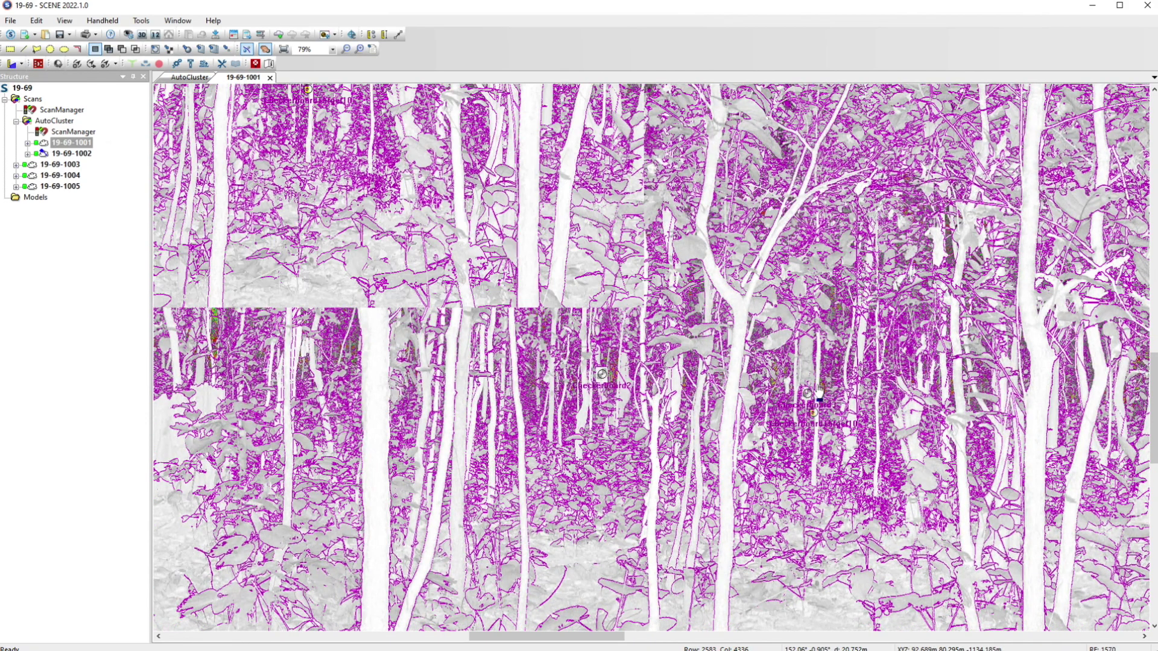
scroll(820, 393, "up", 2)
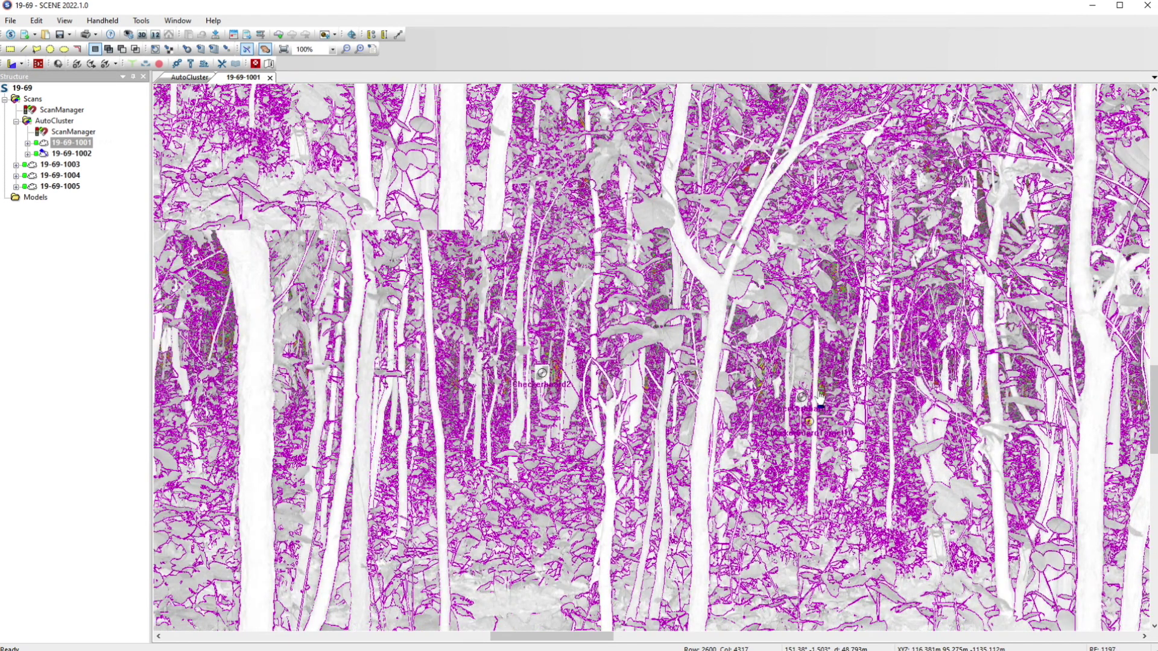
scroll(820, 398, "up", 10)
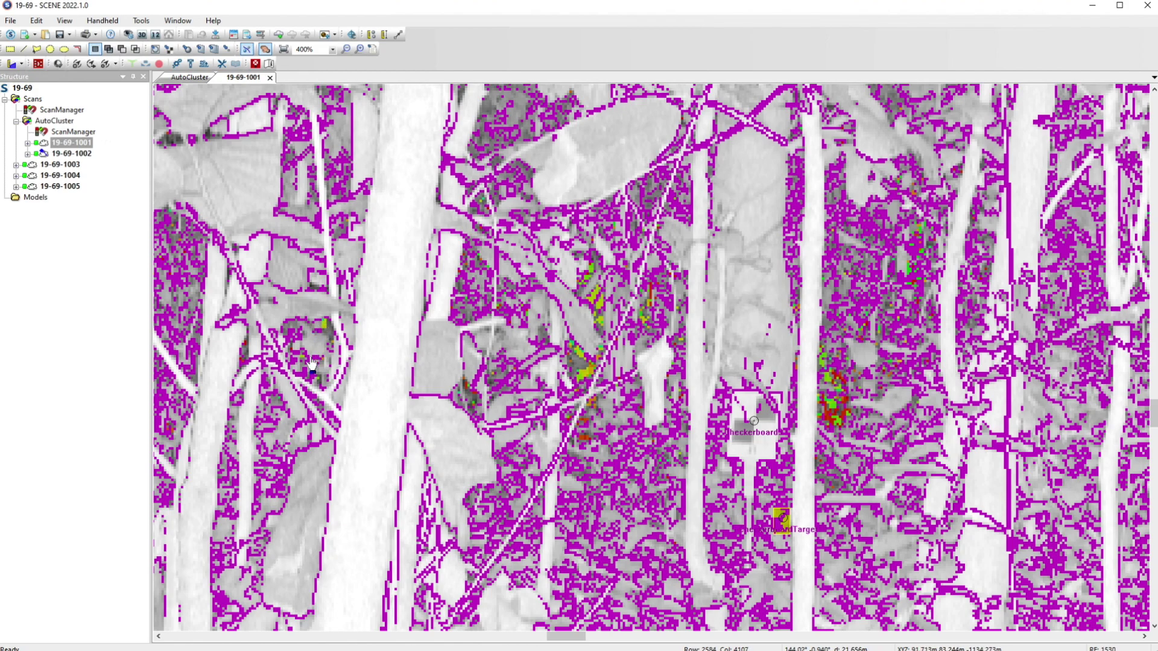
left_click_drag(312, 365, 506, 366)
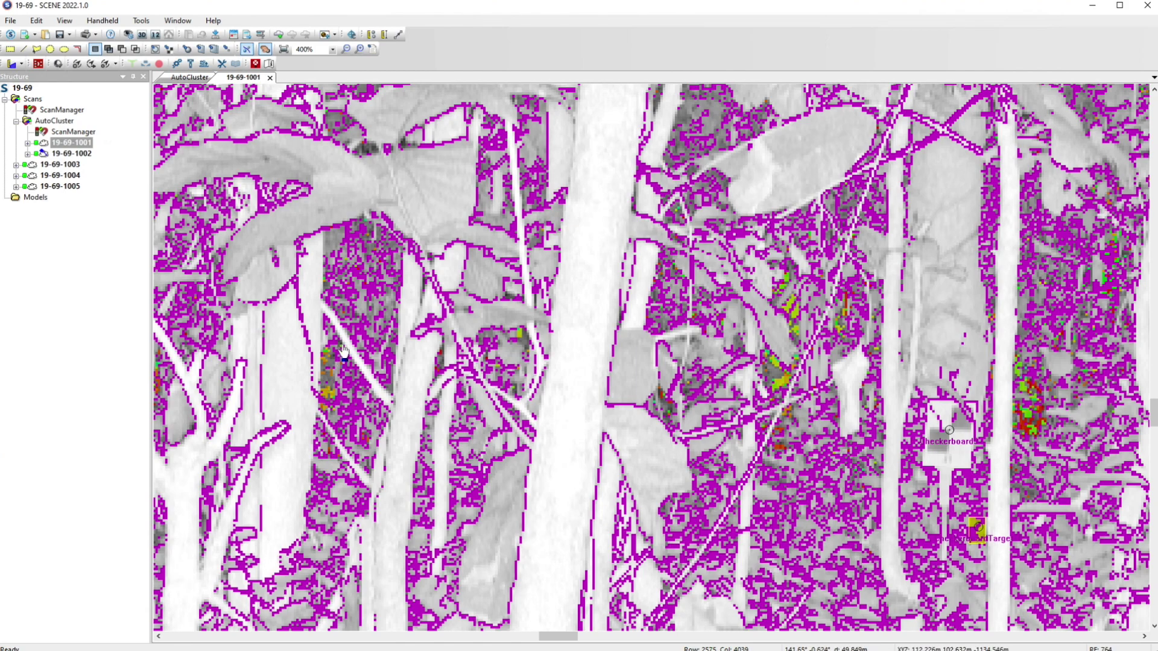
scroll(343, 351, "up", 2)
scroll(343, 350, "up", 4)
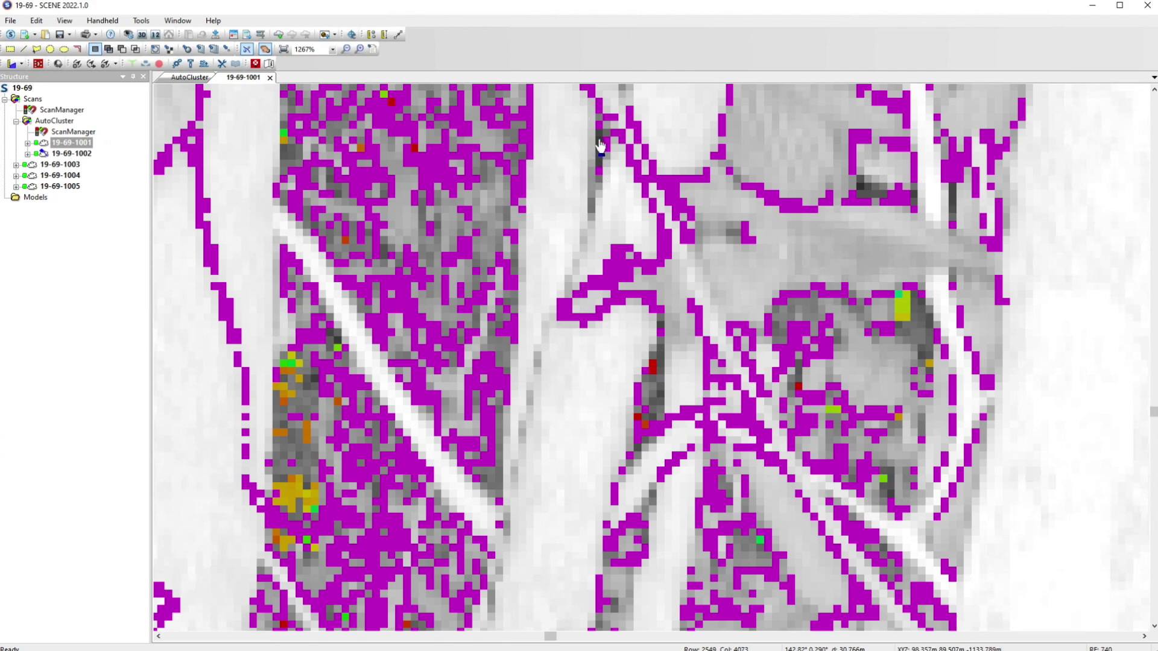
scroll(600, 145, "down", 8)
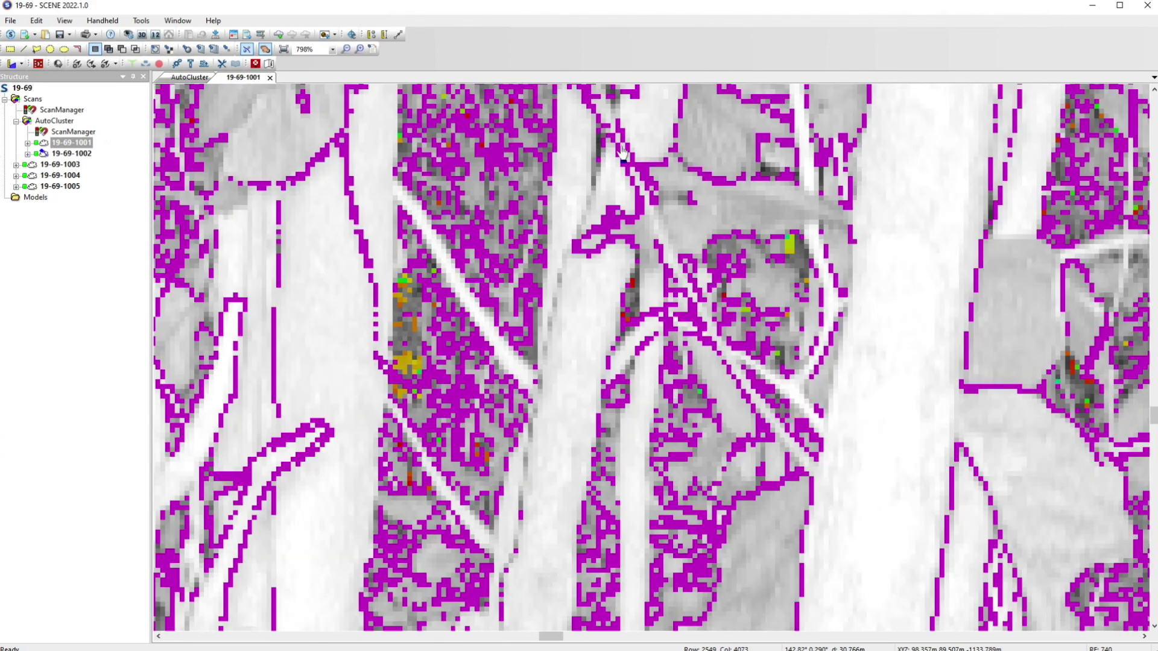
scroll(621, 159, "down", 5)
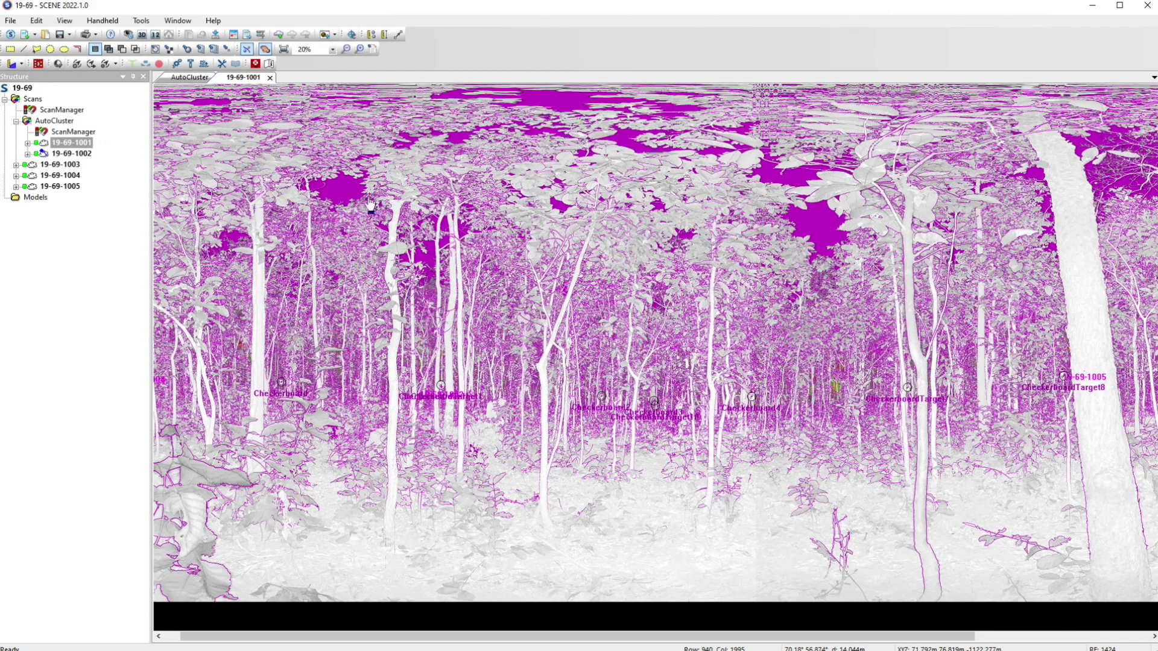
In the AutoCluster preprocessing settings, enable dark scan point filtering with a threshold of 200 and stray scan point filtering.
left_click(47, 122)
right_click(47, 123)
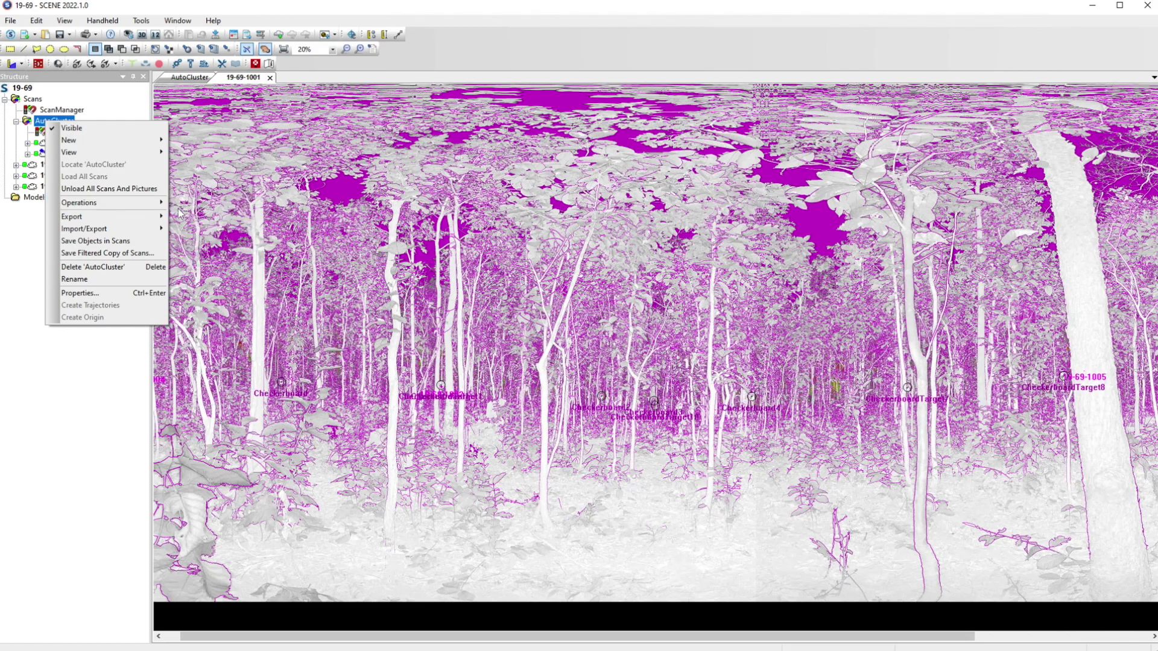
mouse_move(135, 207)
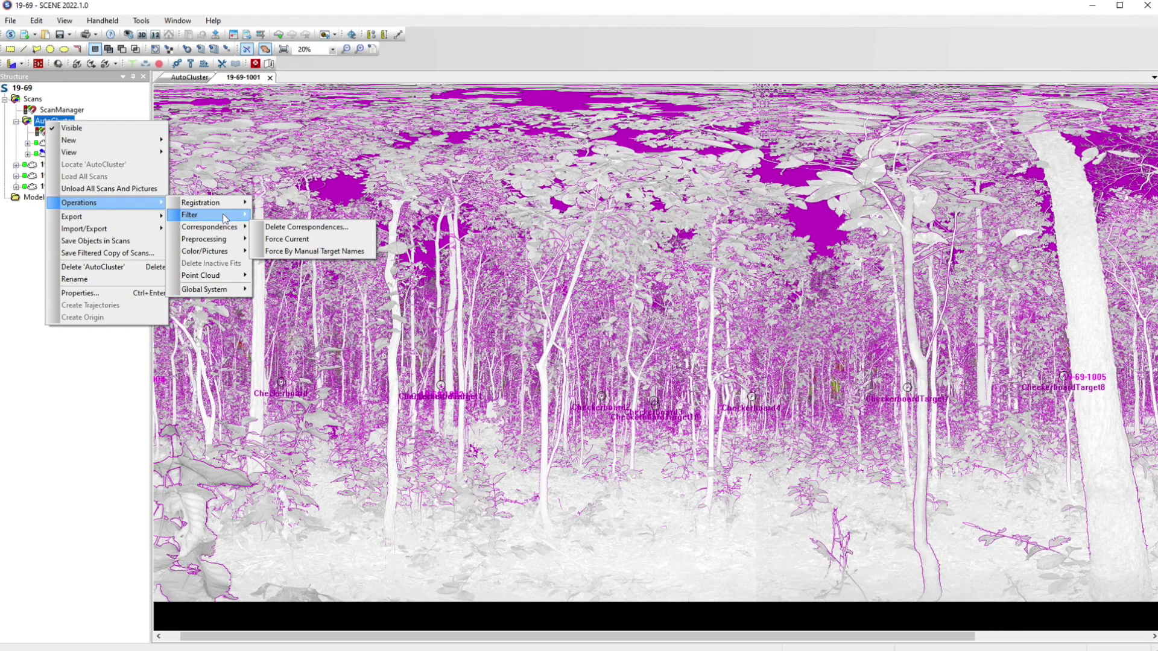
mouse_move(225, 217)
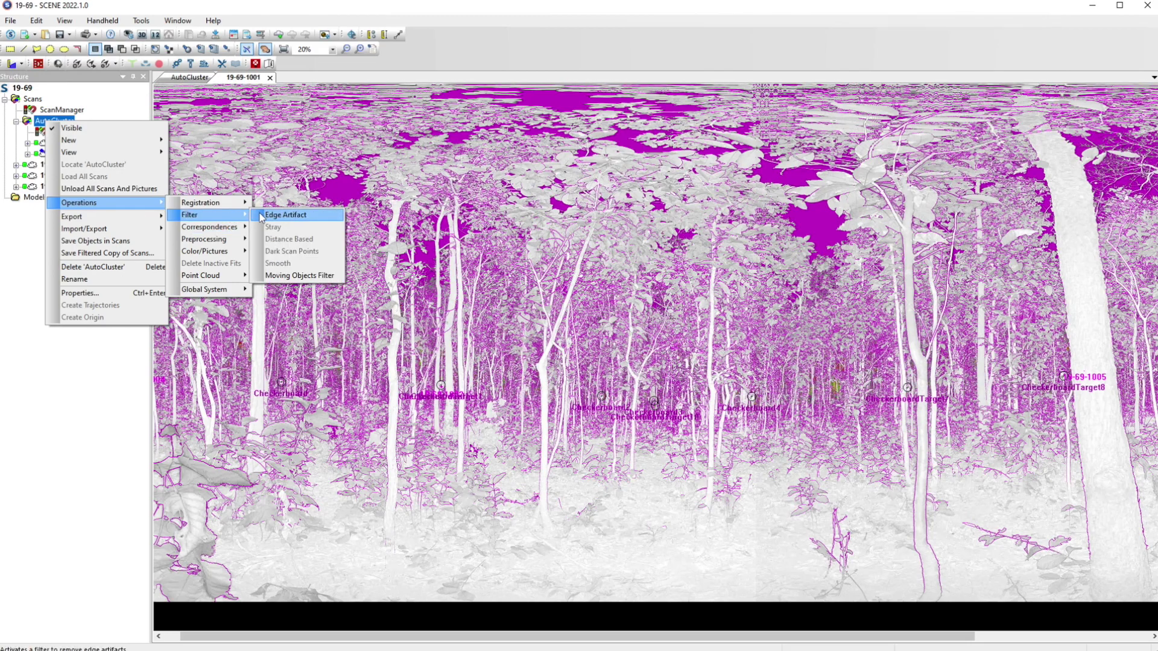
mouse_move(211, 245)
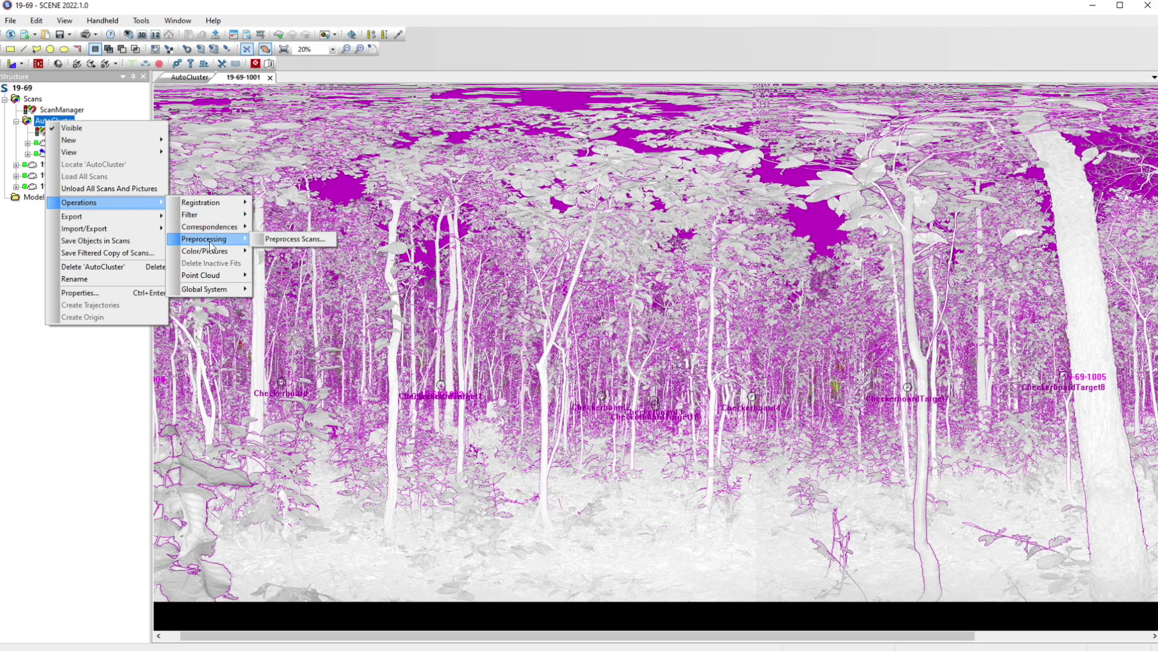
left_click(292, 240)
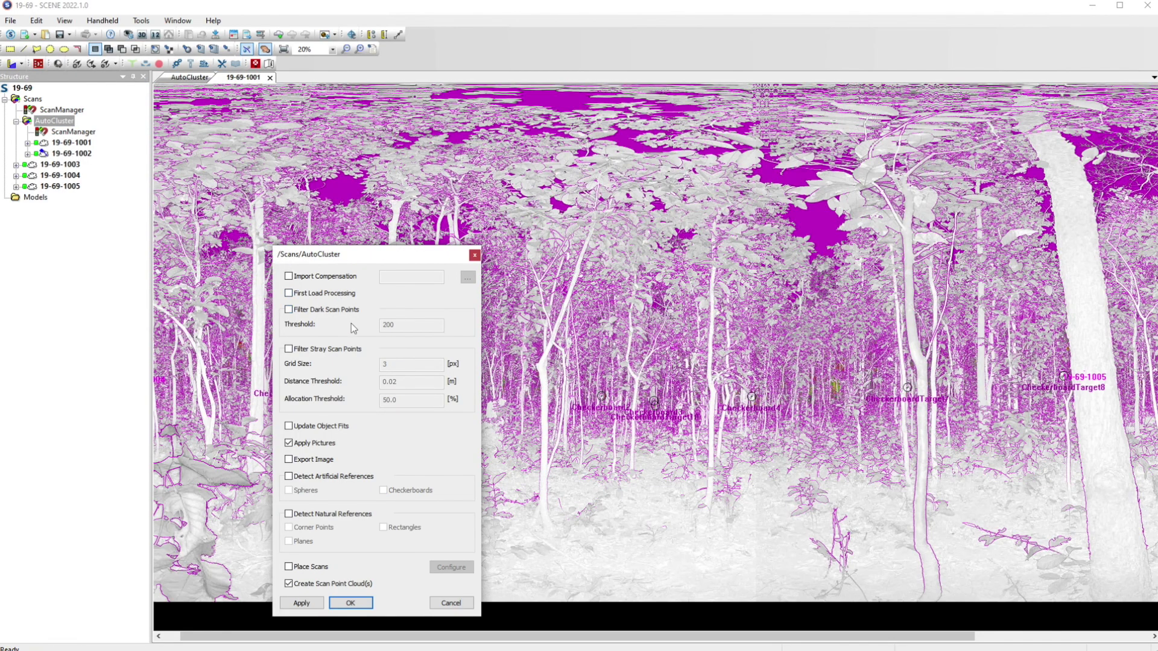
left_click(299, 311)
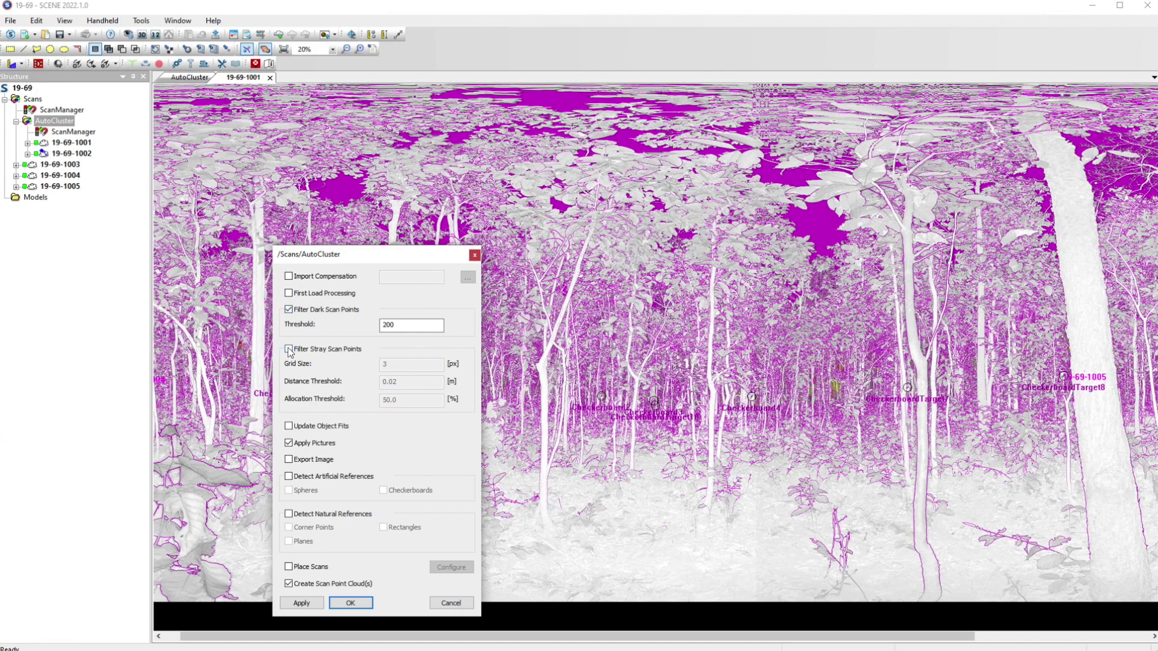
left_click(289, 349)
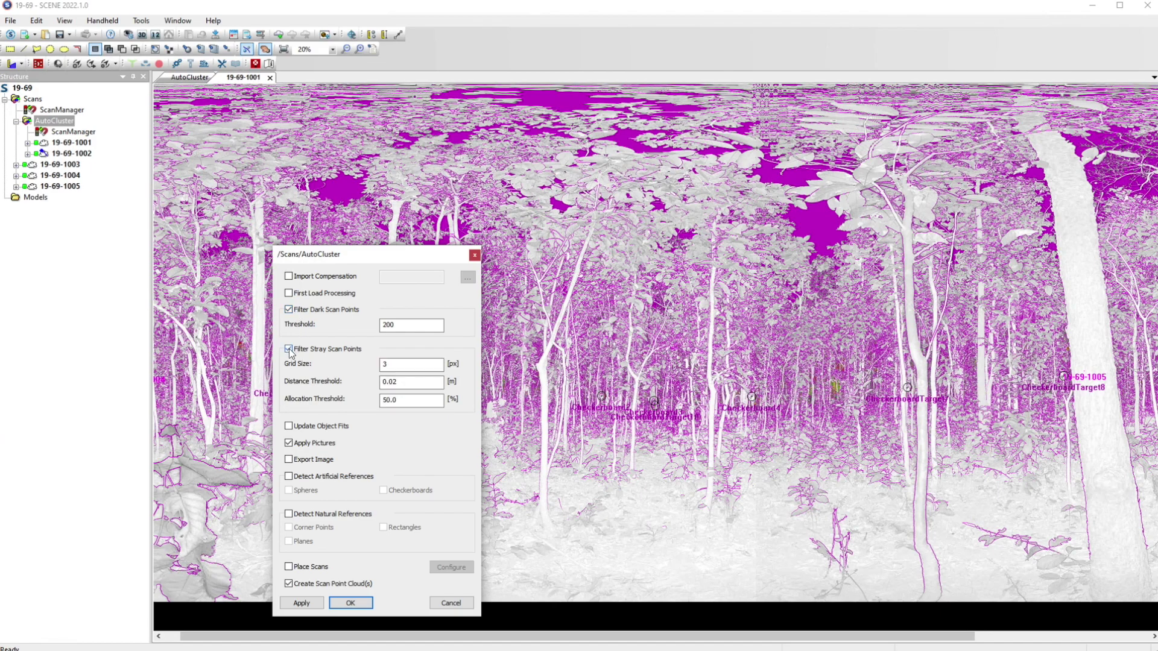
Review the stray filter's distance and allocation thresholds and start preprocessing the AutoCluster scans without default filtering.
left_click(405, 381)
key("Tab")
type("10")
left_click(412, 382)
left_click_drag(394, 402, 386, 401)
left_click(400, 399)
left_click(351, 603)
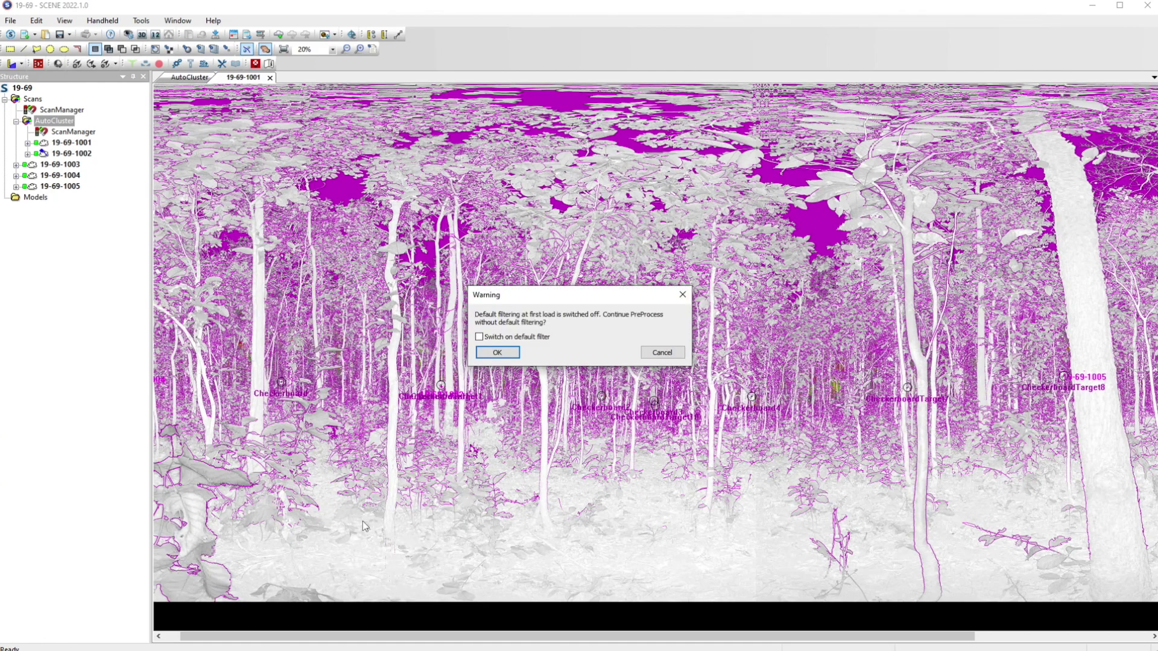
left_click(496, 353)
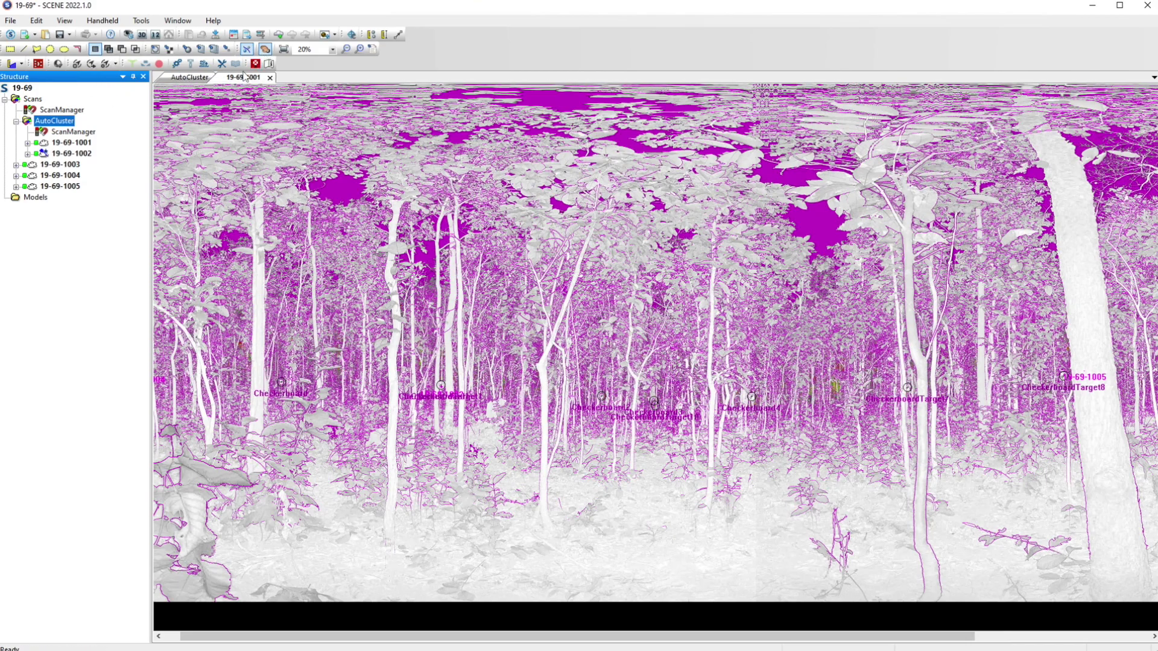
Close the AutoCluster 3D view and the planar view of scan 19-69-1001.
left_click(190, 78)
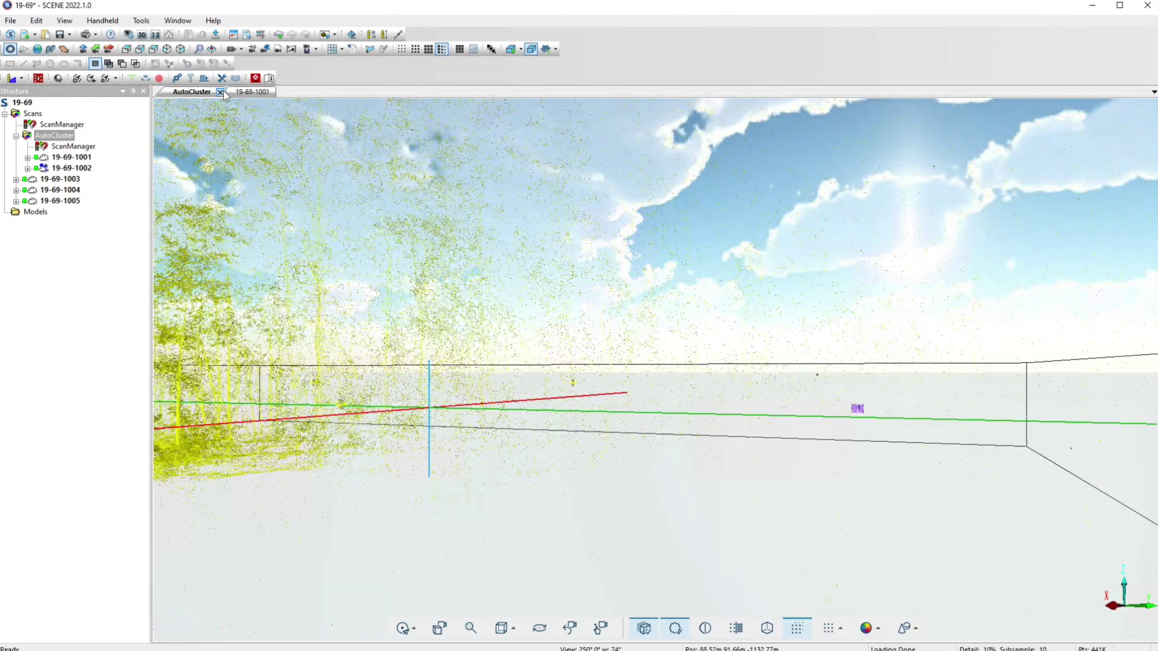
left_click(221, 92)
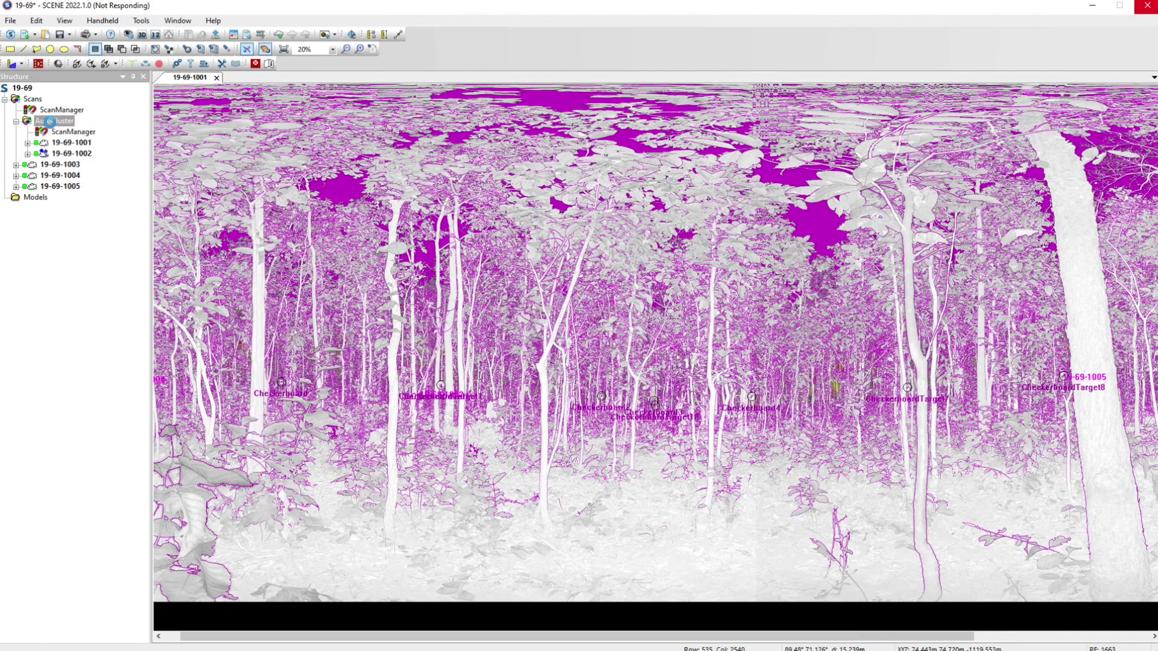
left_click(215, 77)
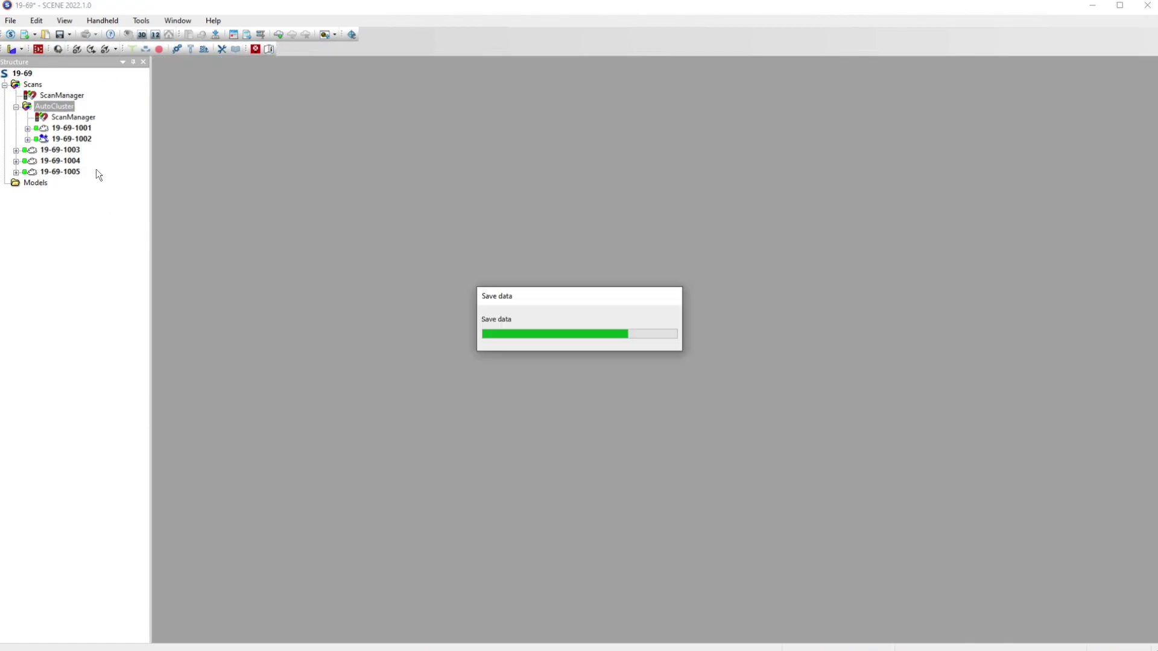
Open the AutoCluster in a new 3D View.
right_click(60, 109)
mouse_move(160, 126)
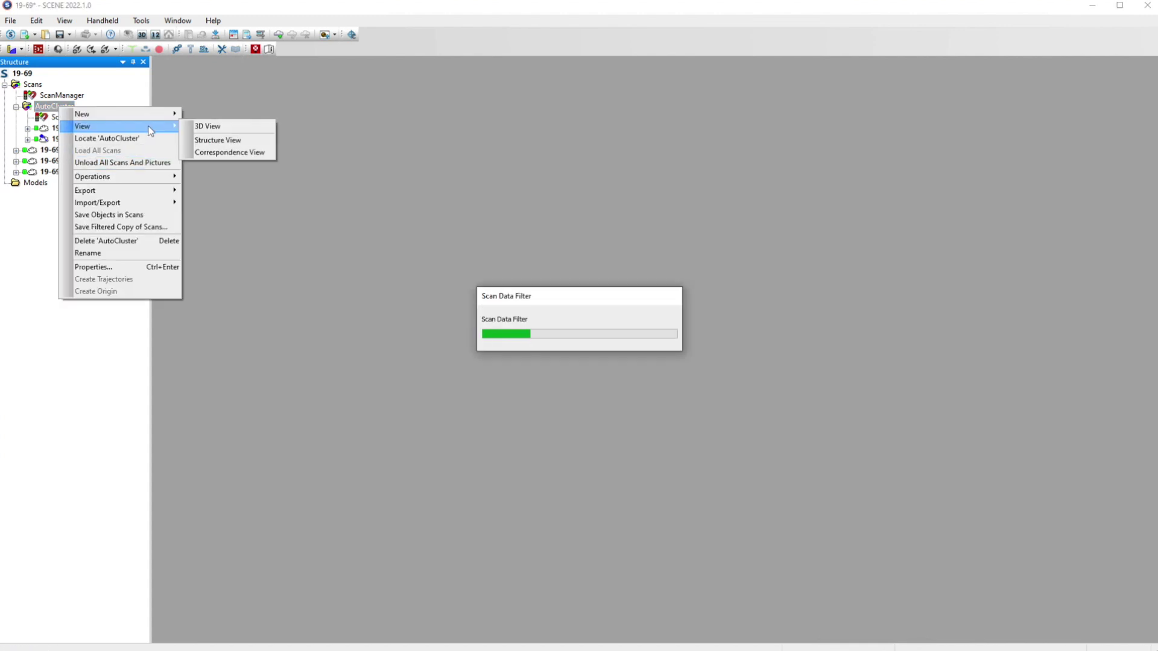
right_click(230, 127)
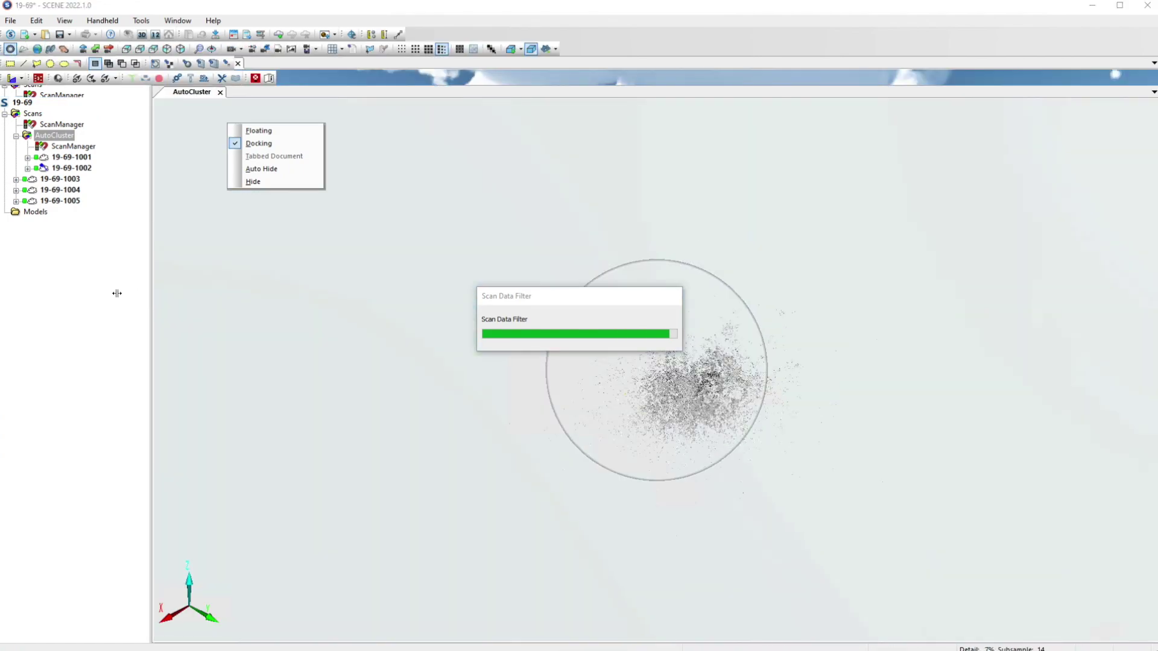
Adjust the AutoCluster point rendering in the 3D View and use the smallest point size.
left_click(116, 290)
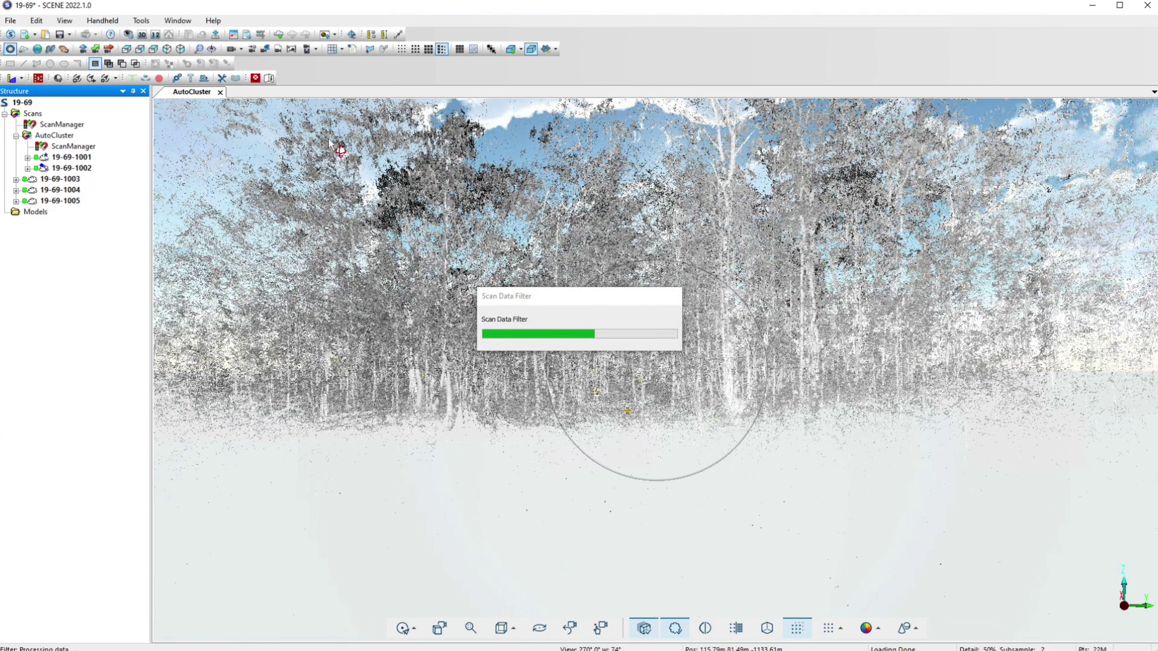
left_click(476, 48)
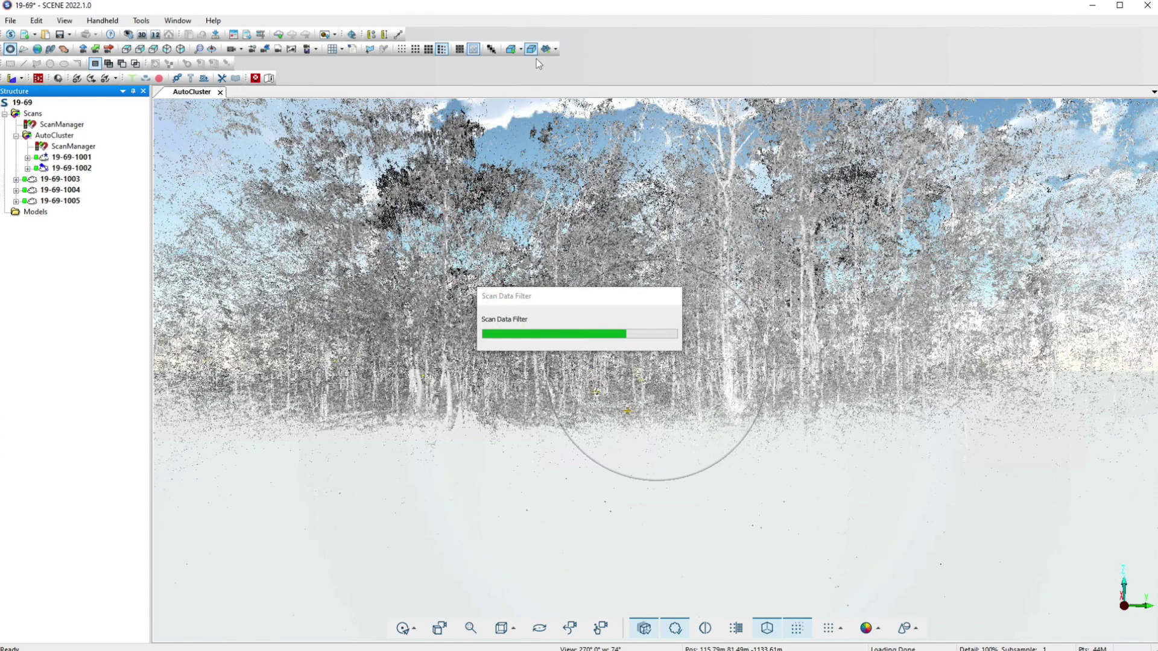
left_click(404, 51)
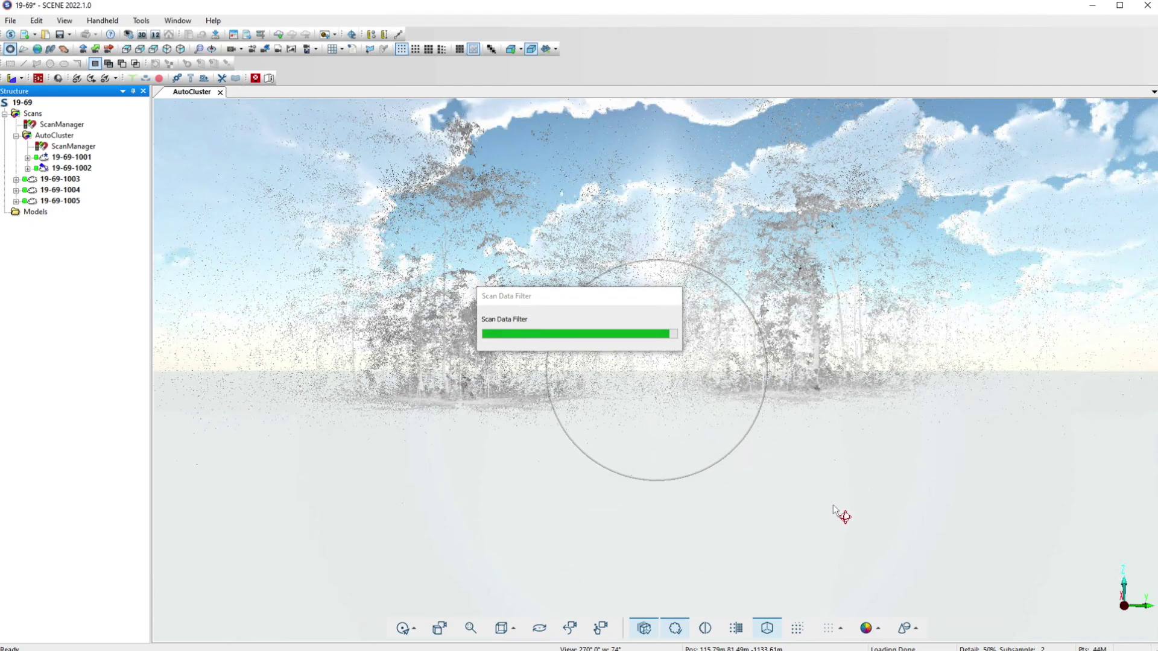
Review the available point coloring modes and examine the filtered AutoCluster trees in the 3D View.
left_click(879, 630)
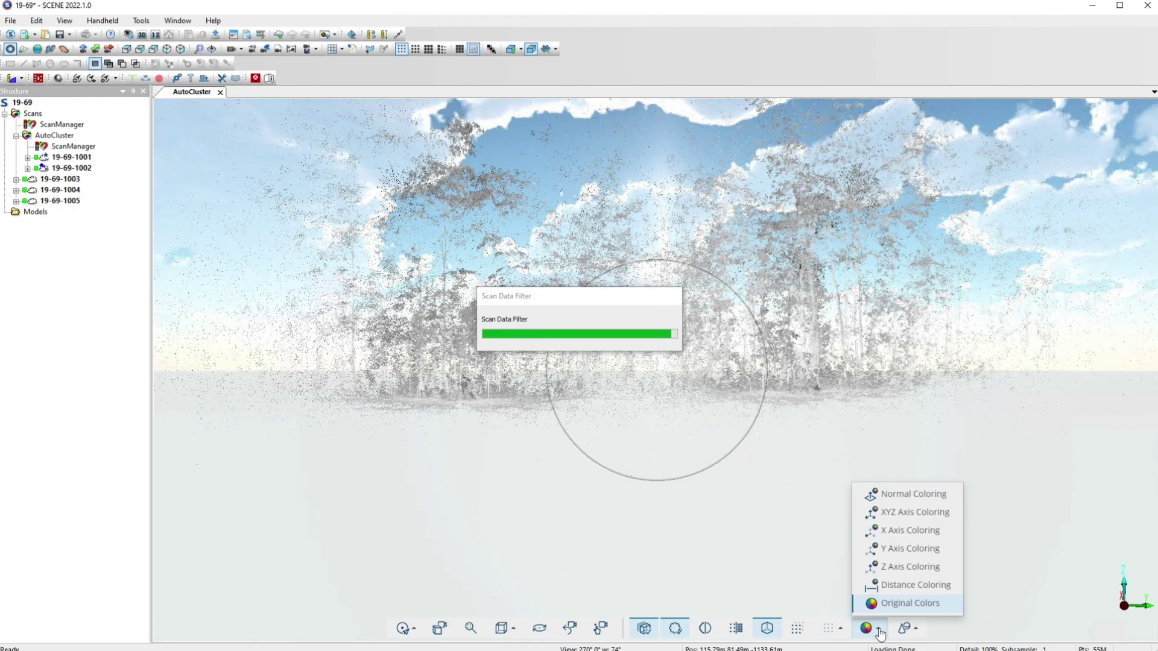
left_click(880, 630)
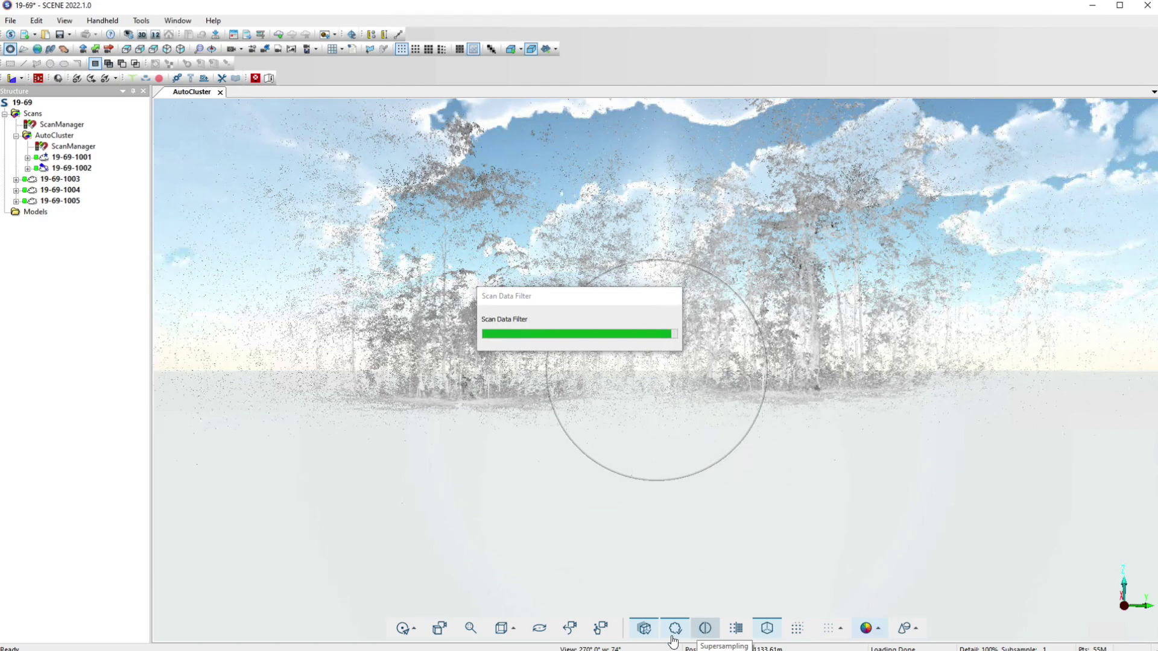
left_click(601, 628)
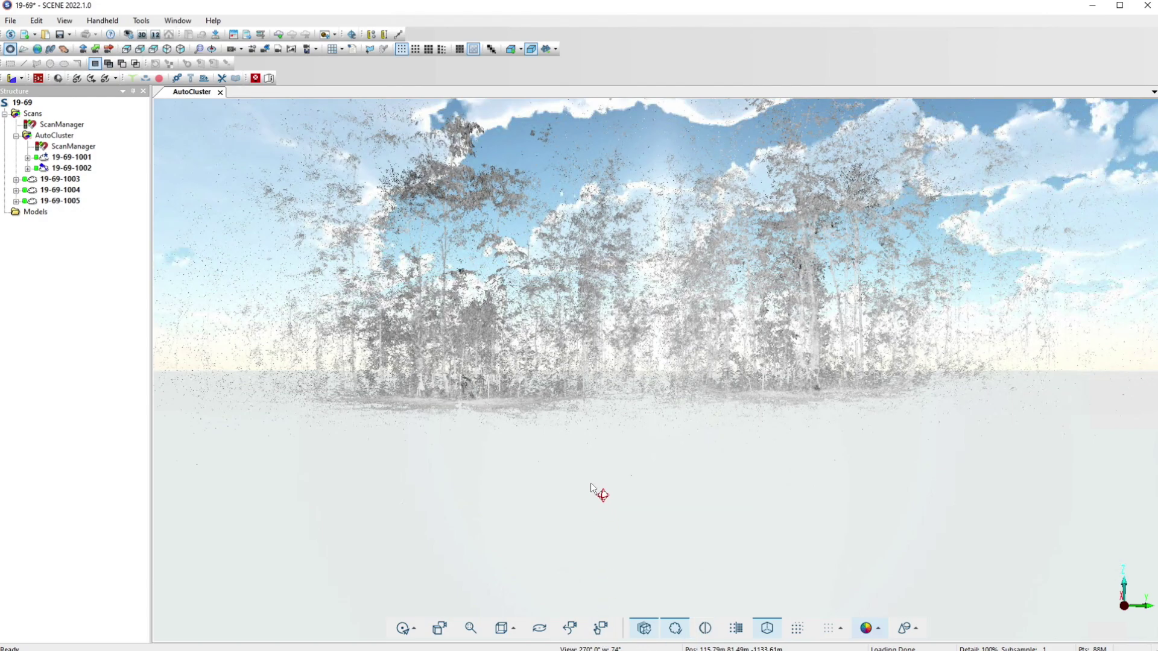
left_click_drag(587, 321, 539, 295)
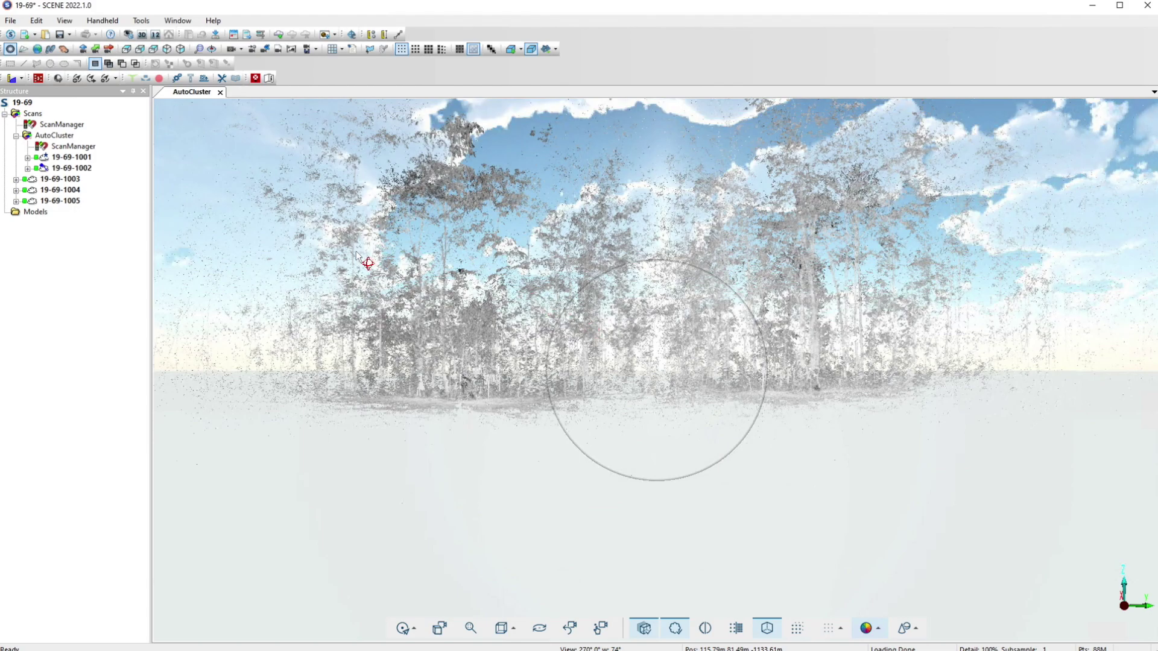
left_click(63, 49)
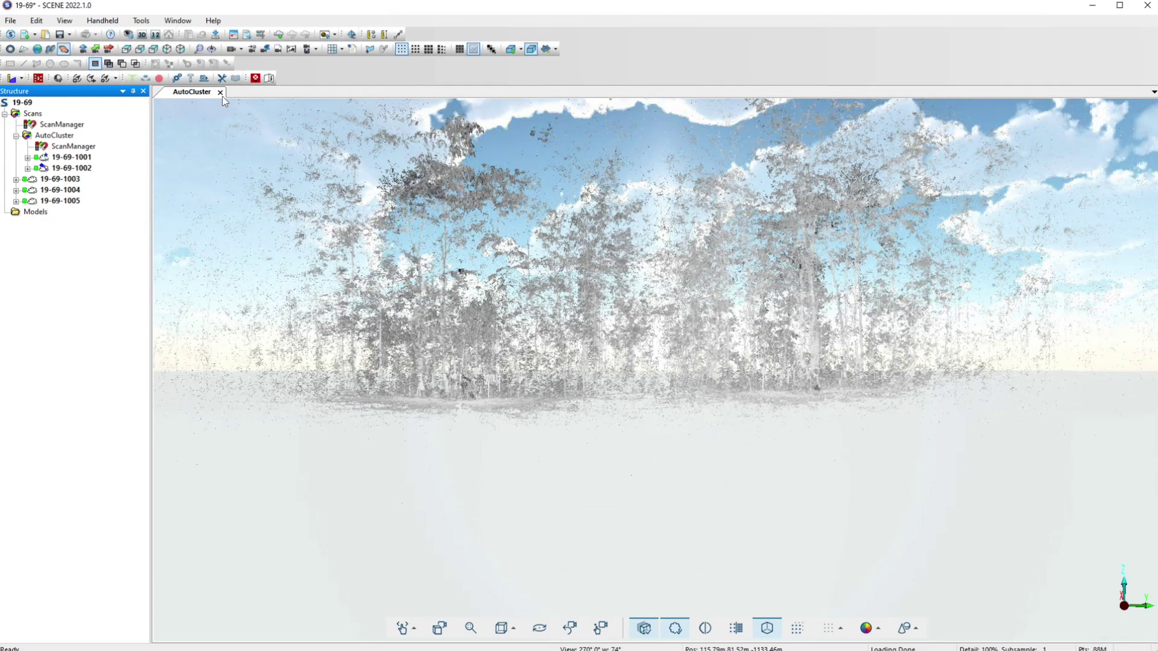
Close the AutoCluster 3D View and acknowledge the preprocessing completion message.
left_click(222, 94)
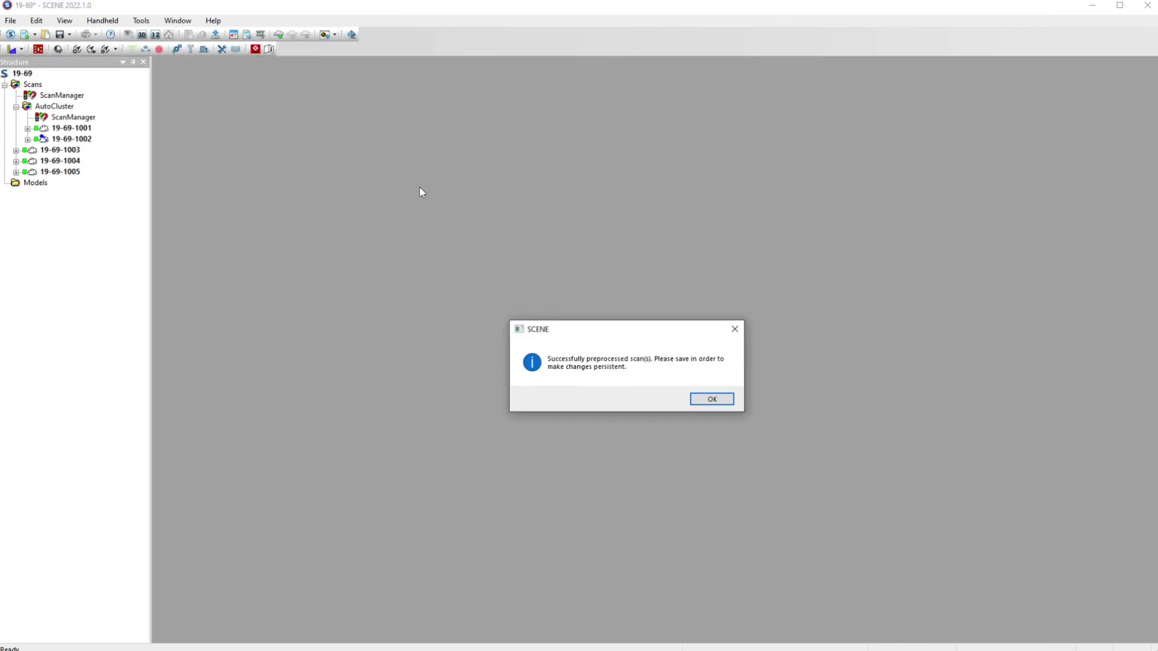
left_click(717, 401)
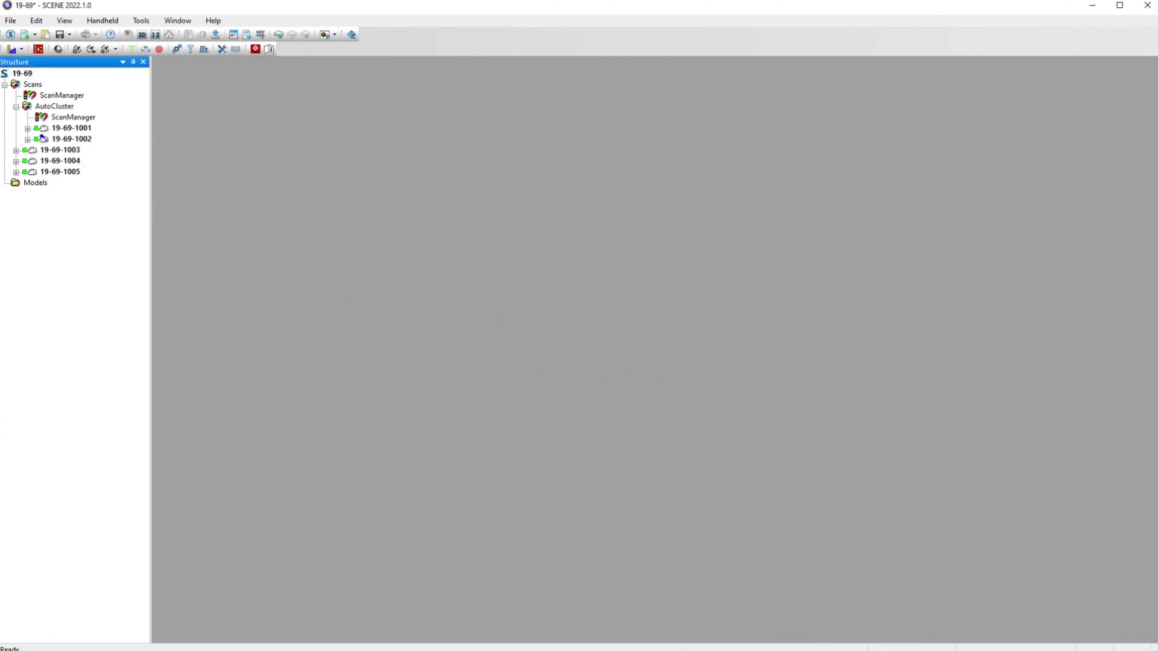
Start an ordered scan export of the AutoCluster and choose LAS File (*.las) as the format.
right_click(46, 110)
mouse_move(125, 130)
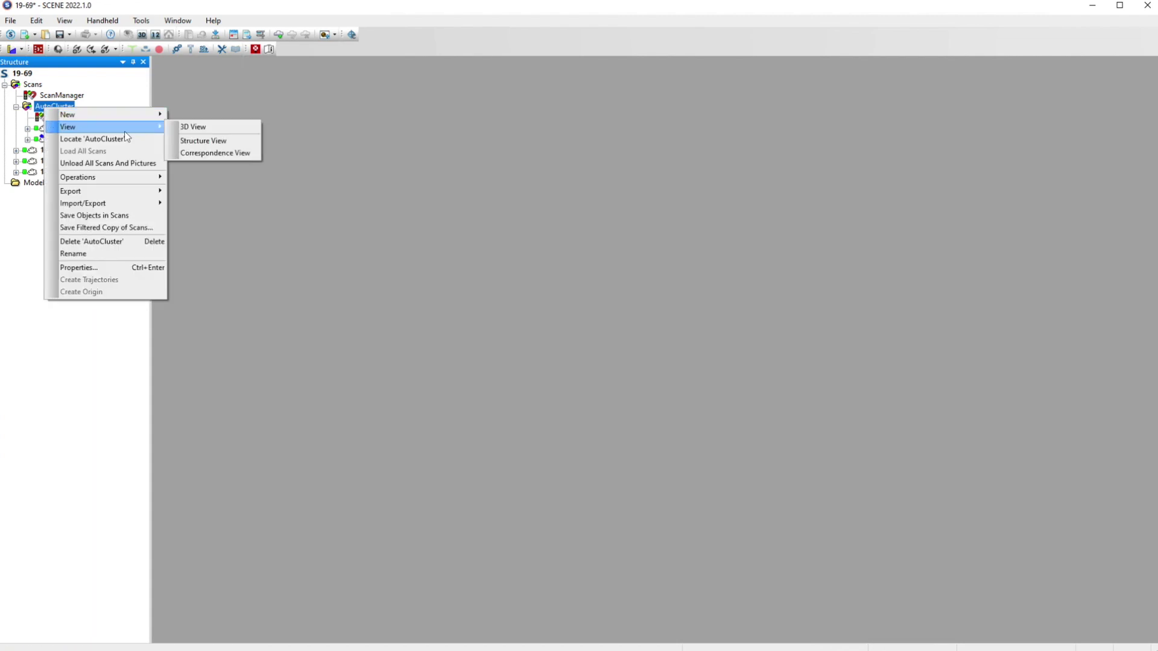
mouse_move(124, 194)
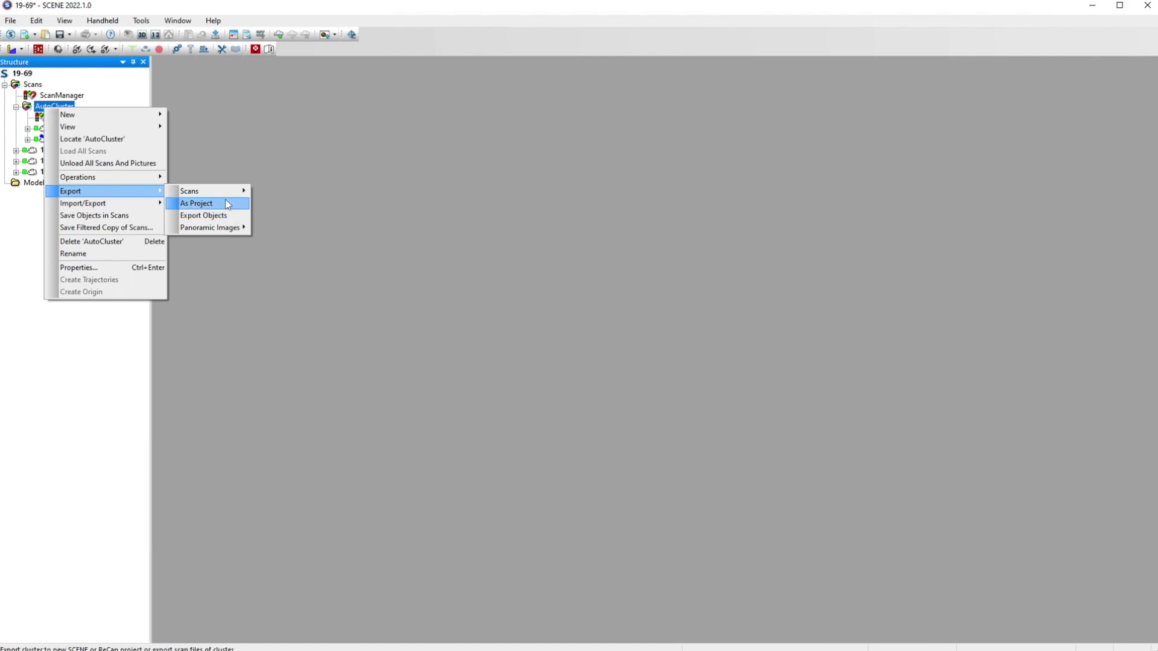
mouse_move(226, 195)
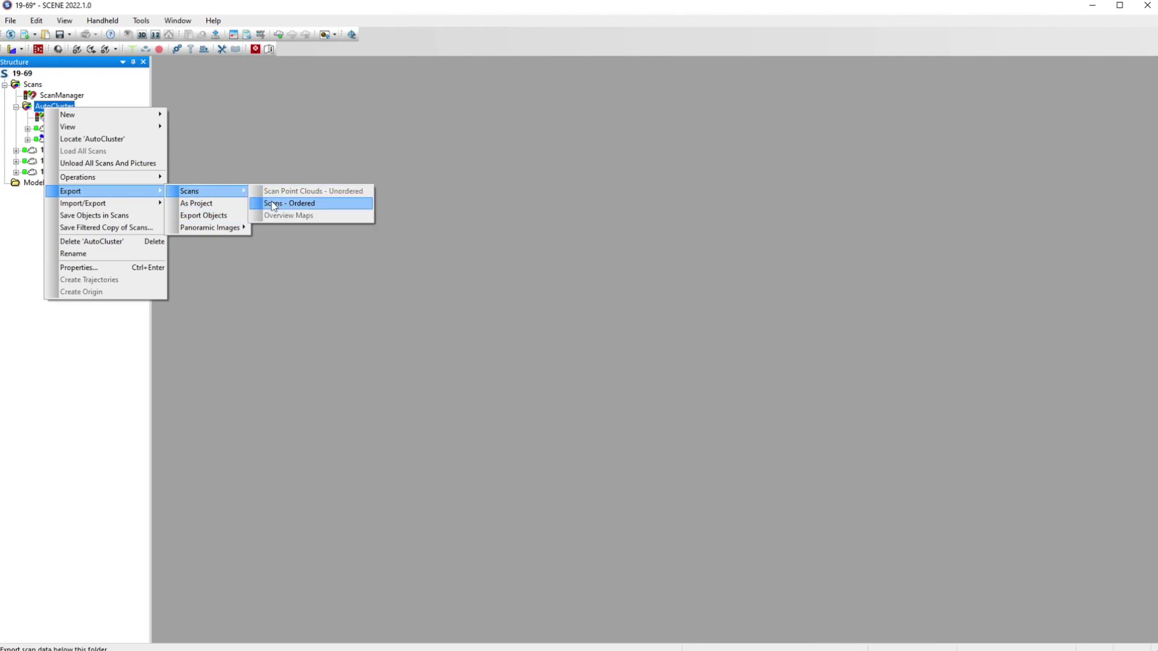
left_click(273, 204)
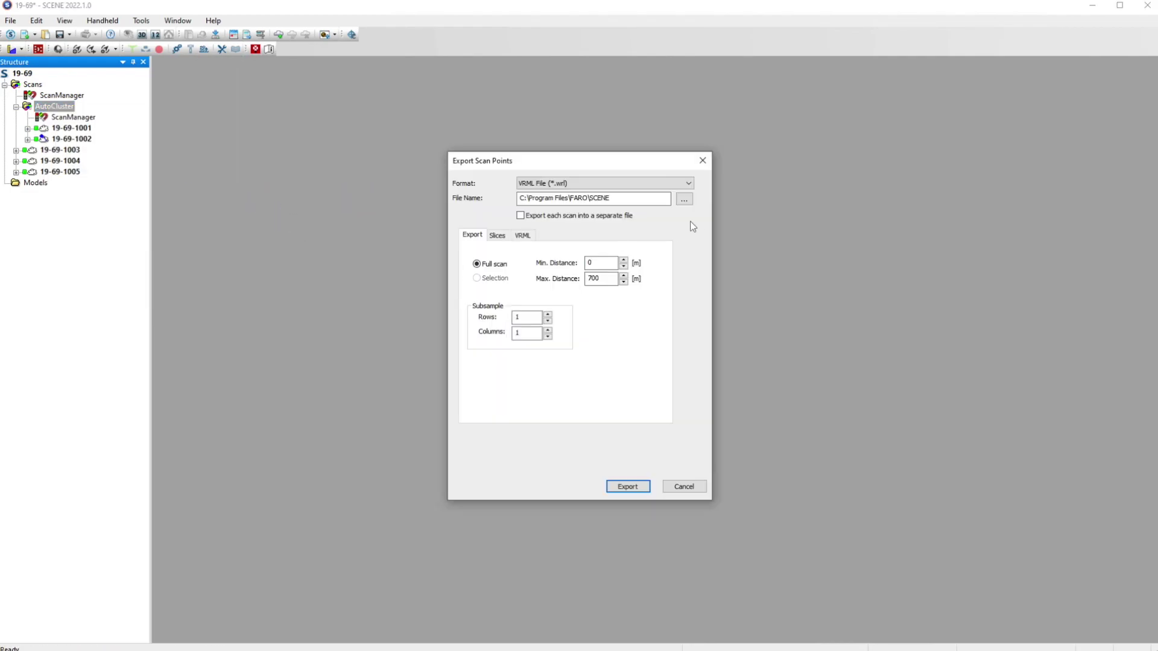
left_click(645, 183)
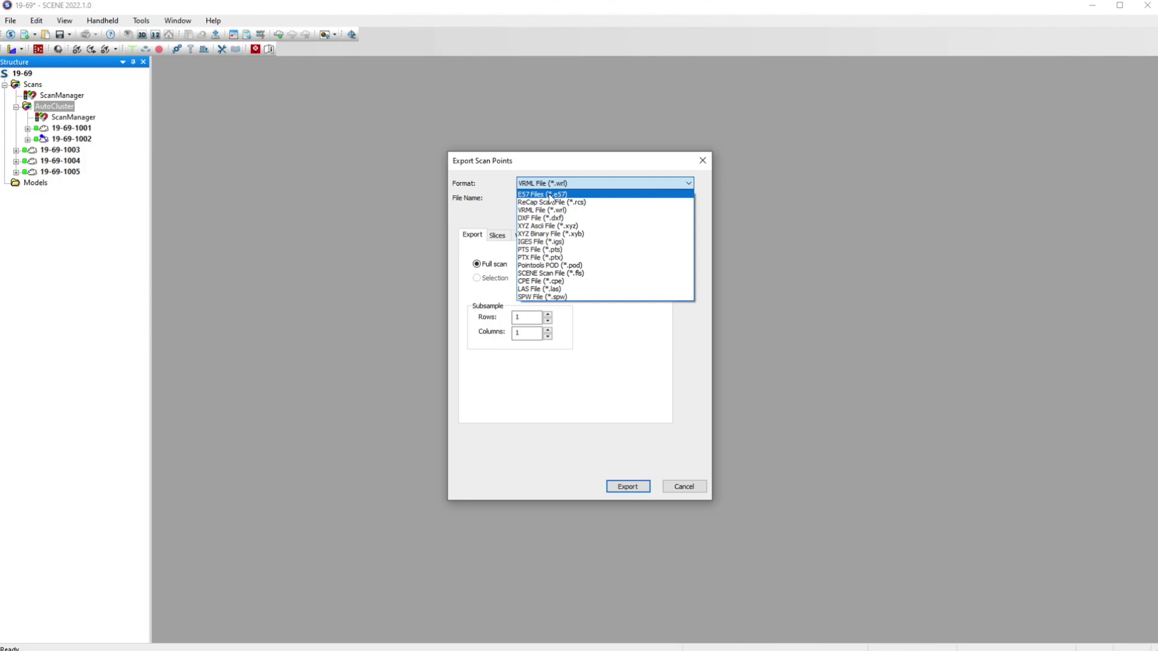
left_click(566, 289)
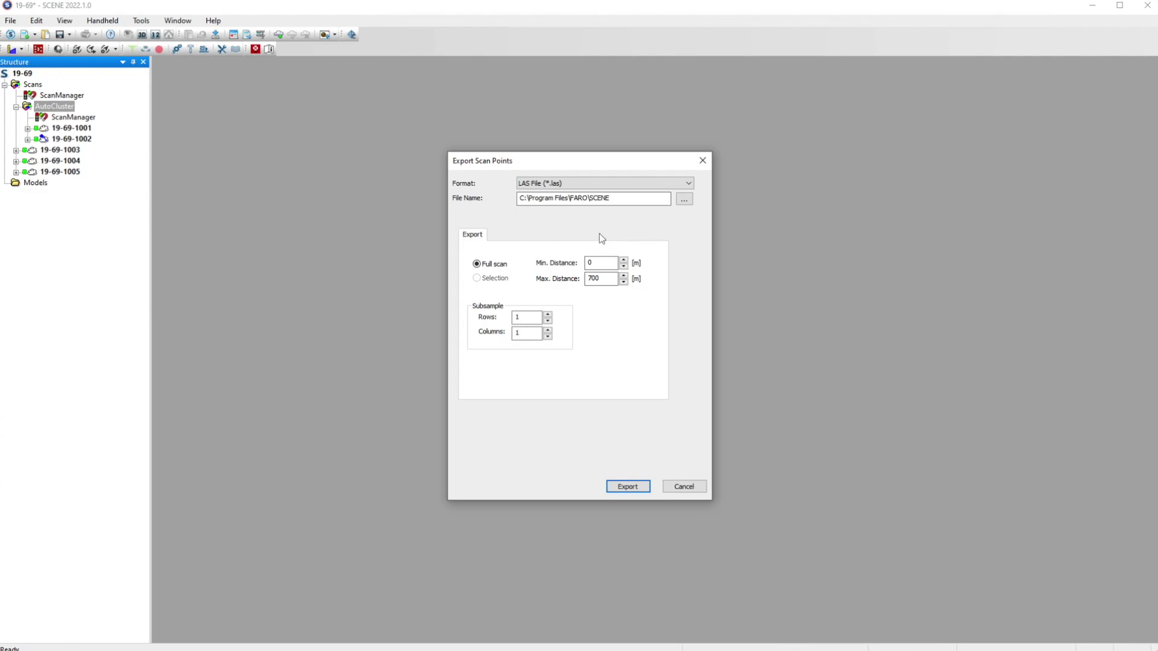
Set the export destination to the Desktop folder with the file name test_scans.
left_click(683, 200)
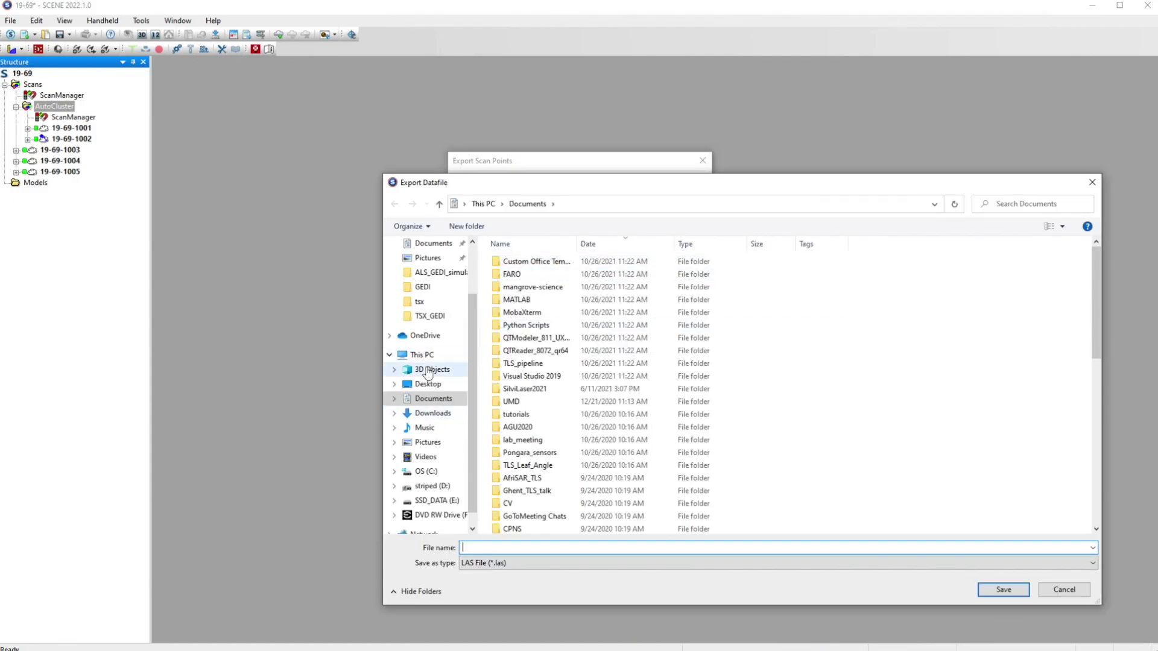
left_click(428, 384)
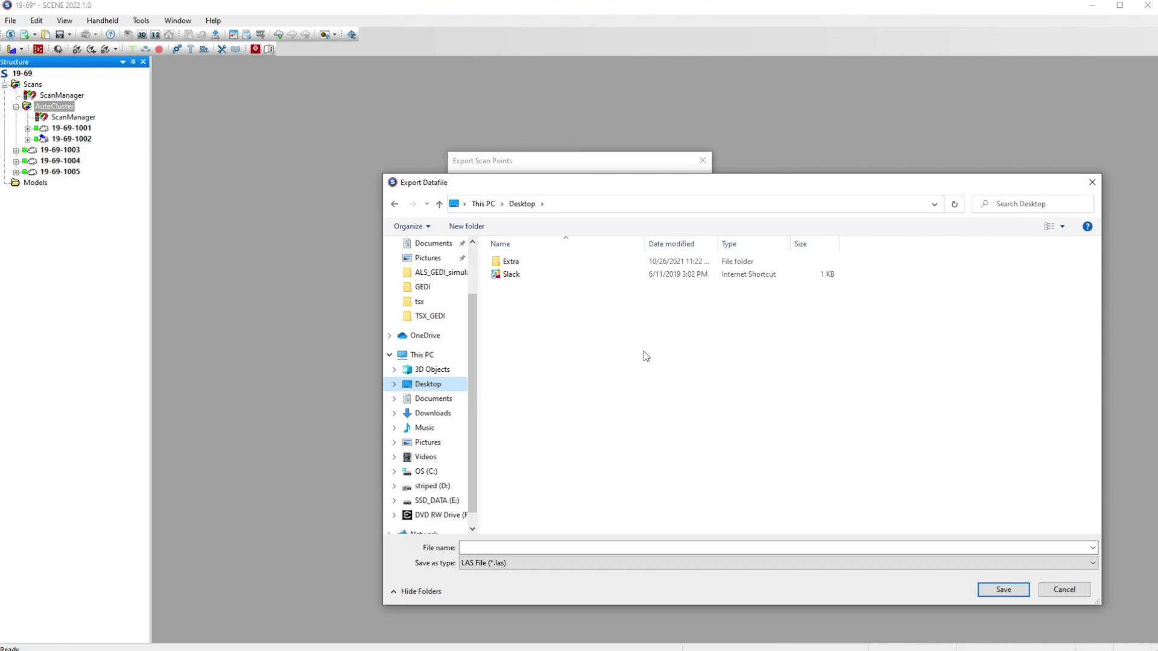
left_click(794, 546)
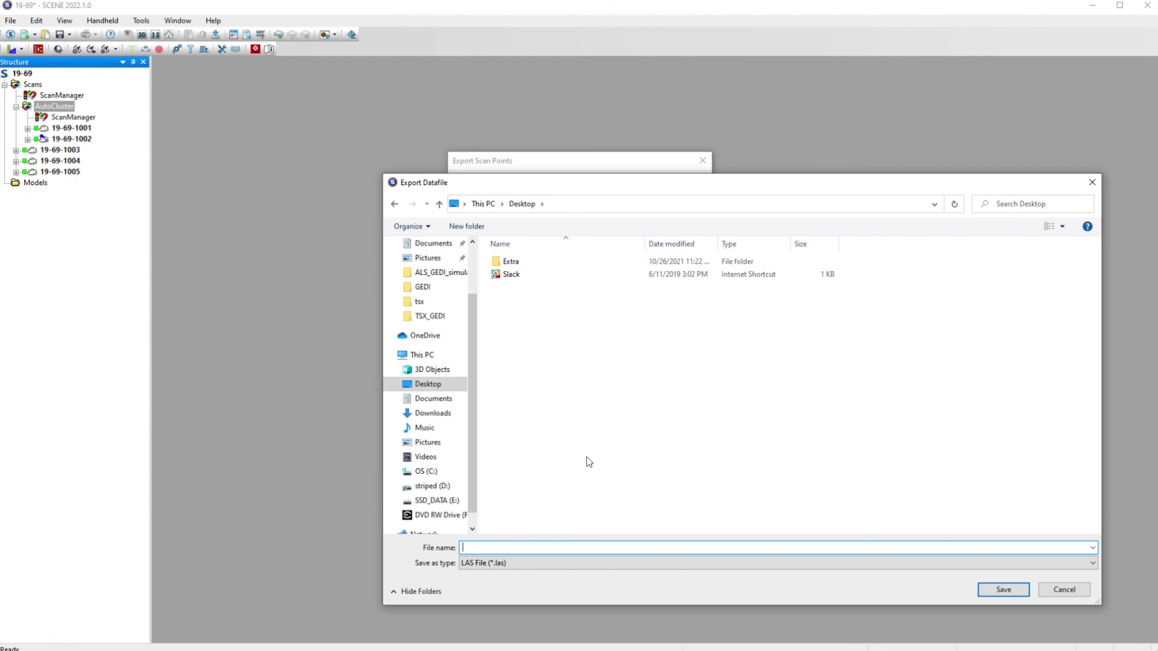
type("test_scans")
left_click(1015, 589)
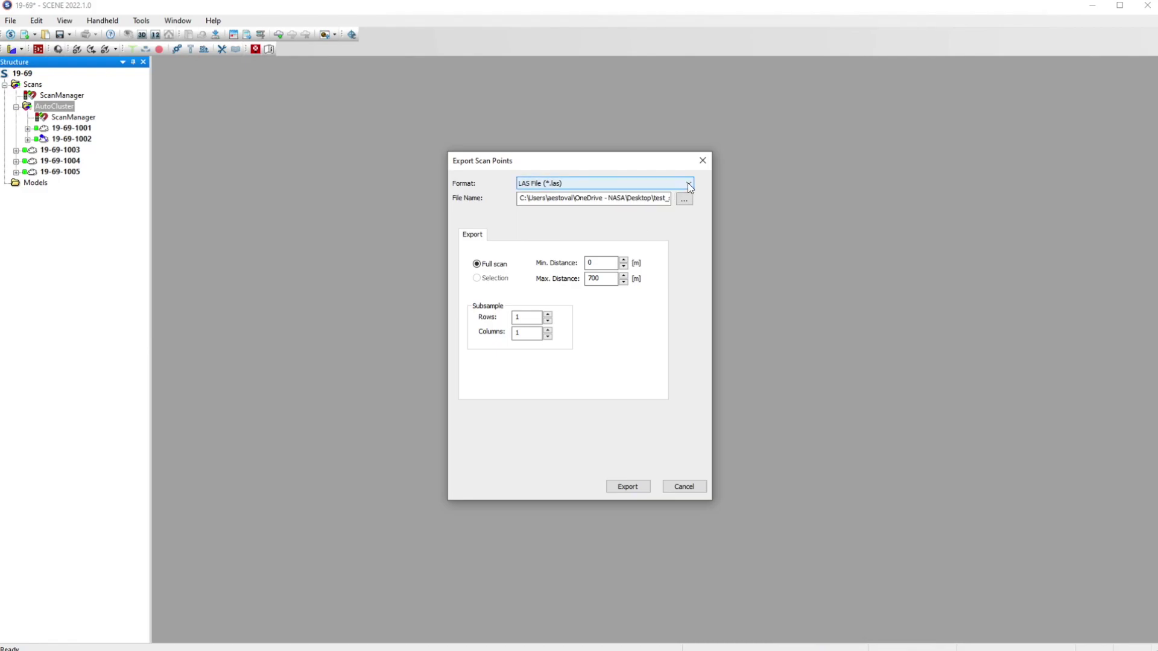
Copy the base name test_scans from the export file path.
double_click(656, 197)
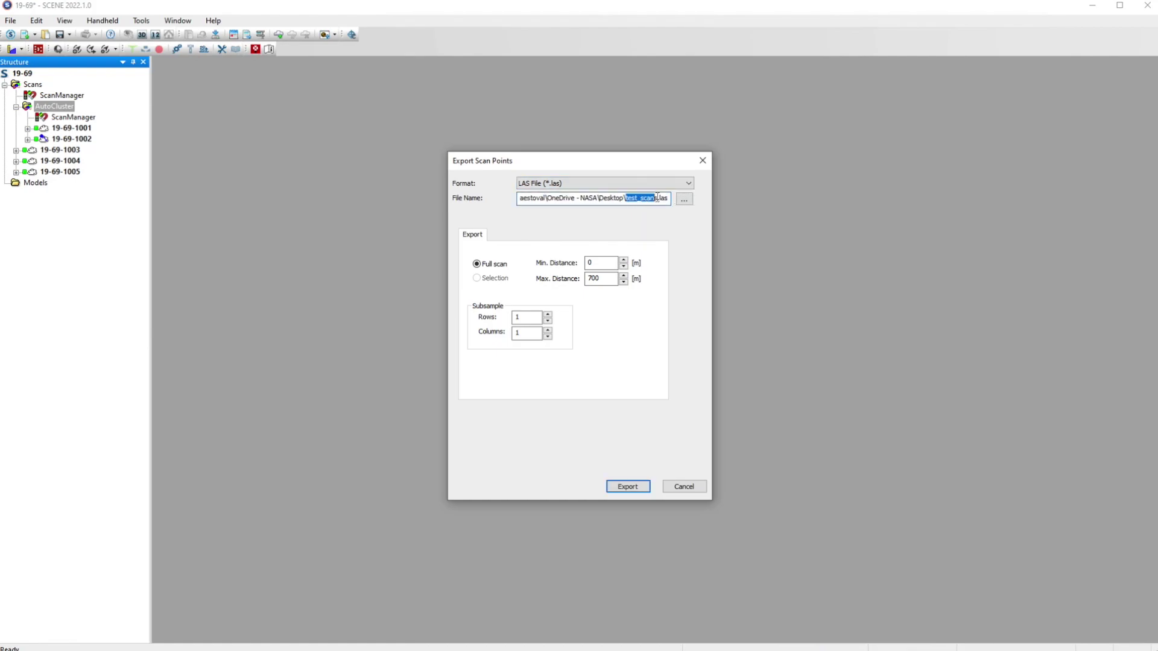
right_click(658, 198)
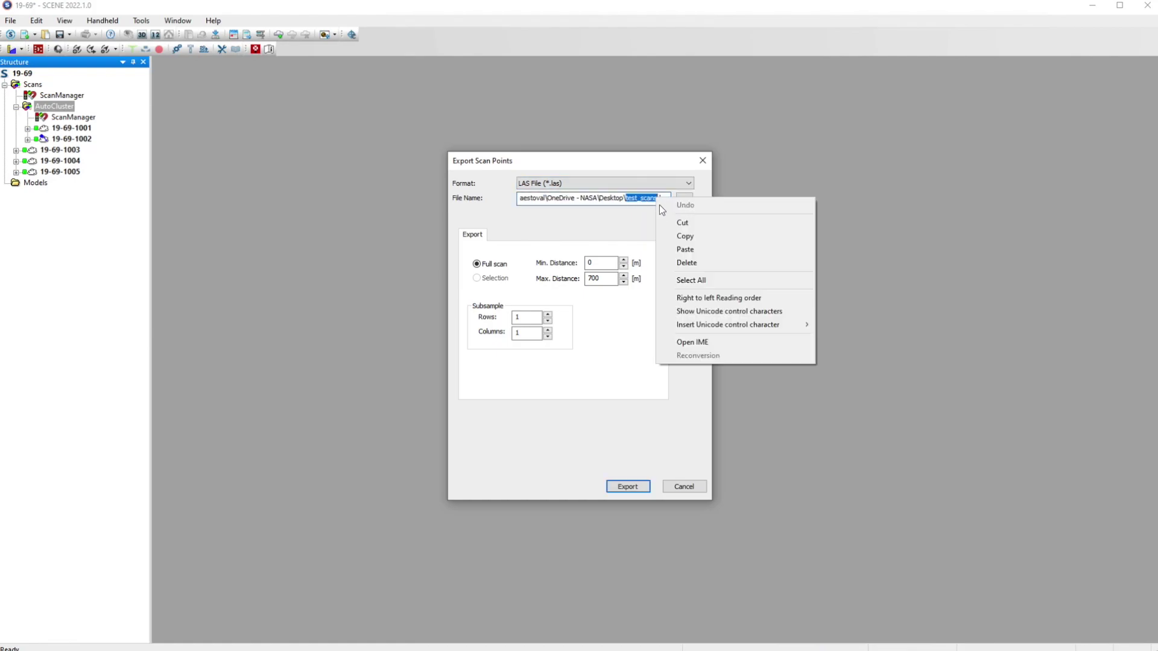
left_click(709, 236)
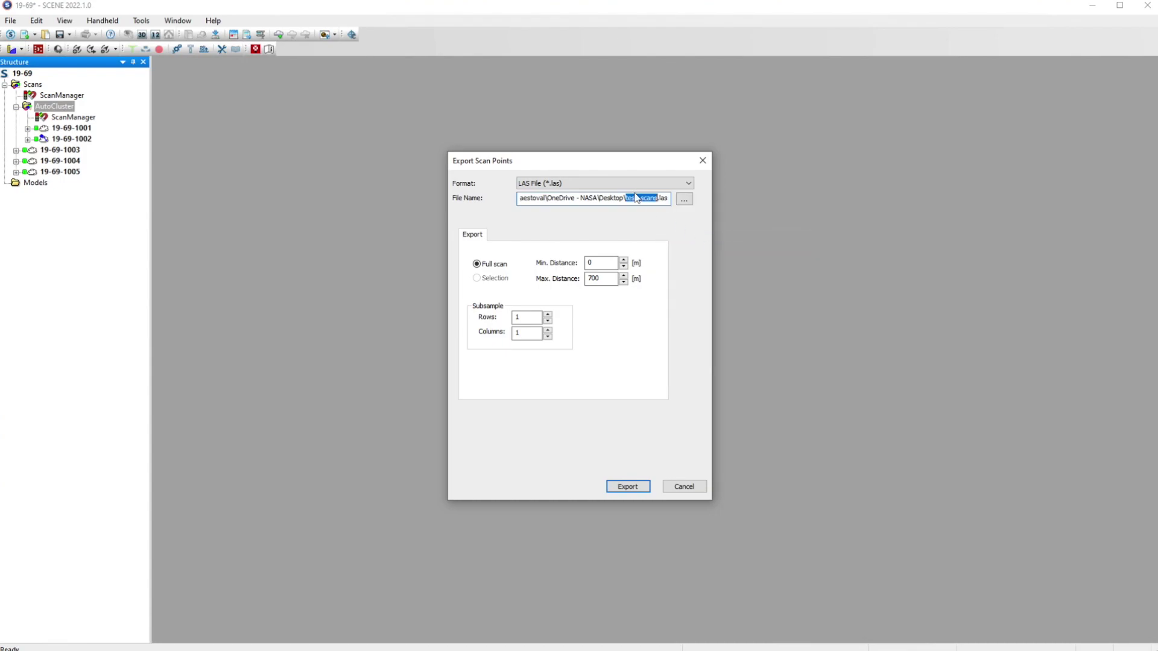
Switch the export format to XYZ Ascii File (*.xyz) and review its slice and XYZ options.
left_click(612, 183)
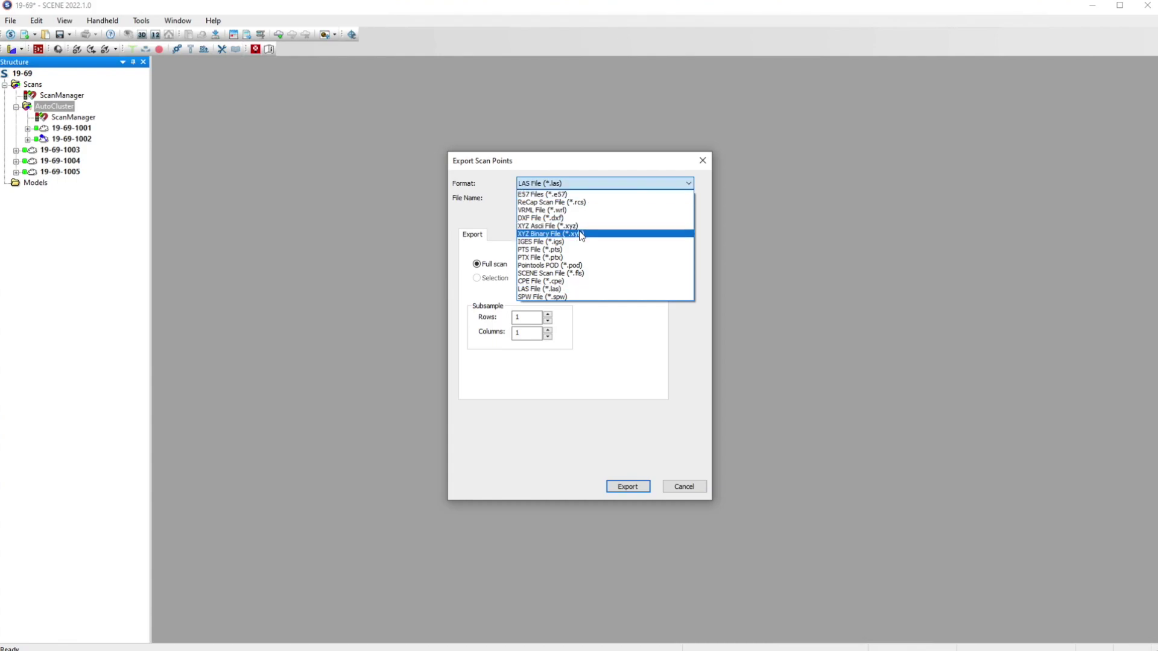
left_click(573, 226)
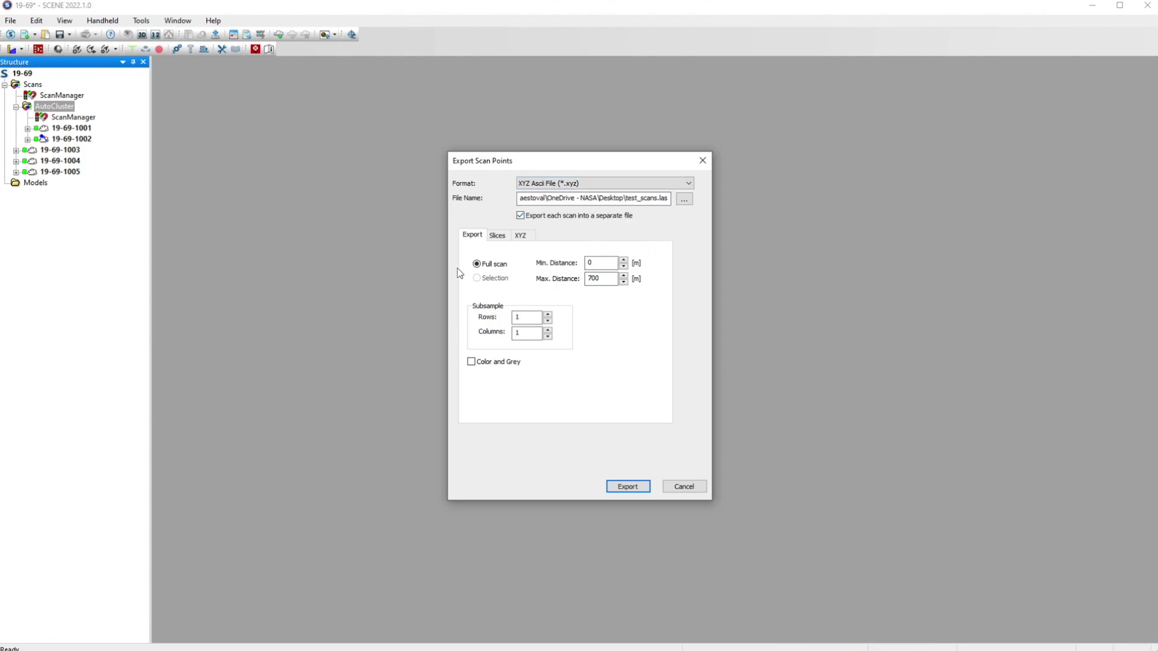
left_click(497, 235)
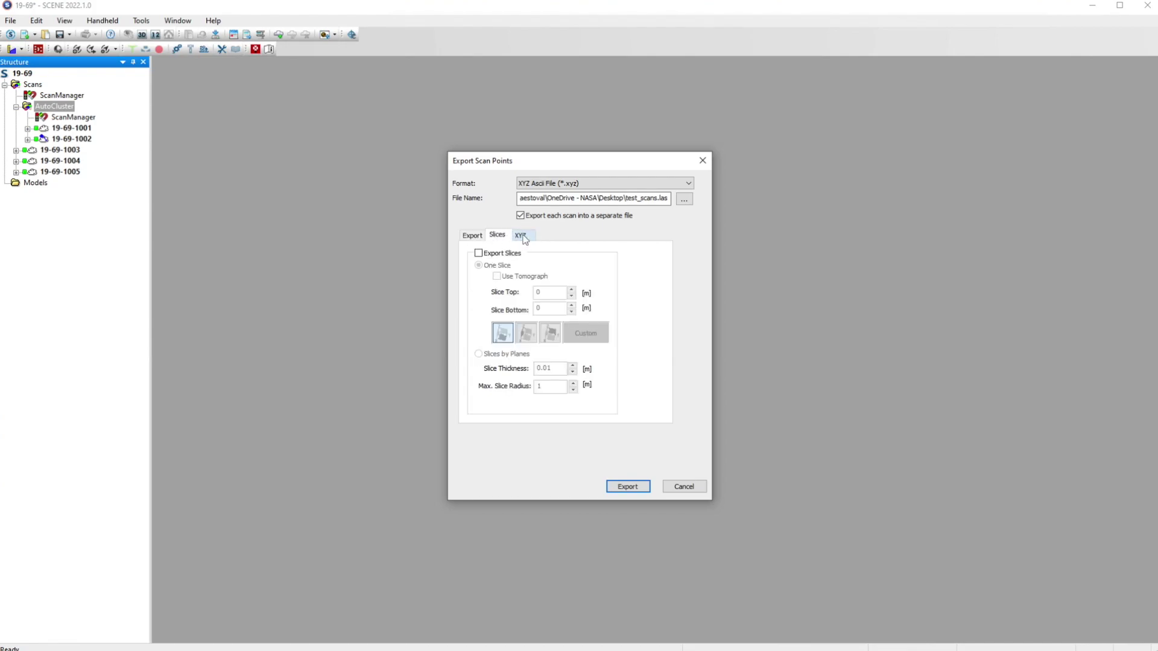
left_click(521, 235)
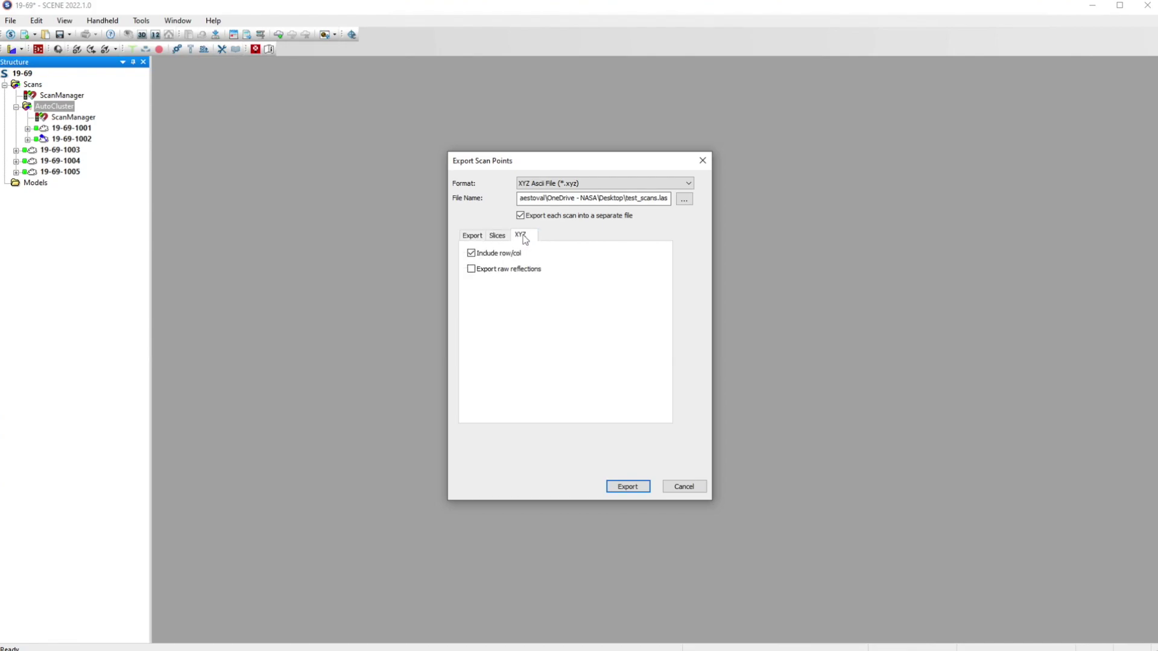
left_click(476, 238)
Set the export format to LAS File (*.las) and export the full AutoCluster scans.
left_click(643, 184)
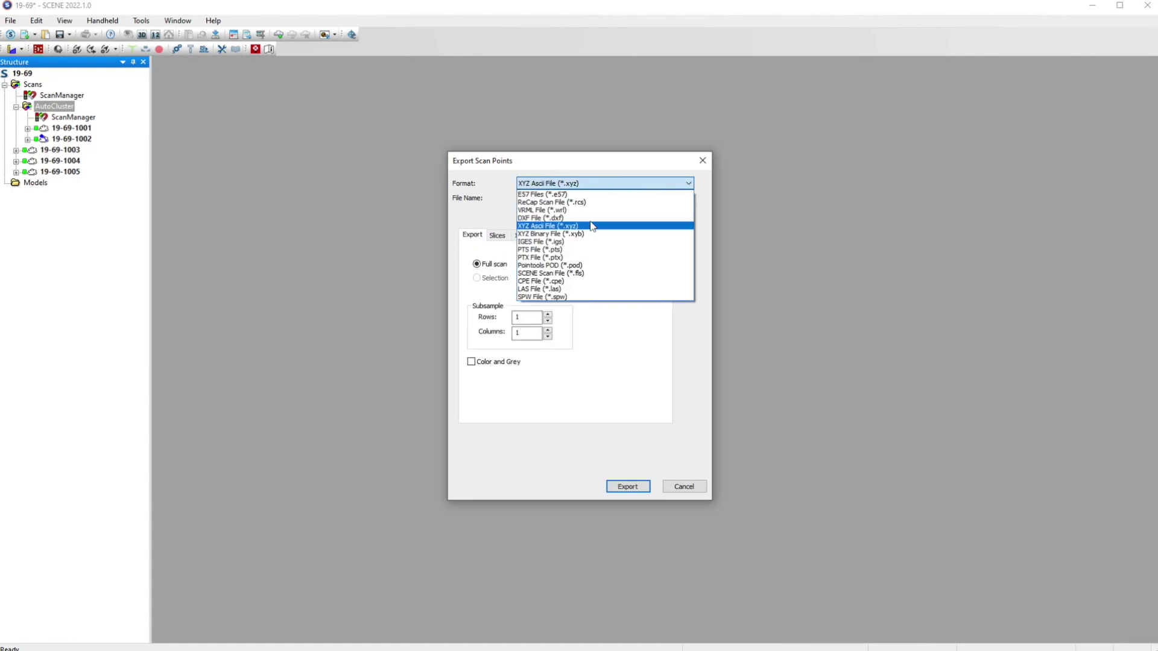
left_click(546, 289)
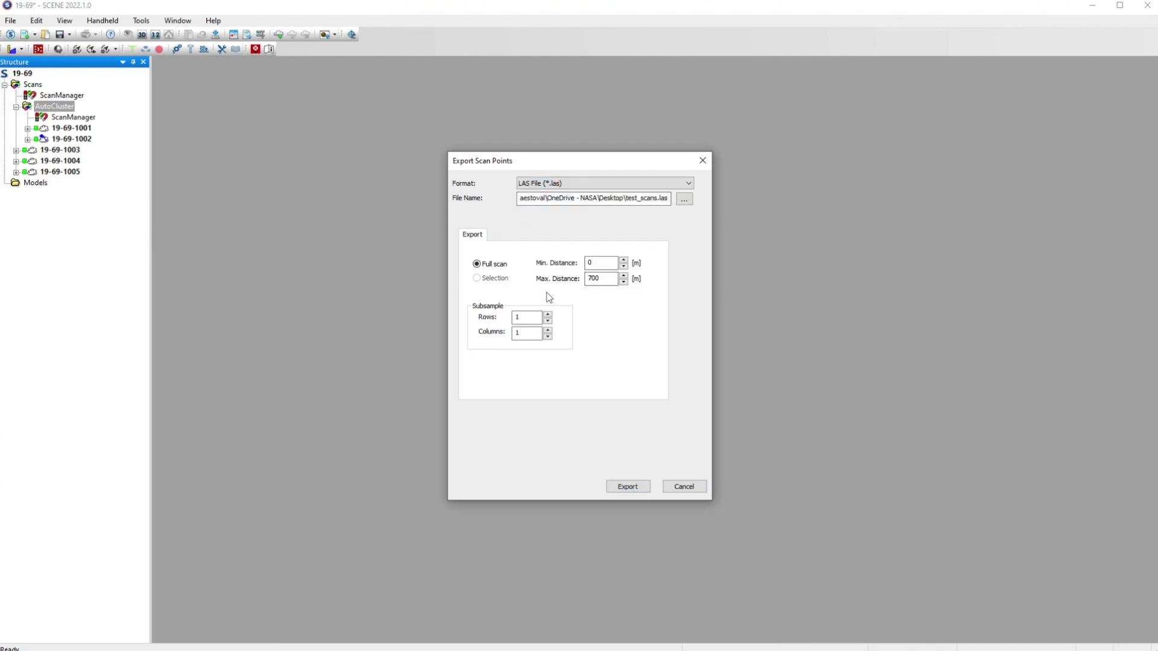
left_click(628, 490)
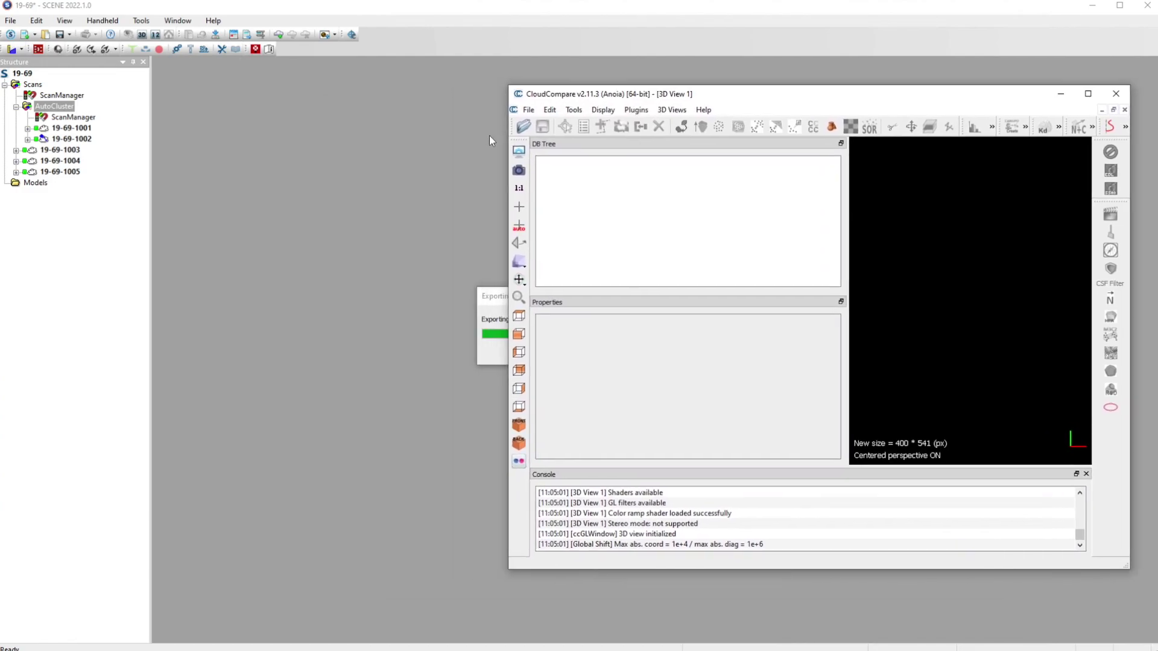
Switch to CloudCompare, reposition its window over SCENE and widen the 3D view by narrowing the DB Tree and Properties area.
left_click_drag(490, 136, 360, 487)
left_click_drag(370, 328, 533, 74)
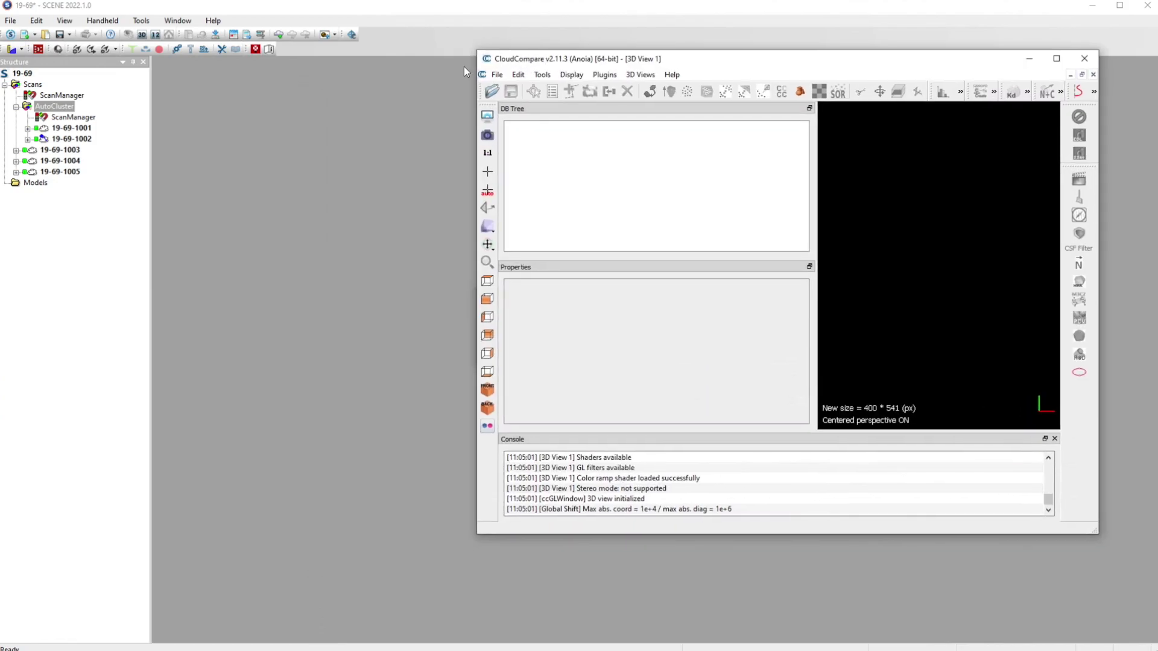
left_click_drag(465, 67, 393, 88)
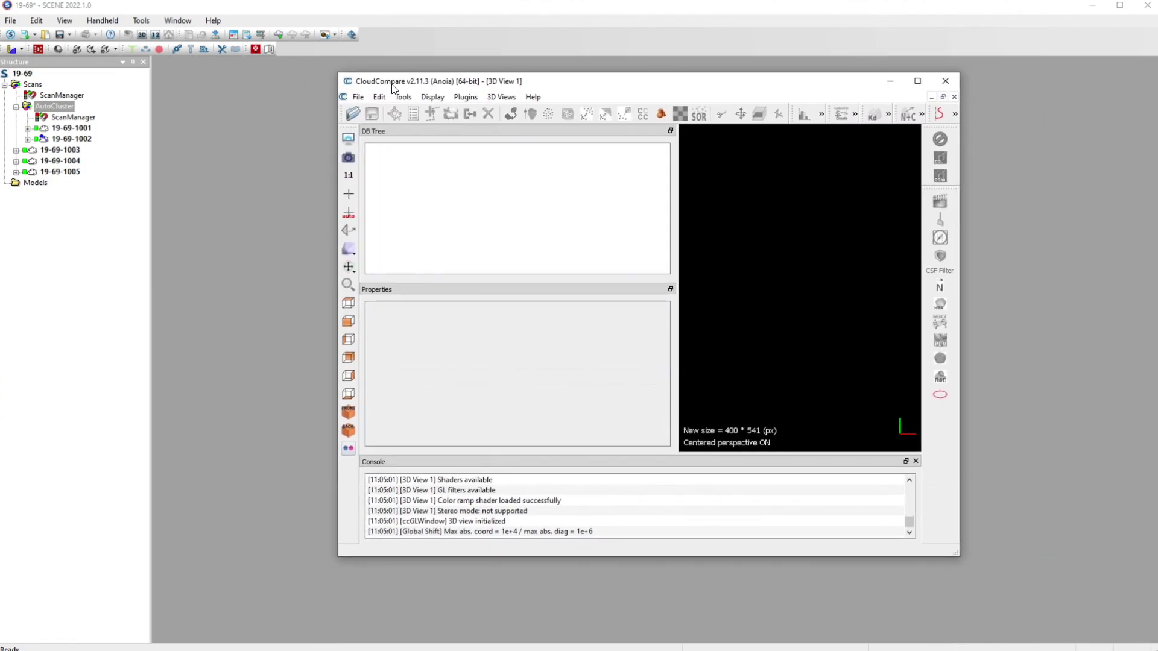
left_click_drag(677, 175, 455, 175)
left_click_drag(540, 88, 500, 87)
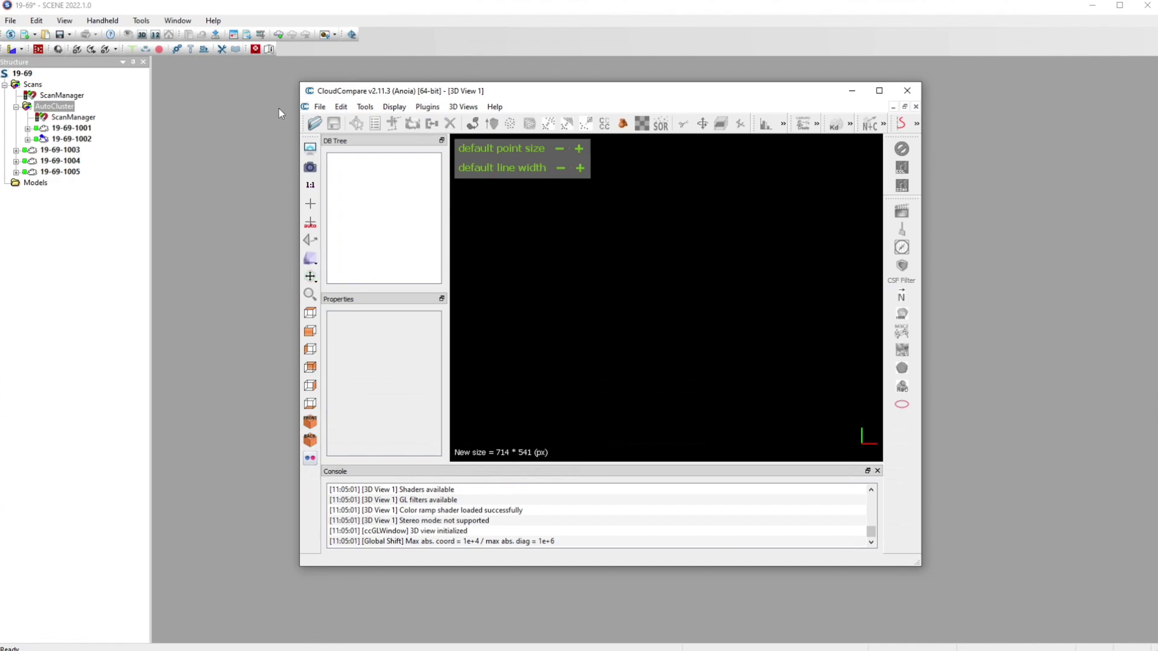
Open test_scans_19-69-1001.las and test_scans_19-69-1002.las together from the Desktop as LAS cloud (*.las *.laz) files.
left_click(313, 124)
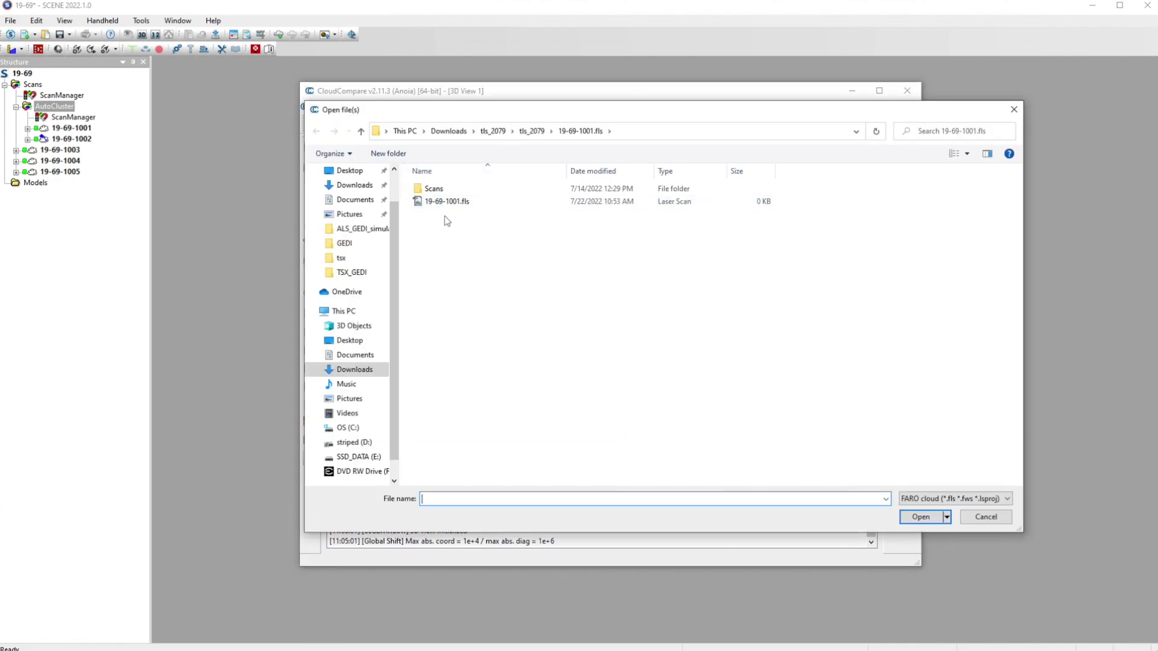
left_click(364, 342)
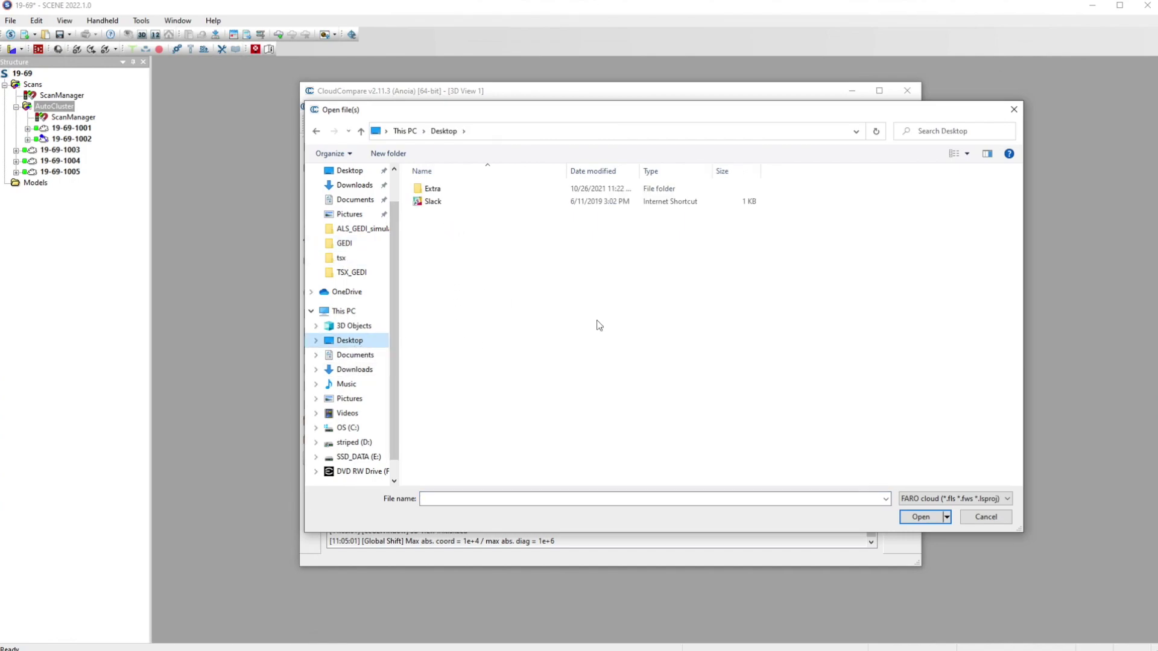
left_click(955, 499)
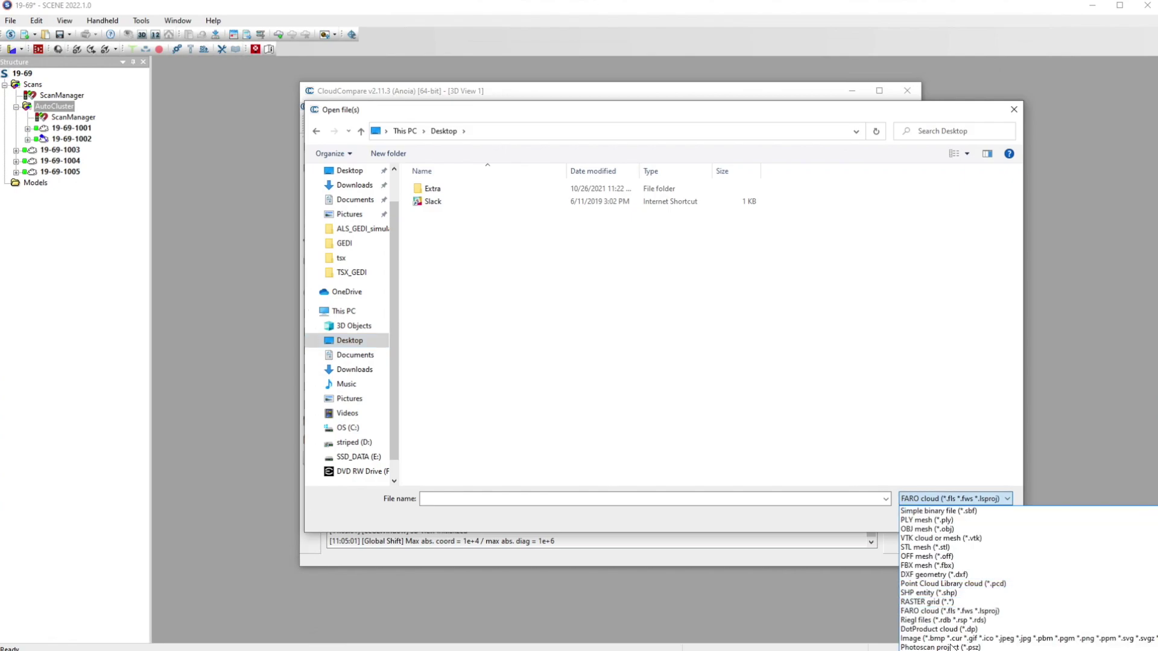
scroll(942, 567, "up", 3)
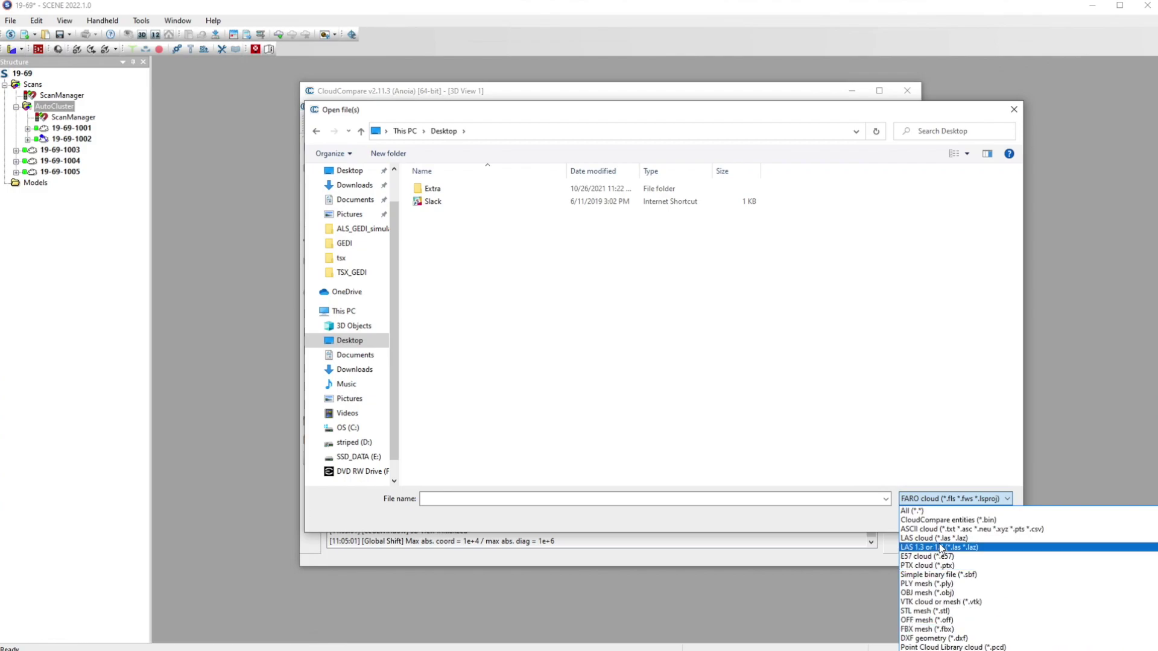
left_click(937, 538)
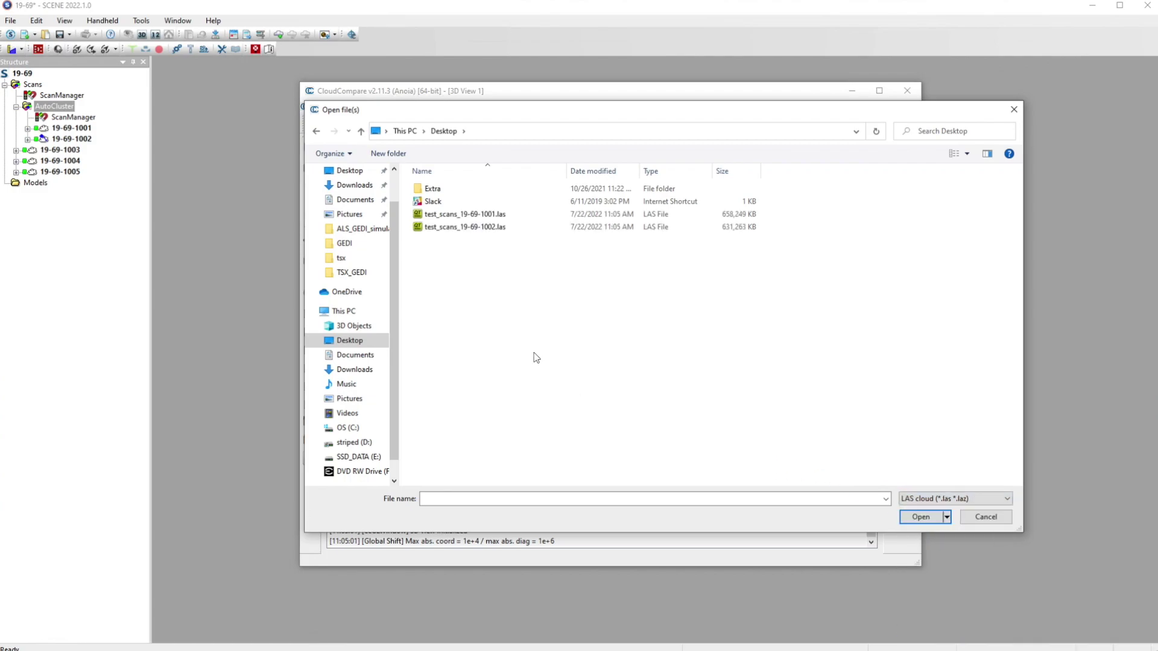
left_click(459, 215)
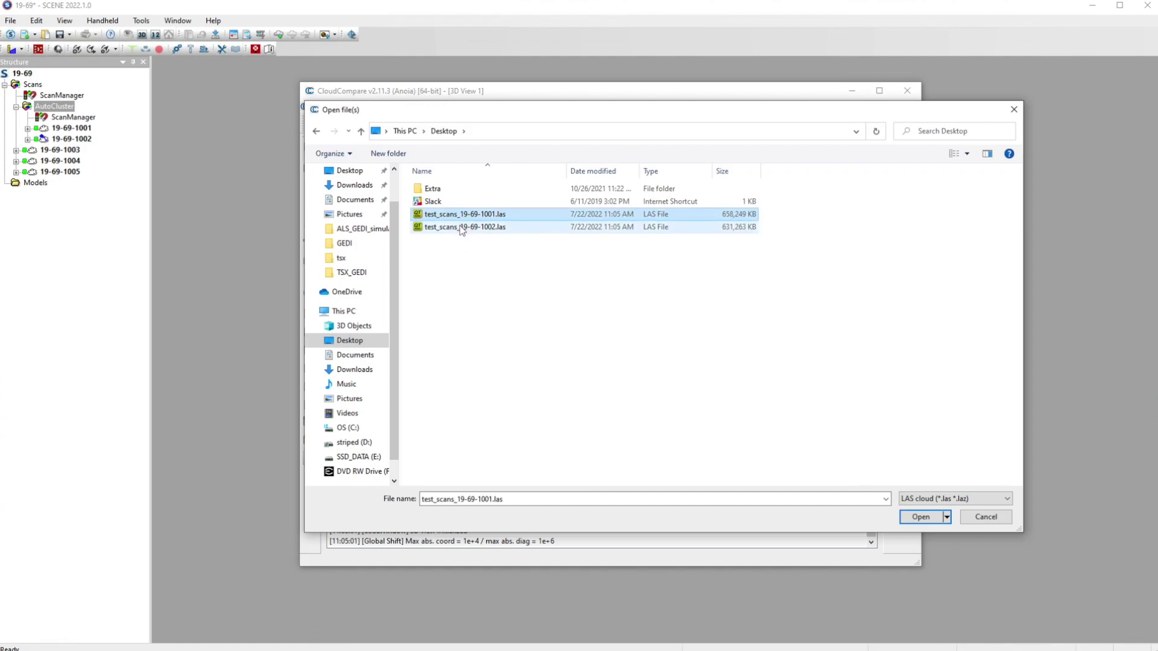
left_click(460, 226, "ctrl")
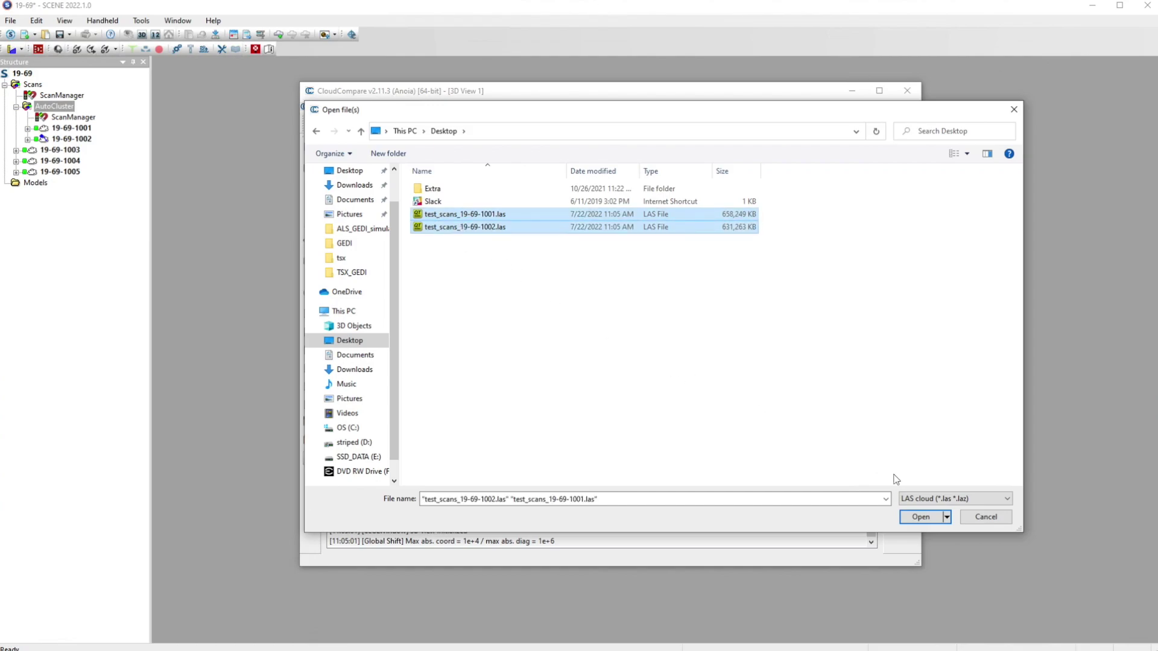
left_click(930, 517)
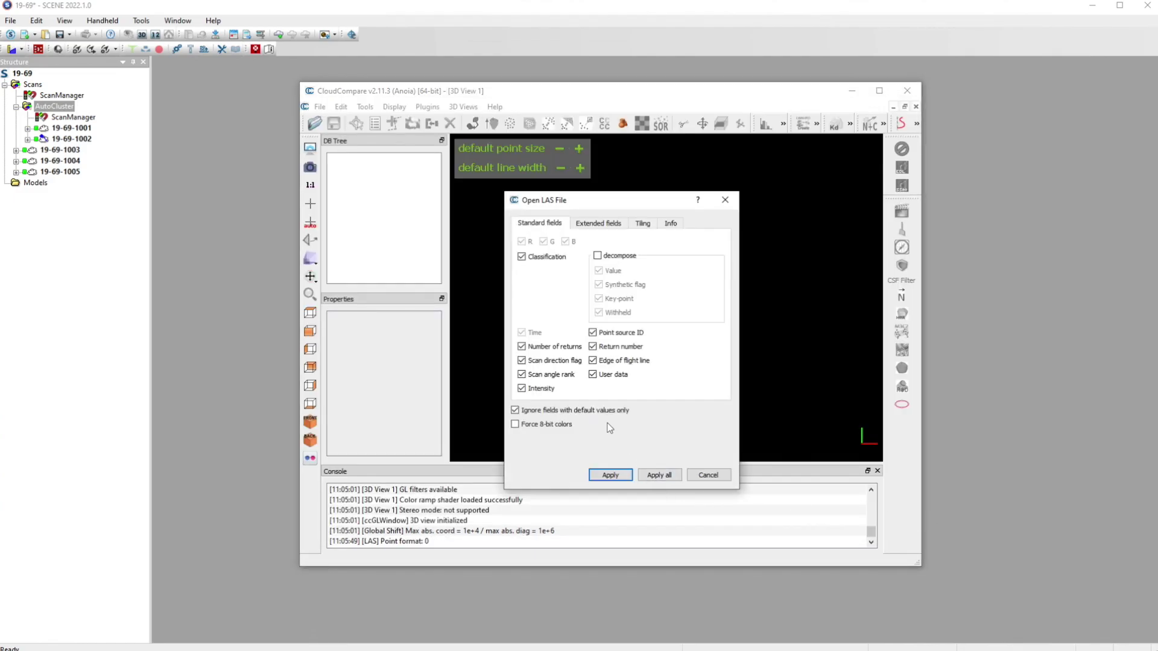
Review the LAS tiling and info settings, apply the import options to all files and accept the suggested global shift for all.
left_click(593, 228)
left_click(652, 222)
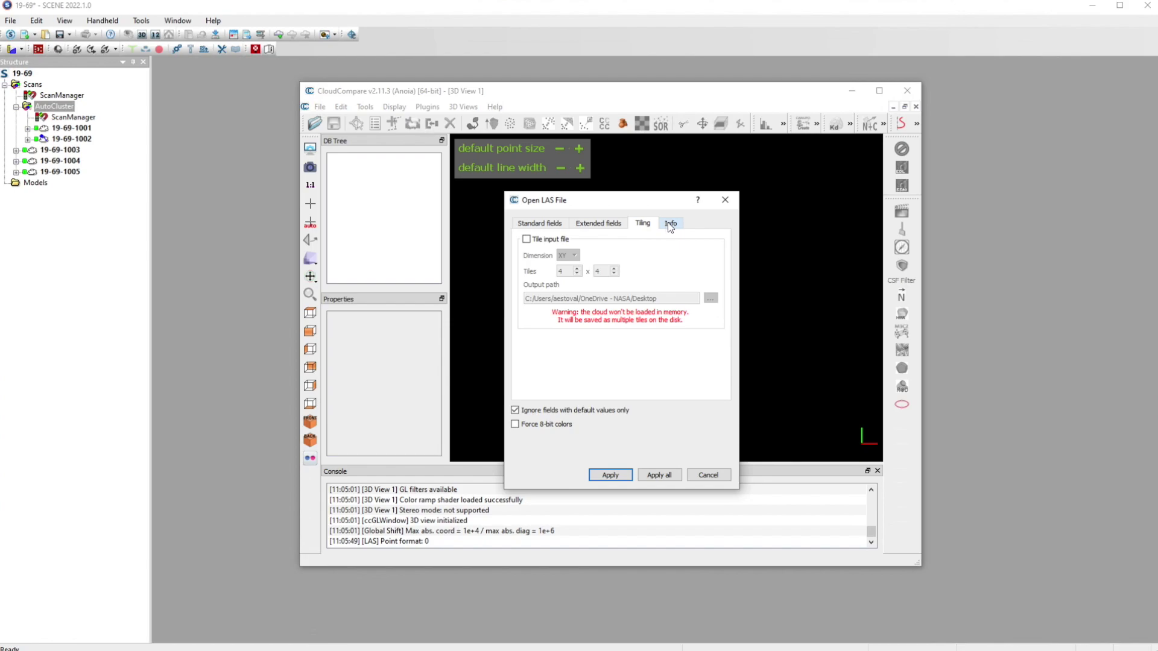
left_click(669, 224)
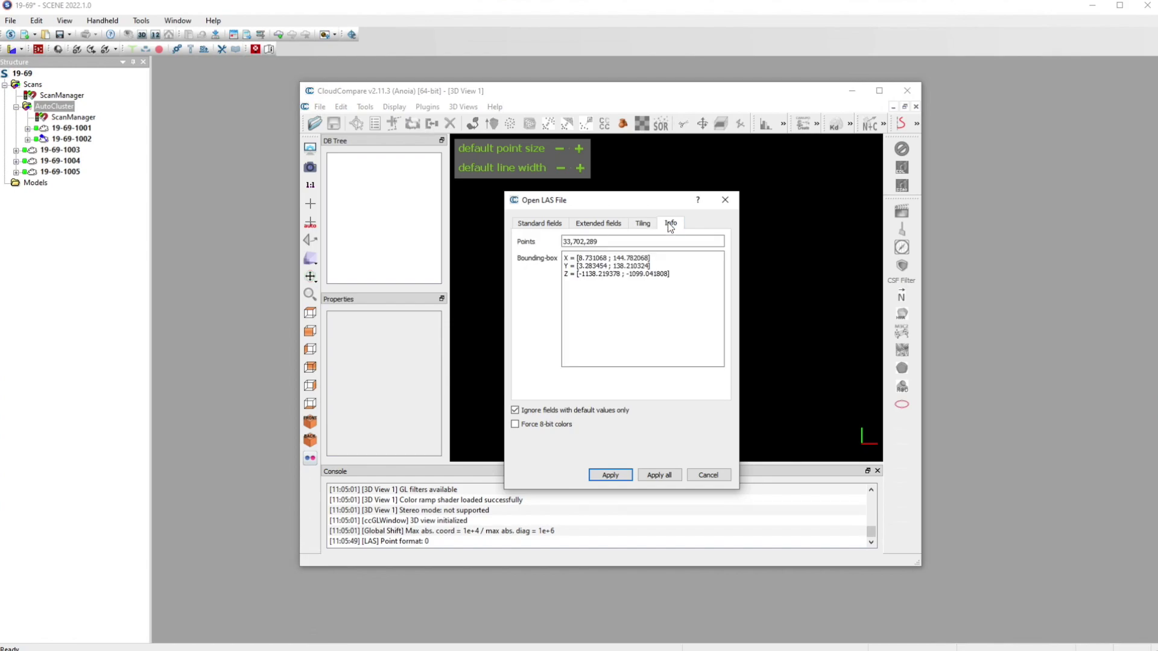
left_click(658, 476)
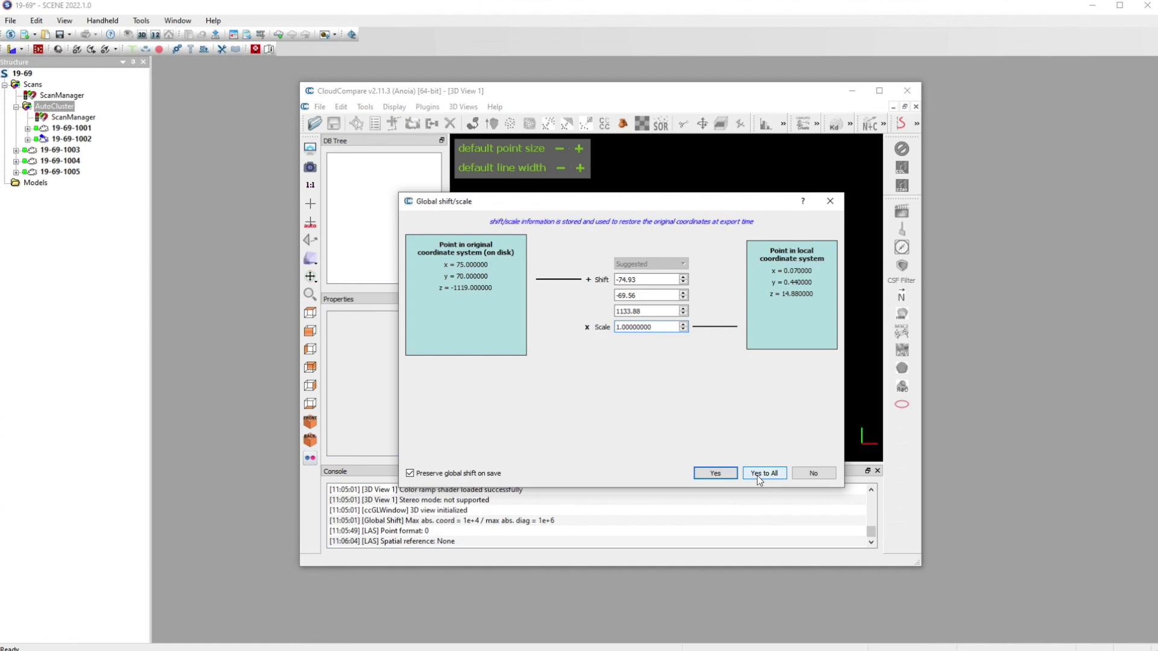
left_click(758, 474)
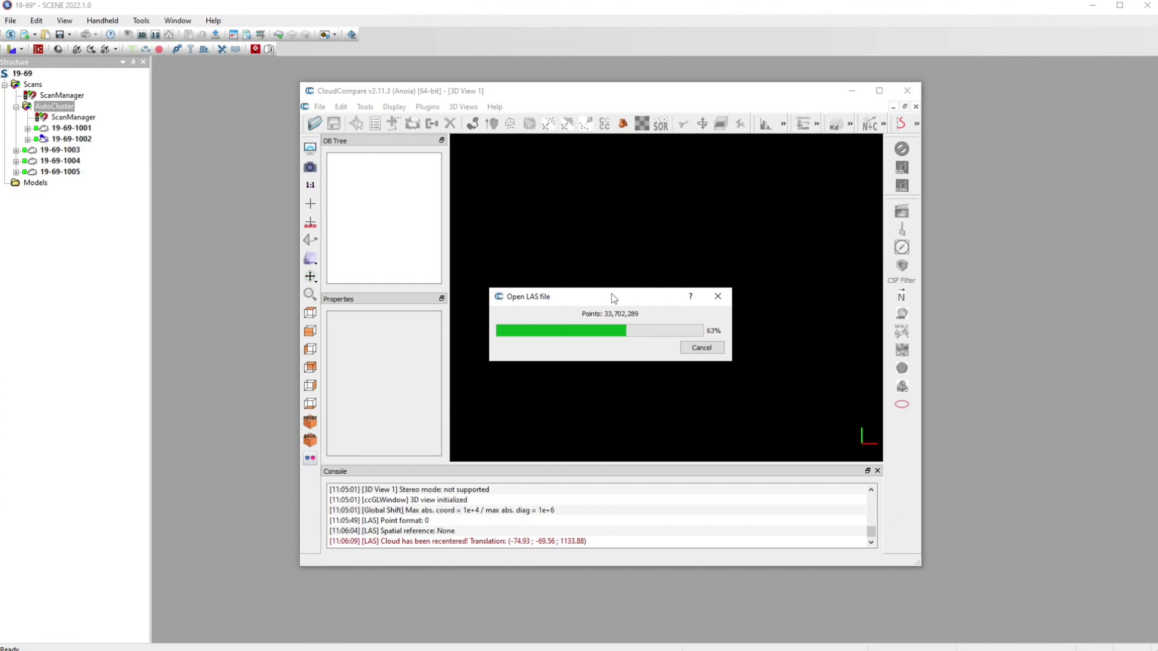
Enlarge the CloudCompare window to nearly full screen, and widen the DB Tree and Properties area with the test_scans_19-69-1001 cloud selected.
left_click_drag(497, 93, 203, 9)
left_click_drag(625, 482, 1140, 599)
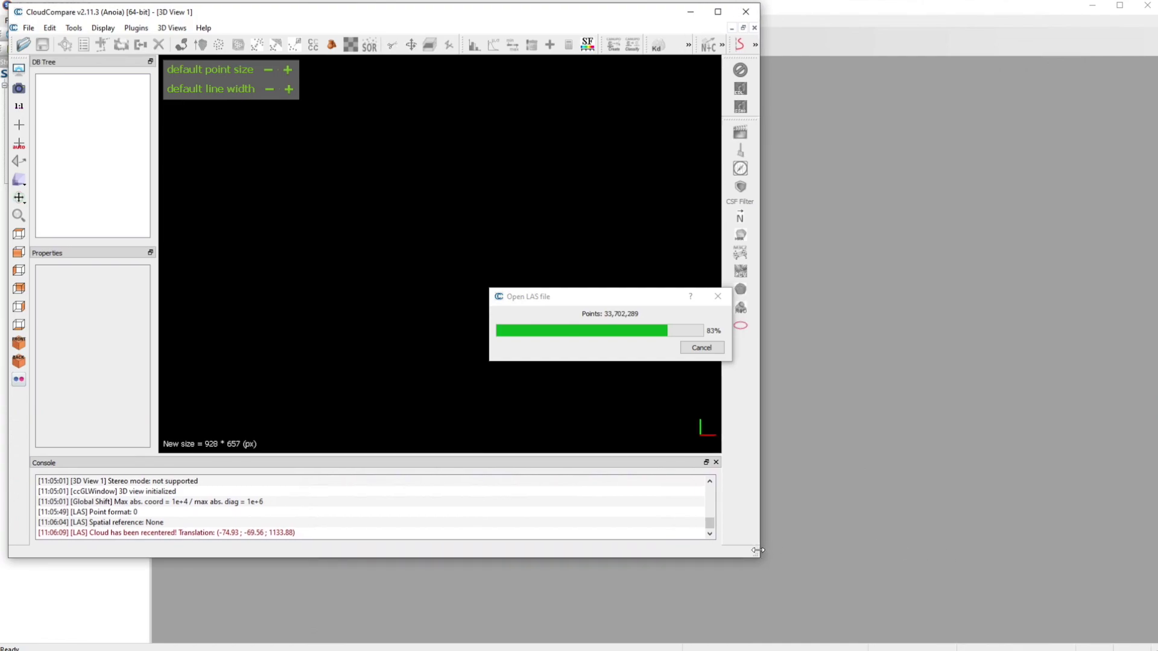
left_click_drag(759, 556, 1153, 646)
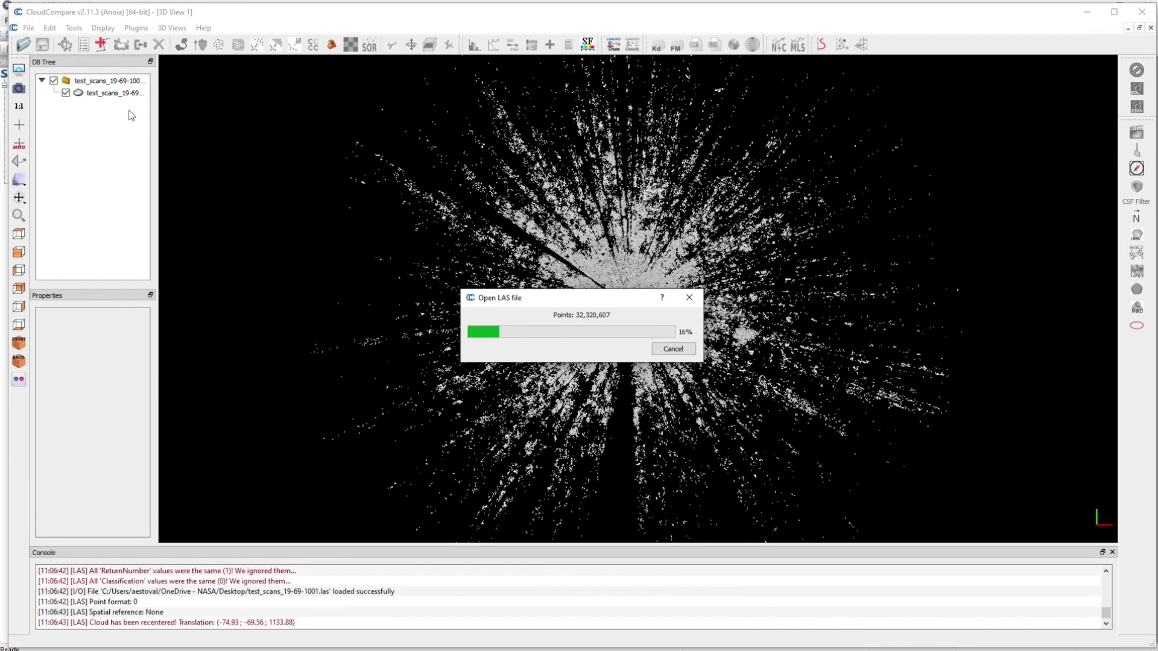
left_click(101, 94)
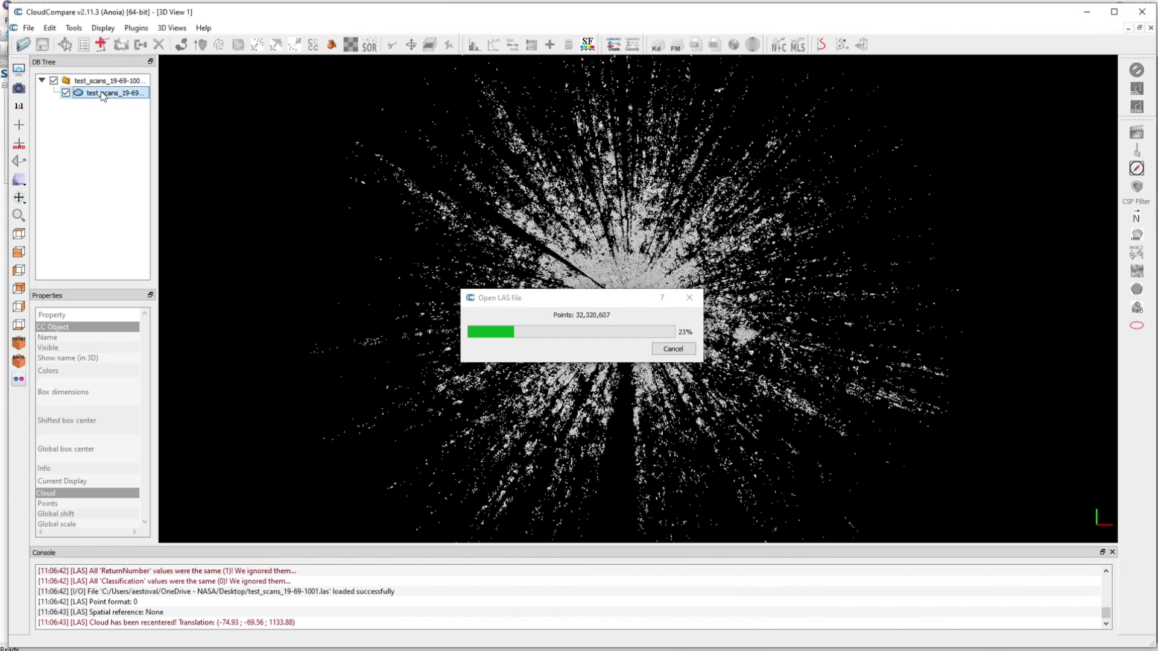
left_click_drag(157, 194, 282, 215)
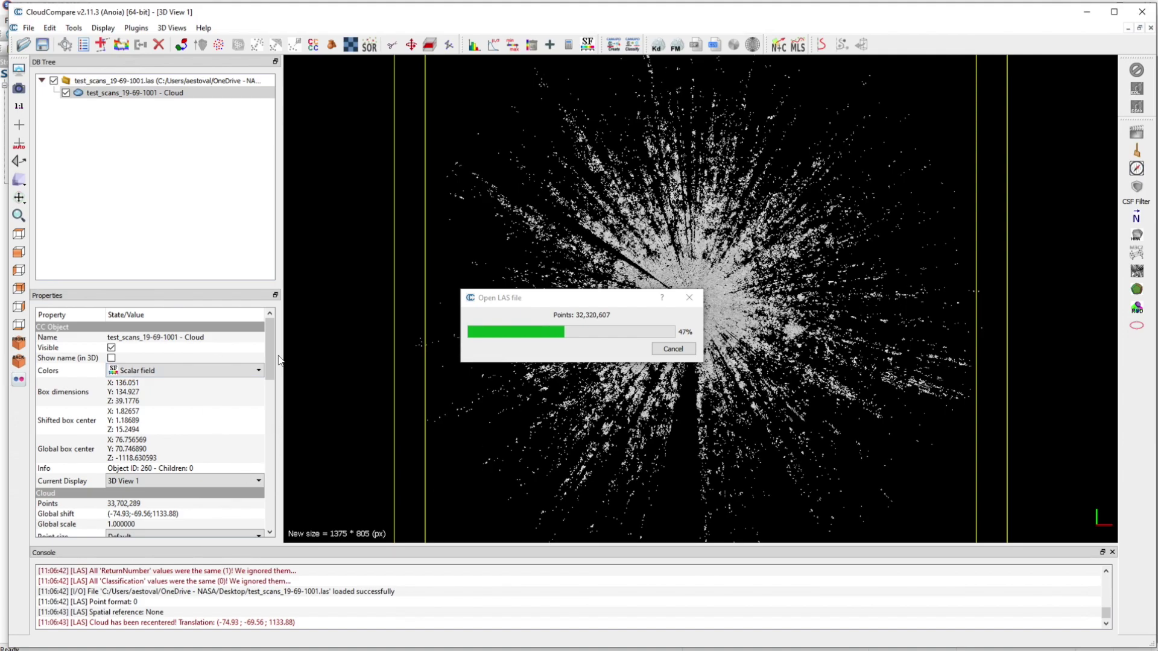
Review the color source and active scalar field options in the properties of the test_scans_19-69-1001 cloud.
left_click(230, 371)
left_click(231, 372)
left_click_drag(272, 369, 268, 434)
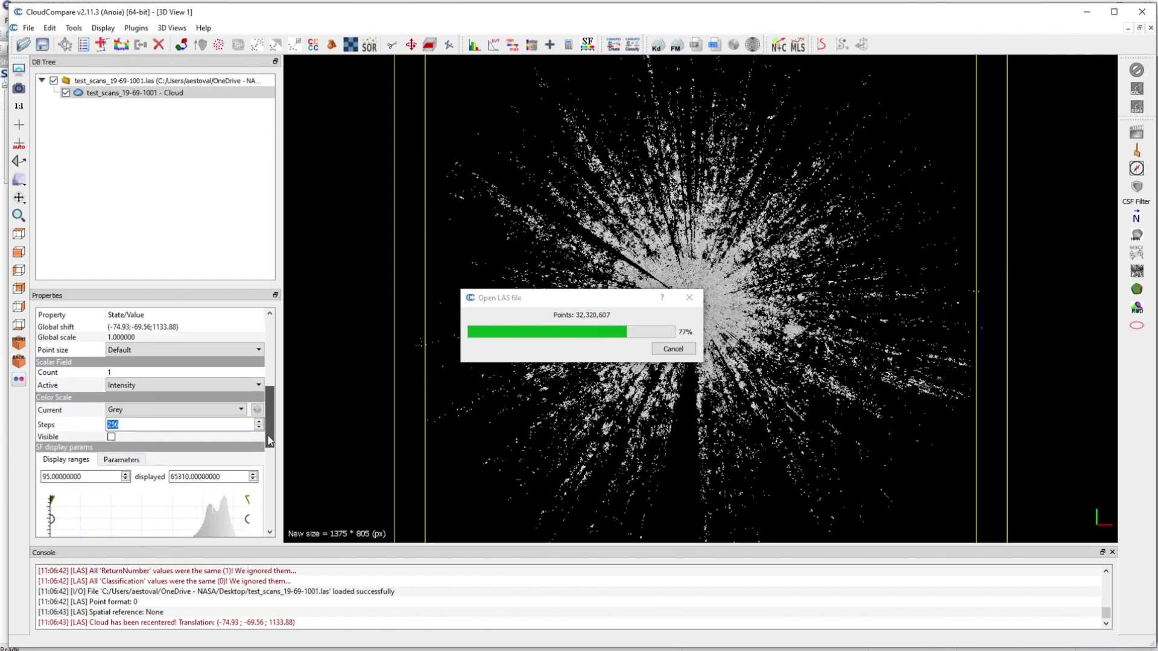
left_click(251, 386)
left_click(254, 389)
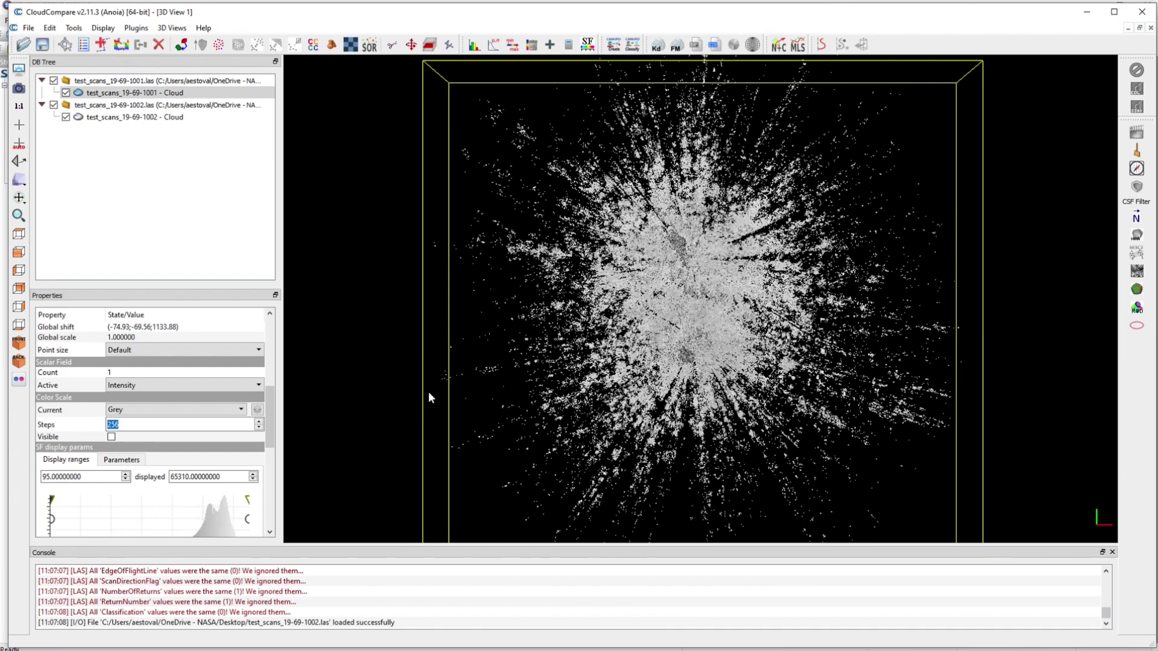
left_click_drag(271, 392, 274, 325)
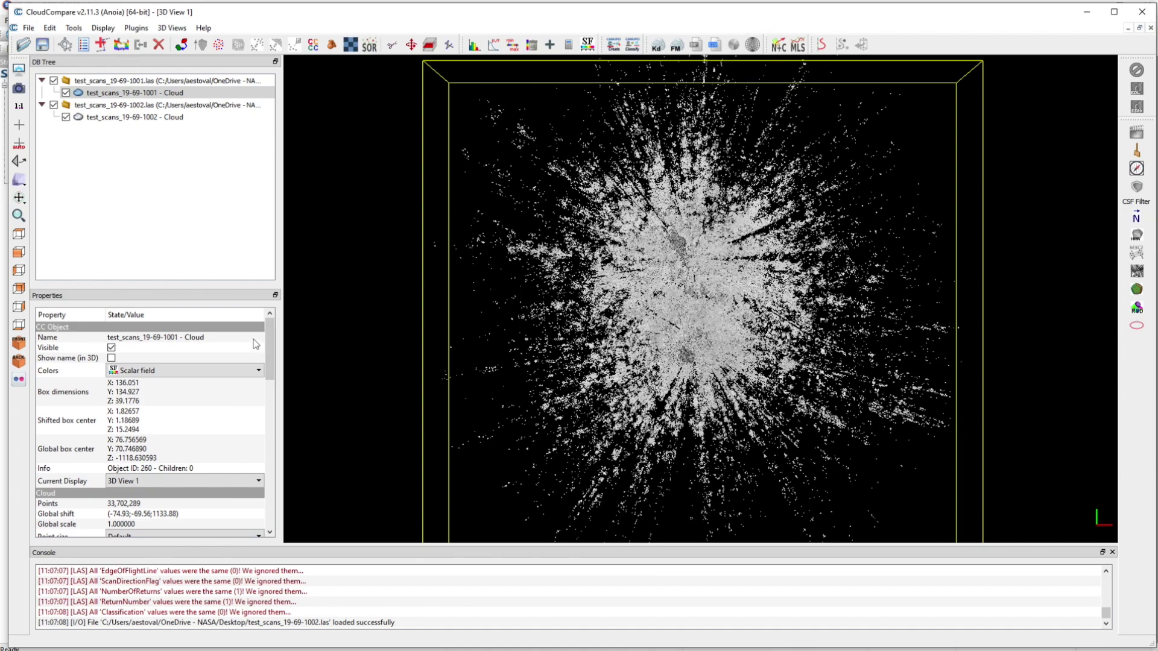
left_click(259, 371)
left_click(259, 373)
Set the front view and inspect the tree stems and ground line of the two overlaid forest clouds up close.
left_click(19, 253)
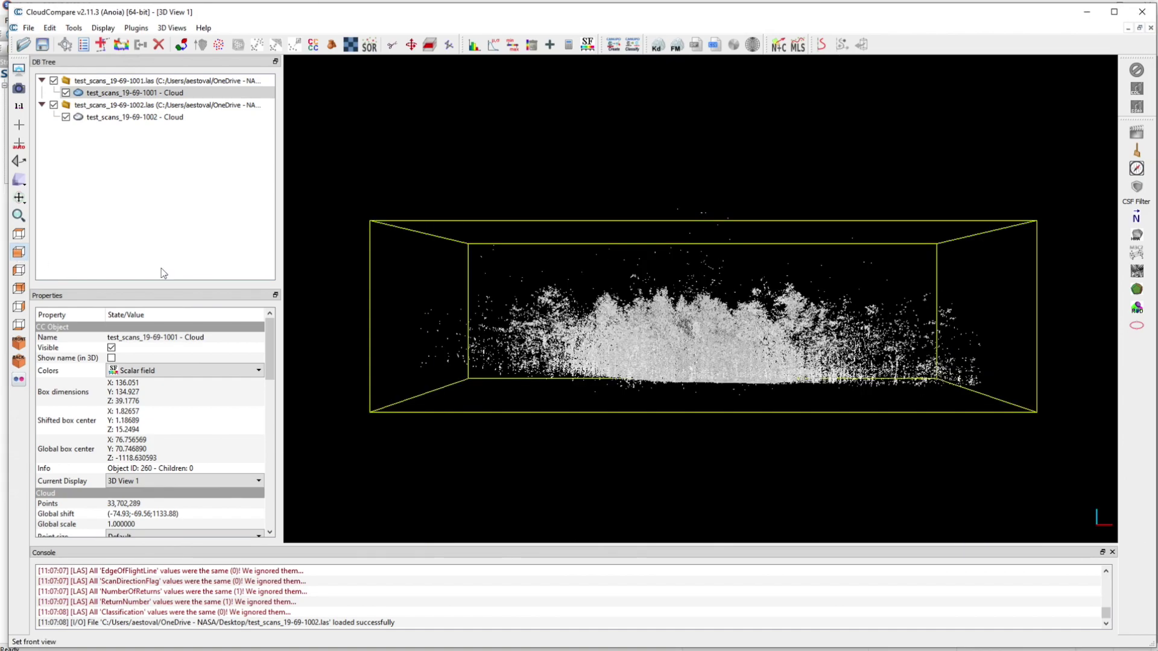
scroll(677, 348, "up", 6)
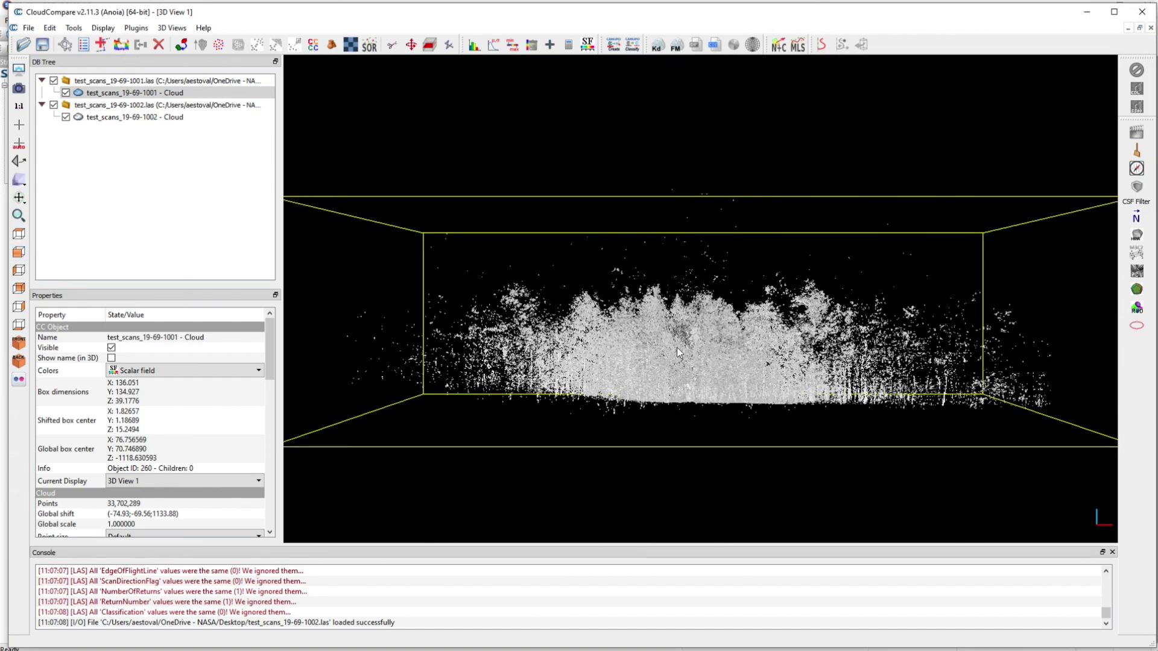
right_click_drag(678, 324, 684, 240)
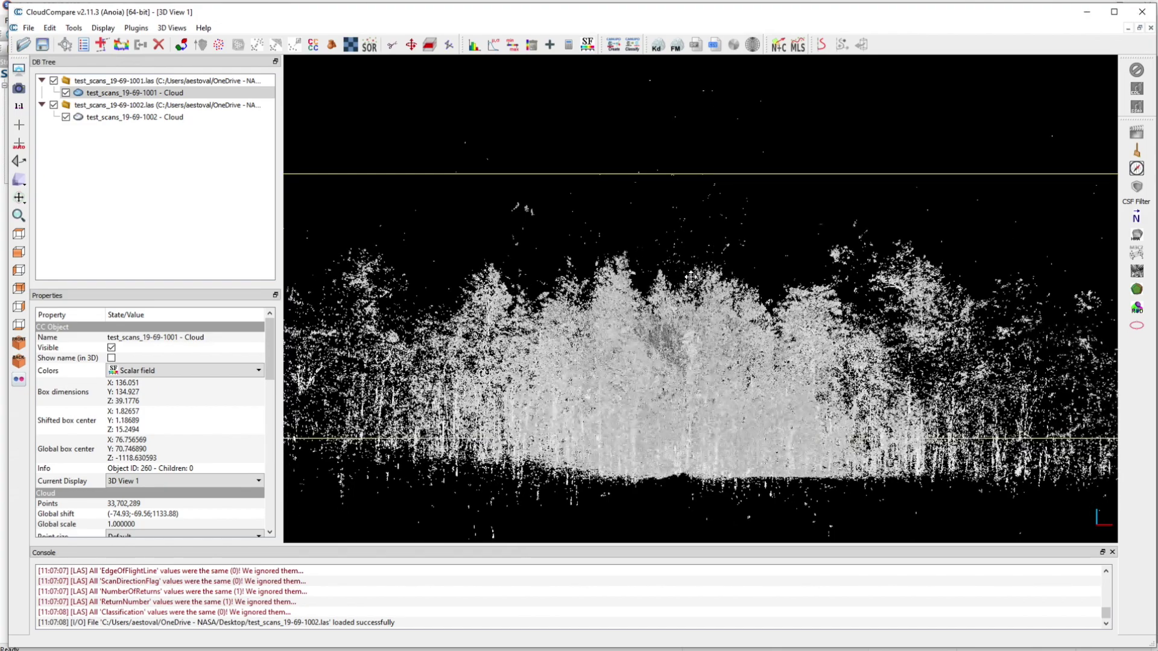
scroll(682, 334, "up", 5)
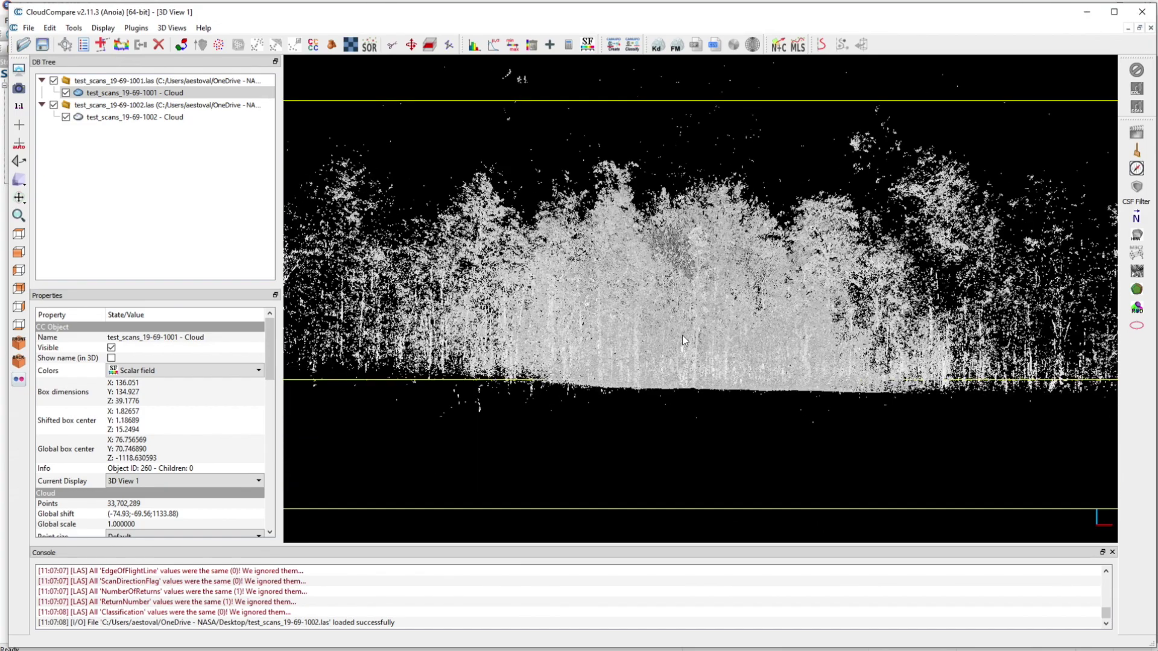
scroll(681, 326, "up", 2)
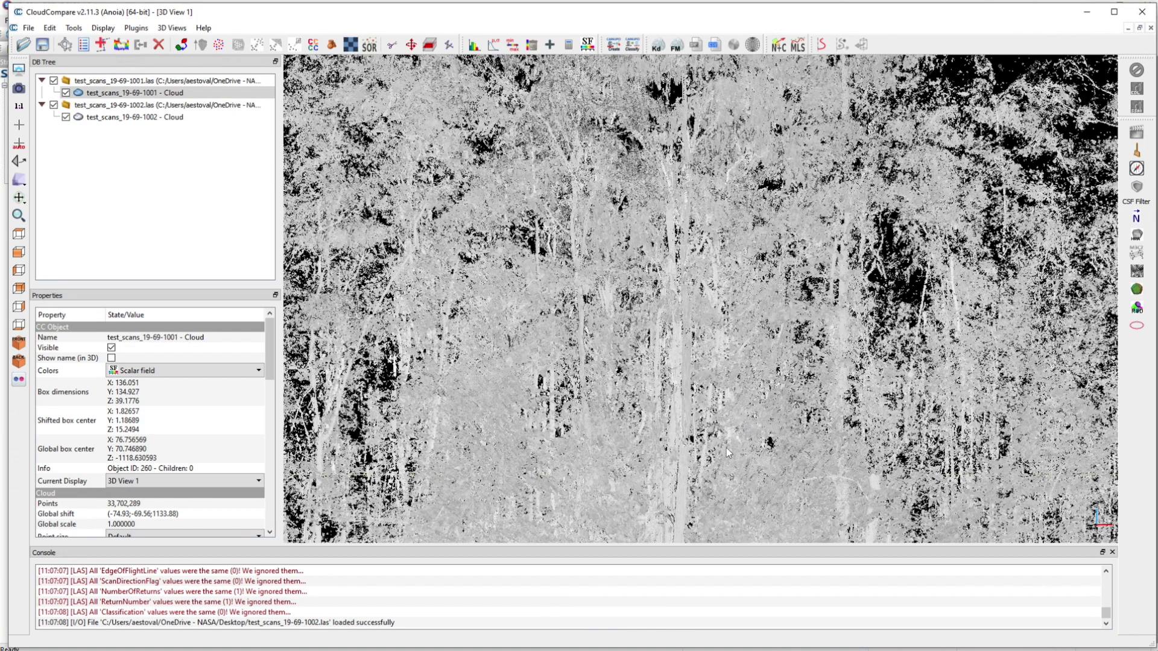
right_click_drag(736, 327, 739, 238)
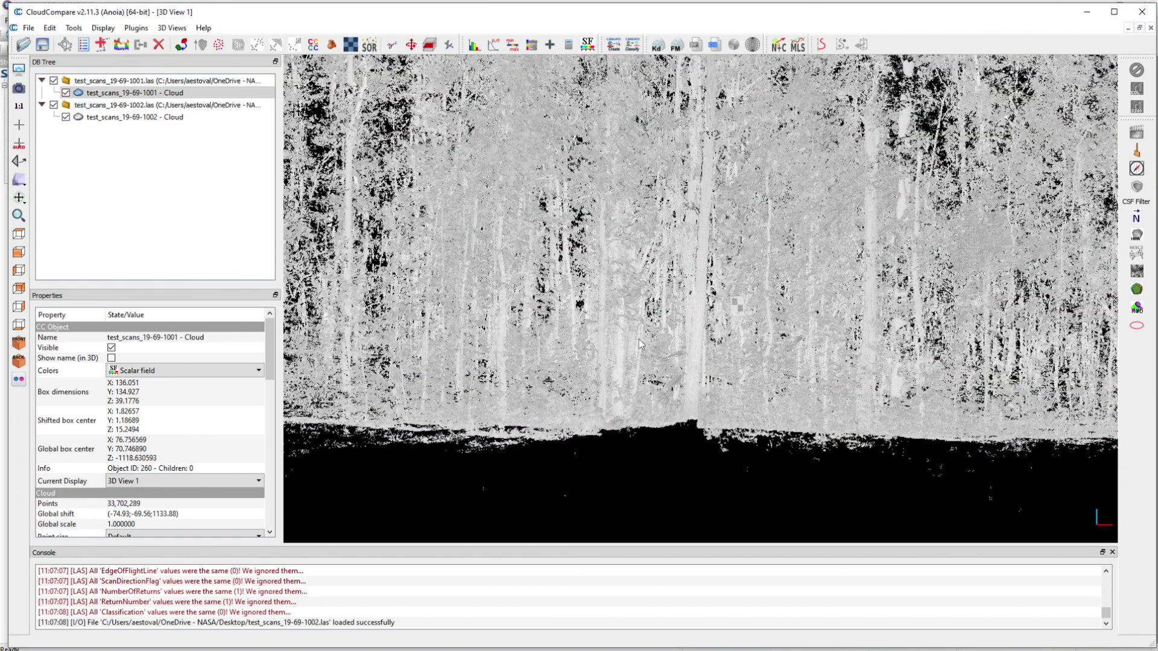
scroll(639, 339, "up", 1)
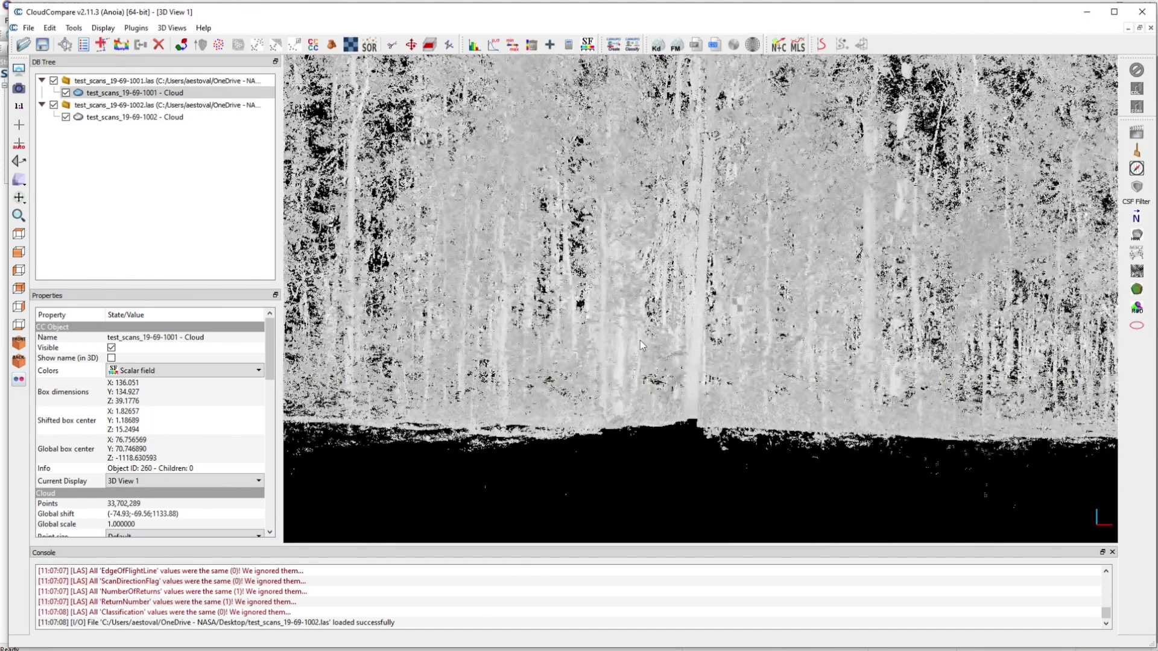
scroll(640, 342, "down", 1)
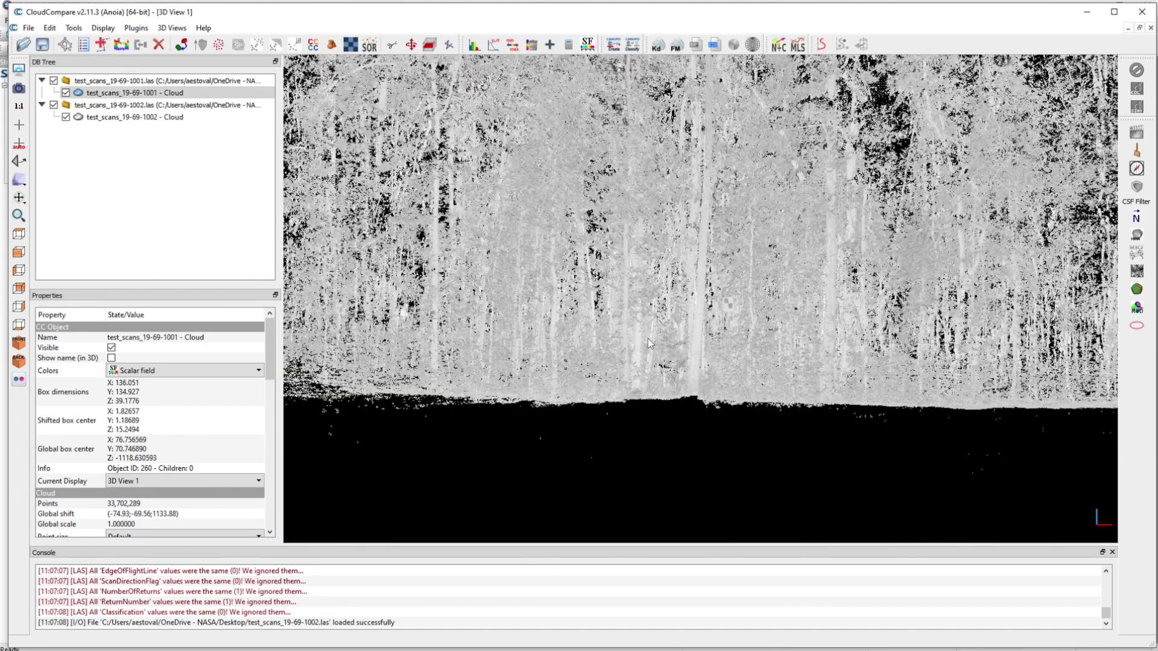
Reselect only the test_scans_19-69-1001 cloud and examine both scans from an isometric viewpoint.
left_click(138, 119)
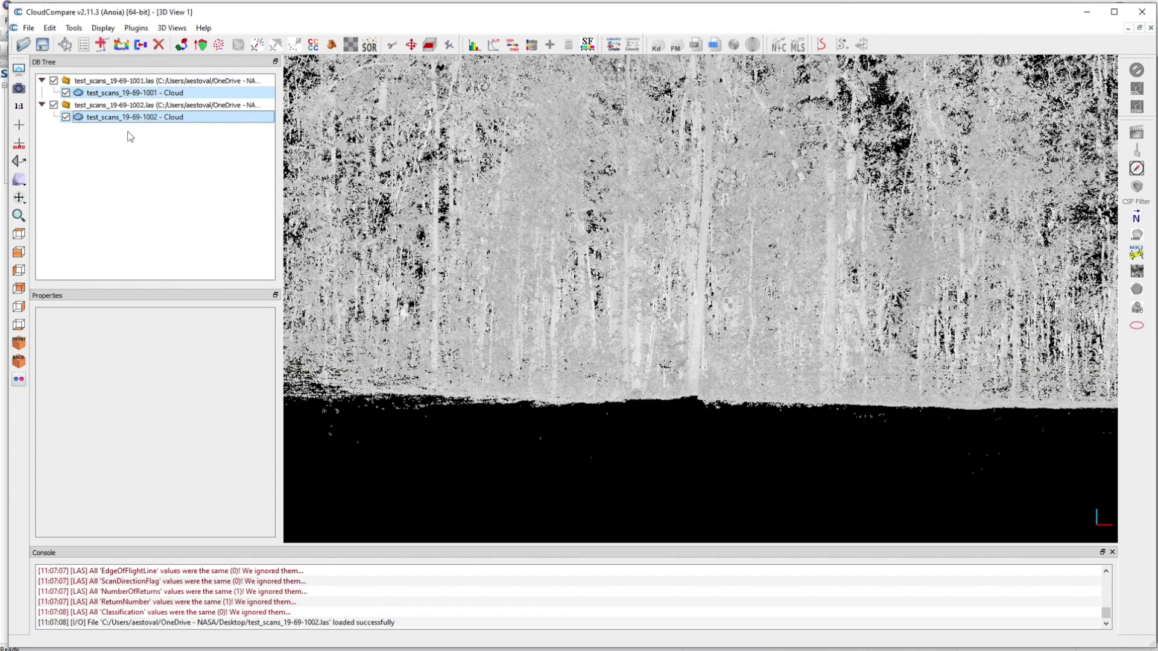
left_click(124, 92)
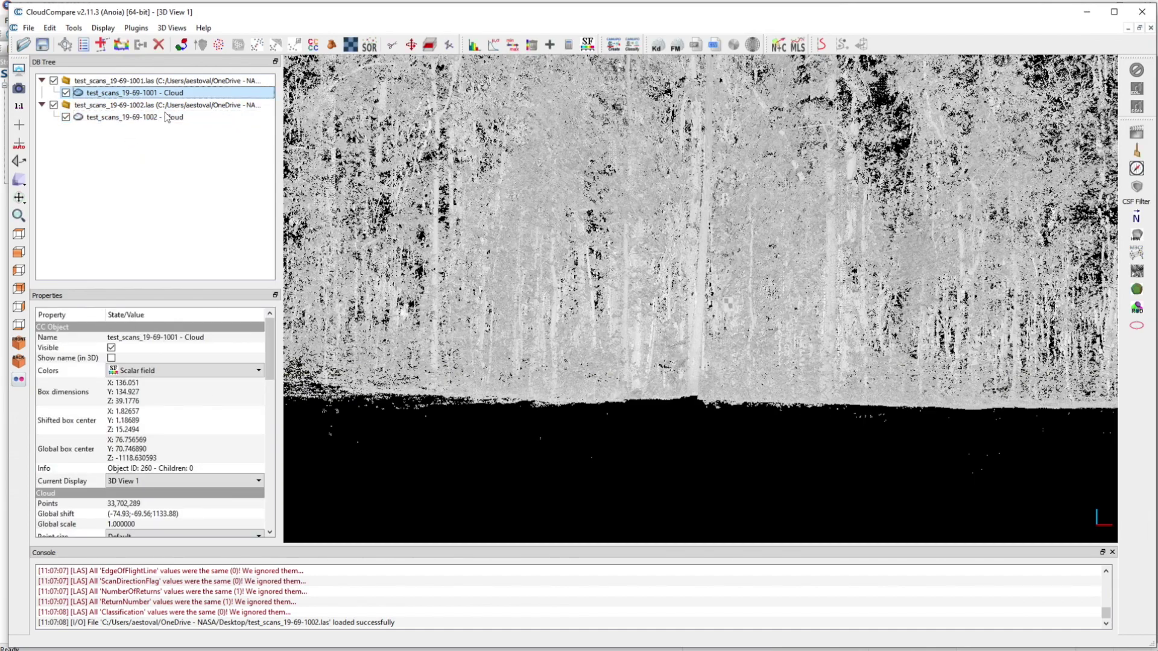
left_click(19, 361)
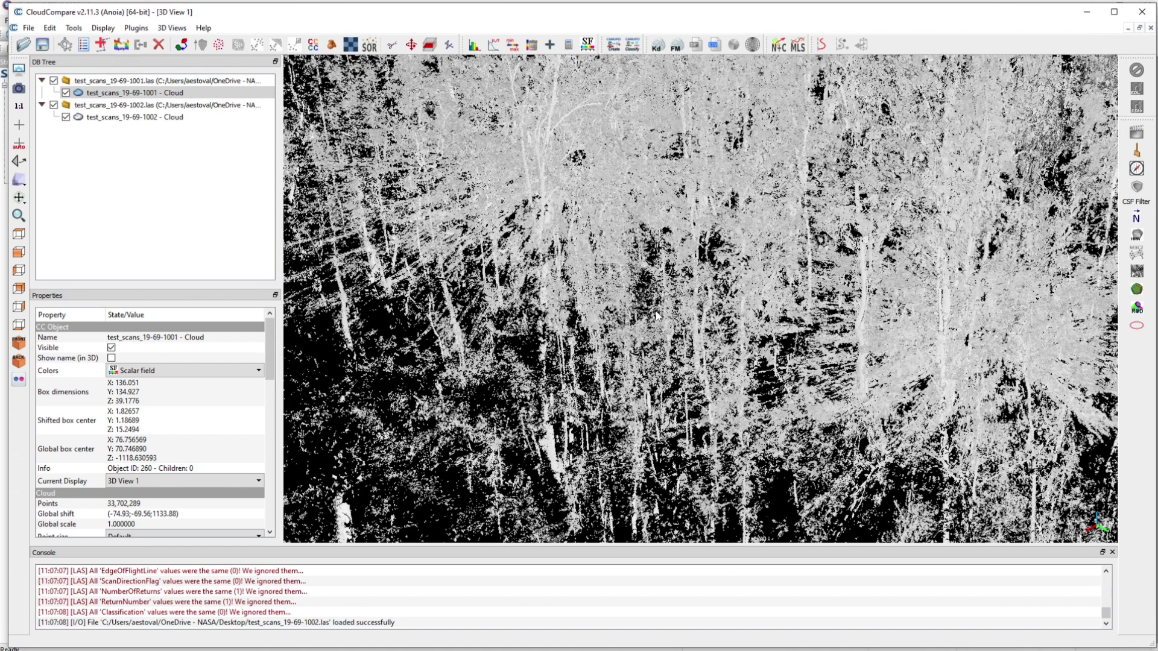
left_click_drag(657, 315, 696, 282)
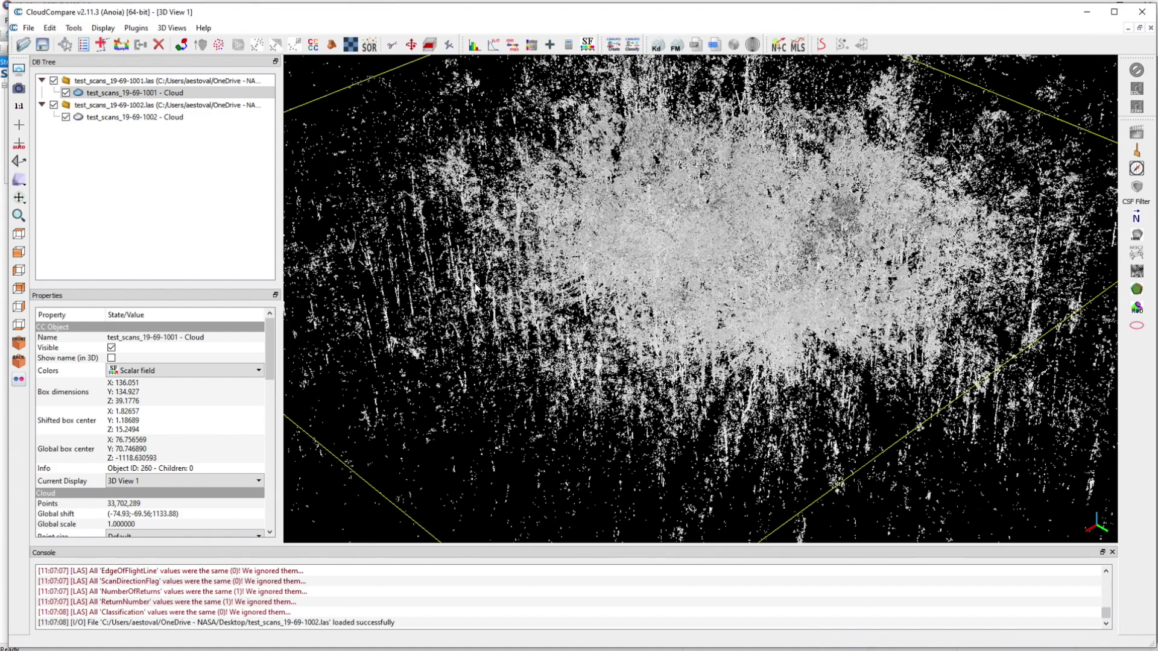
right_click_drag(605, 303, 596, 319)
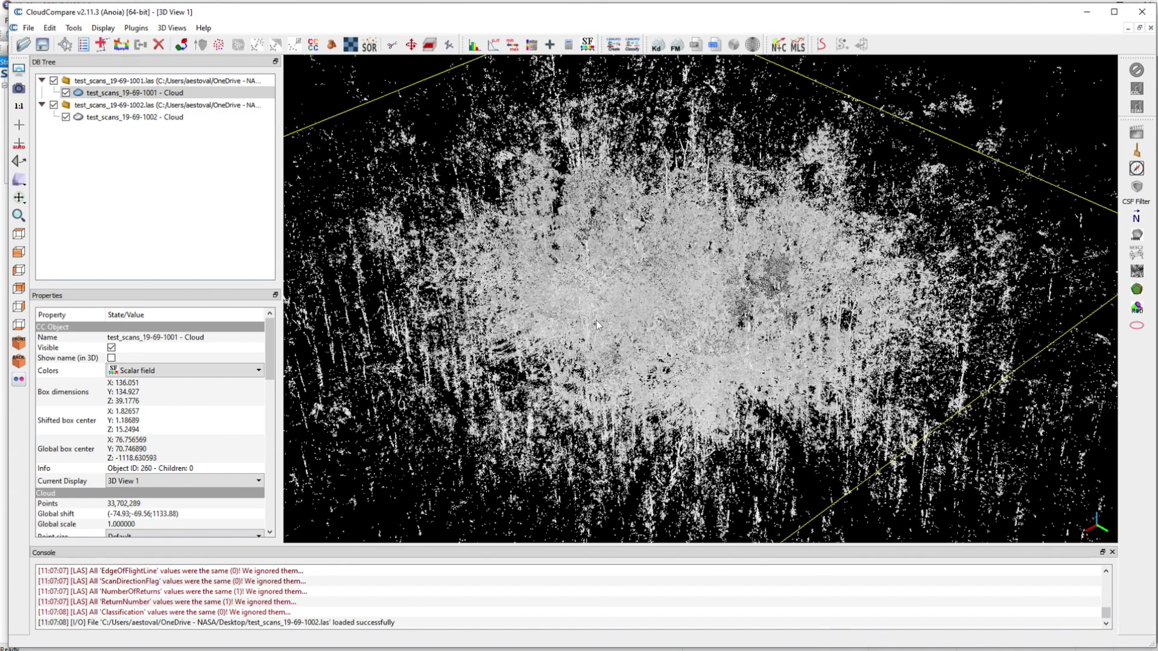